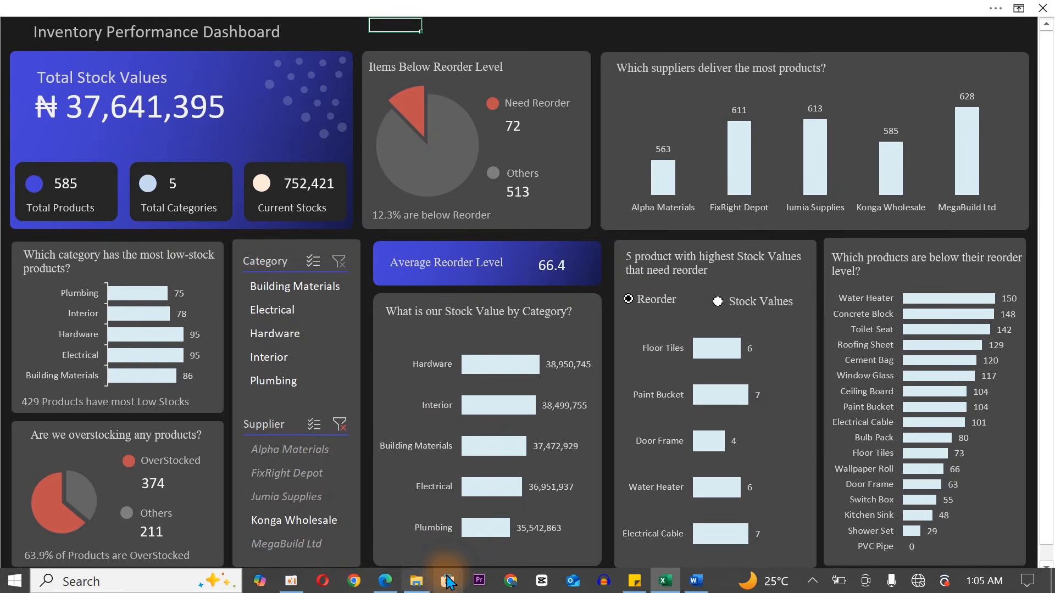
# Step: Review the KPIs and business questions in the Problems to Solve PDF in the browser
pyautogui.click(385, 581)
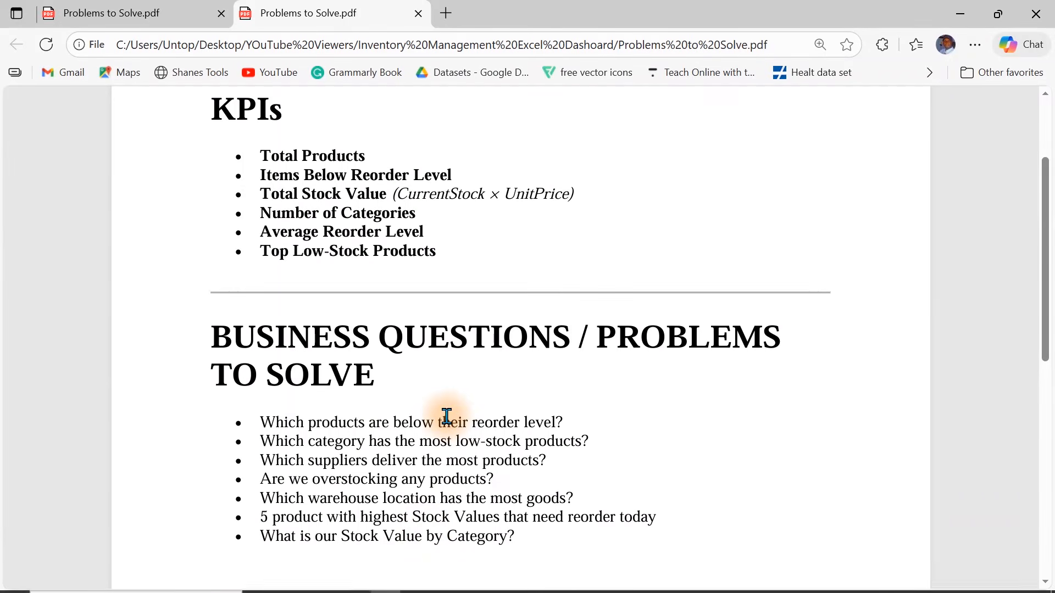
pyautogui.moveTo(262, 428); pyautogui.dragTo(547, 546)
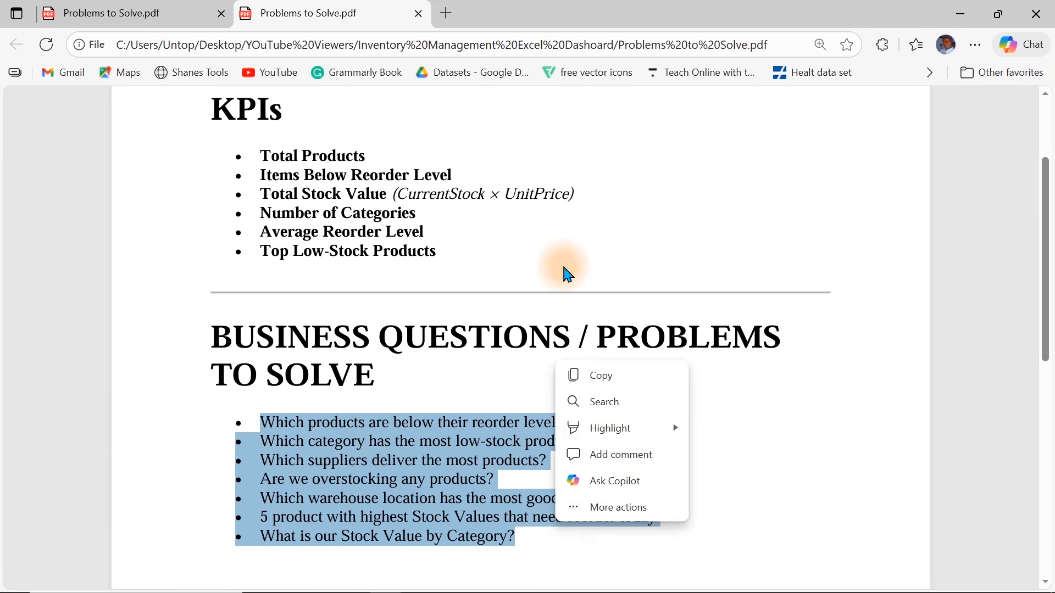
pyautogui.click(544, 268)
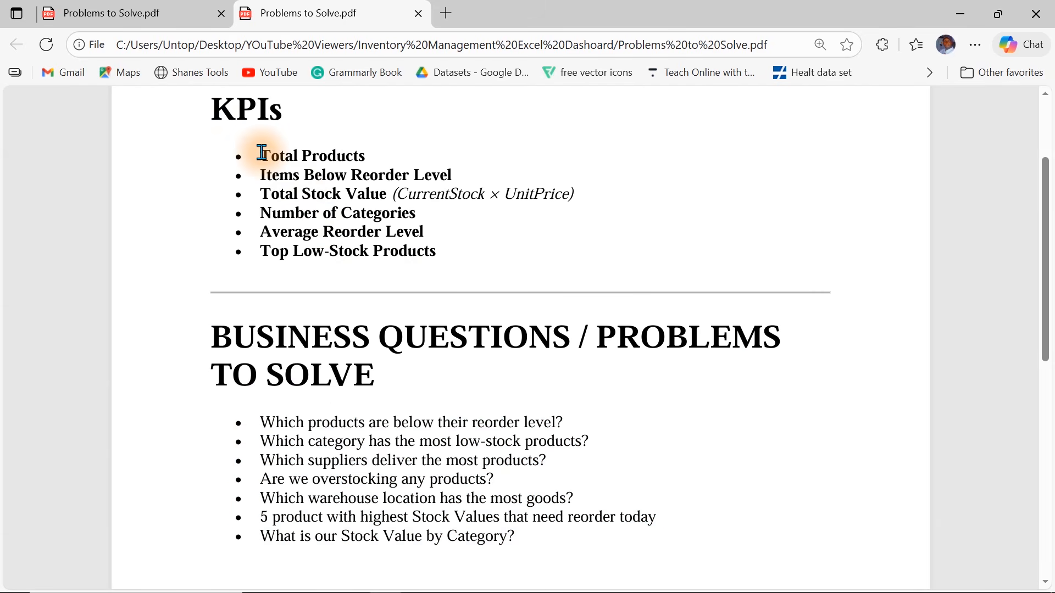
pyautogui.click(970, 10)
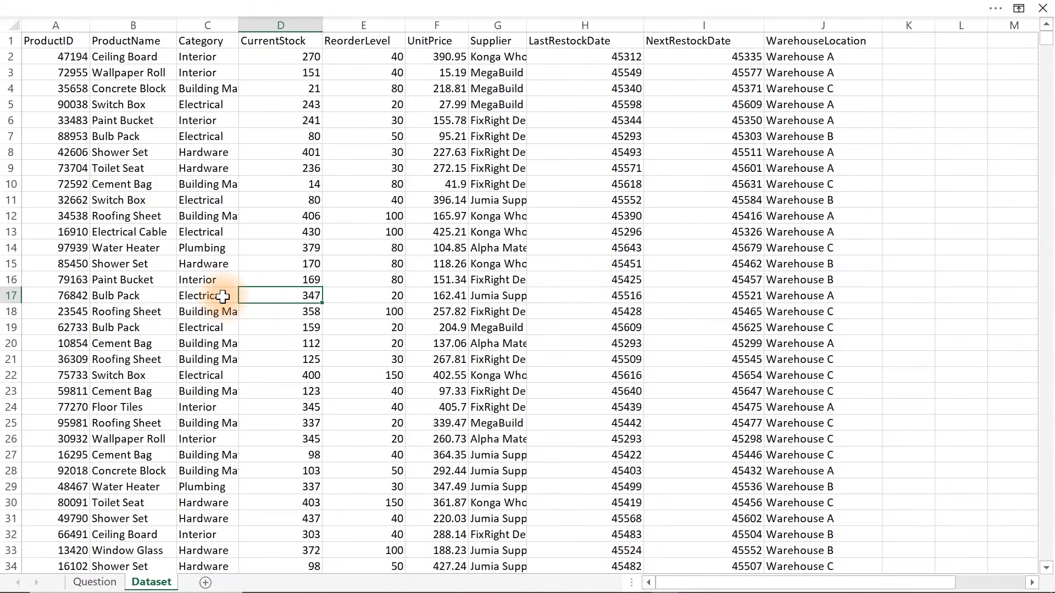
# Step: Convert the inventory data range $A$1:$J$3001 on the Dataset sheet into a table with headers
pyautogui.click(308, 200)
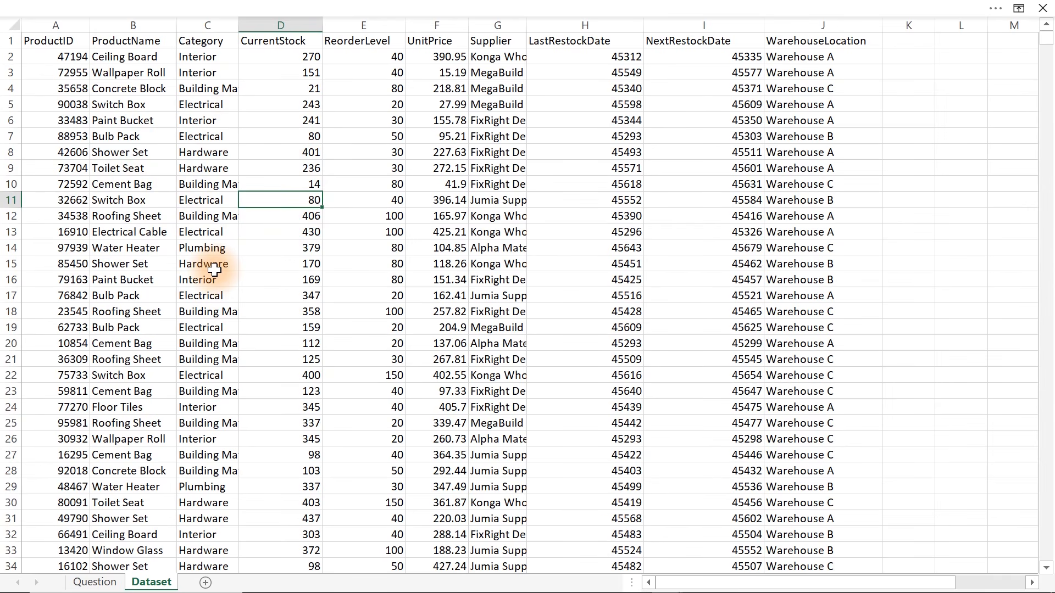
pyautogui.click(203, 8)
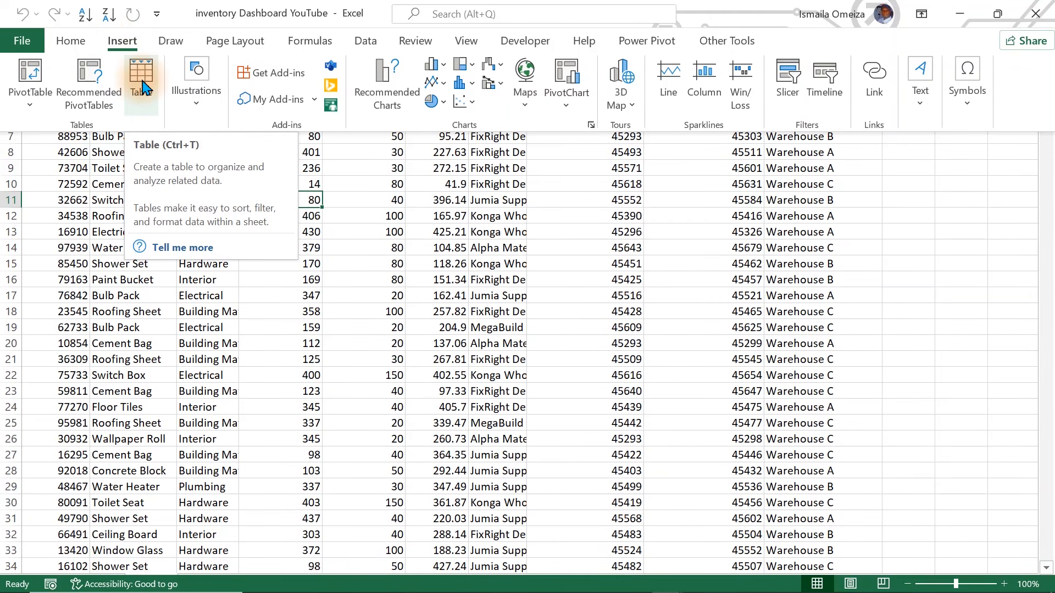
pyautogui.click(357, 235)
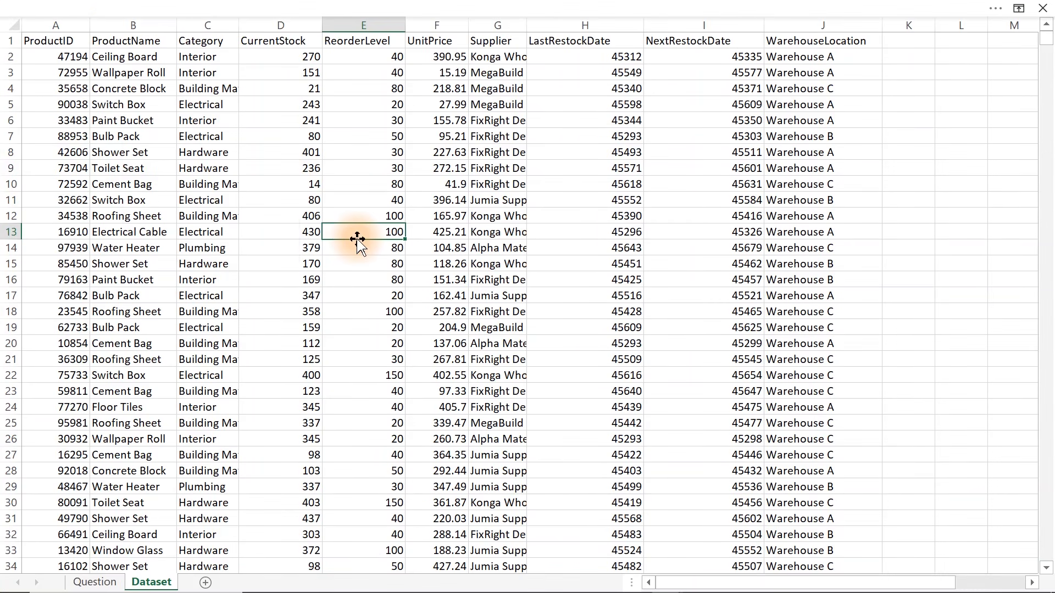
pyautogui.hotkey('ctrl', 't')
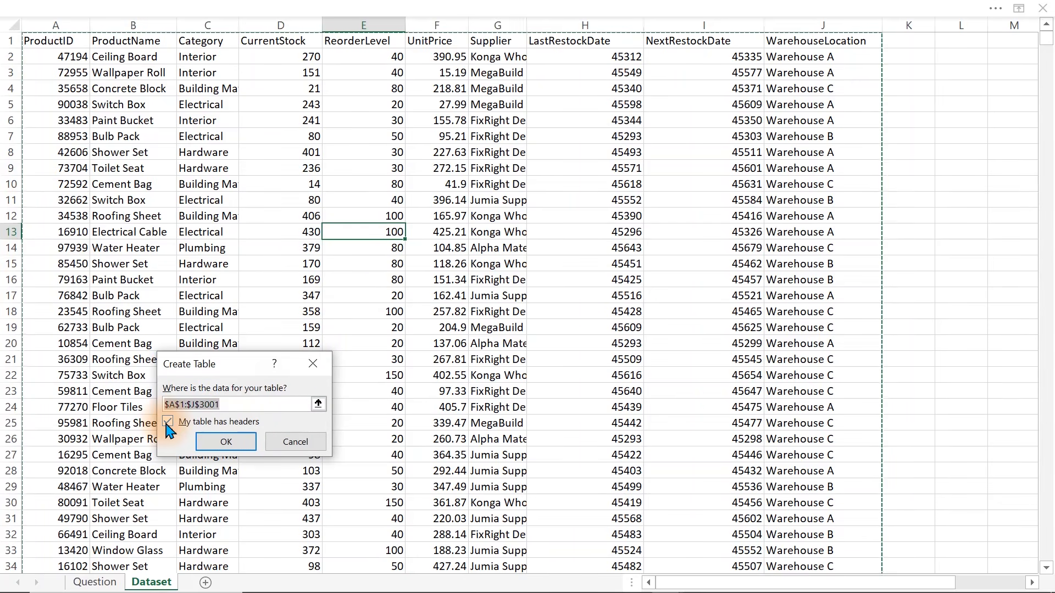
pyautogui.click(226, 442)
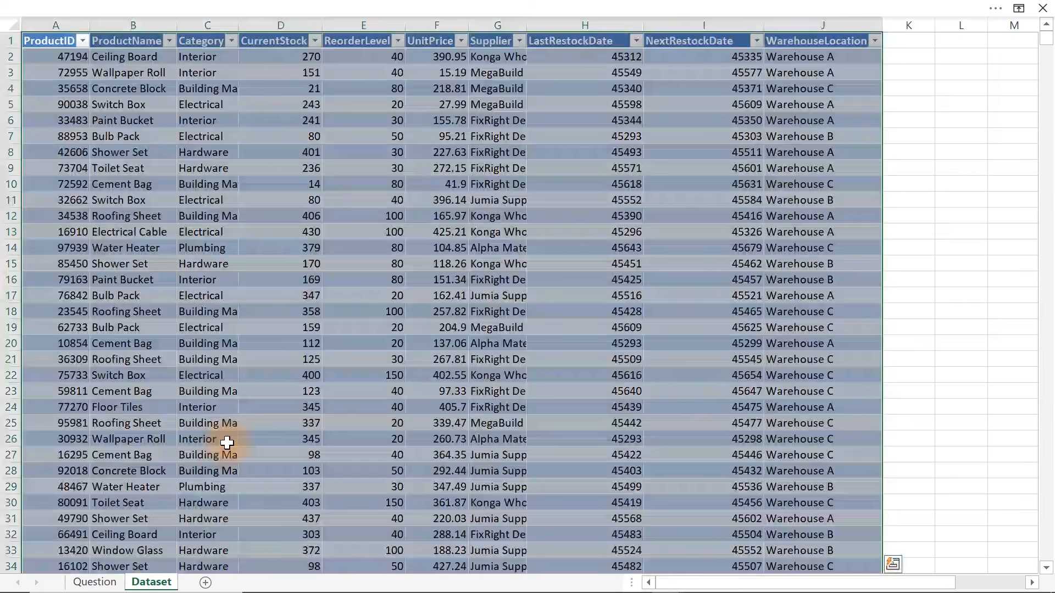
pyautogui.click(453, 228)
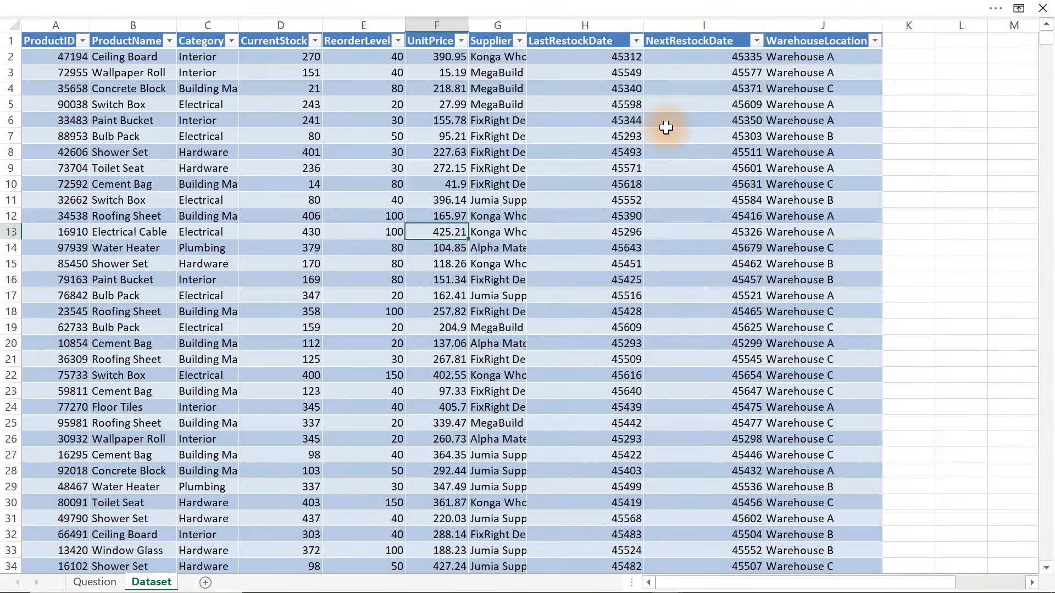
# Step: Create an empty PivotTable from the Dataset sheet's Table1 on a new worksheet
pyautogui.click(89, 584)
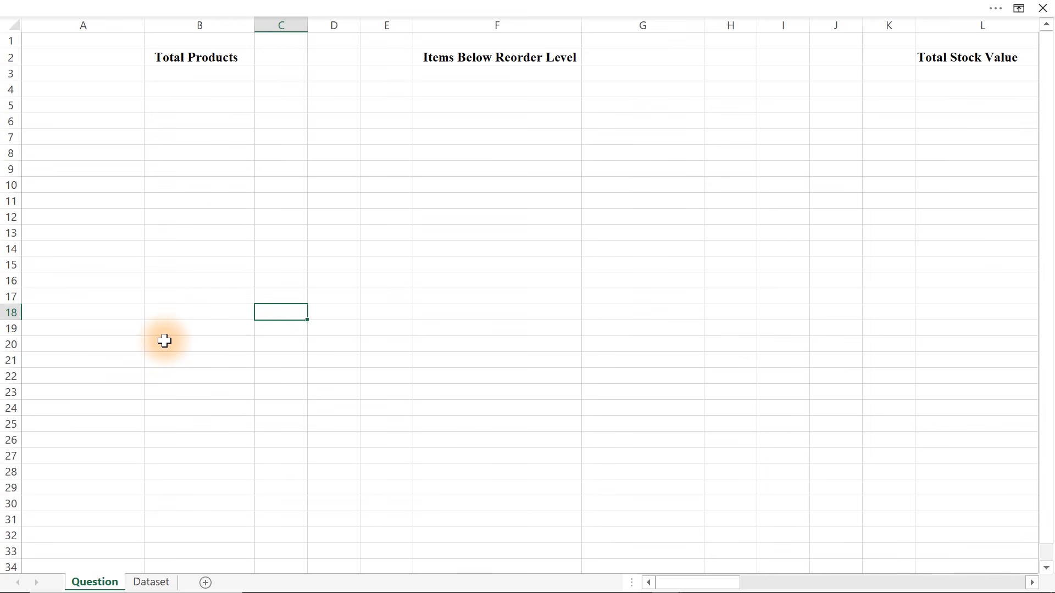
pyautogui.click(151, 582)
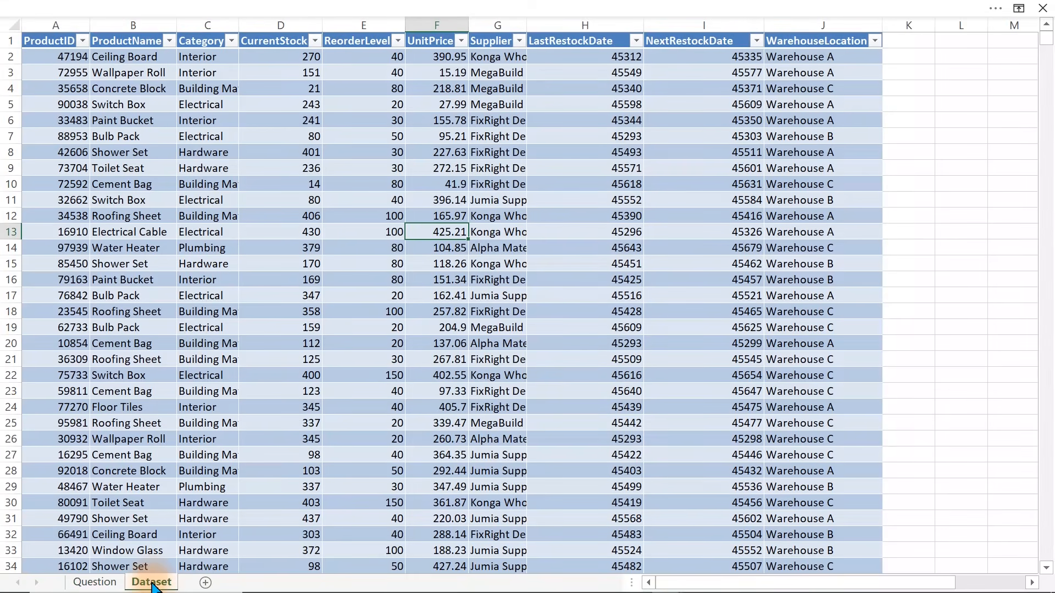
pyautogui.click(214, 233)
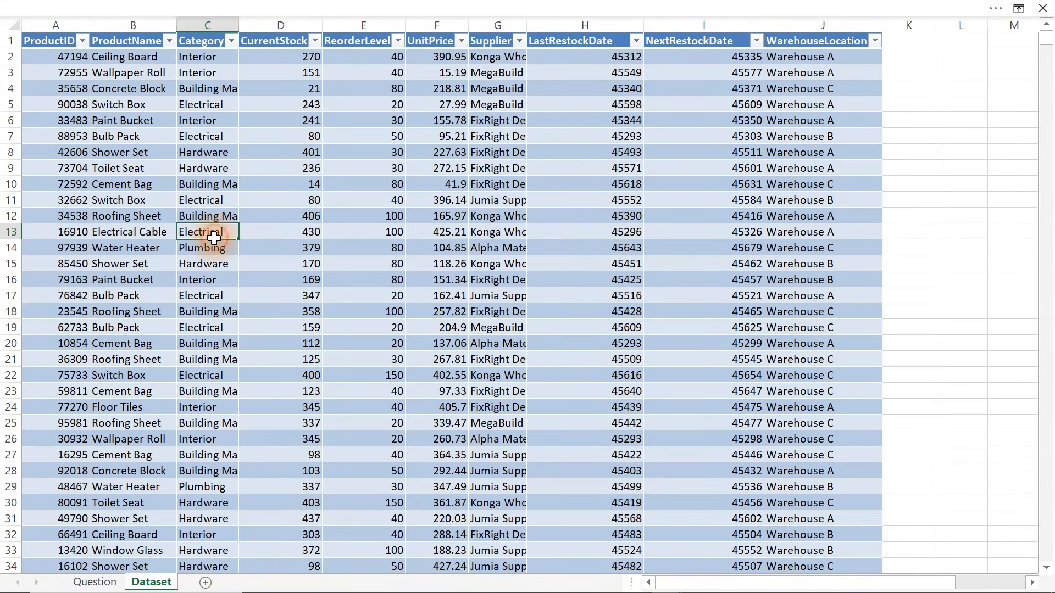
pyautogui.click(222, 8)
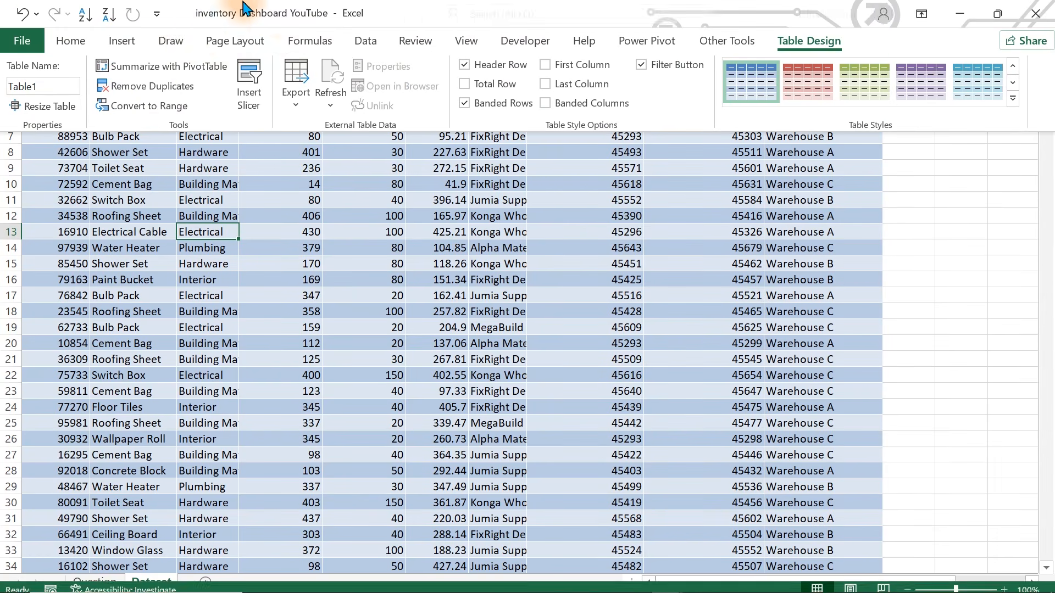
pyautogui.click(124, 44)
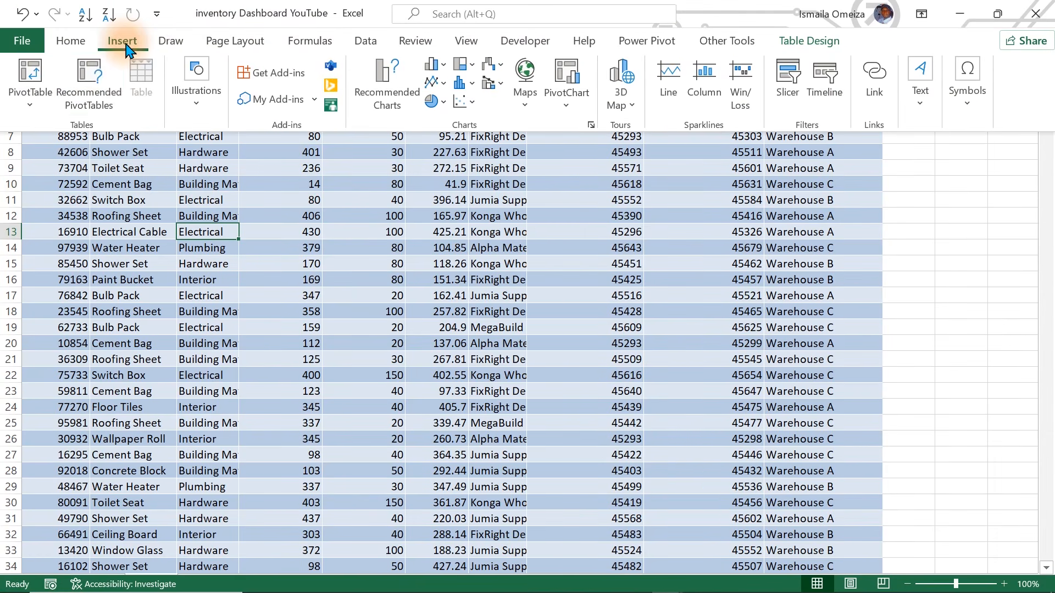
pyautogui.click(33, 74)
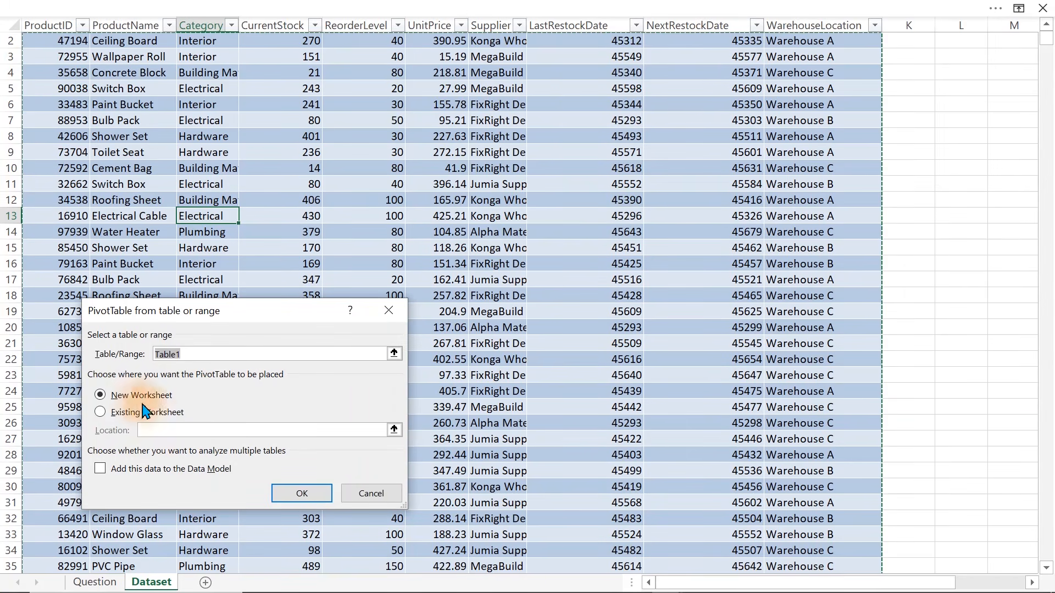
pyautogui.click(297, 494)
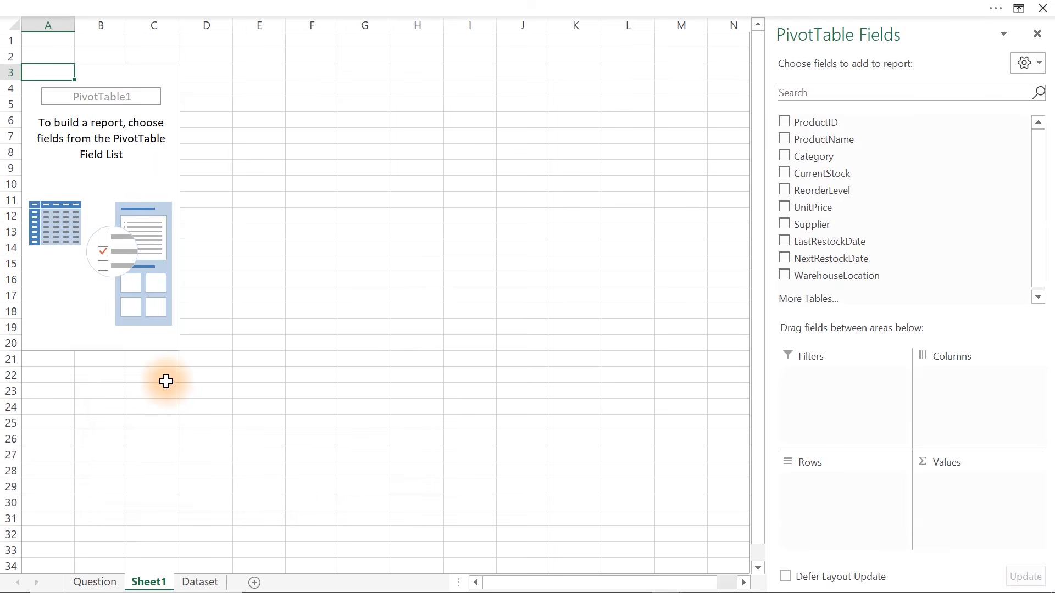
# Step: Rename the new PivotTable worksheet as Analysis
pyautogui.doubleClick(148, 587)
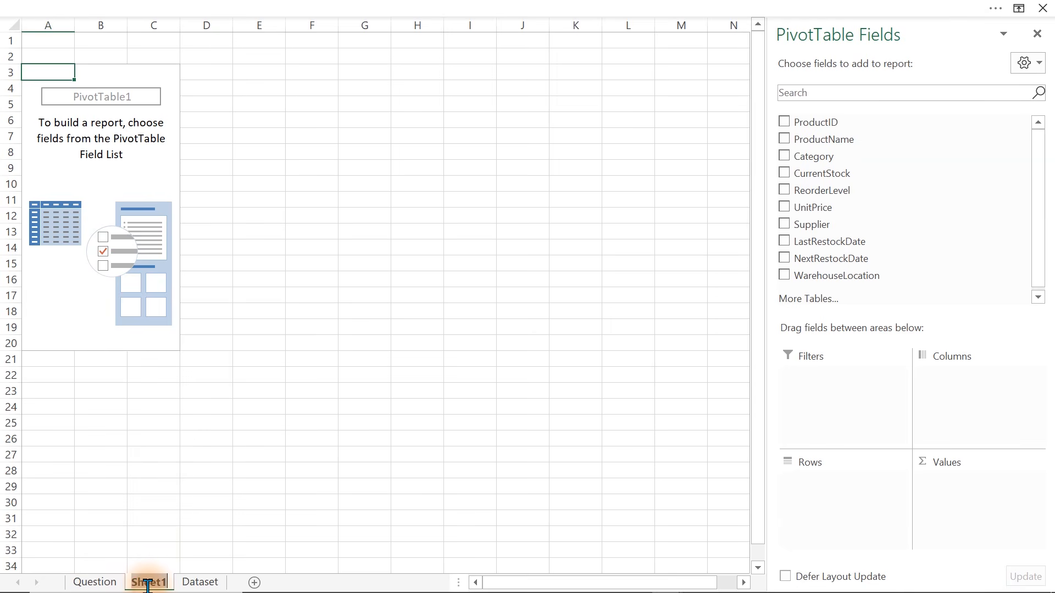
pyautogui.write('Analysis')
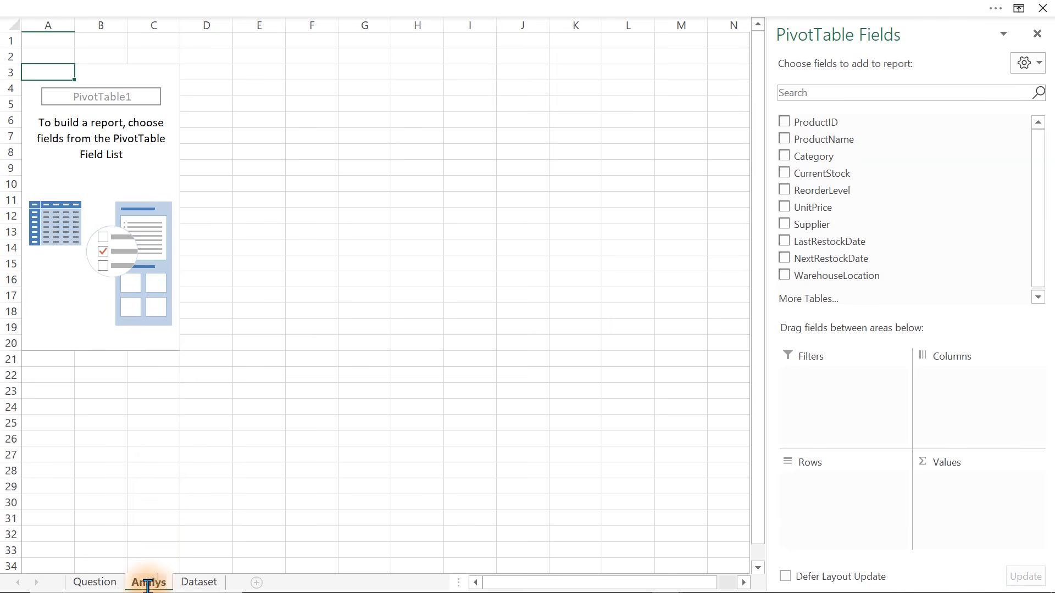
pyautogui.press('Return')
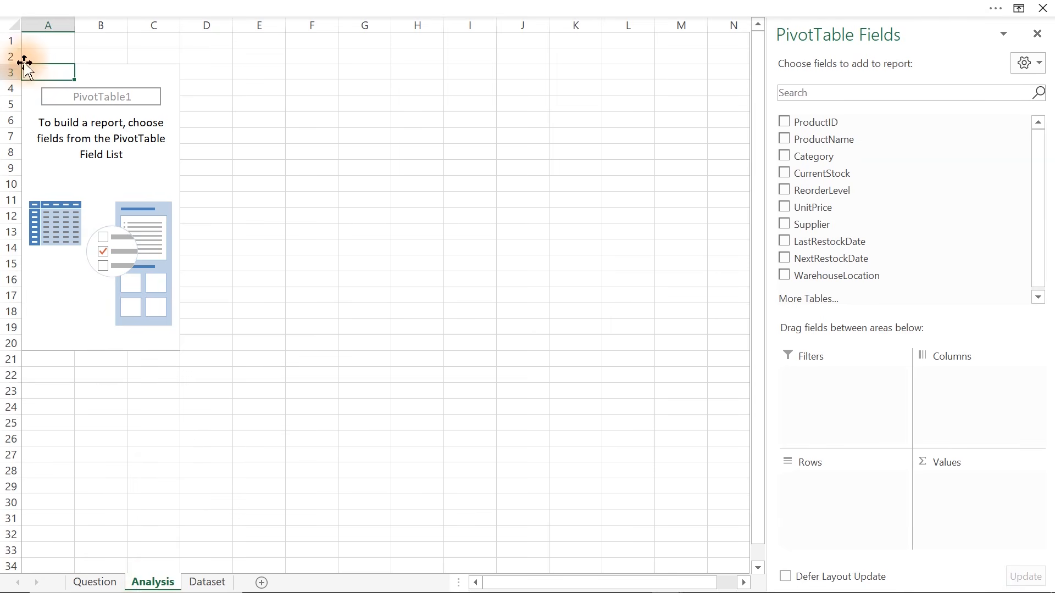
# Step: Move the empty PivotTable from the Analysis sheet to cell B6 of the Question sheet, under Total Products
pyautogui.moveTo(35, 69); pyautogui.dragTo(163, 344)
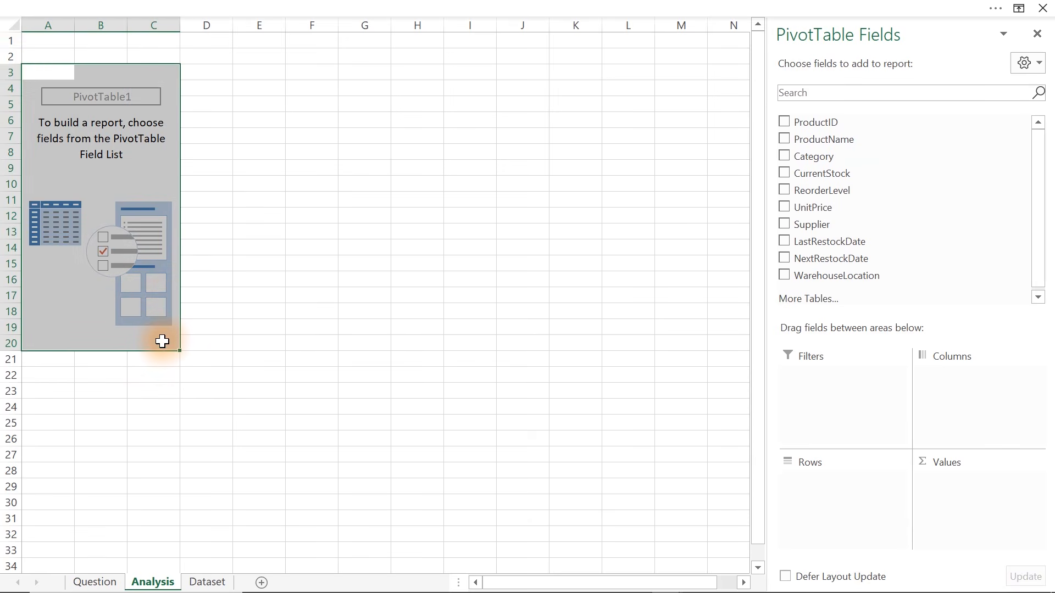
pyautogui.moveTo(180, 293); pyautogui.dragTo(281, 336)
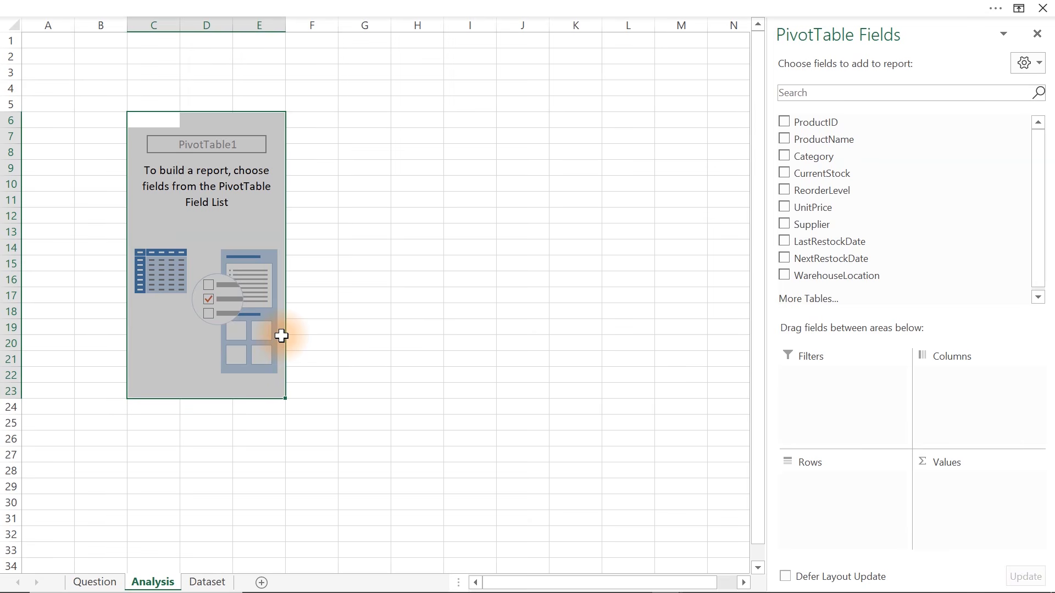
pyautogui.click(94, 582)
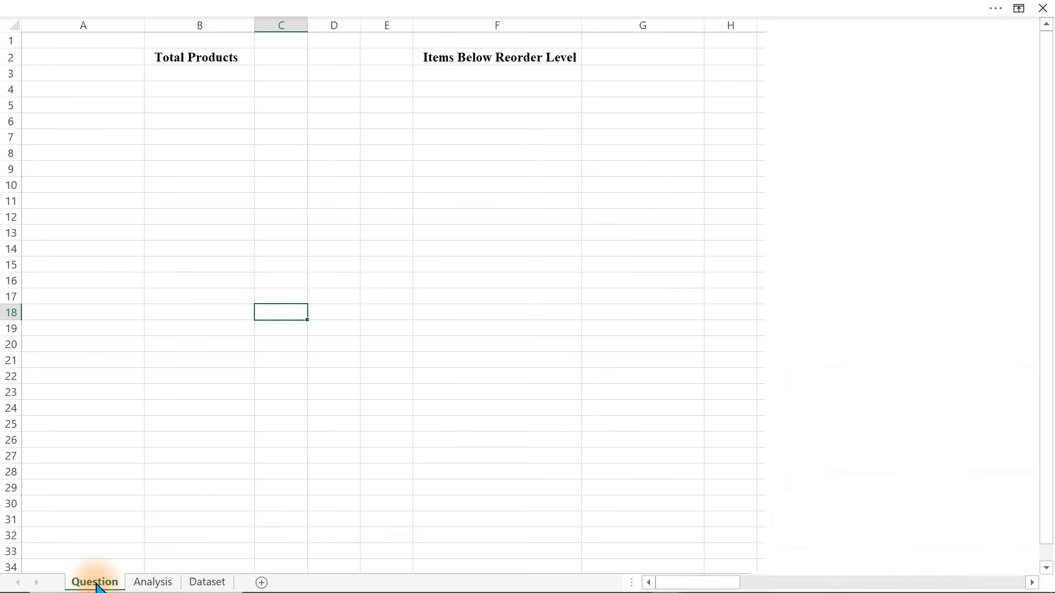
pyautogui.click(151, 582)
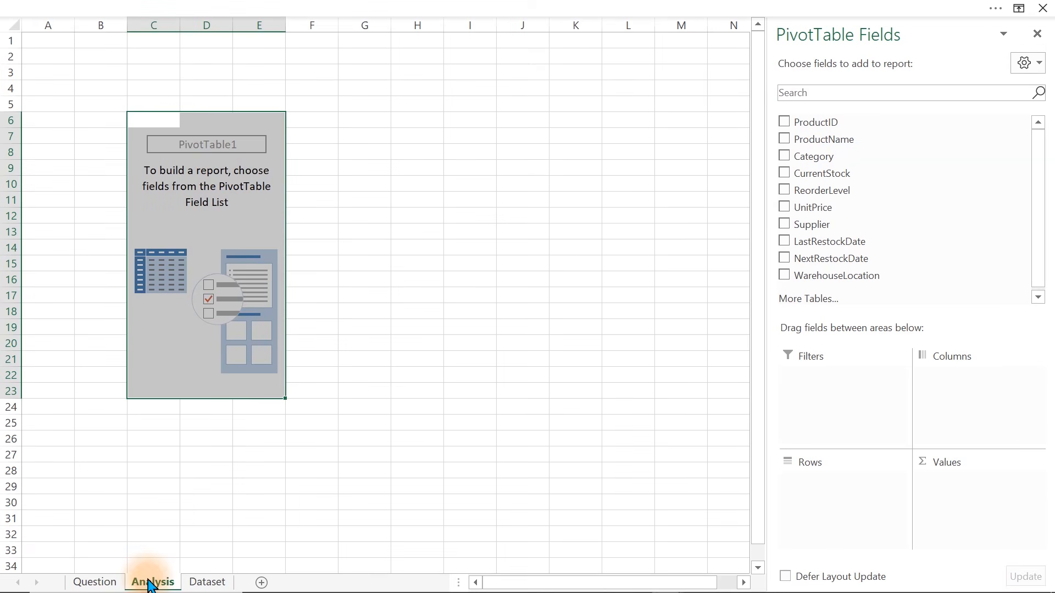
pyautogui.hotkey('ctrl', 'c')
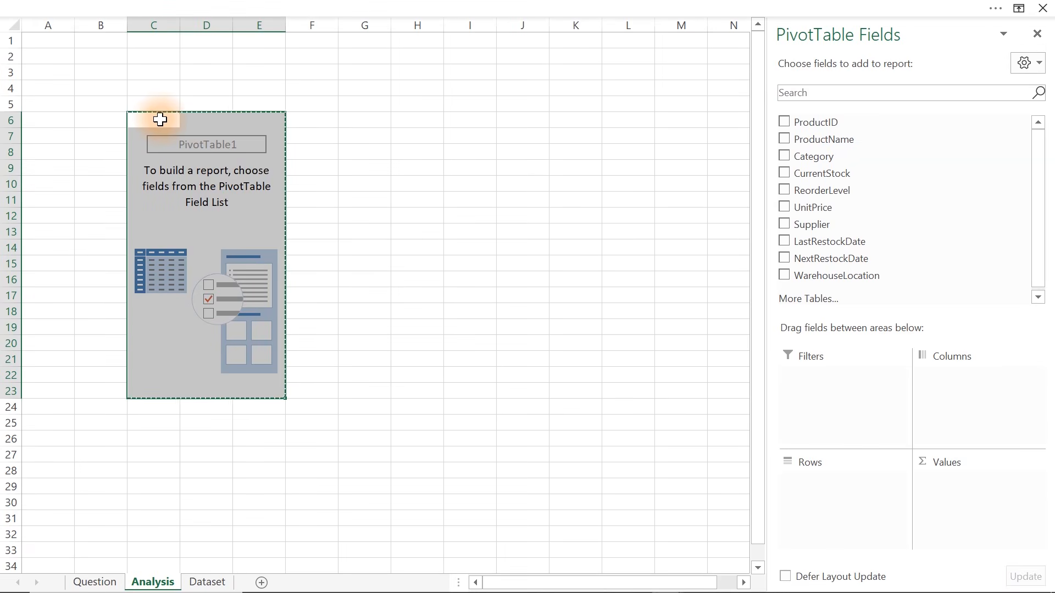
pyautogui.click(94, 582)
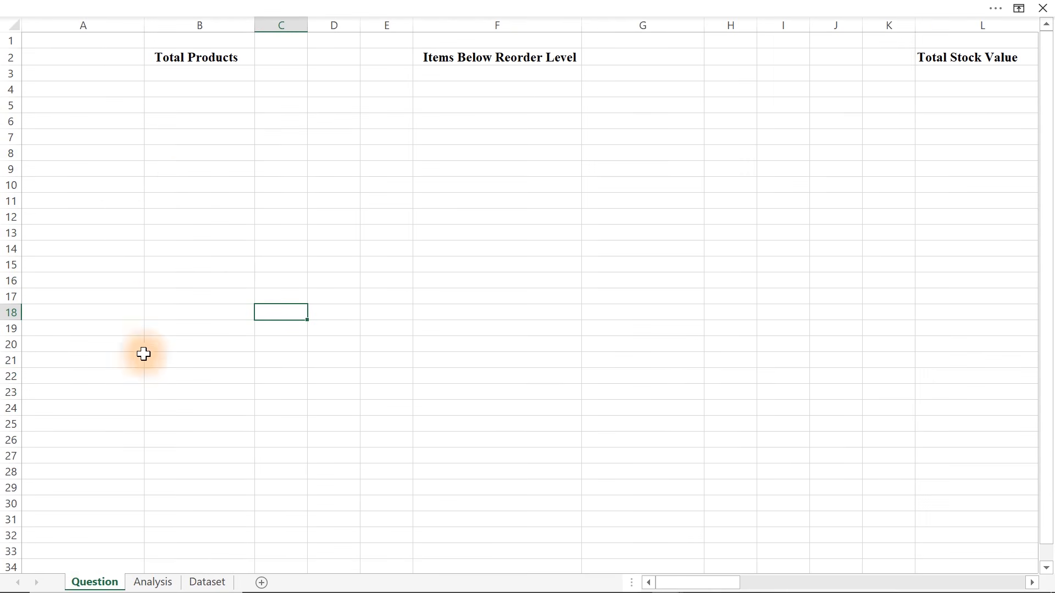
pyautogui.click(162, 137)
pyautogui.click(163, 119)
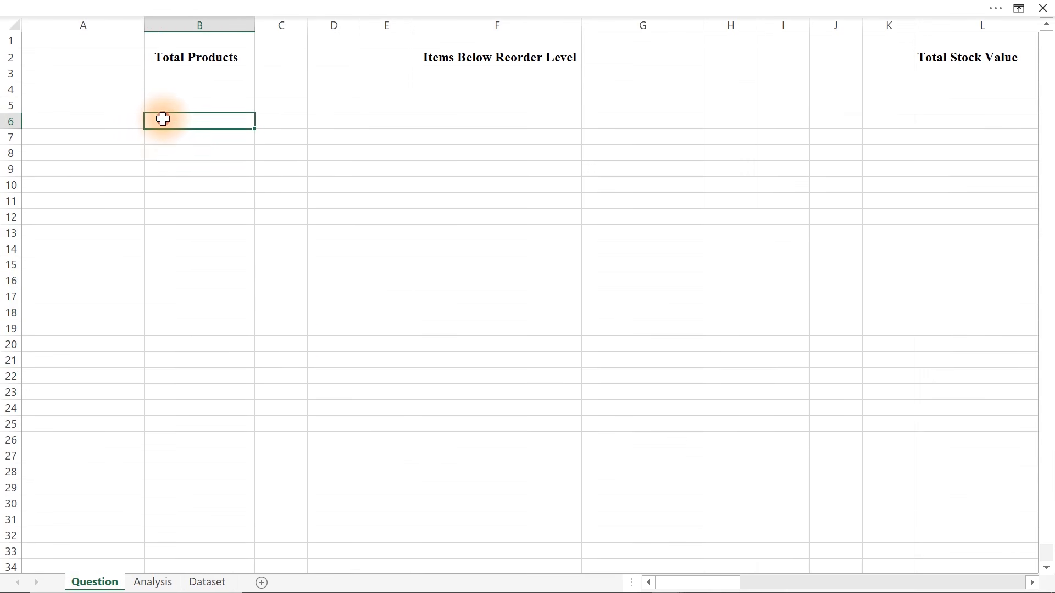
pyautogui.hotkey('ctrl', 'v')
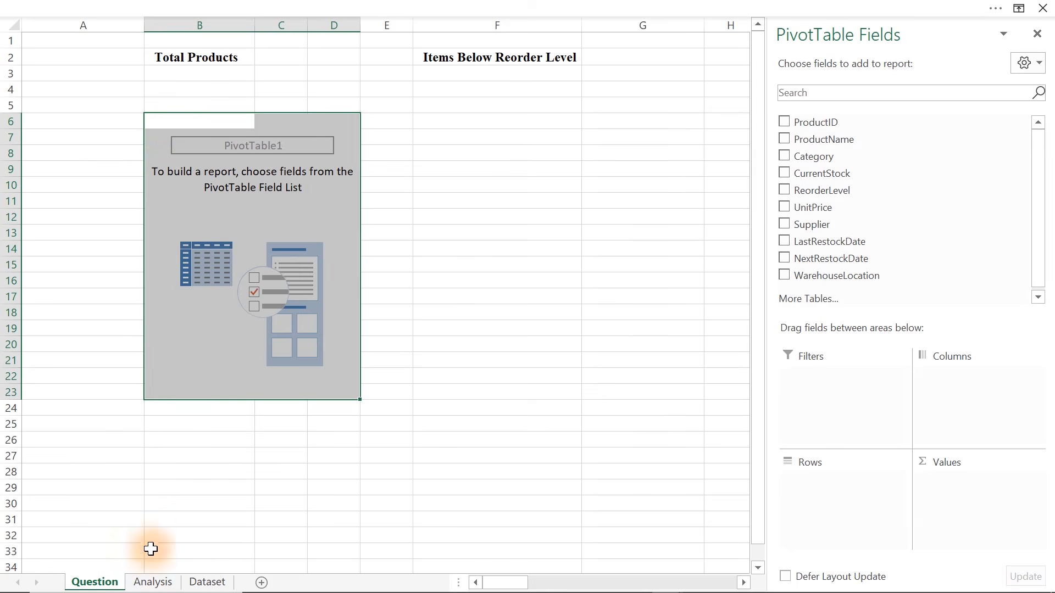
# Step: Delete the Analysis worksheet permanently
pyautogui.click(150, 584)
pyautogui.rightClick(149, 586)
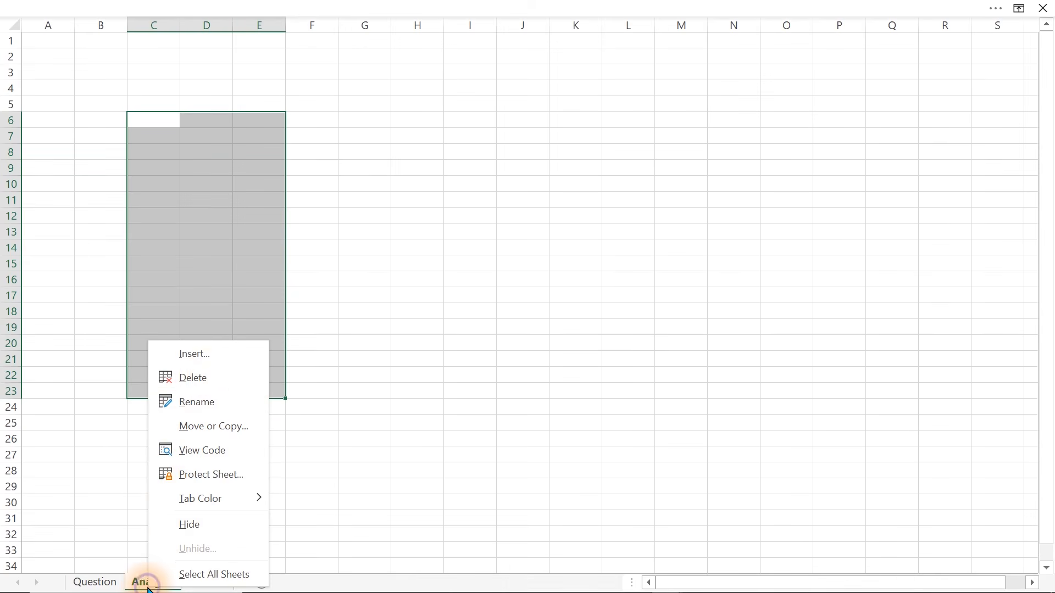
pyautogui.click(208, 377)
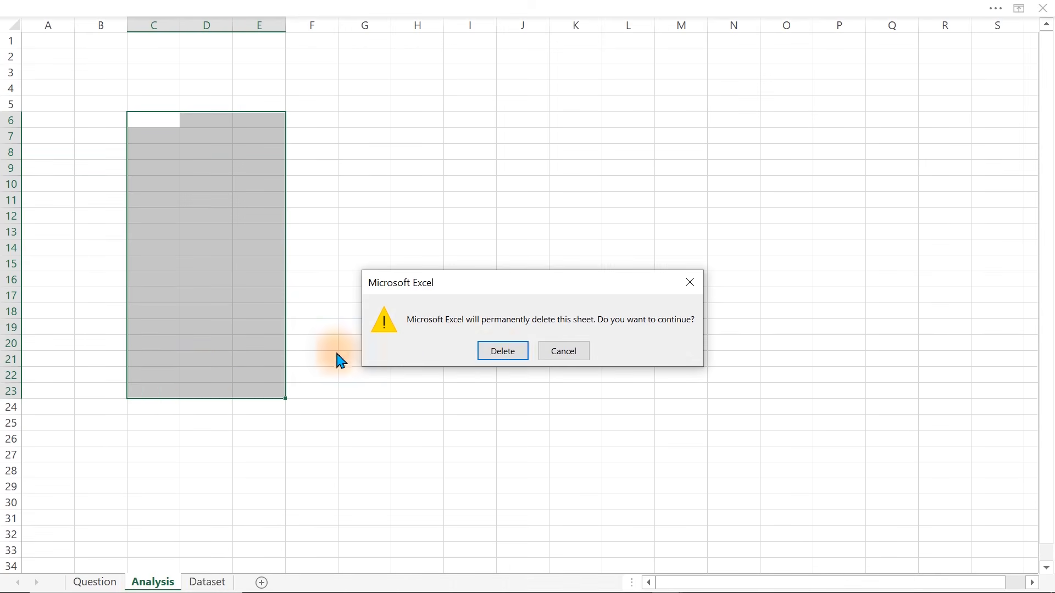
pyautogui.click(501, 354)
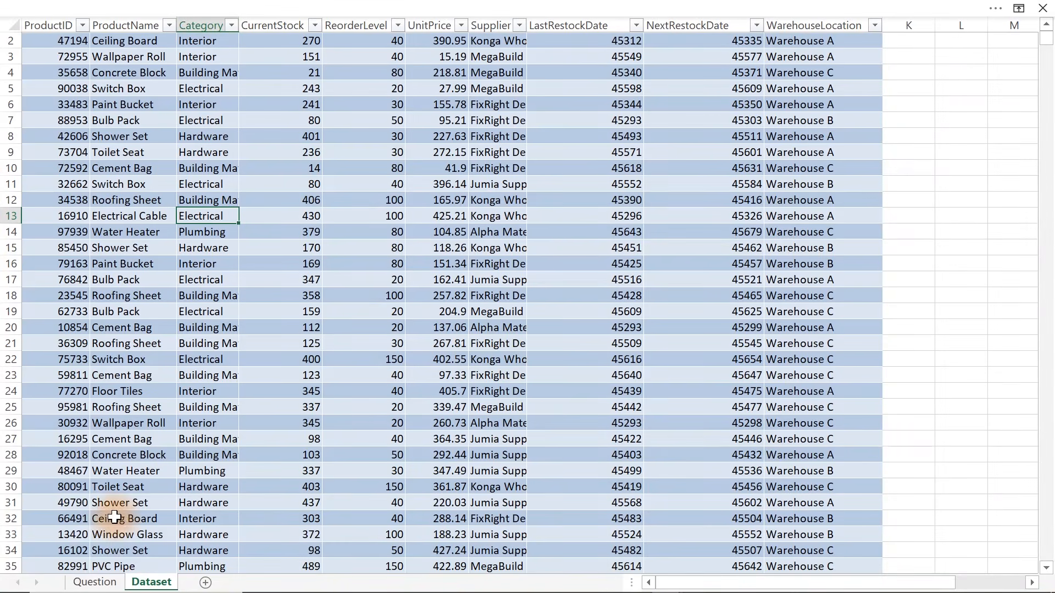
# Step: Add the ProductName field as a count value to the PivotTable under Total Products on the Question sheet
pyautogui.click(97, 583)
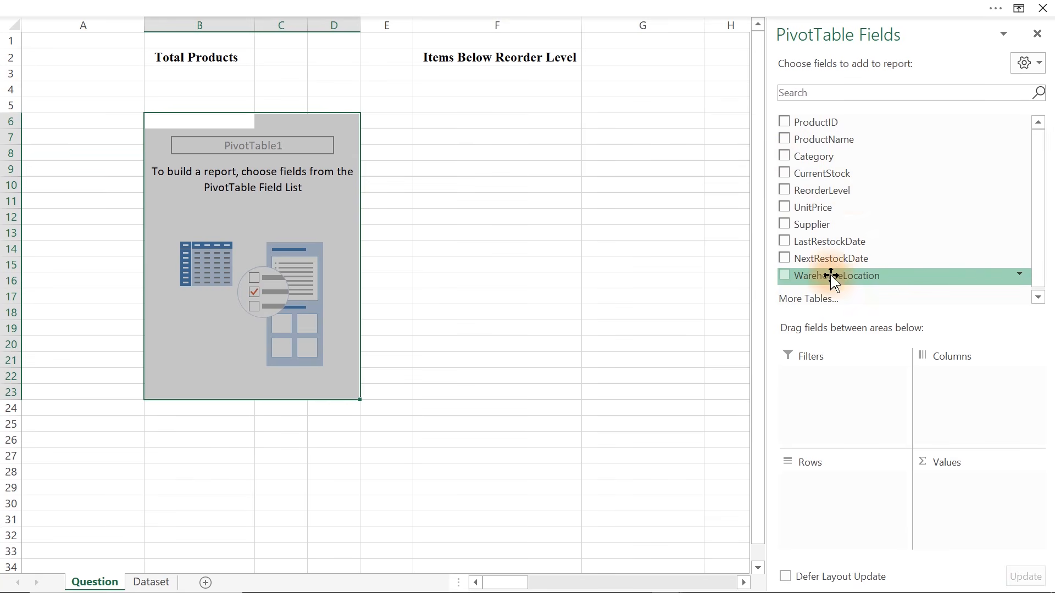
pyautogui.moveTo(827, 142); pyautogui.dragTo(966, 496)
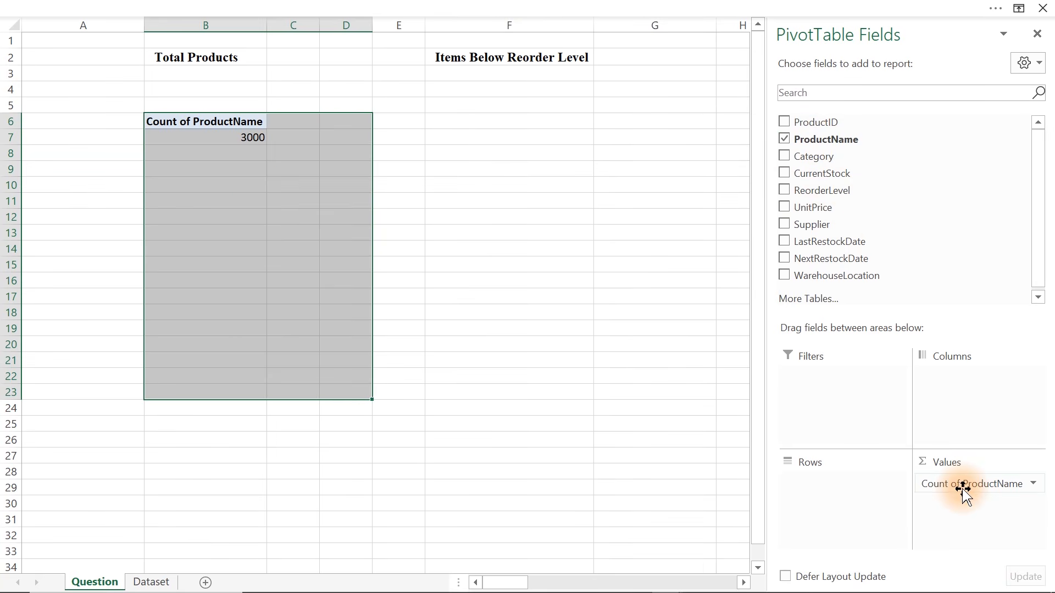
pyautogui.click(251, 156)
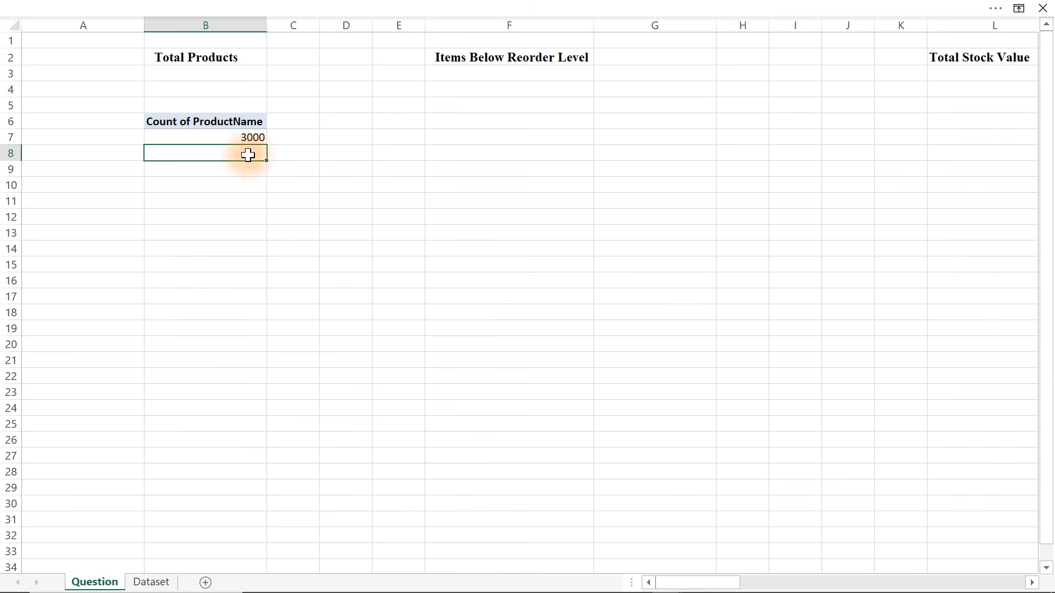
pyautogui.click(218, 138)
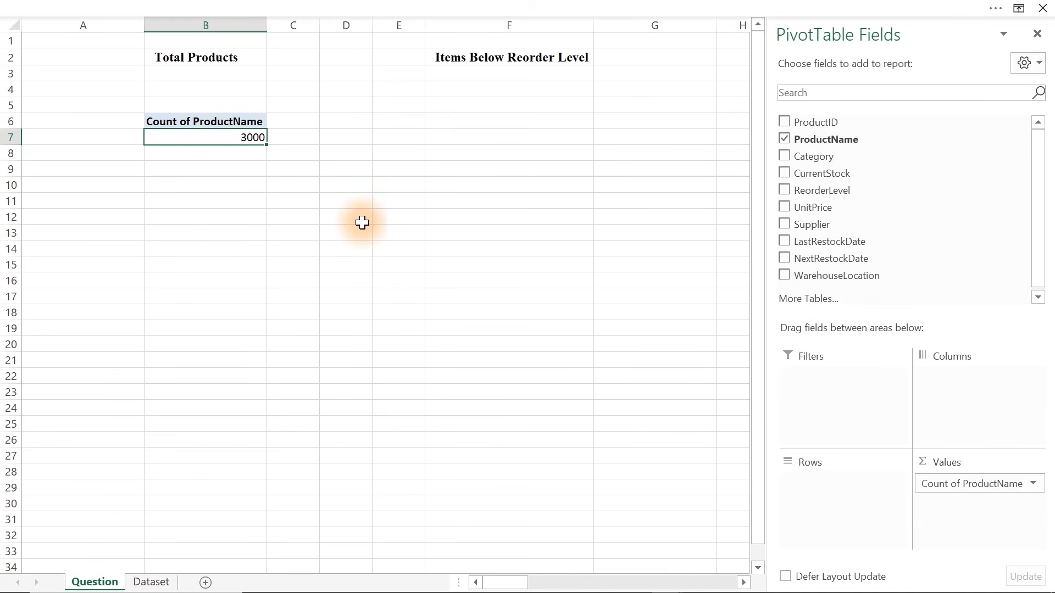
# Step: Format the product count in cell B7 as a Number with a thousands separator and no decimals
pyautogui.hotkey('ctrl', '1')
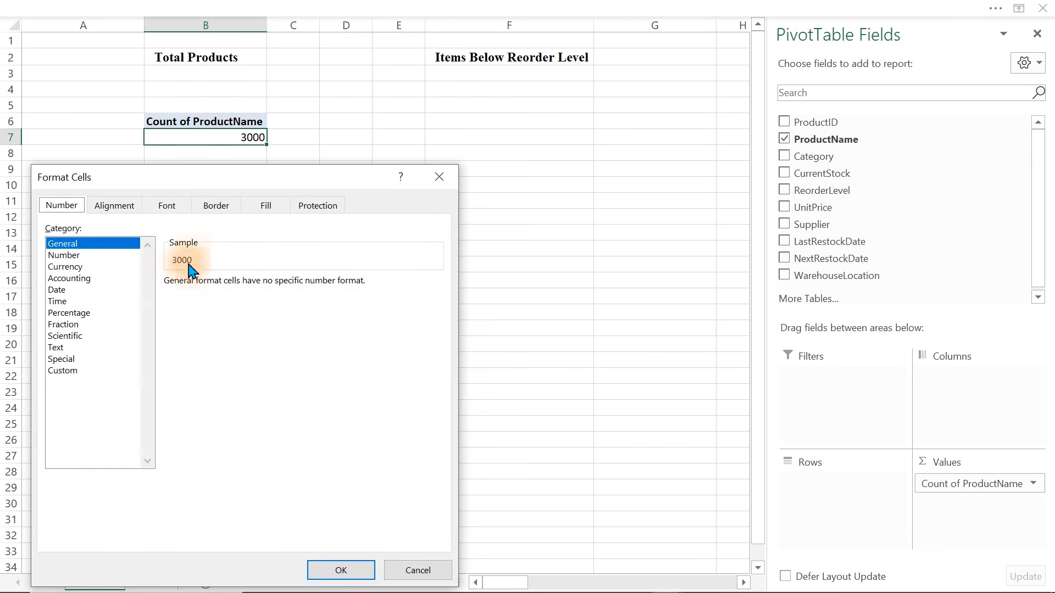
pyautogui.click(65, 255)
pyautogui.click(340, 571)
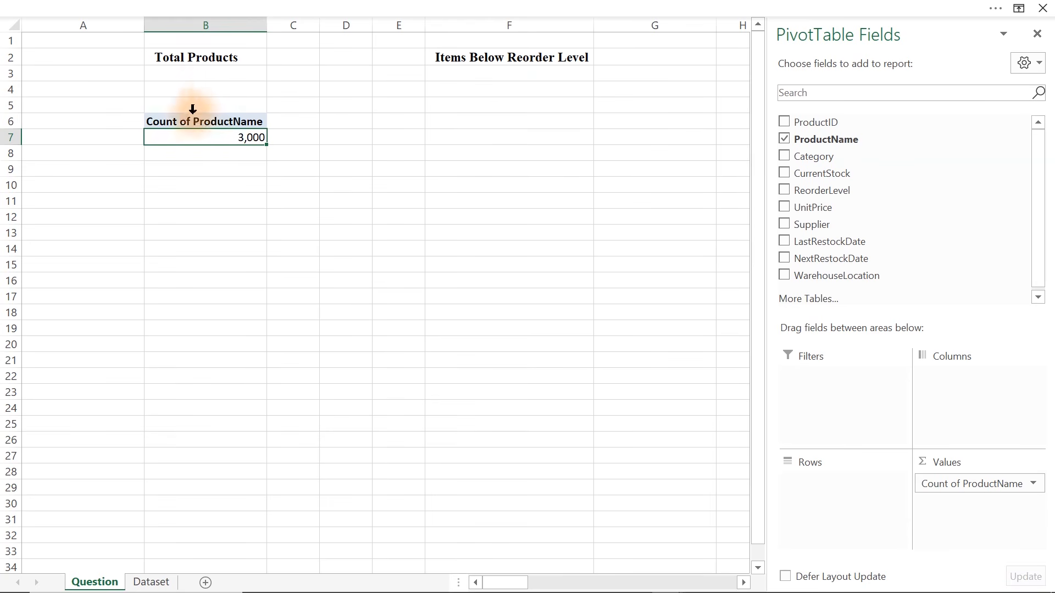
# Step: Copy the PivotTable under Total Products to cell F6, under Items Below Reorder Level
pyautogui.moveTo(186, 121); pyautogui.dragTo(212, 134)
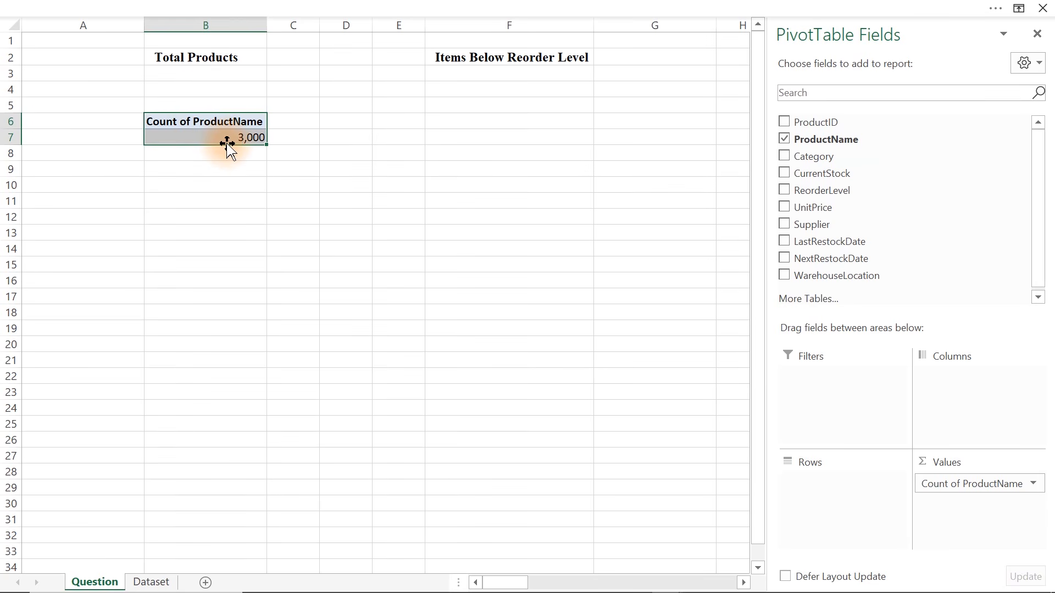
pyautogui.hotkey('ctrl', 'c')
pyautogui.click(465, 121)
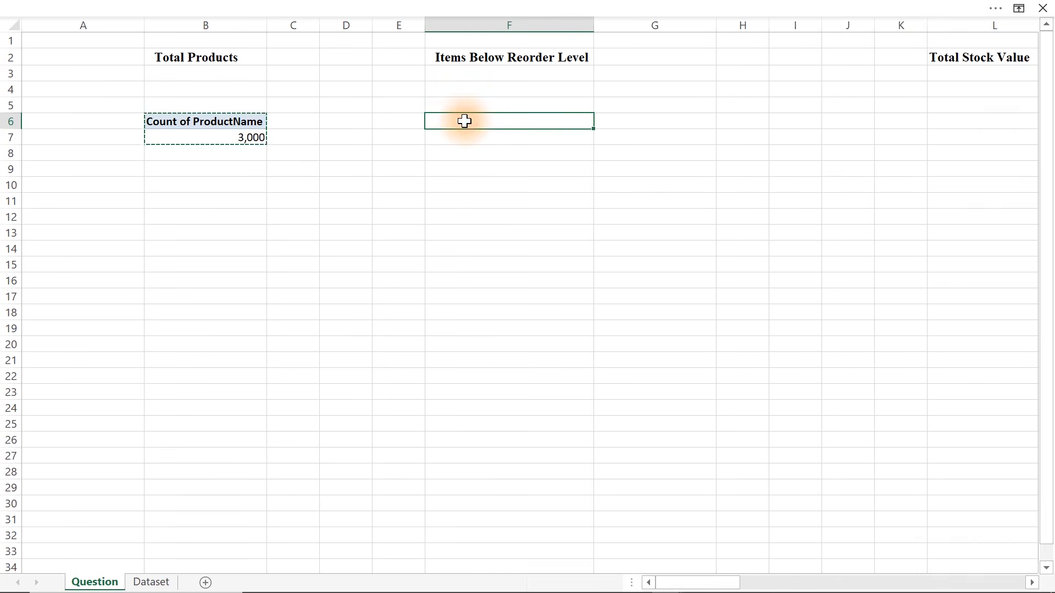
pyautogui.hotkey('ctrl', 'v')
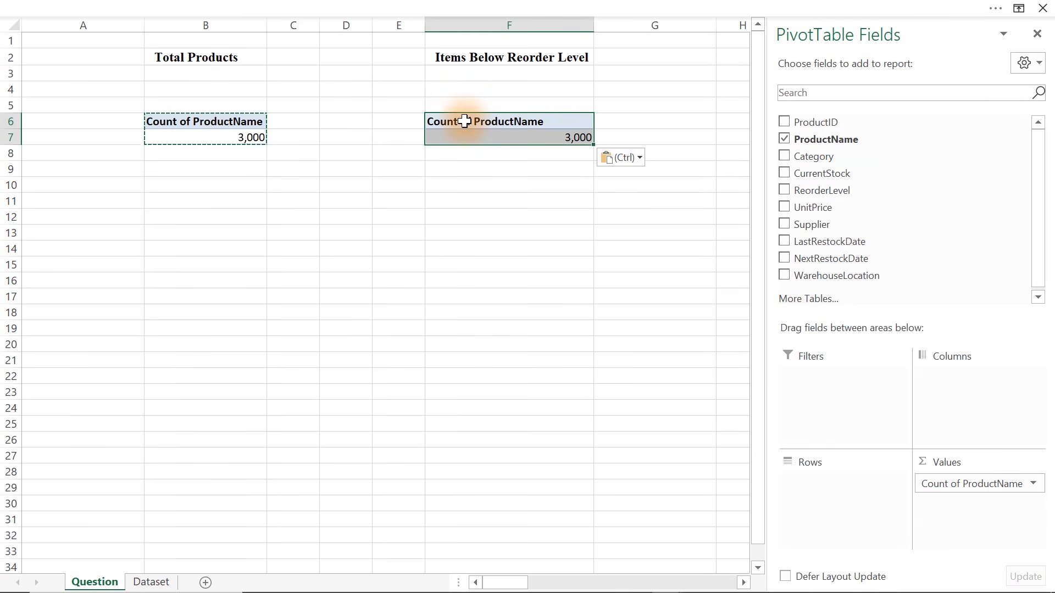
# Step: Rename the value field of the PivotTable in B6 as Total Products
pyautogui.doubleClick(206, 122)
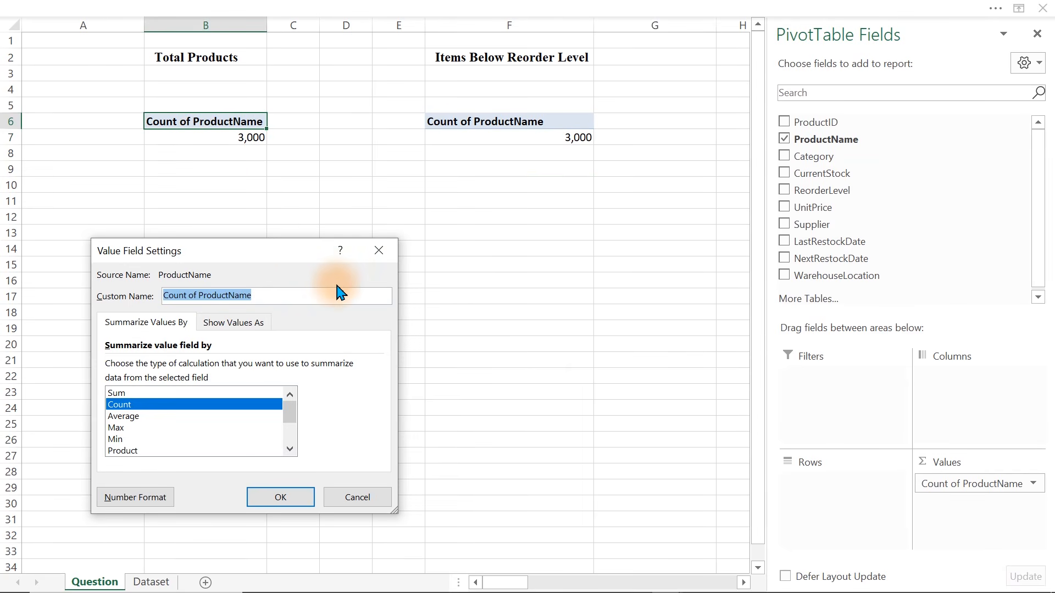
pyautogui.write('Total Prod')
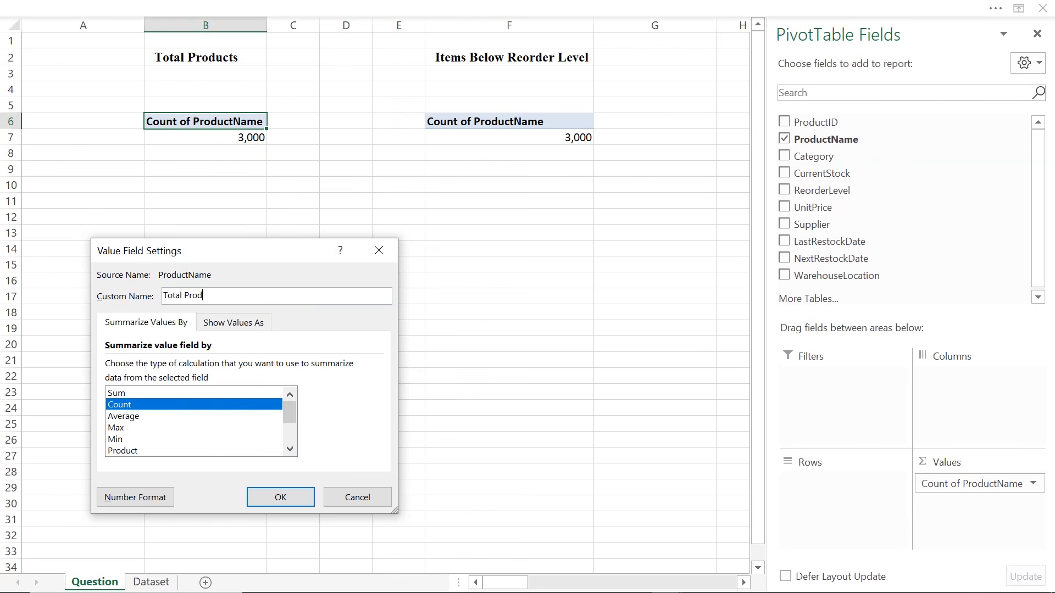
pyautogui.write('ucts')
pyautogui.press('Return')
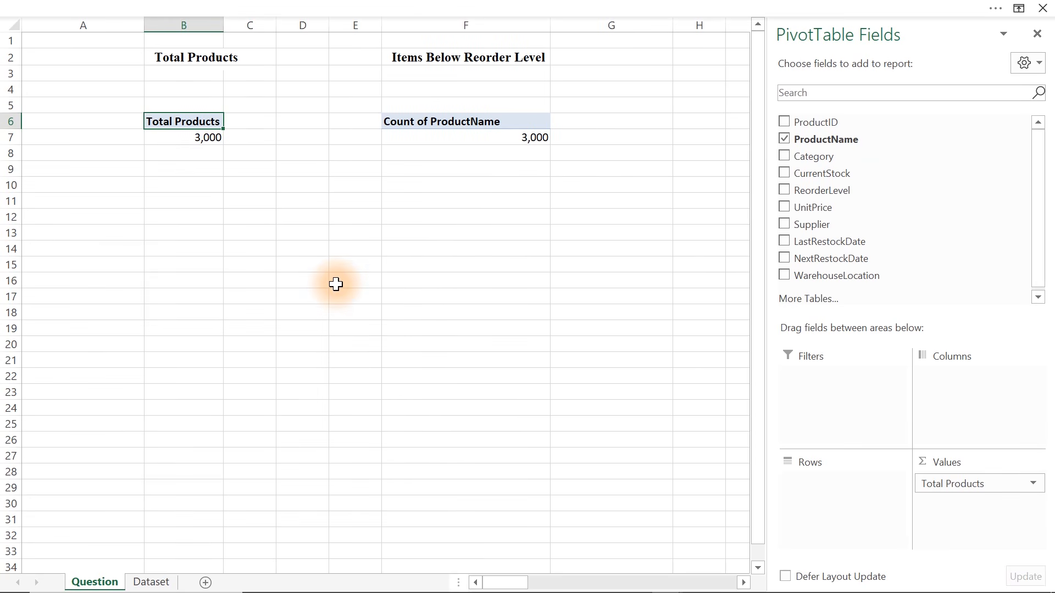
# Step: Add a new table column headed "Is Reorder?" in K1 of the Dataset sheet and fit the column width to its header
pyautogui.click(484, 132)
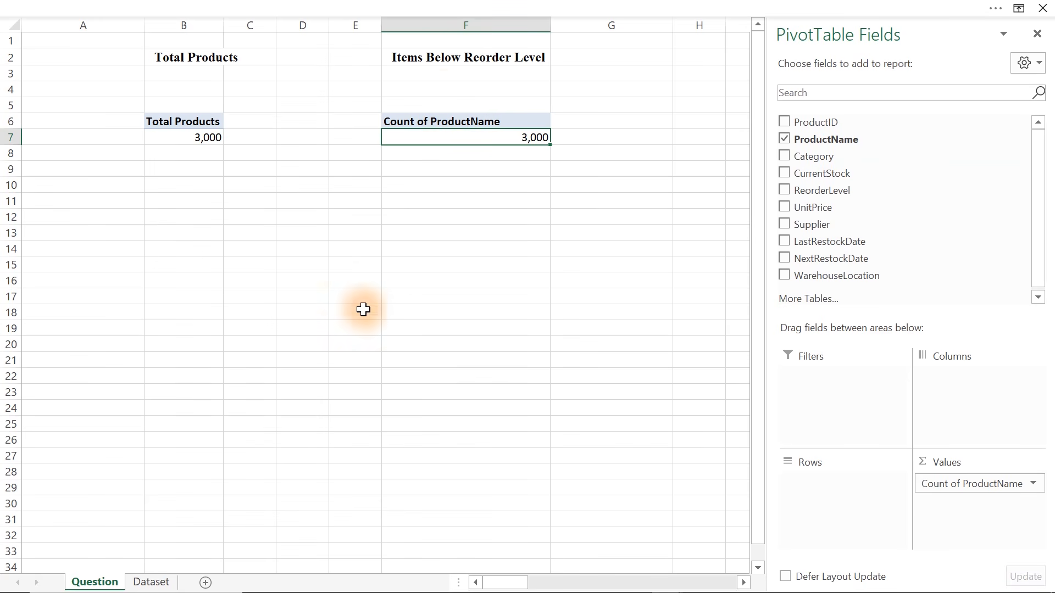
pyautogui.click(153, 583)
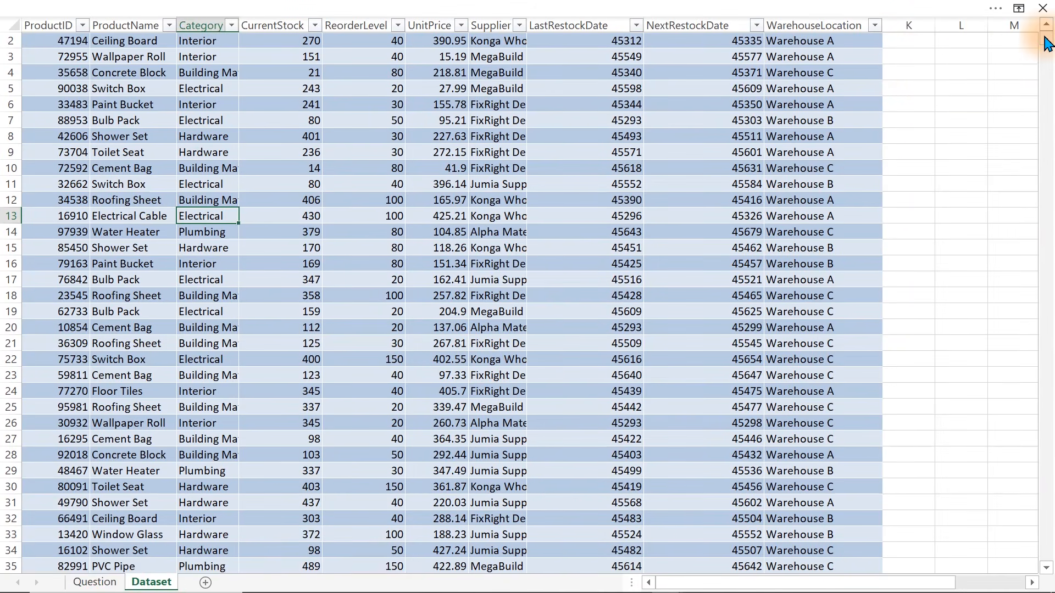
pyautogui.scroll(1, 1046, 42)
pyautogui.click(1030, 584)
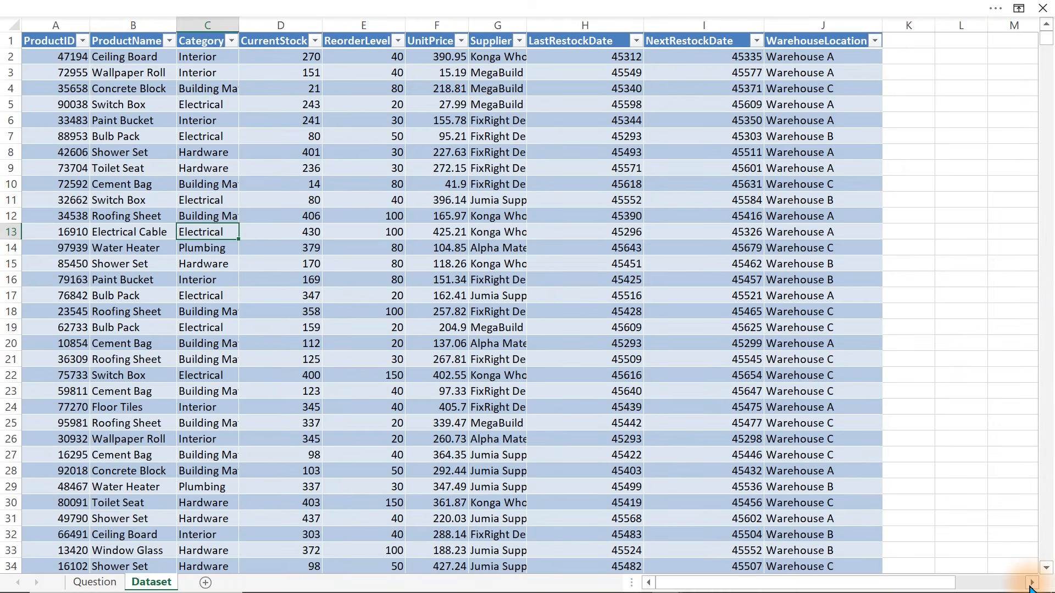
pyautogui.click(1030, 584)
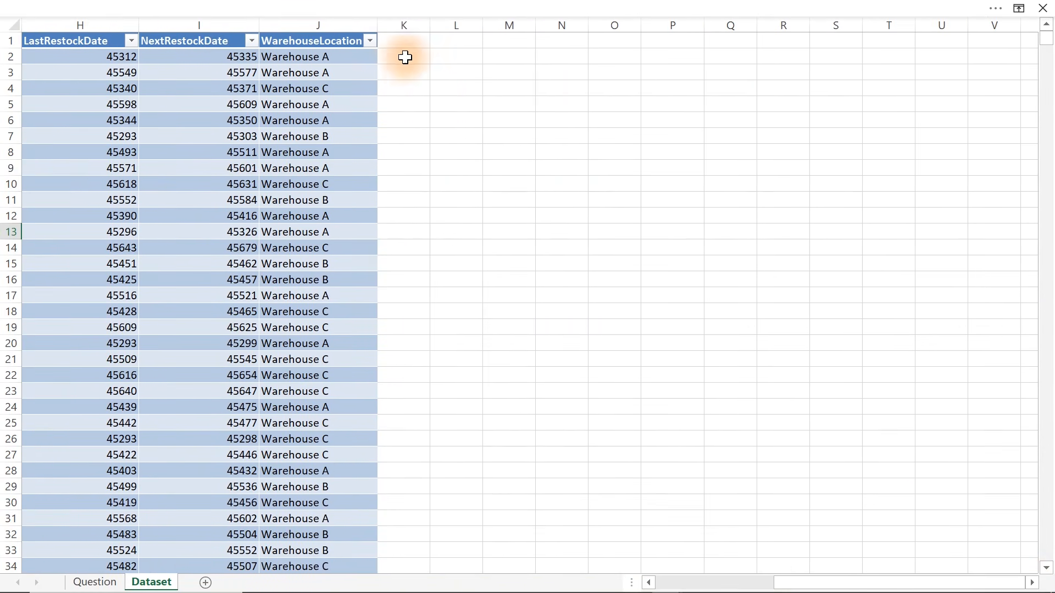
pyautogui.click(396, 36)
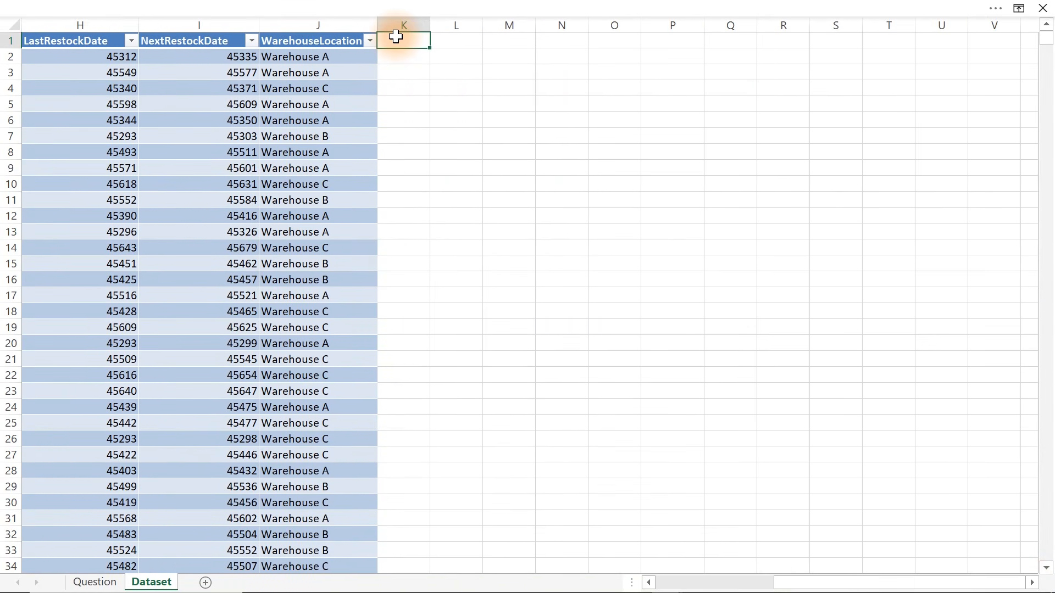
pyautogui.write('Is R')
pyautogui.write('eorder')
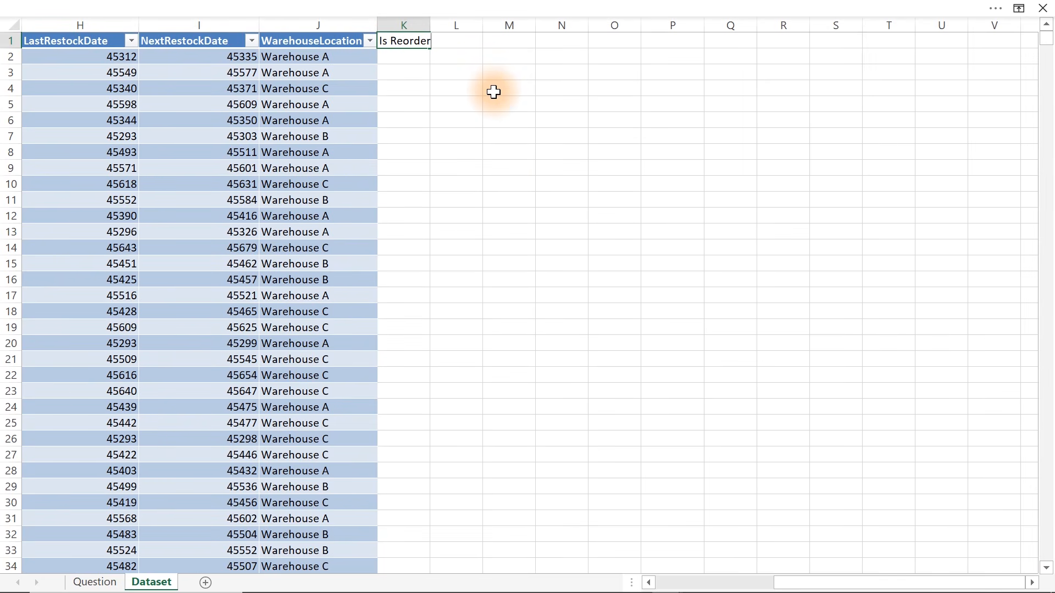
pyautogui.write('?')
pyautogui.press('Return')
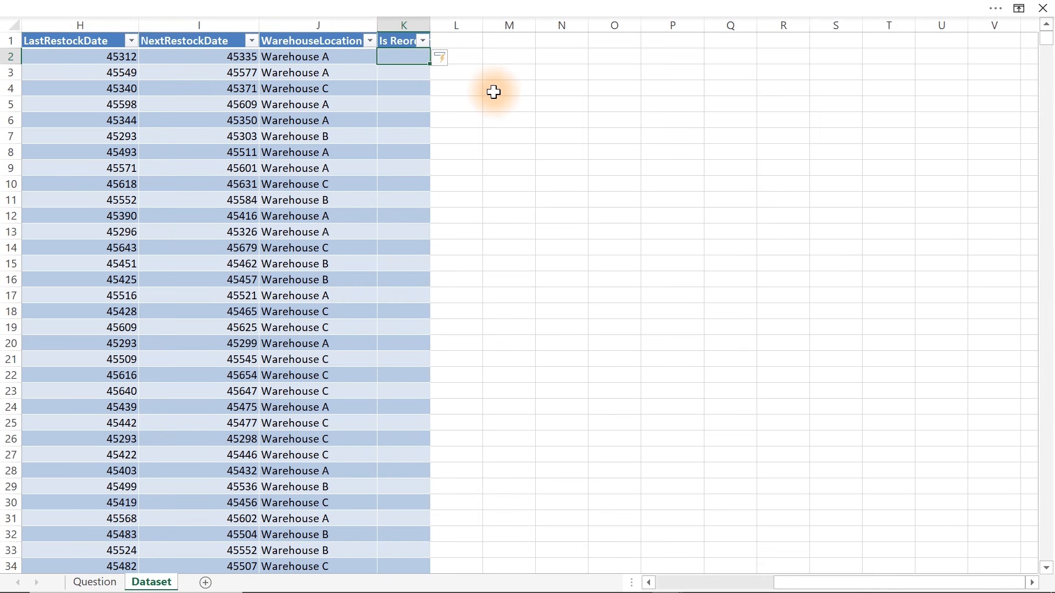
pyautogui.doubleClick(431, 26)
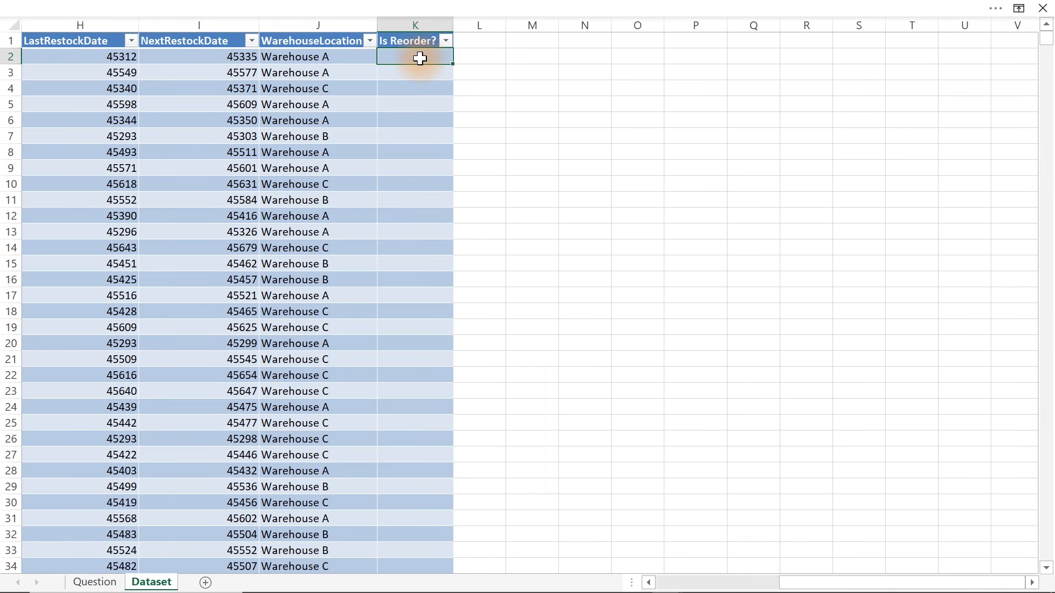
pyautogui.write('=')
pyautogui.moveTo(838, 584); pyautogui.dragTo(702, 588)
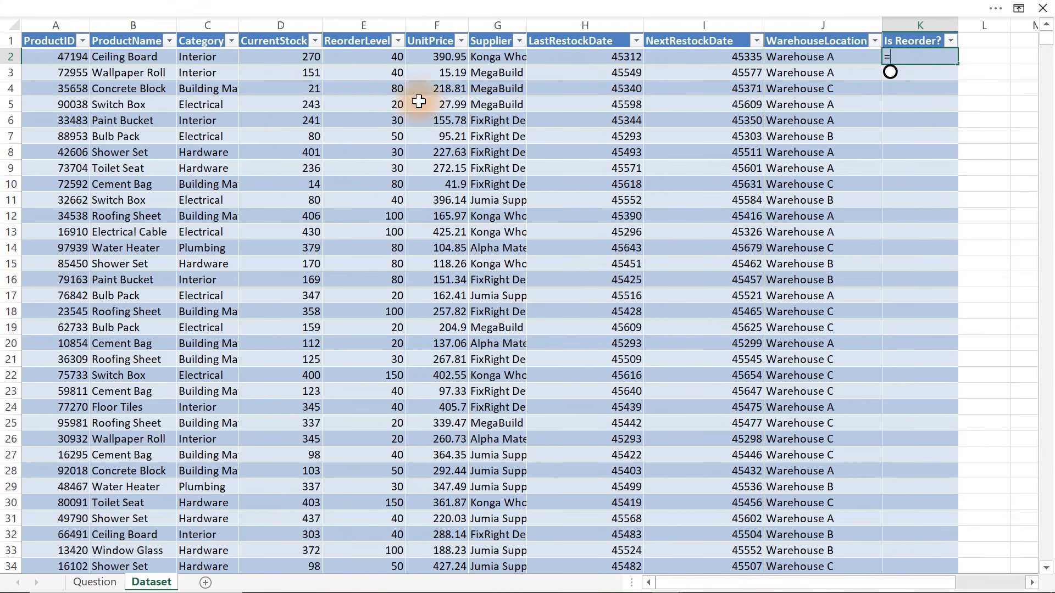
pyautogui.click(280, 57)
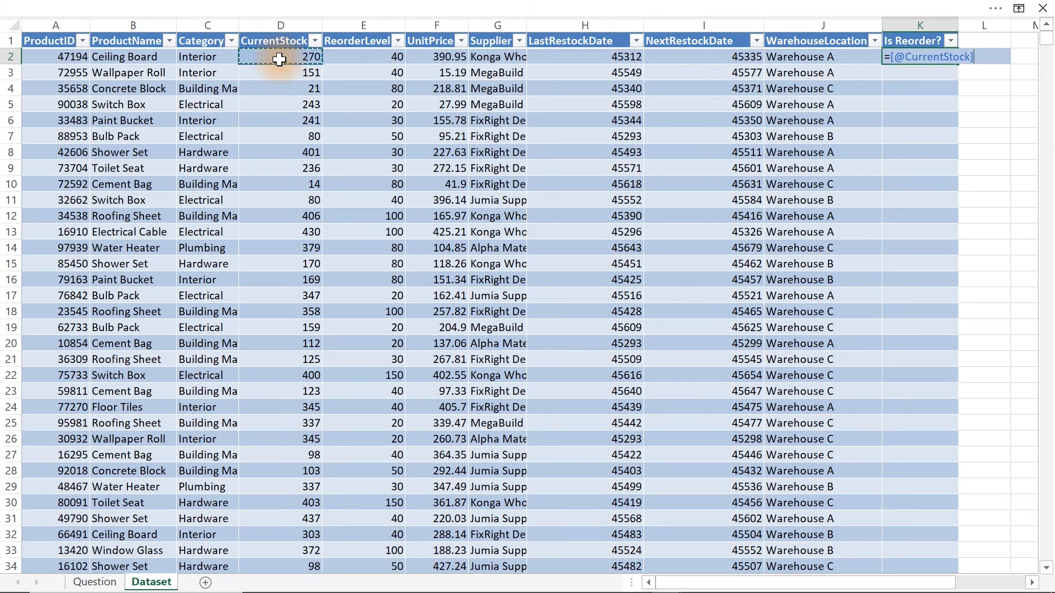
pyautogui.write('<')
pyautogui.click(361, 55)
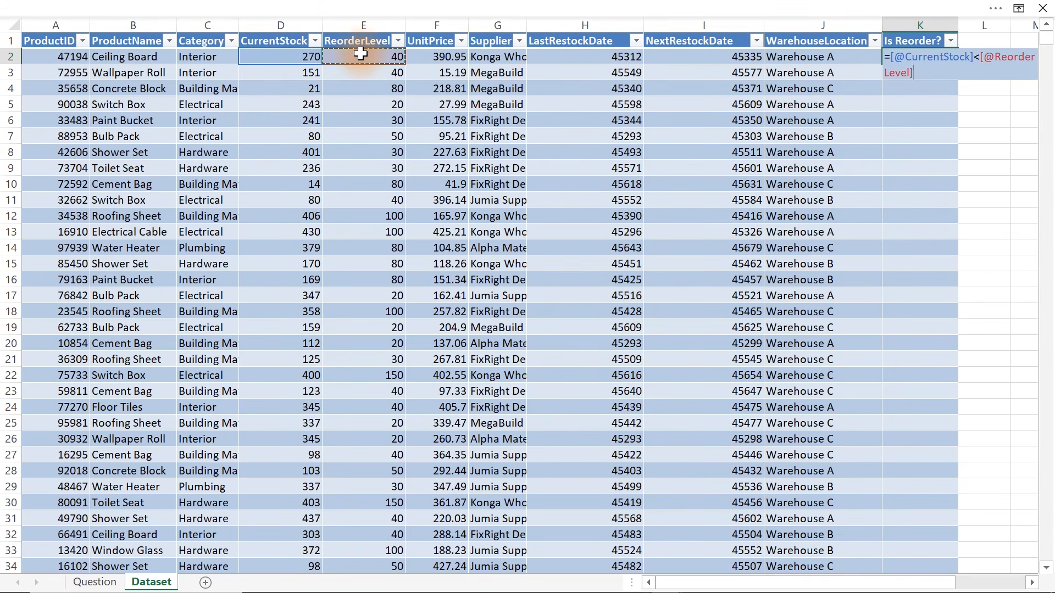
pyautogui.press('Return')
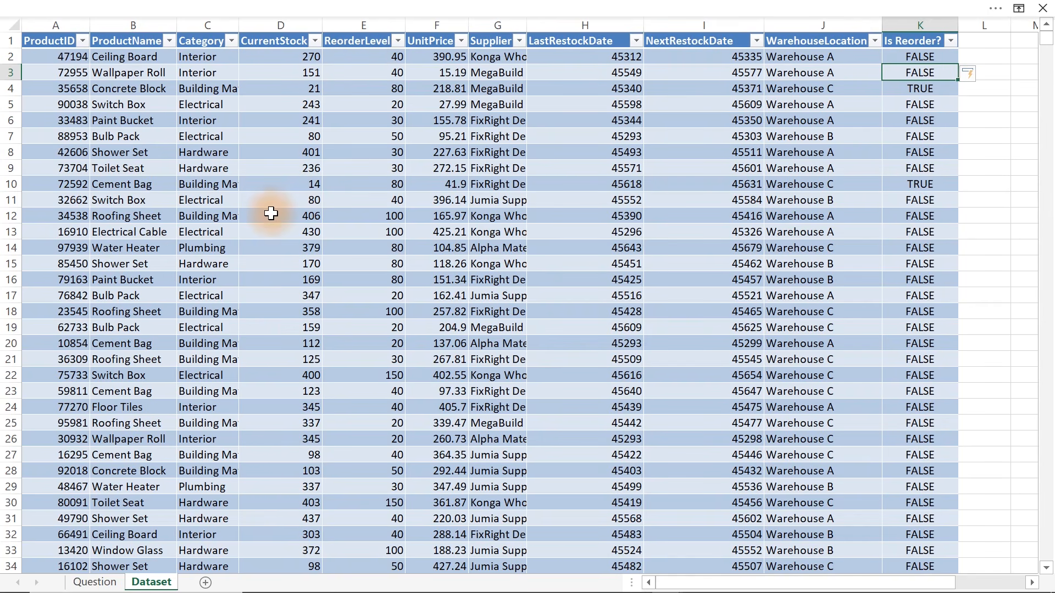
# Step: Refresh the PivotTable under Items Below Reorder Level on the Question sheet and add Is Reorder? as its row field
pyautogui.click(94, 583)
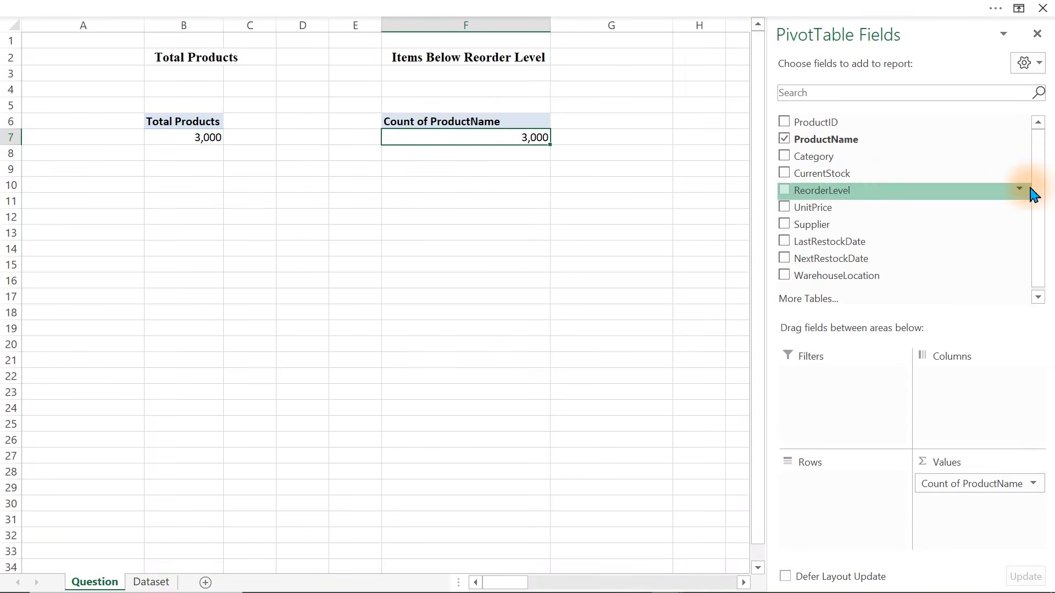
pyautogui.moveTo(1040, 194); pyautogui.dragTo(1040, 237)
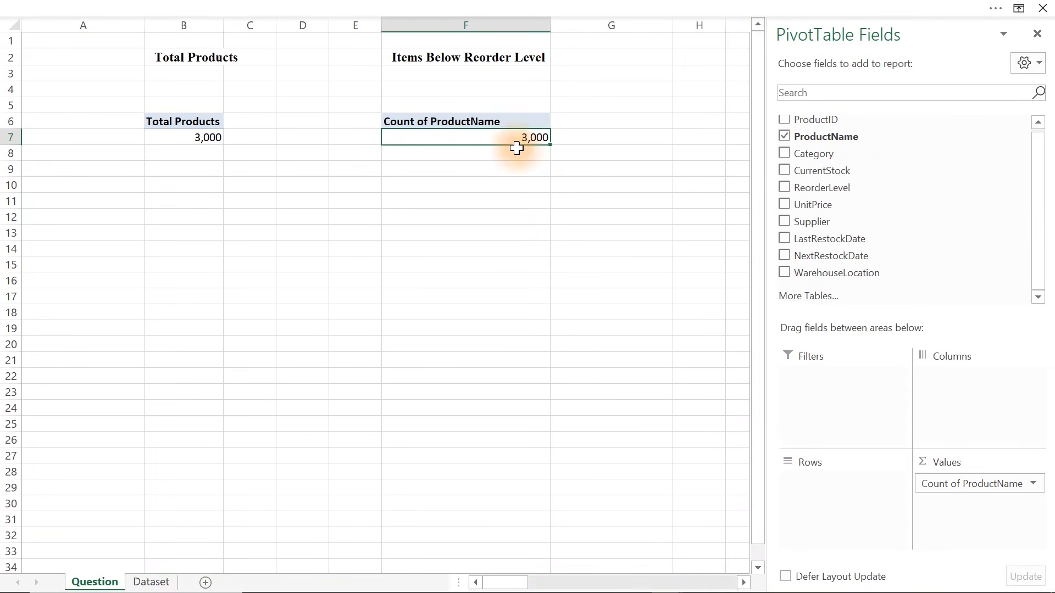
pyautogui.rightClick(503, 136)
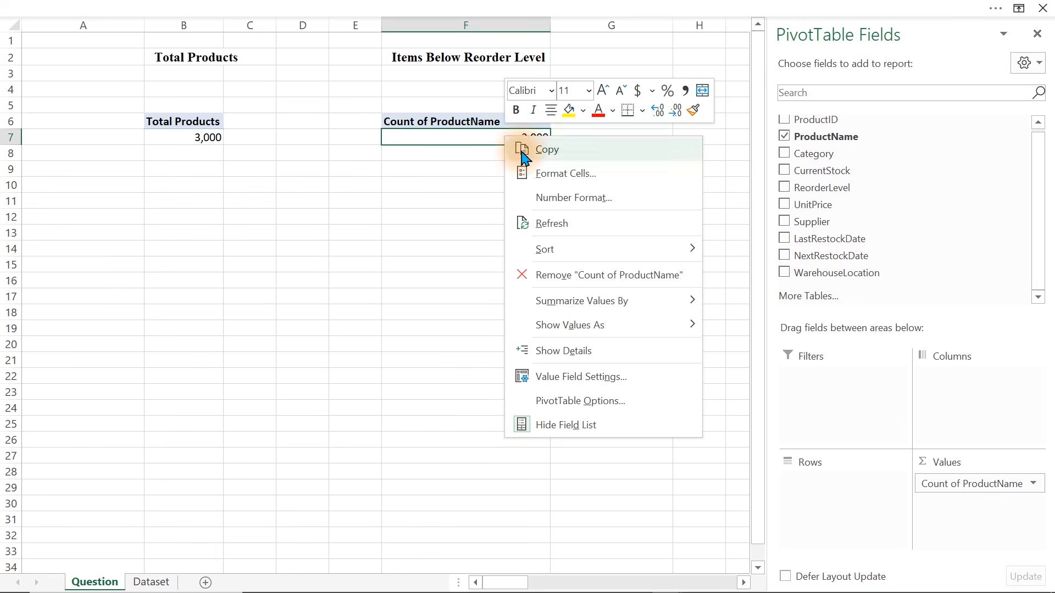
pyautogui.click(540, 220)
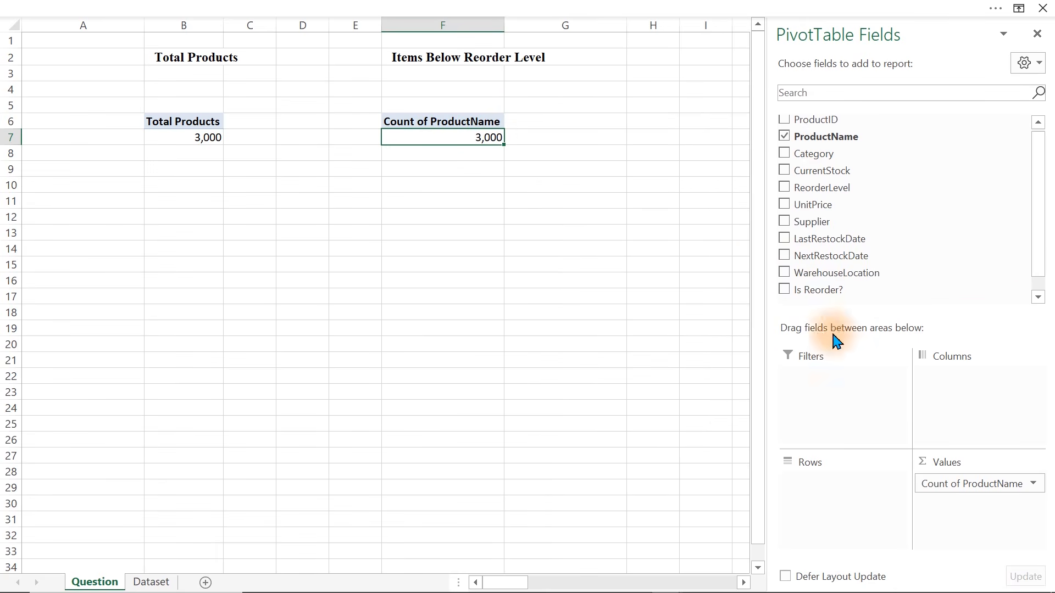
pyautogui.moveTo(946, 482)
pyautogui.mouseDown()
pyautogui.moveTo(962, 494)
pyautogui.moveTo(896, 484)
pyautogui.moveTo(927, 491)
pyautogui.moveTo(947, 464)
pyautogui.moveTo(934, 470)
pyautogui.mouseUp()
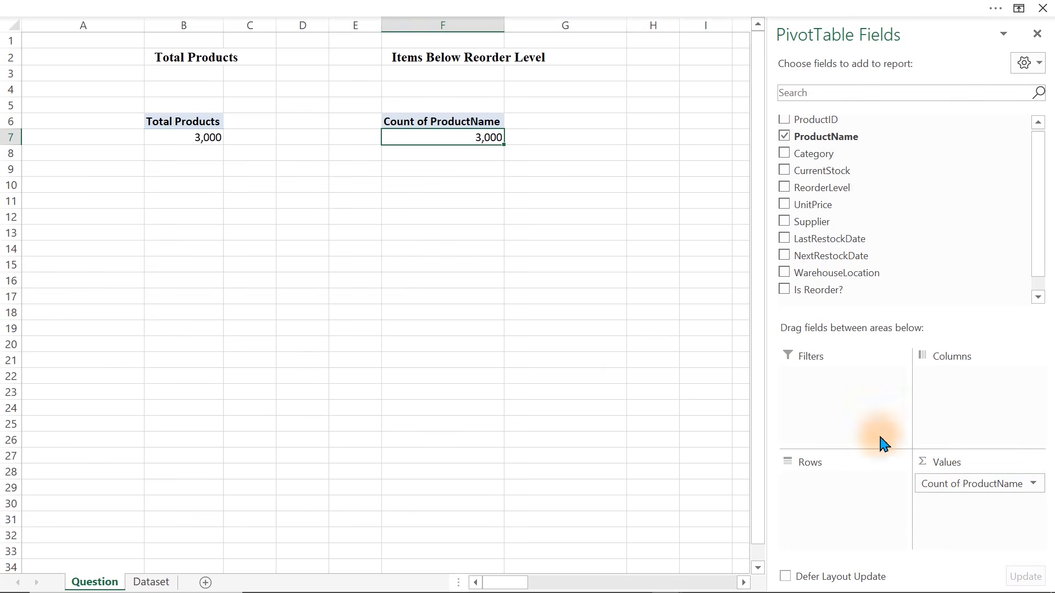
pyautogui.moveTo(834, 291); pyautogui.dragTo(825, 509)
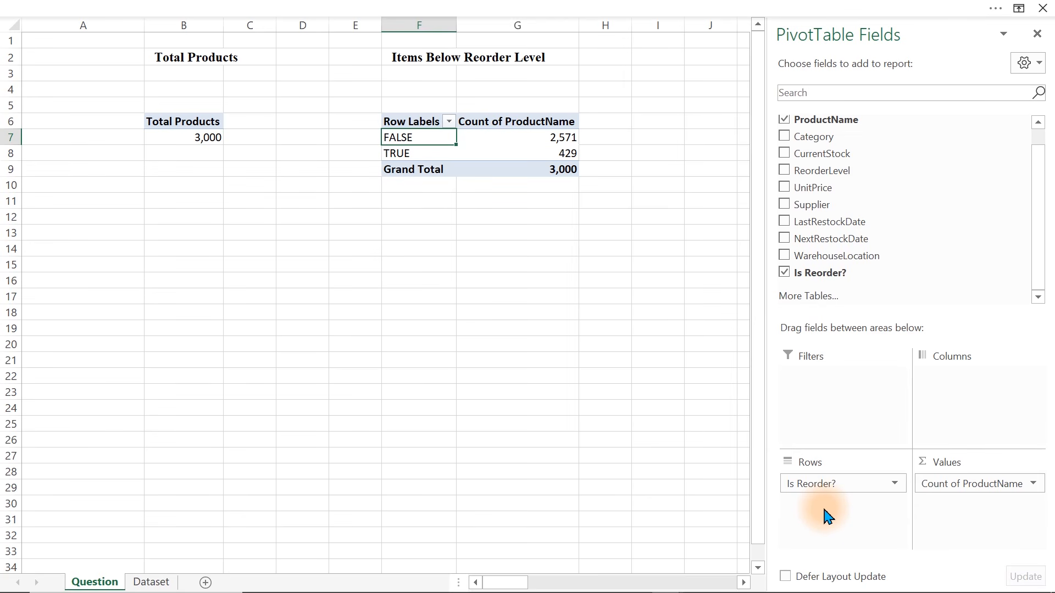
# Step: Enter the headers Matrics and Values in cells F13 and G13, below the reorder PivotTable
pyautogui.click(430, 217)
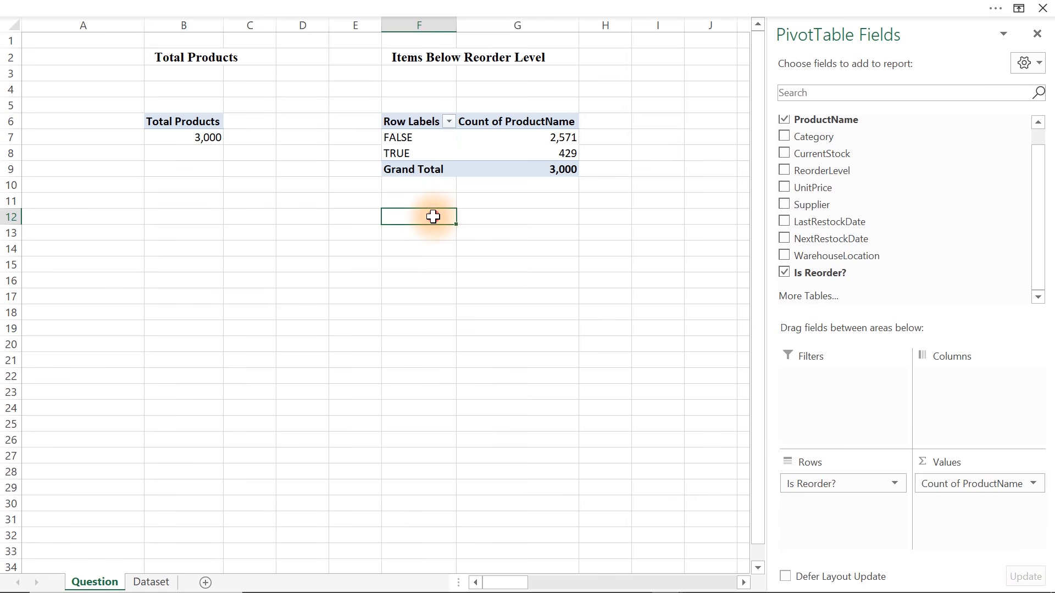
pyautogui.click(419, 233)
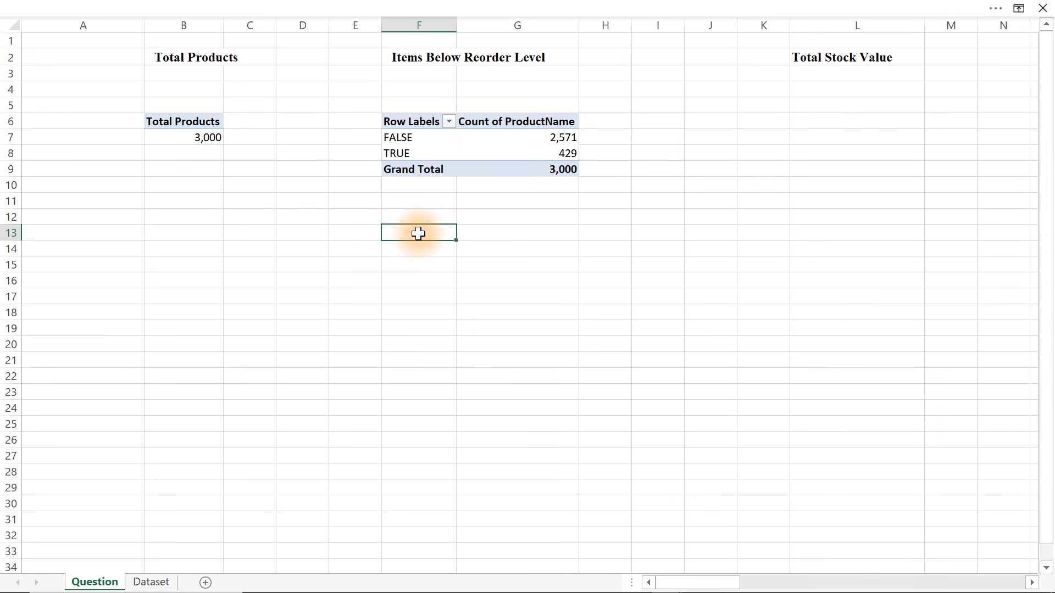
pyautogui.write('Matric')
pyautogui.press('Tab')
pyautogui.write('Value')
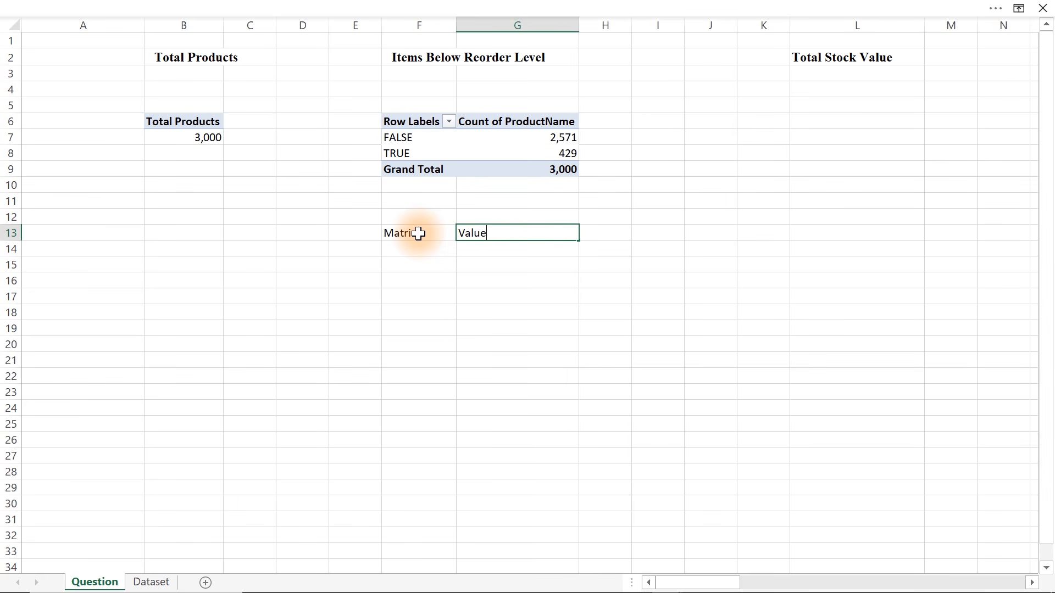
pyautogui.write('s')
pyautogui.press('Left')
pyautogui.press('Down')
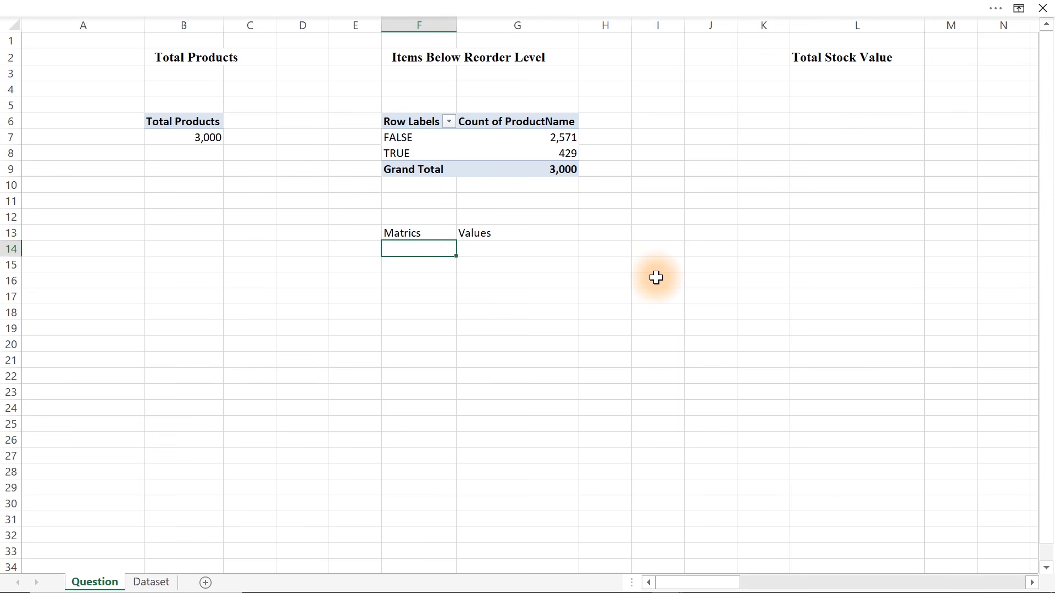
# Step: Enter the row labels Others, Need Reorder and pct Need Reorder in F14 to F16, and widen column F to fit
pyautogui.write('Others')
pyautogui.press('Return')
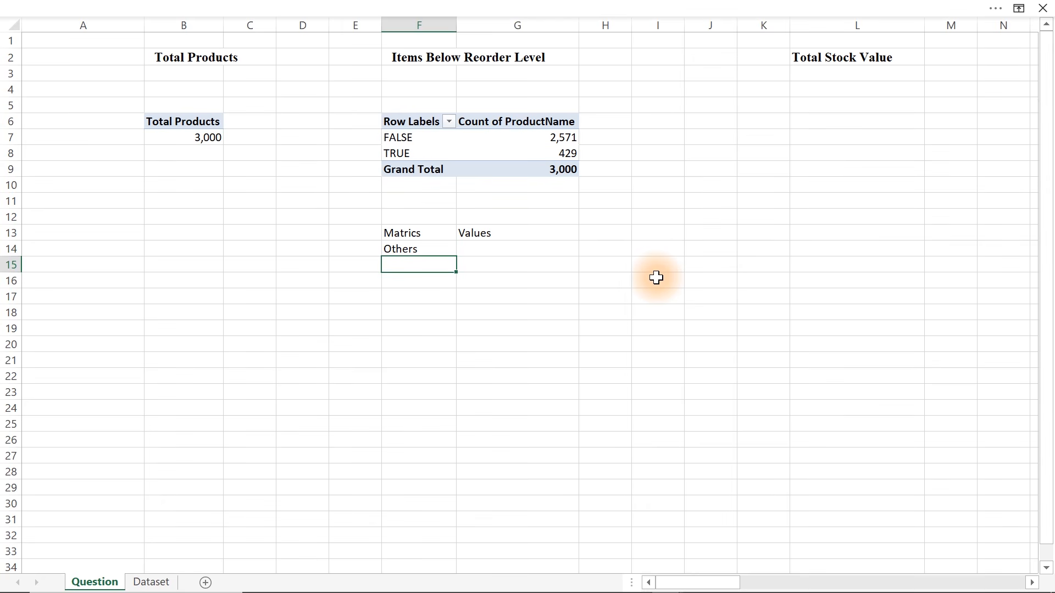
pyautogui.write('Need Reorder')
pyautogui.press('Return')
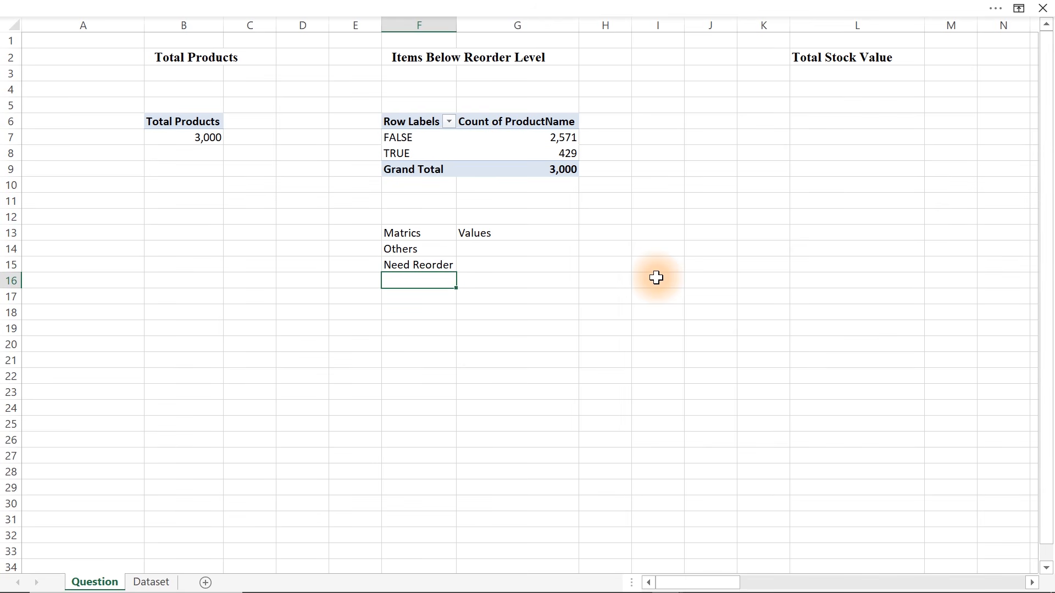
pyautogui.write('pct Need Reorder')
pyautogui.press('Tab')
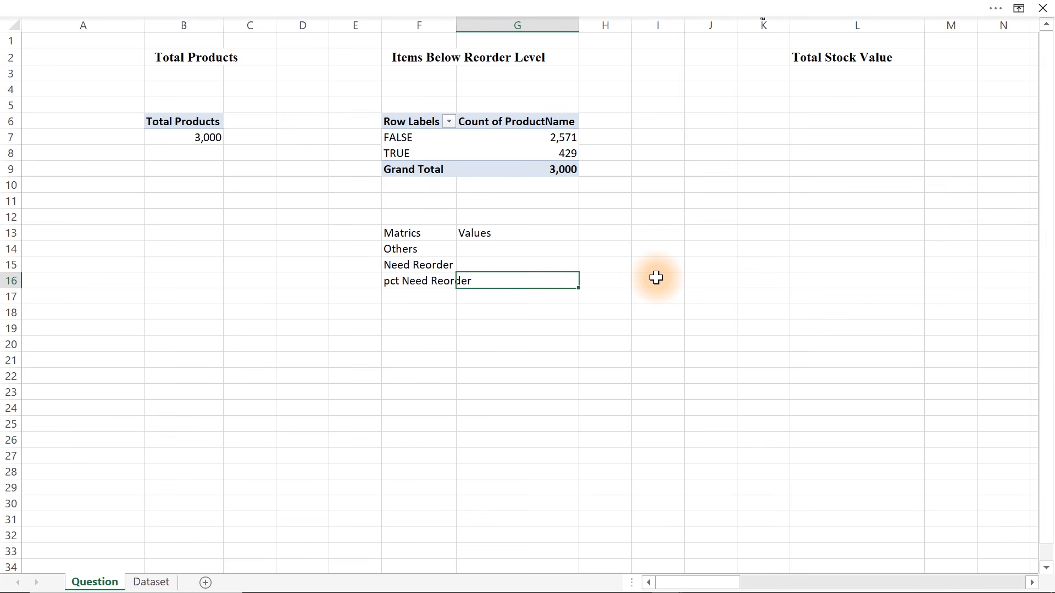
pyautogui.doubleClick(457, 25)
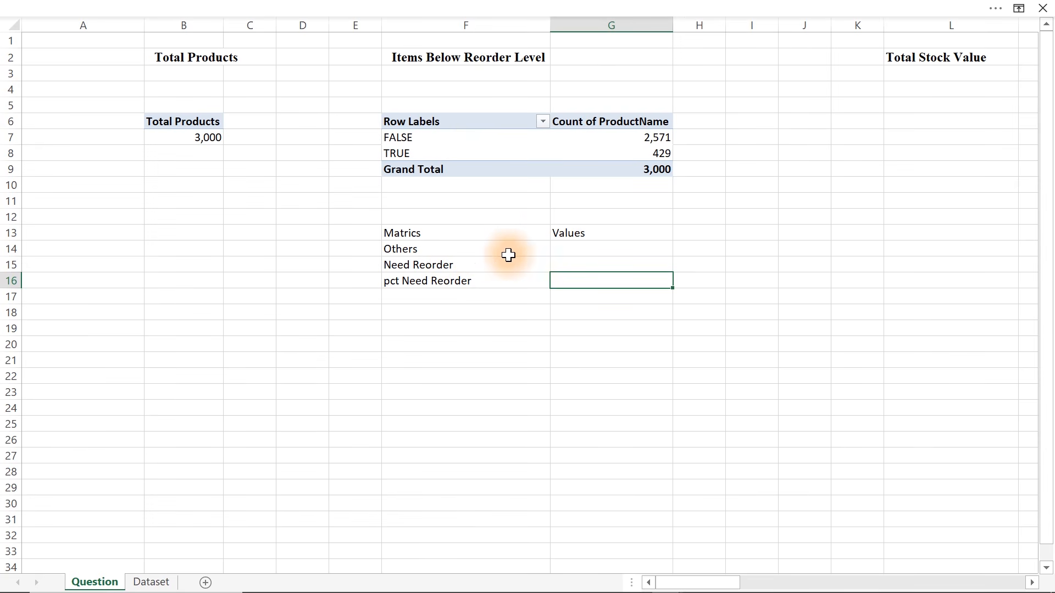
# Step: Link the Others value in G14 to the FALSE count in G7 and the Need Reorder value in G15 to the TRUE count in G8
pyautogui.click(575, 249)
pyautogui.write('=')
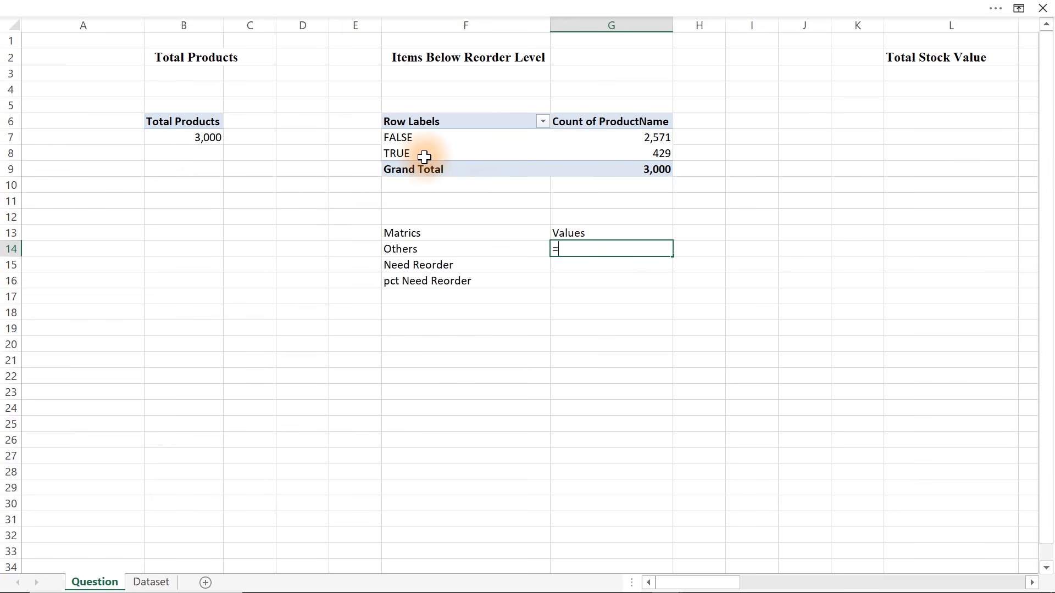
pyautogui.click(650, 136)
pyautogui.press('Return')
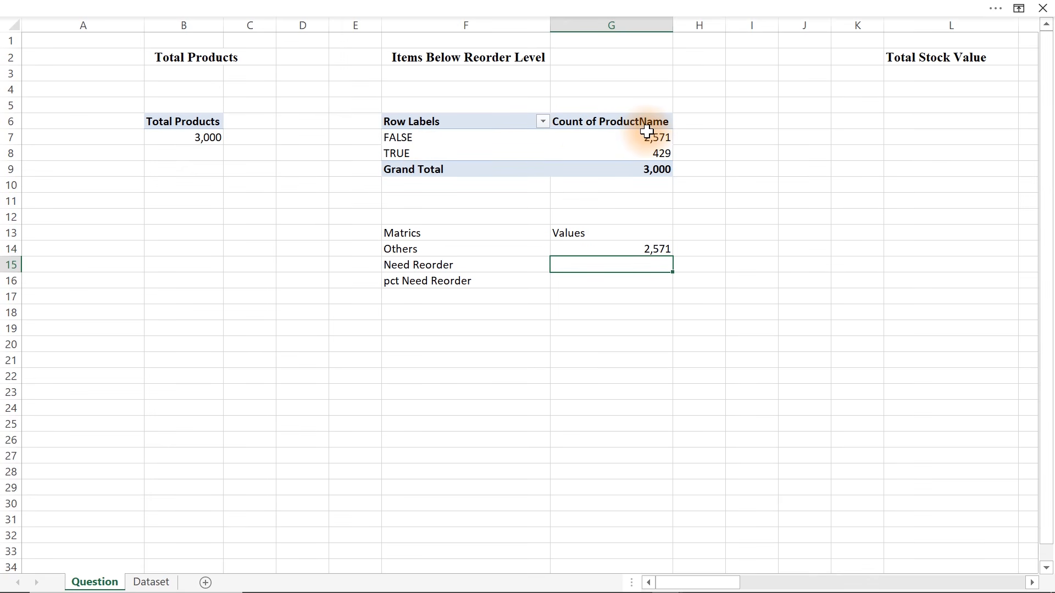
pyautogui.write('=')
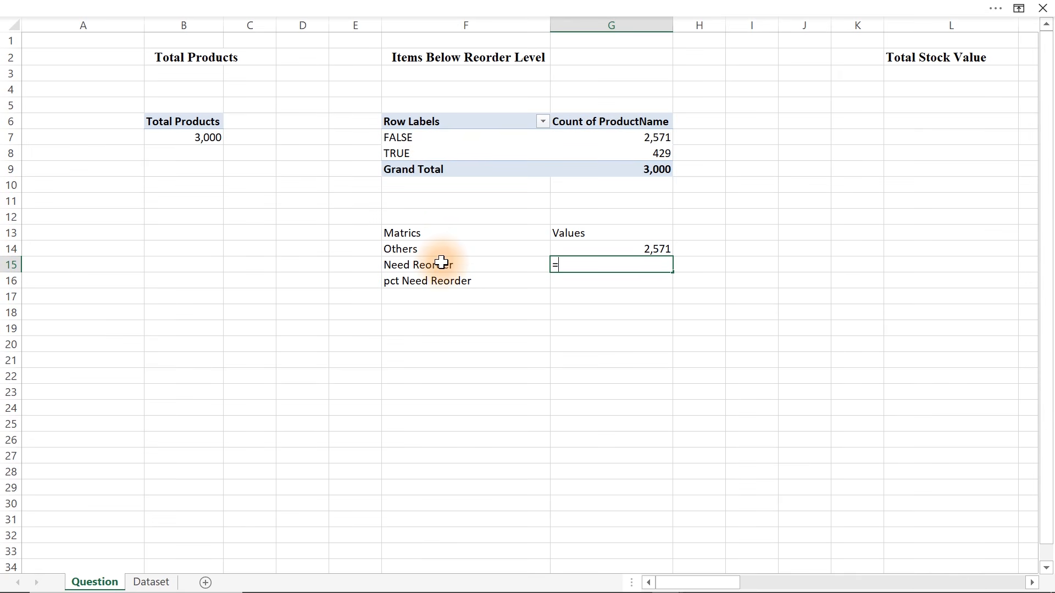
pyautogui.click(642, 152)
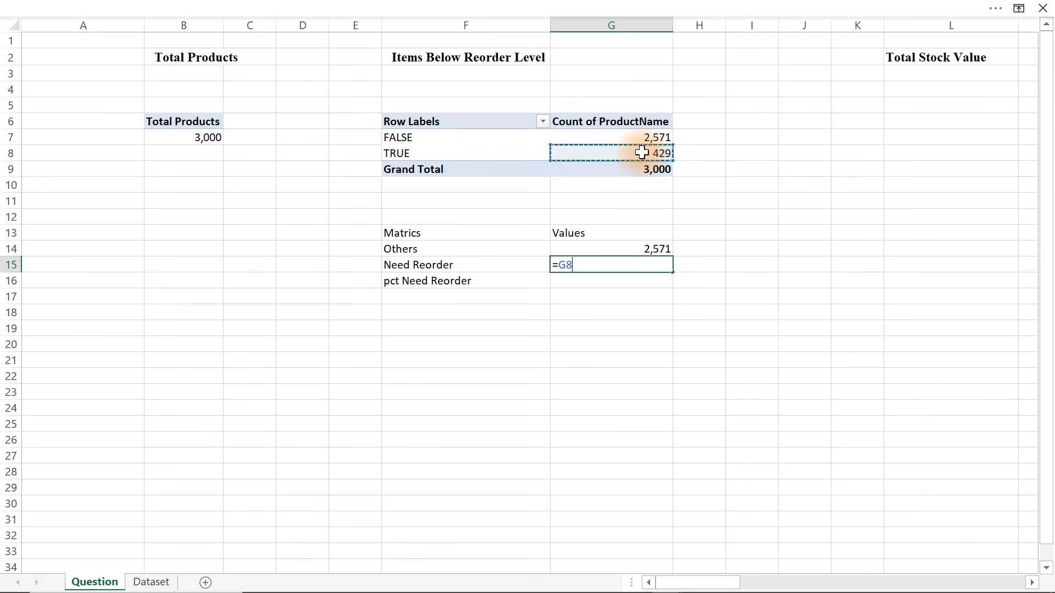
pyautogui.press('Return')
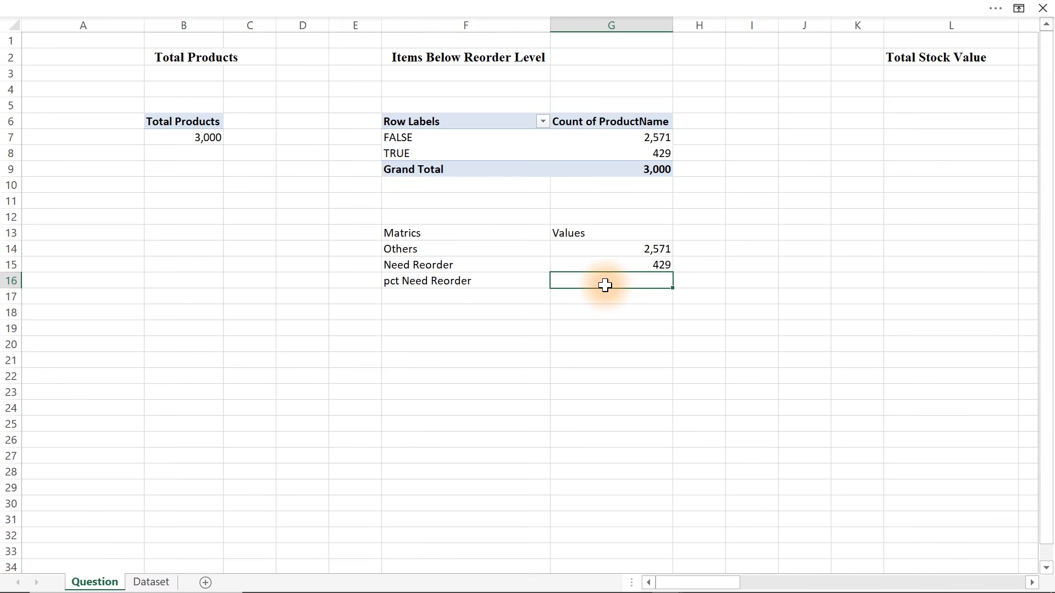
# Step: Calculate pct Need Reorder in G16 with the formula =G15/G9 and make the cell bold
pyautogui.write('=')
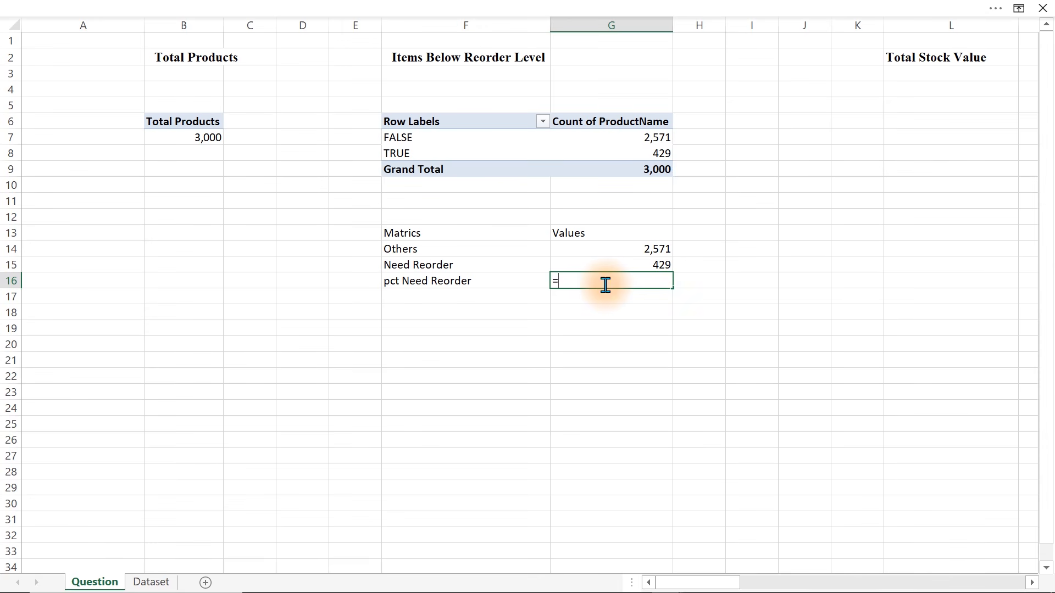
pyautogui.click(662, 264)
pyautogui.write('/')
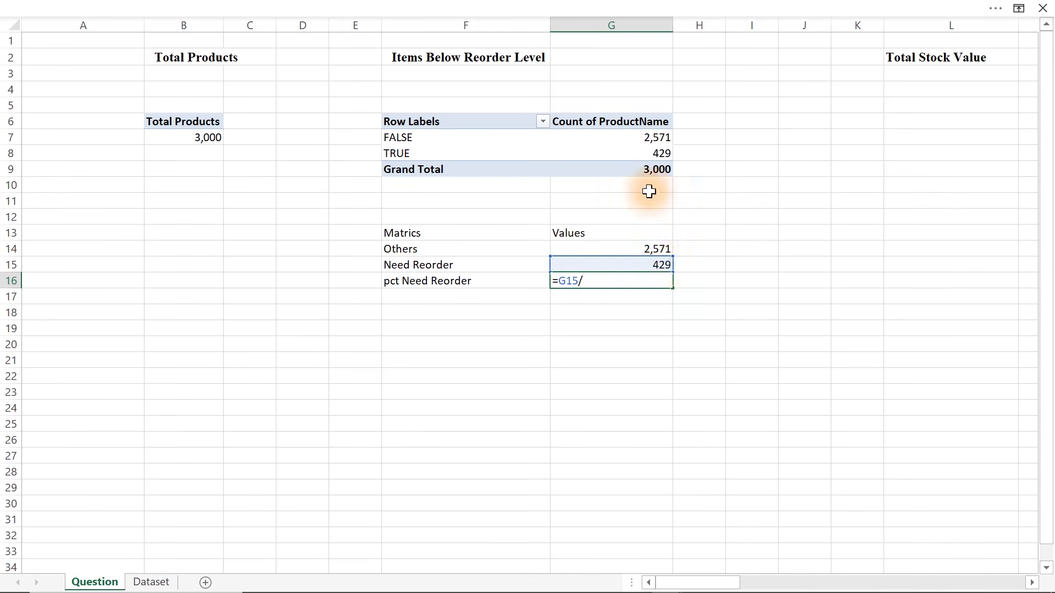
pyautogui.click(644, 167)
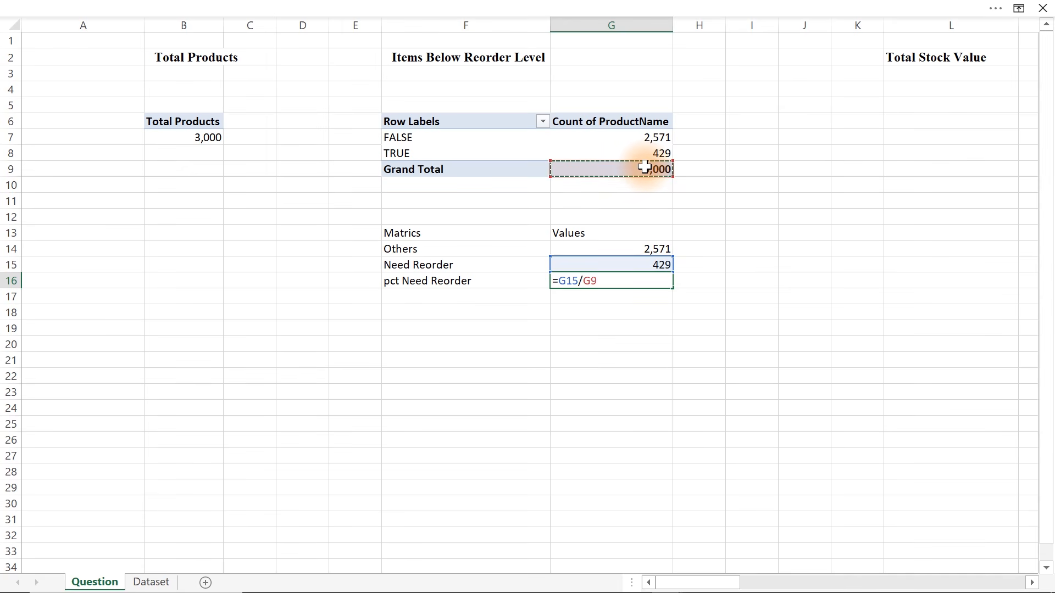
pyautogui.hotkey('ctrl', 'Return')
pyautogui.hotkey('ctrl', 'b')
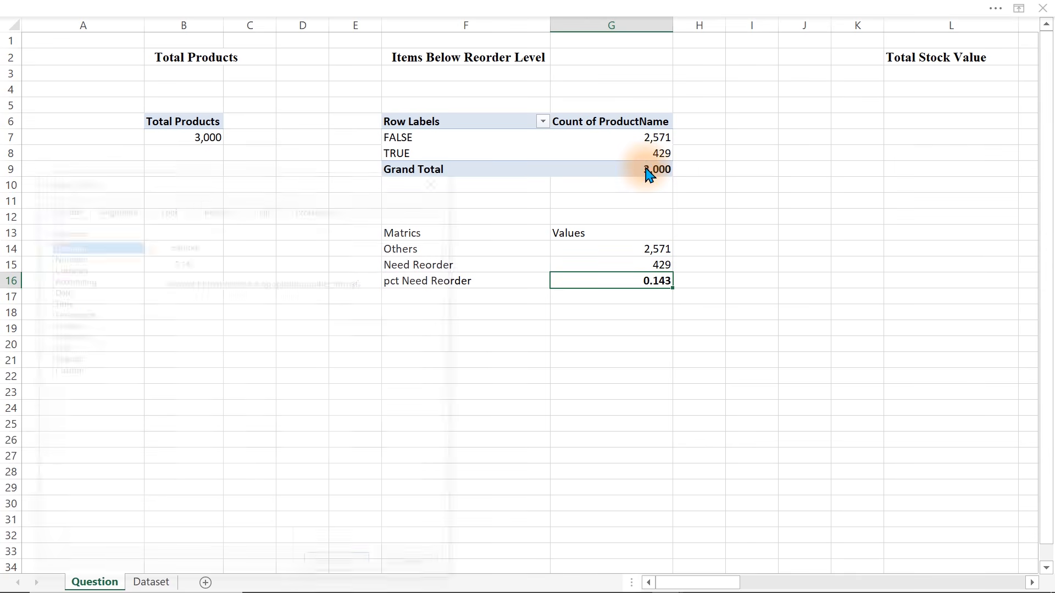
# Step: Format the pct Need Reorder value in G16 as a percentage with one decimal place
pyautogui.hotkey('ctrl', '1')
pyautogui.click(64, 314)
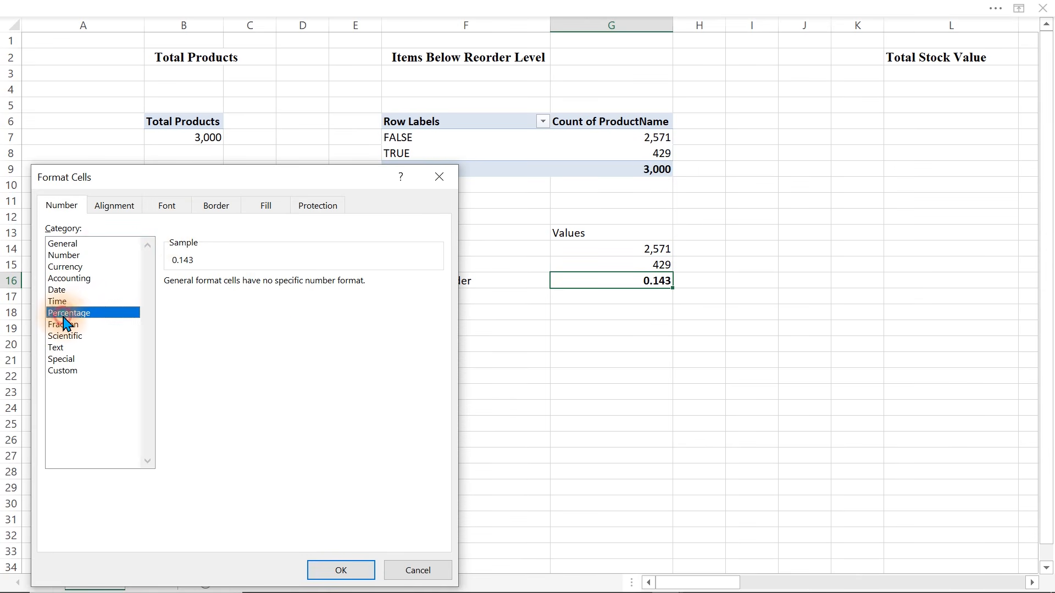
pyautogui.click(274, 287)
pyautogui.click(274, 286)
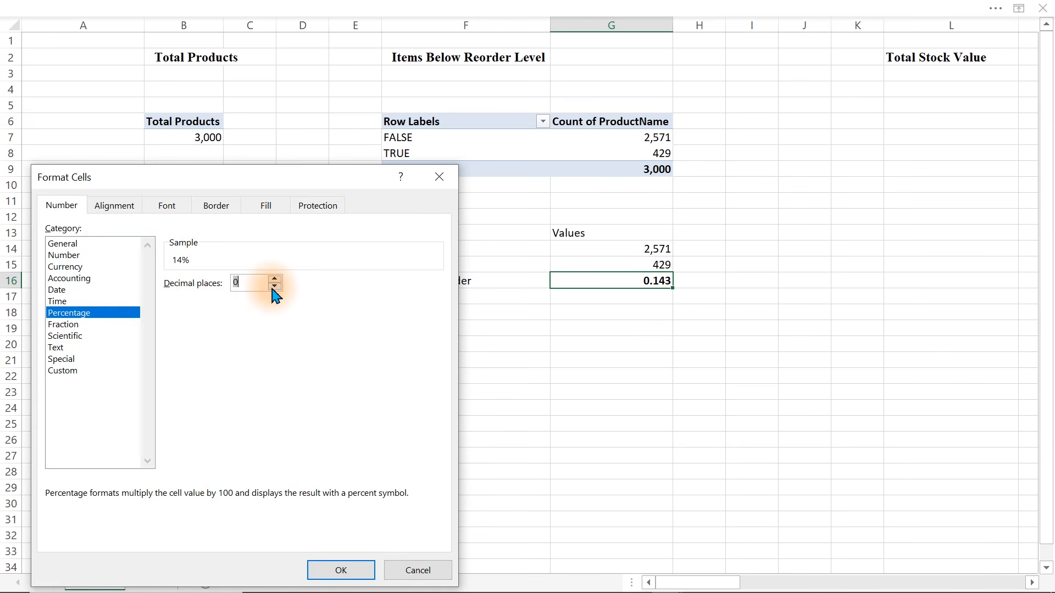
pyautogui.click(273, 279)
pyautogui.click(341, 570)
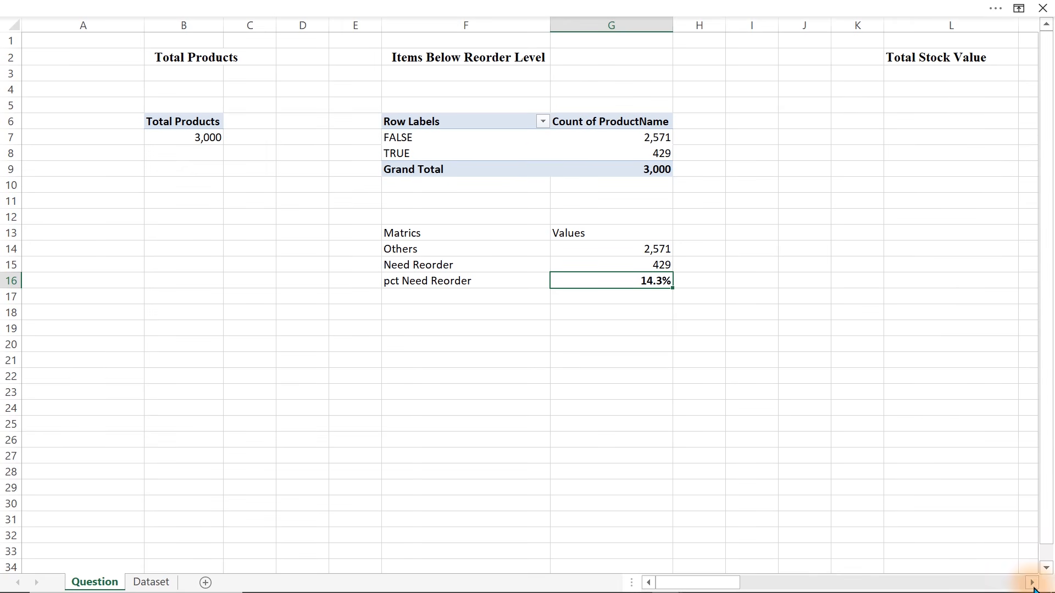
# Step: Copy the reorder PivotTable to L6 under Total Stock Value and remove all fields from the copy
pyautogui.hscroll(5, 1031, 582)
pyautogui.moveTo(88, 122); pyautogui.dragTo(260, 168)
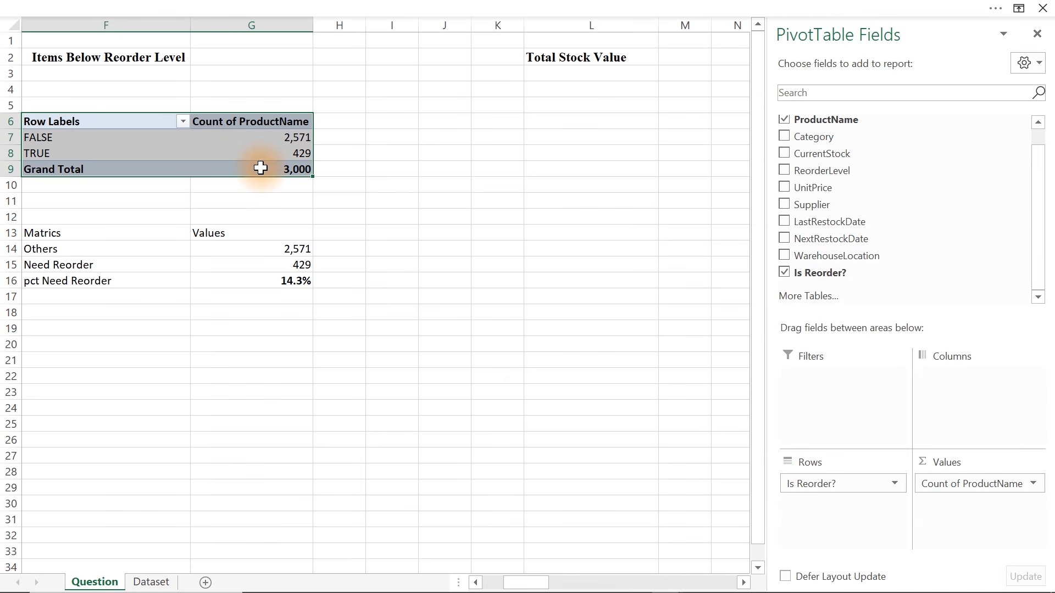
pyautogui.hotkey('ctrl', 'c')
pyautogui.click(562, 115)
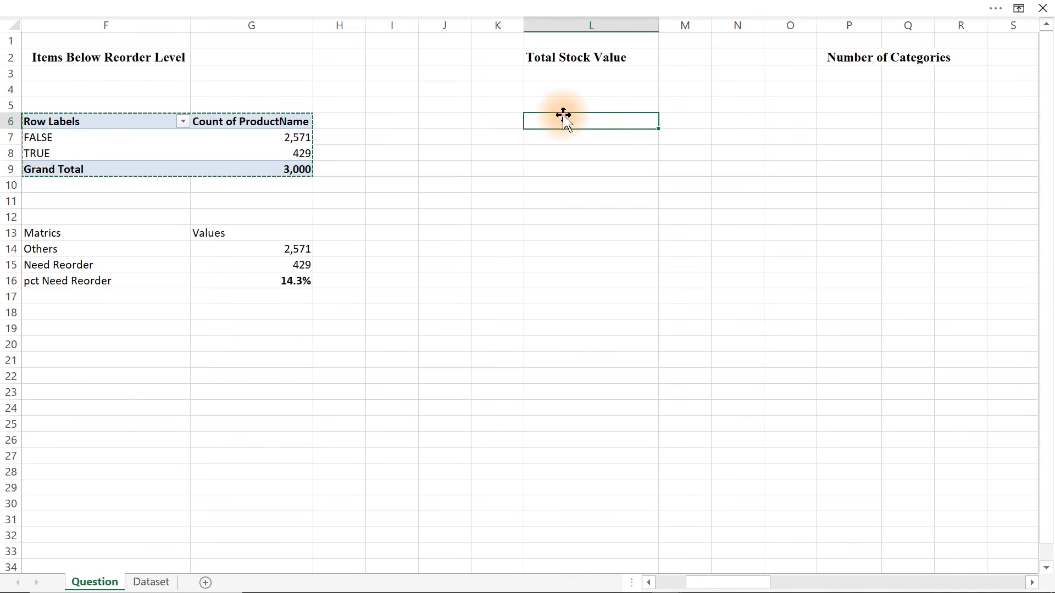
pyautogui.hotkey('ctrl', 'v')
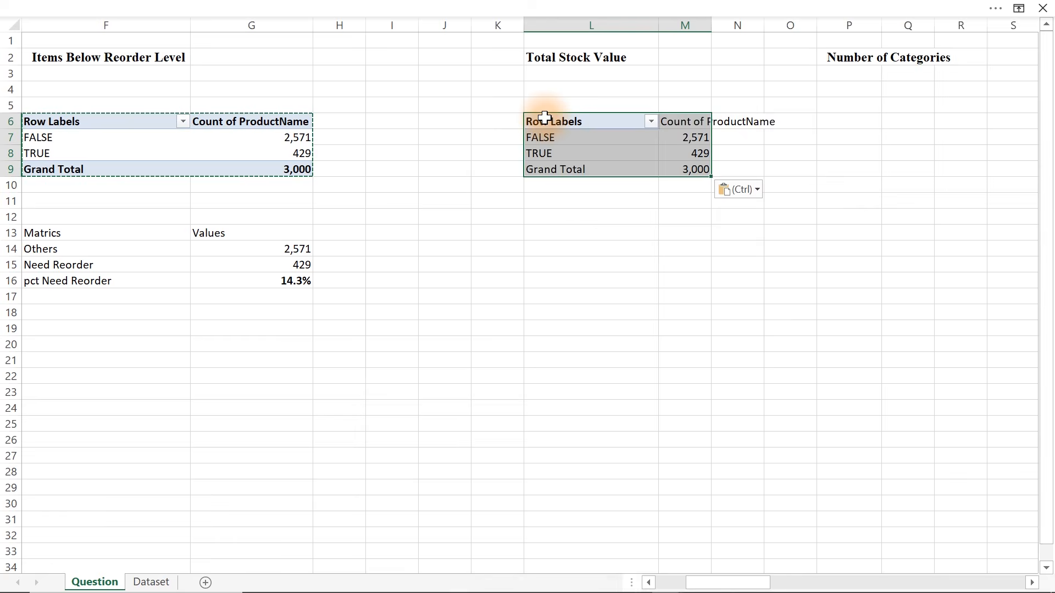
pyautogui.moveTo(846, 500); pyautogui.dragTo(577, 498)
pyautogui.moveTo(977, 483); pyautogui.dragTo(572, 504)
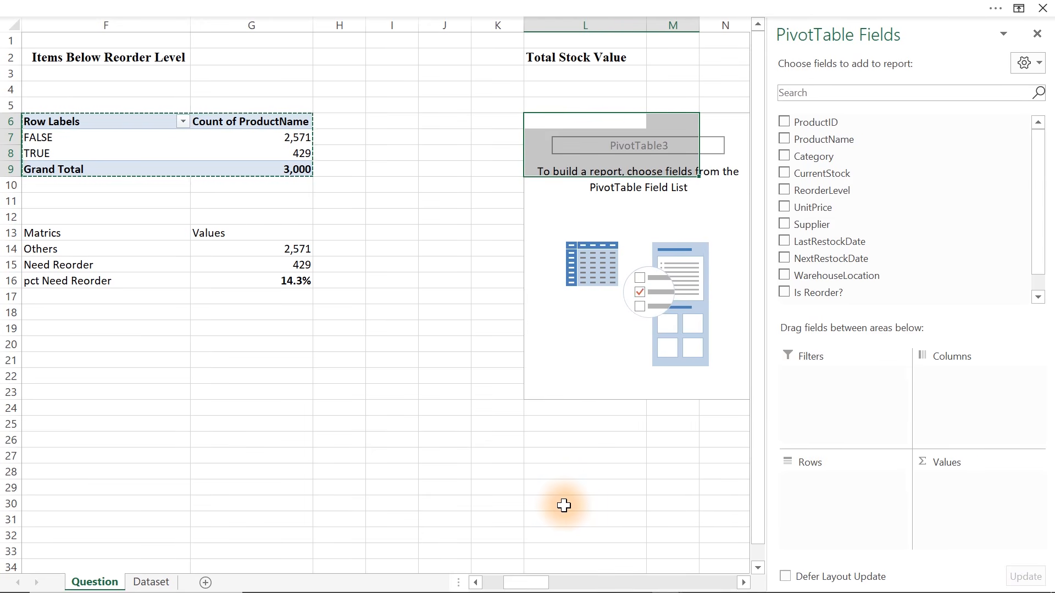
# Step: Add a Stock Value column in L1 of the Dataset sheet, beside Is Reorder?, and widen it to fit
pyautogui.click(155, 583)
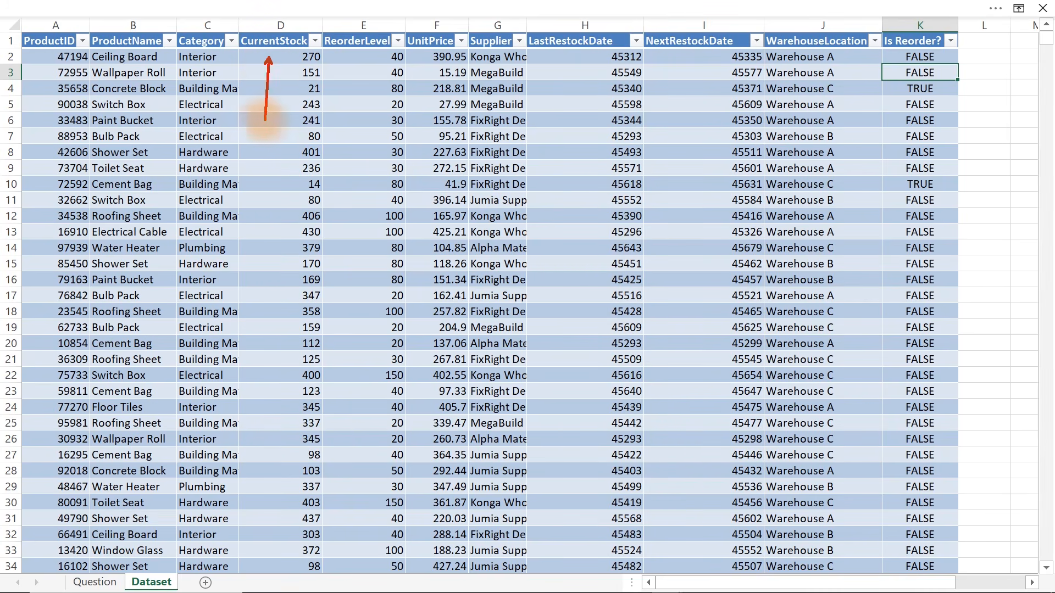
pyautogui.moveTo(433, 66); pyautogui.dragTo(432, 133)
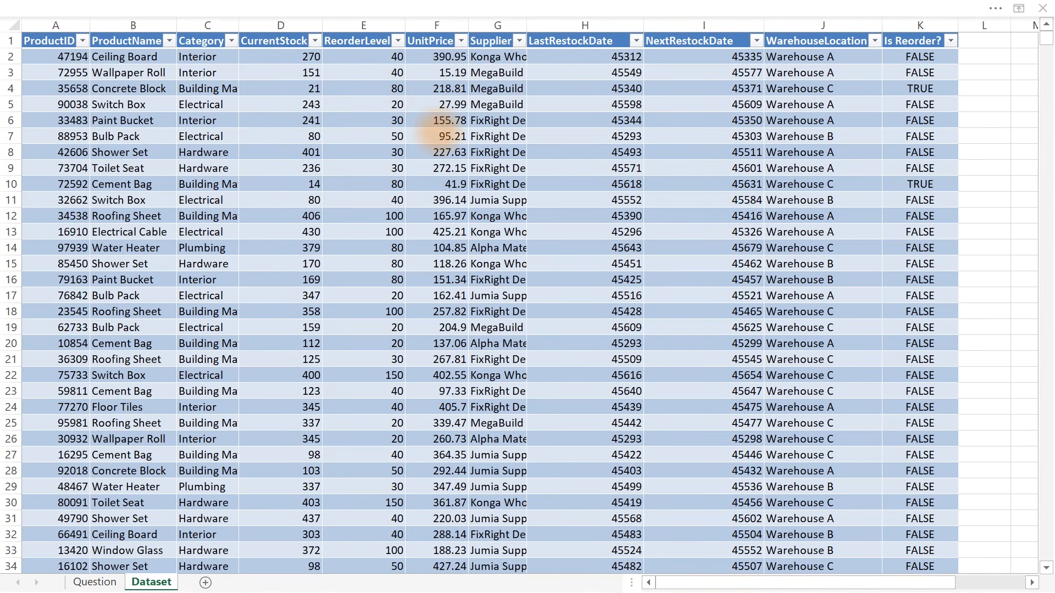
pyautogui.click(981, 46)
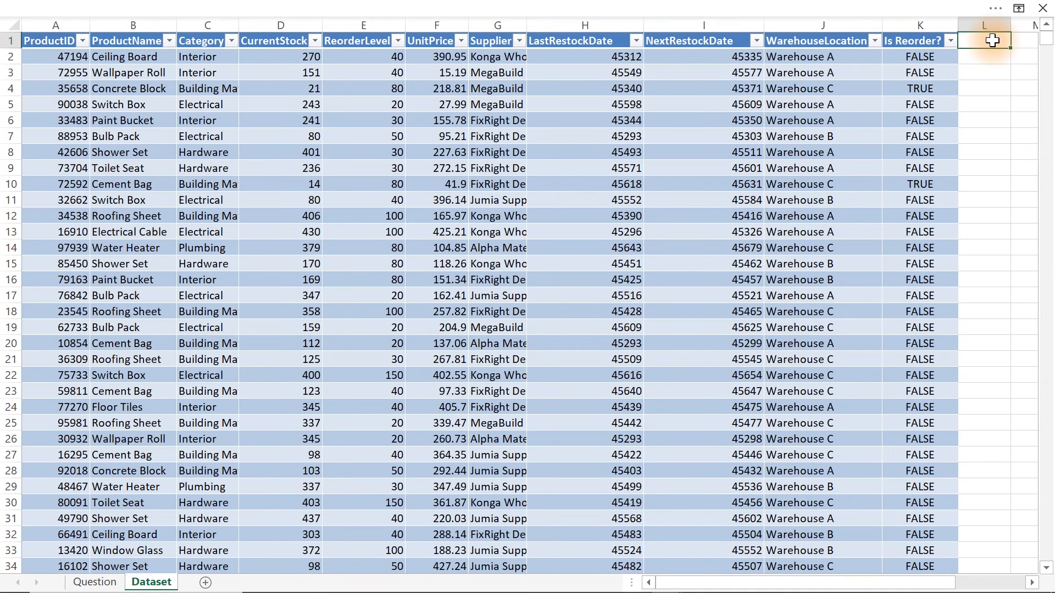
pyautogui.write('Stock Values')
pyautogui.press('Return')
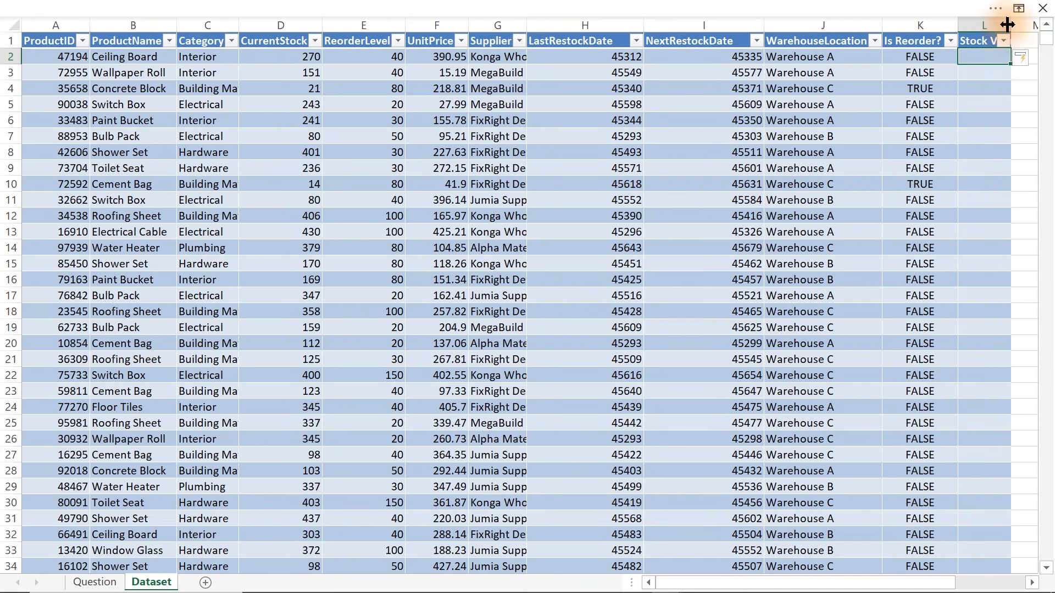
pyautogui.doubleClick(1010, 23)
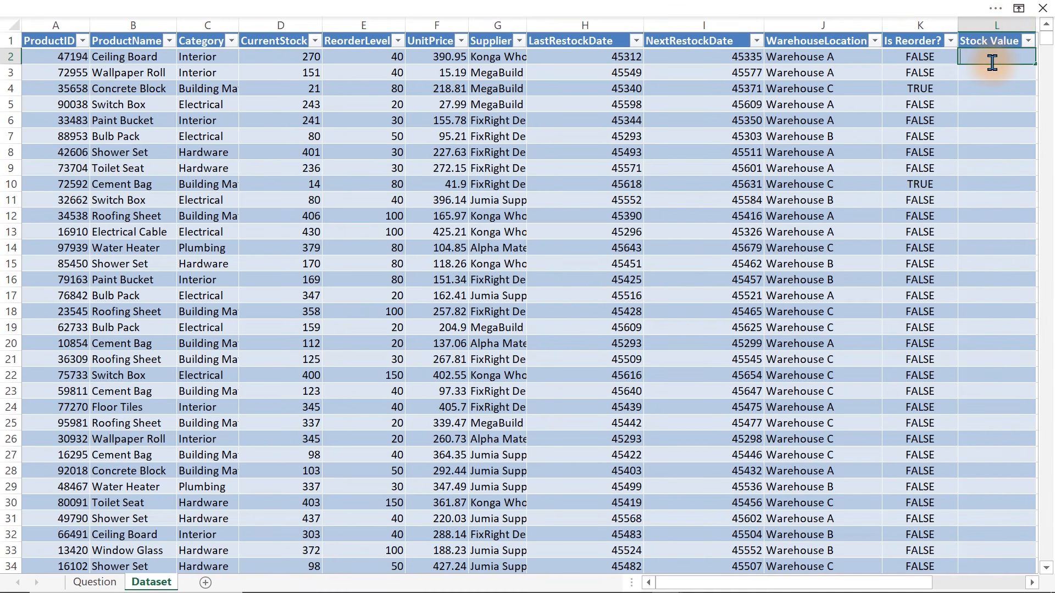
pyautogui.write('=')
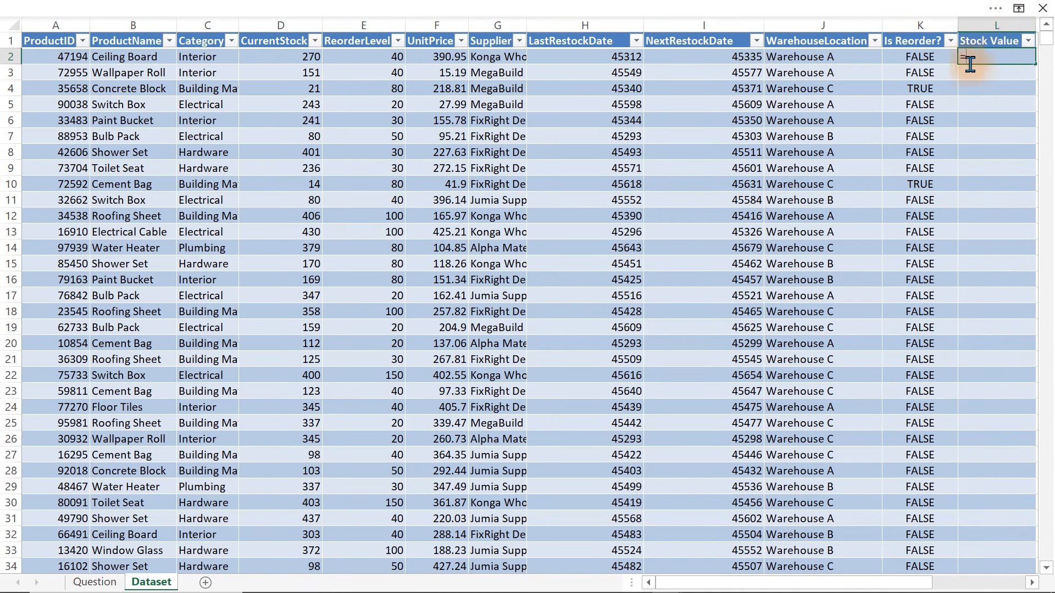
pyautogui.click(284, 57)
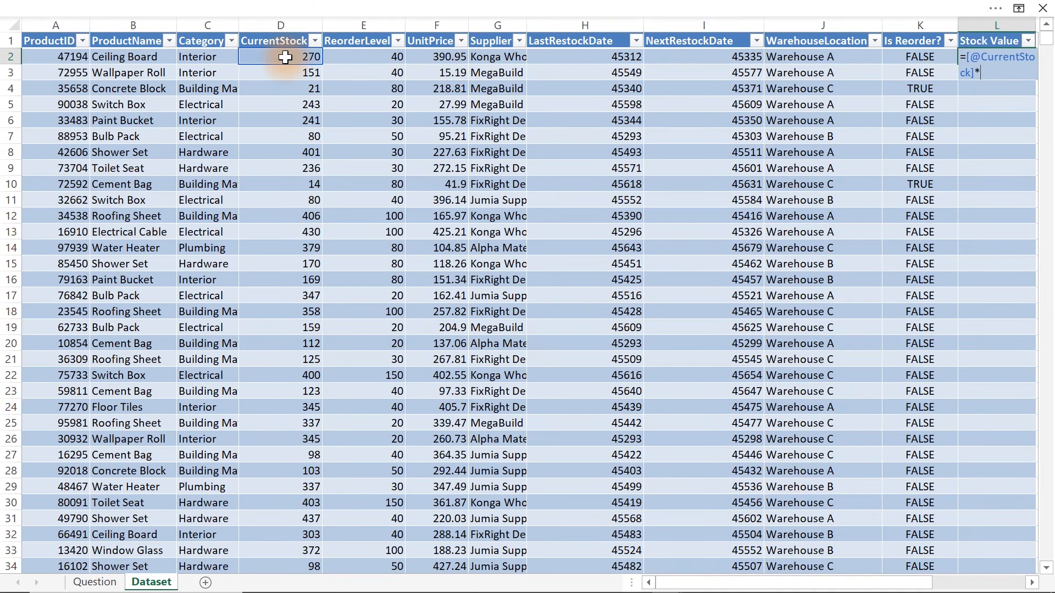
pyautogui.click(440, 58)
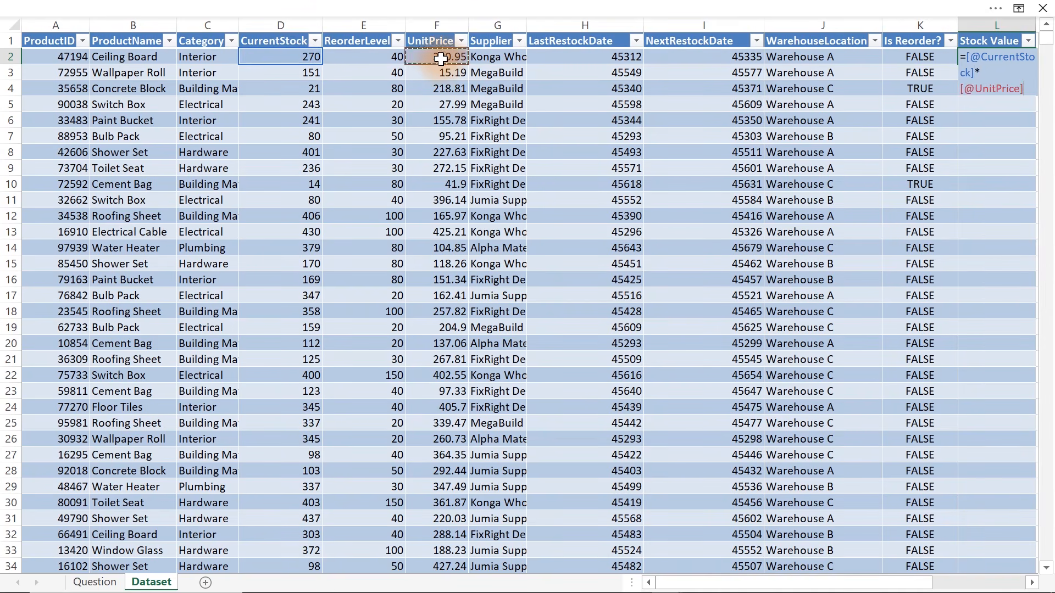
pyautogui.press('Return')
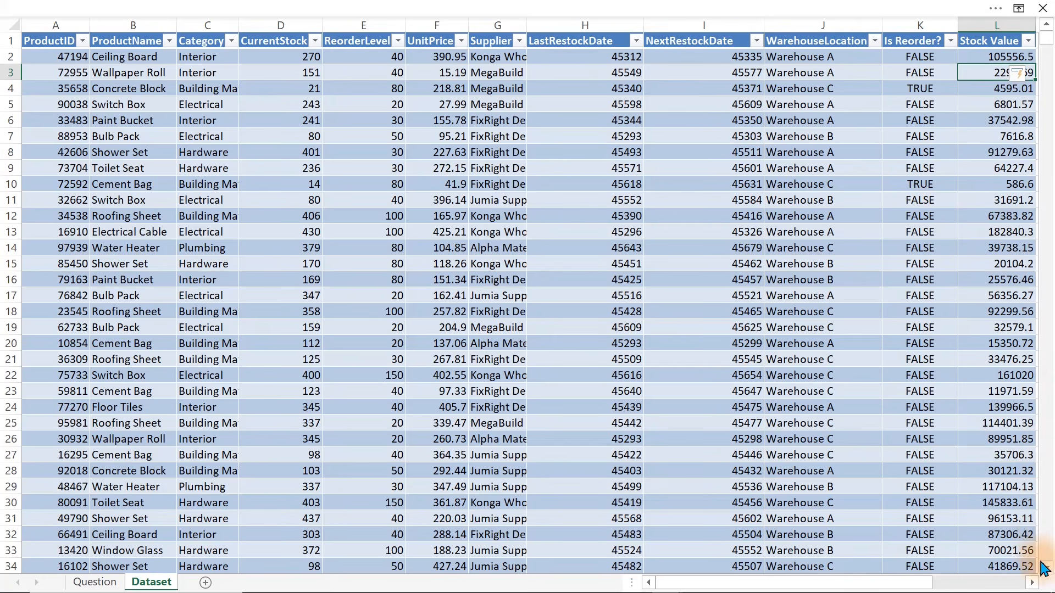
# Step: Format the whole Stock Value column with a thousands separator and no decimal places
pyautogui.click(1033, 586)
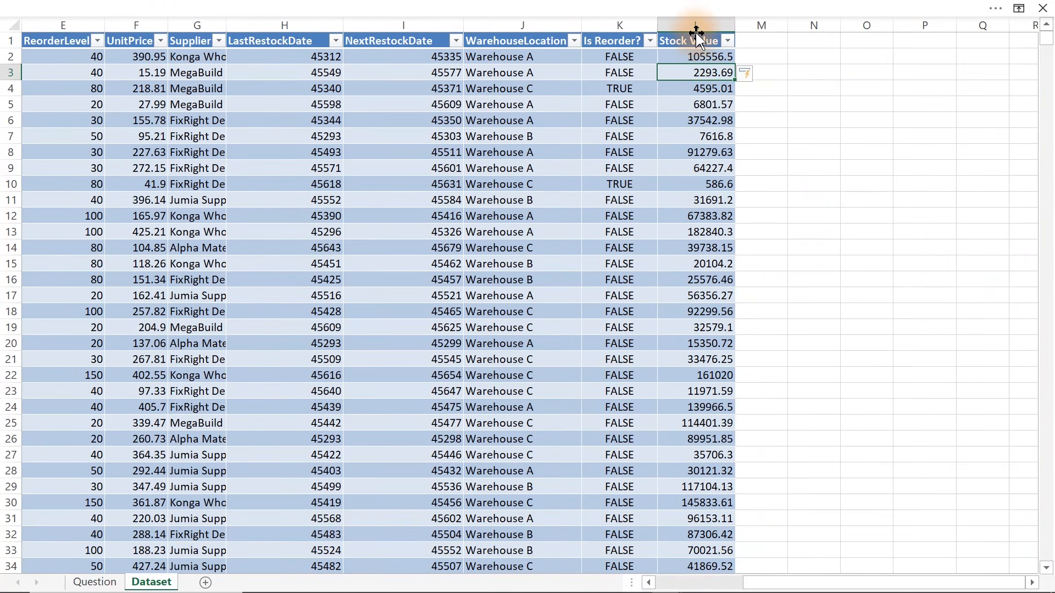
pyautogui.click(695, 28)
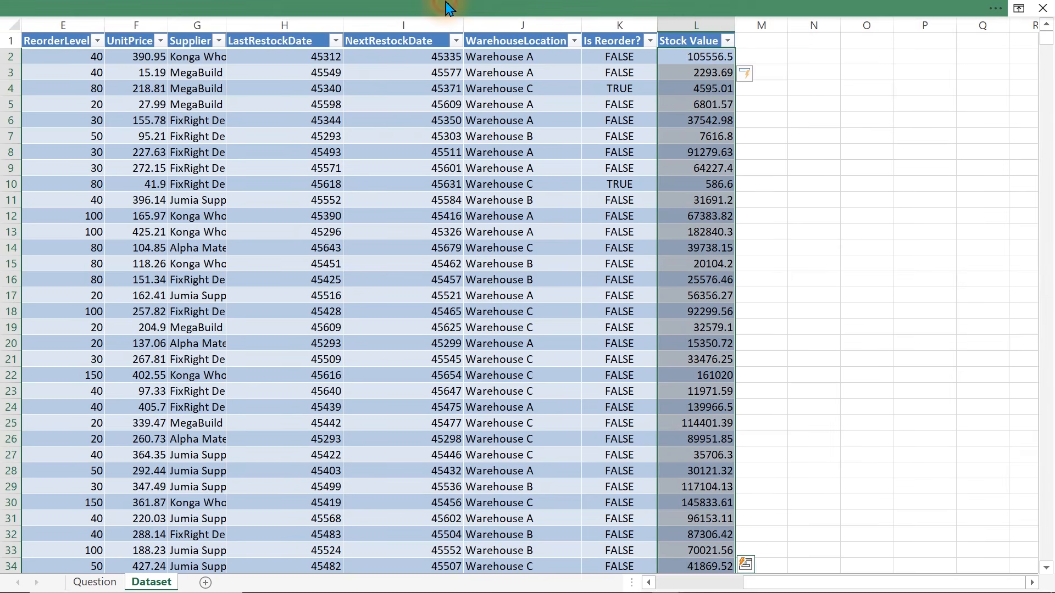
pyautogui.click(447, 10)
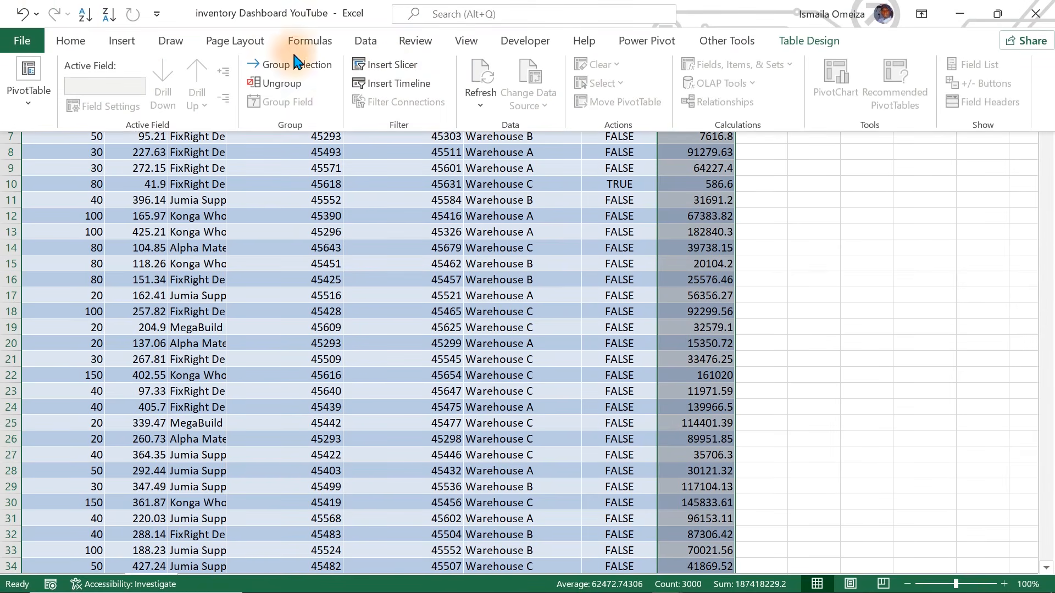
pyautogui.click(65, 41)
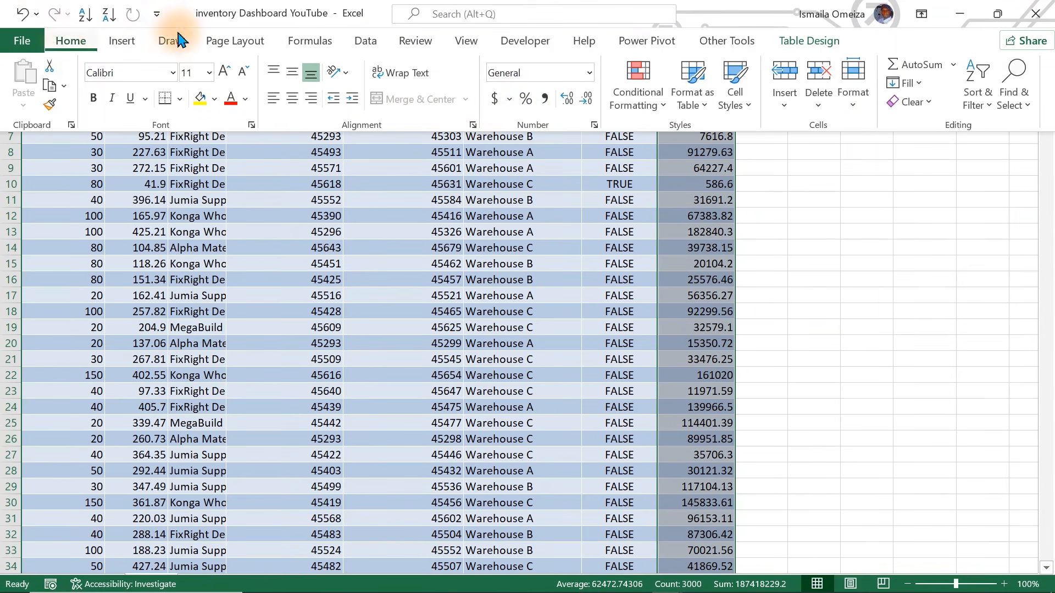
pyautogui.click(544, 99)
pyautogui.click(586, 99)
pyautogui.click(587, 99)
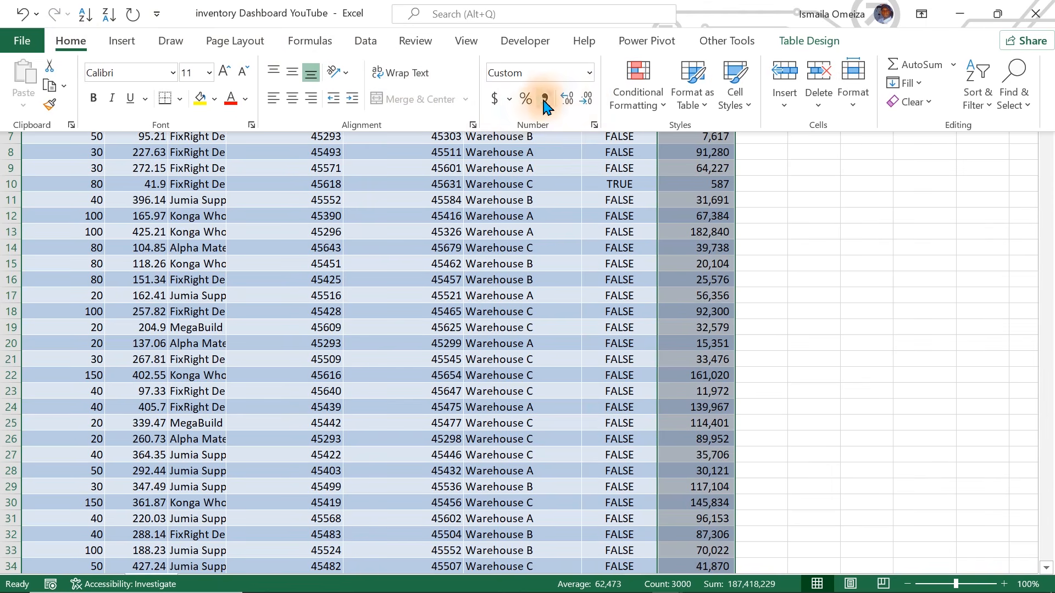
pyautogui.click(509, 99)
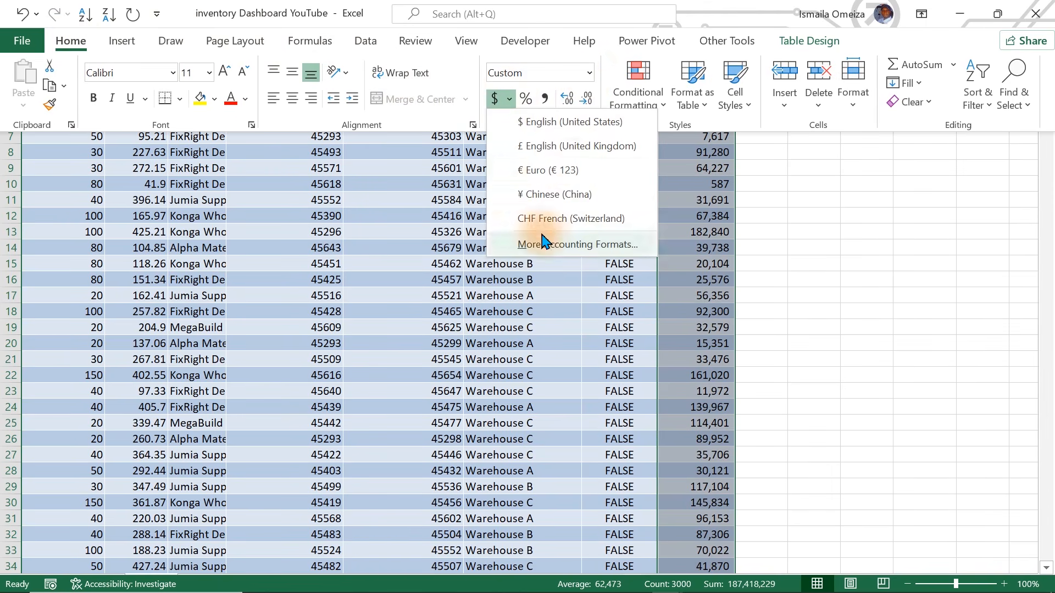
pyautogui.click(723, 296)
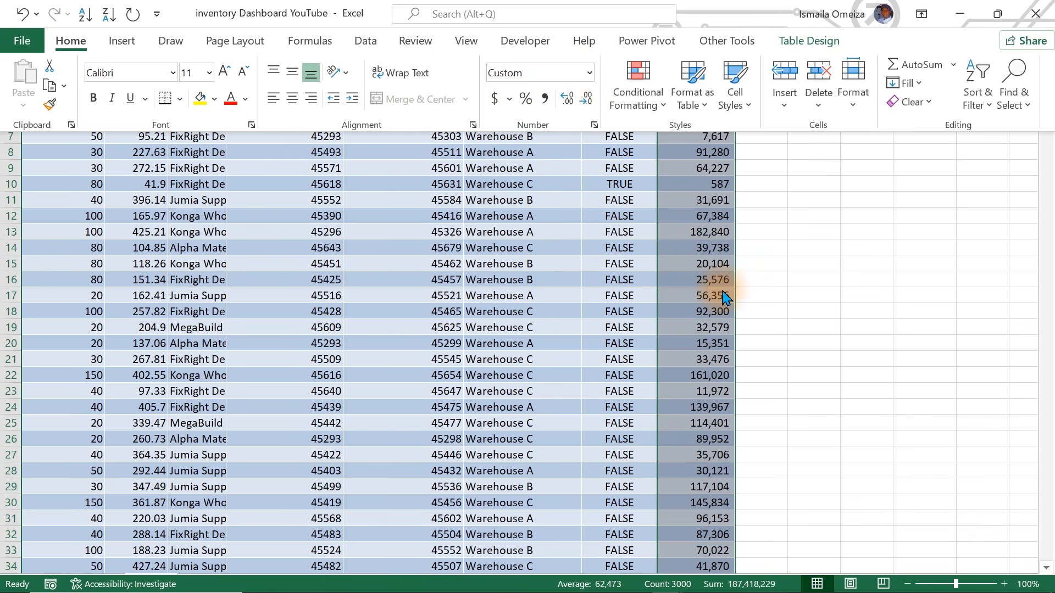
pyautogui.hotkey('ctrl', 'shift', 'F1')
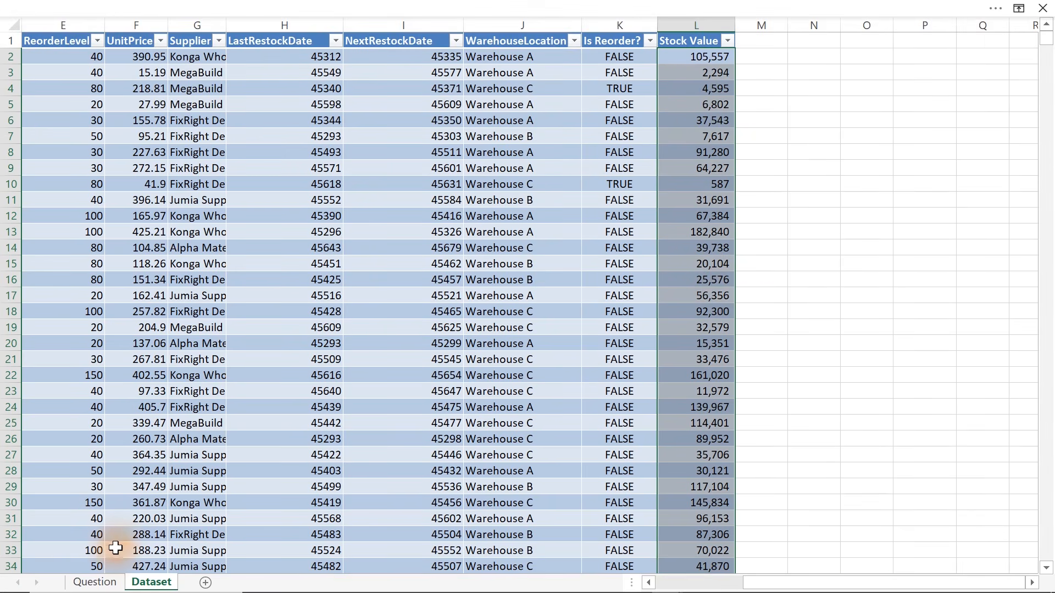
# Step: Refresh the empty PivotTable under Total Stock Value on the Question sheet and add Stock Value as a summed value
pyautogui.click(105, 584)
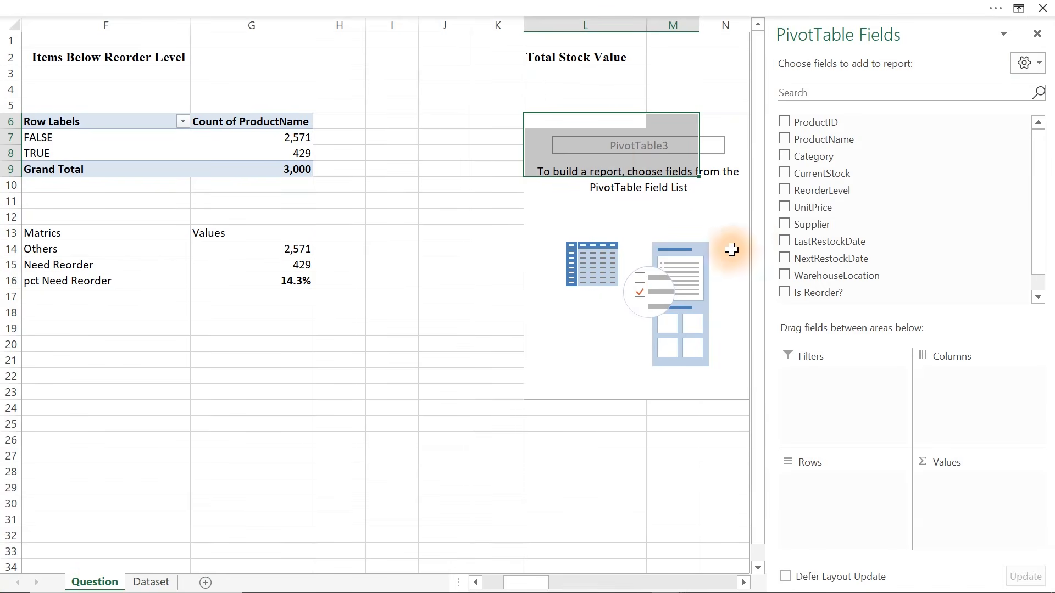
pyautogui.rightClick(608, 151)
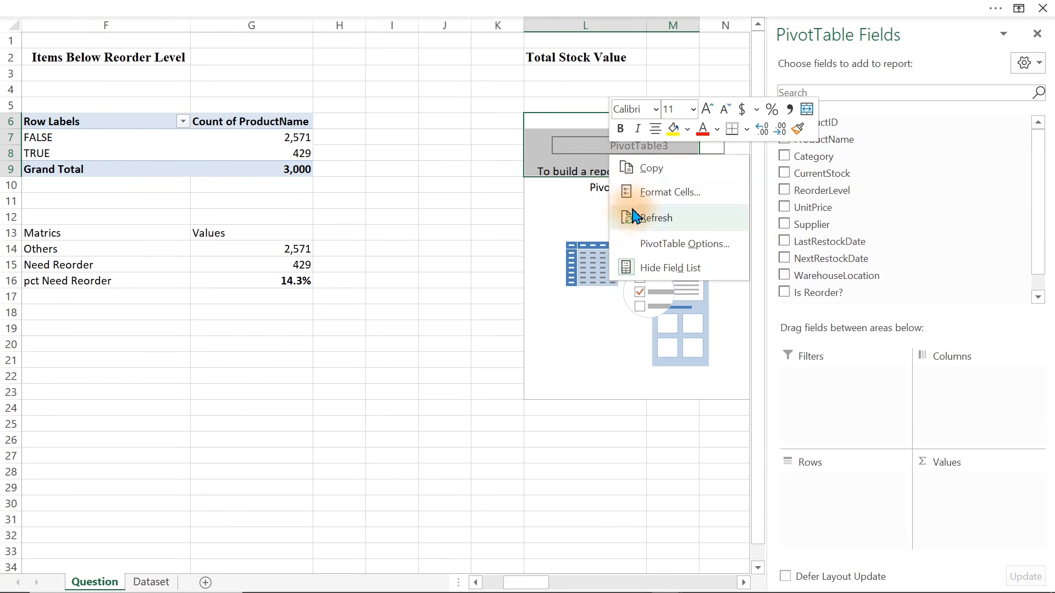
pyautogui.click(654, 218)
pyautogui.scroll(-2, 1044, 207)
pyautogui.moveTo(813, 273); pyautogui.dragTo(968, 503)
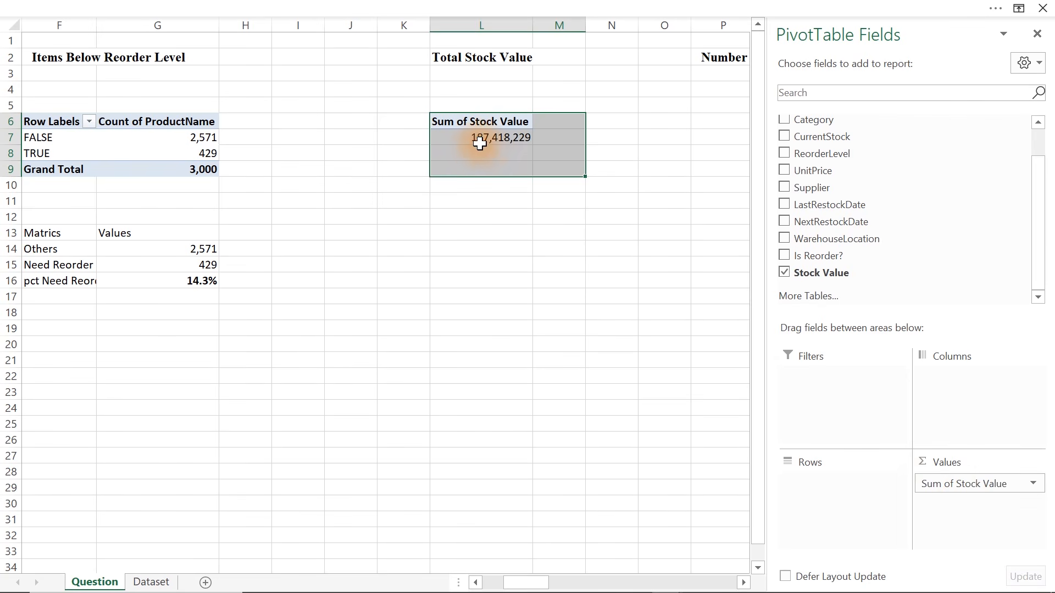
# Step: Format the total stock value in L7 as currency with the ₦ Edo symbol and 0 decimal places
pyautogui.click(480, 142)
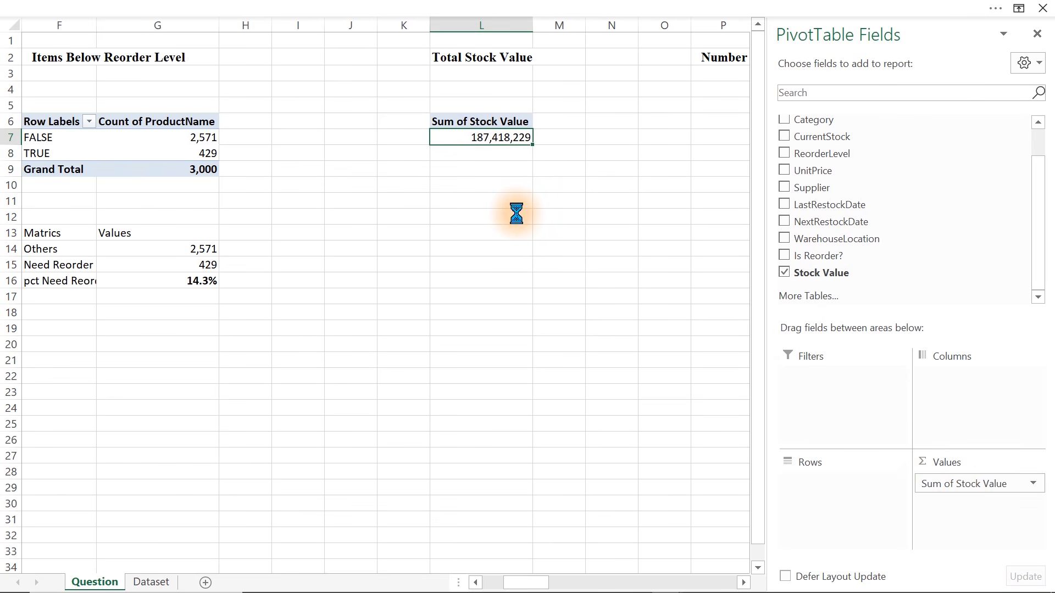
pyautogui.hotkey('ctrl', '1')
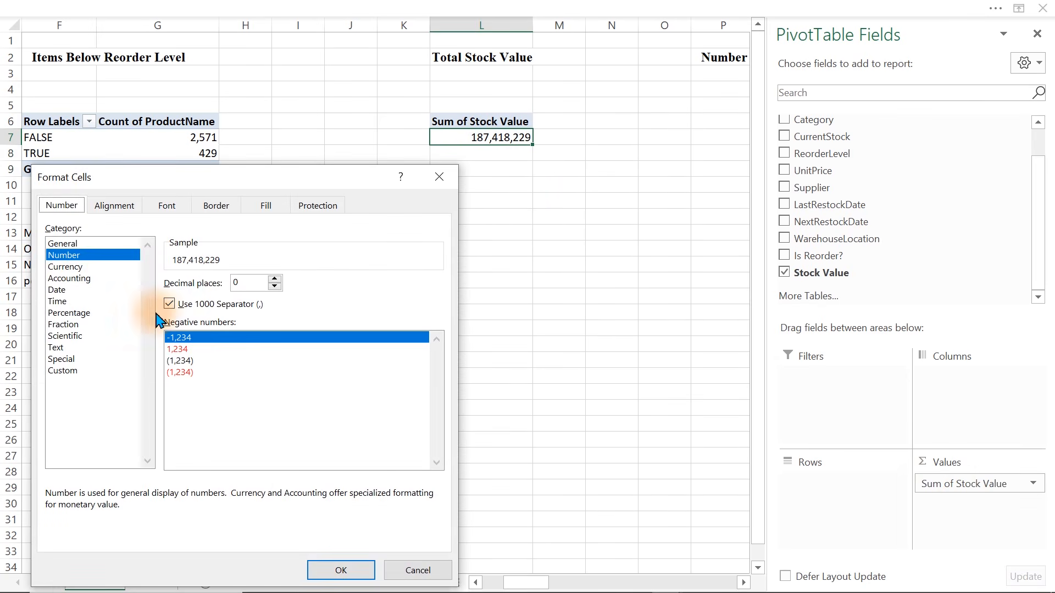
pyautogui.click(73, 268)
pyautogui.click(267, 305)
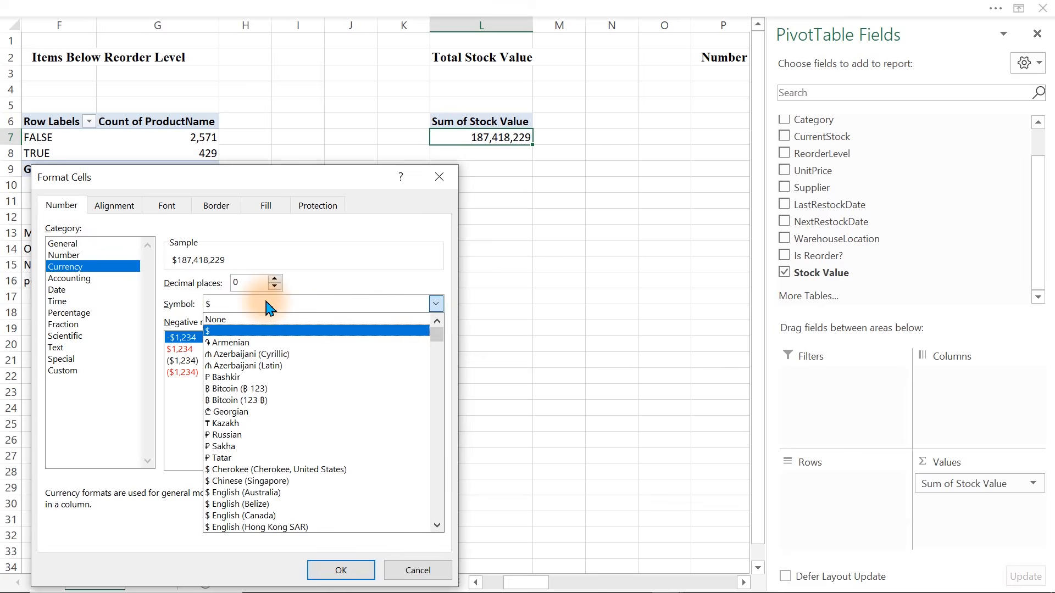
pyautogui.moveTo(438, 333); pyautogui.dragTo(444, 356)
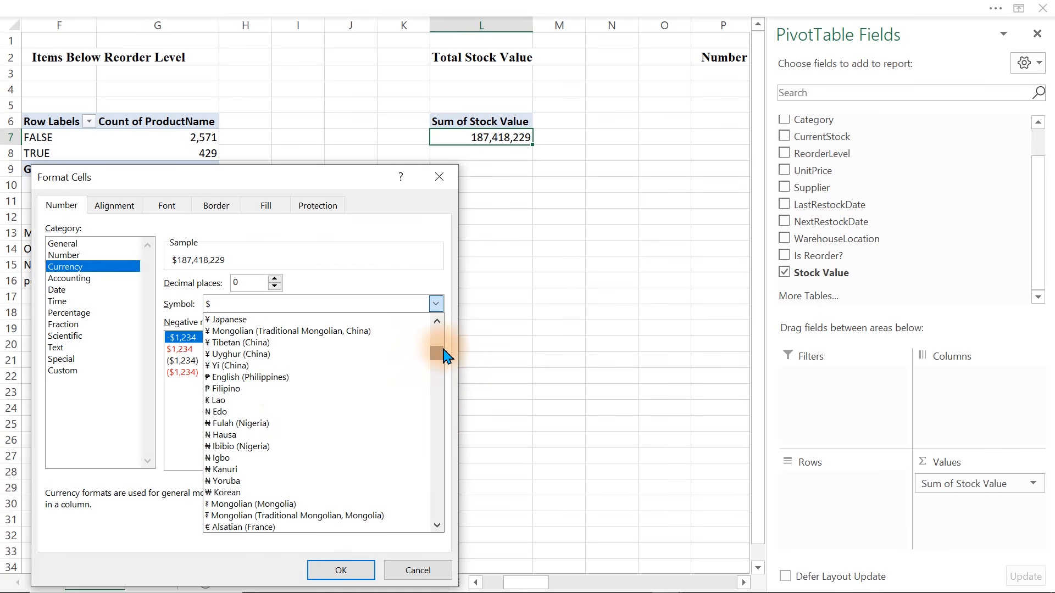
pyautogui.click(235, 412)
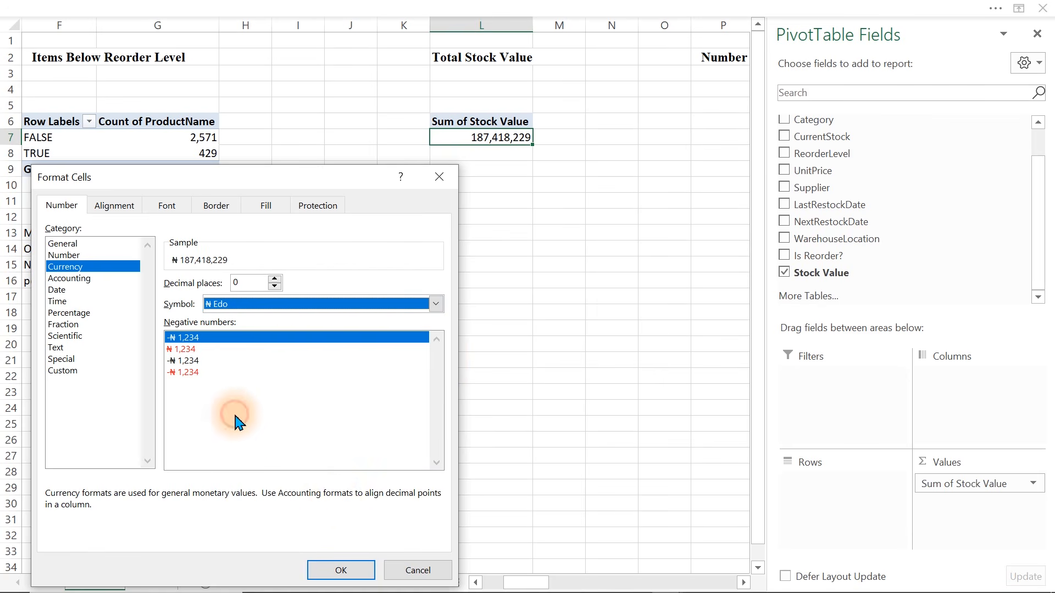
pyautogui.click(341, 571)
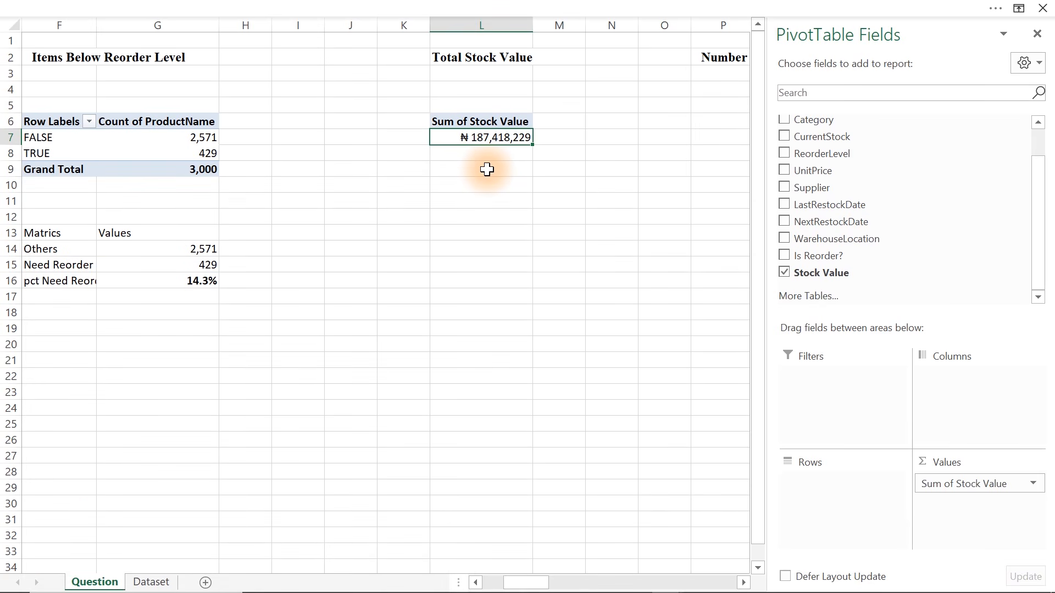
pyautogui.click(632, 220)
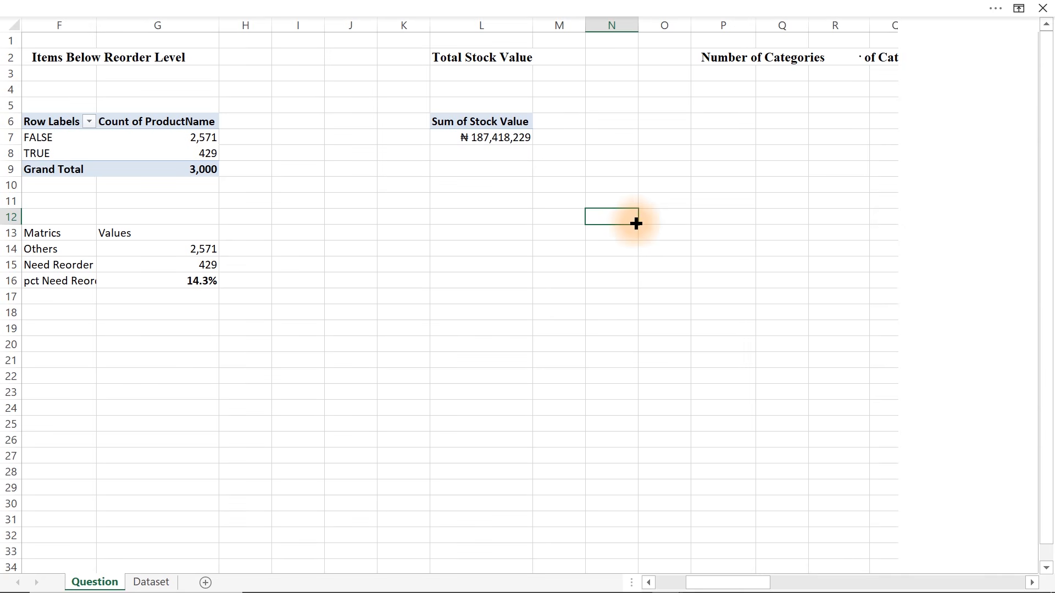
# Step: Copy the Sum of Stock Value PivotTable to P6 under Number of Categories
pyautogui.moveTo(450, 120); pyautogui.dragTo(515, 134)
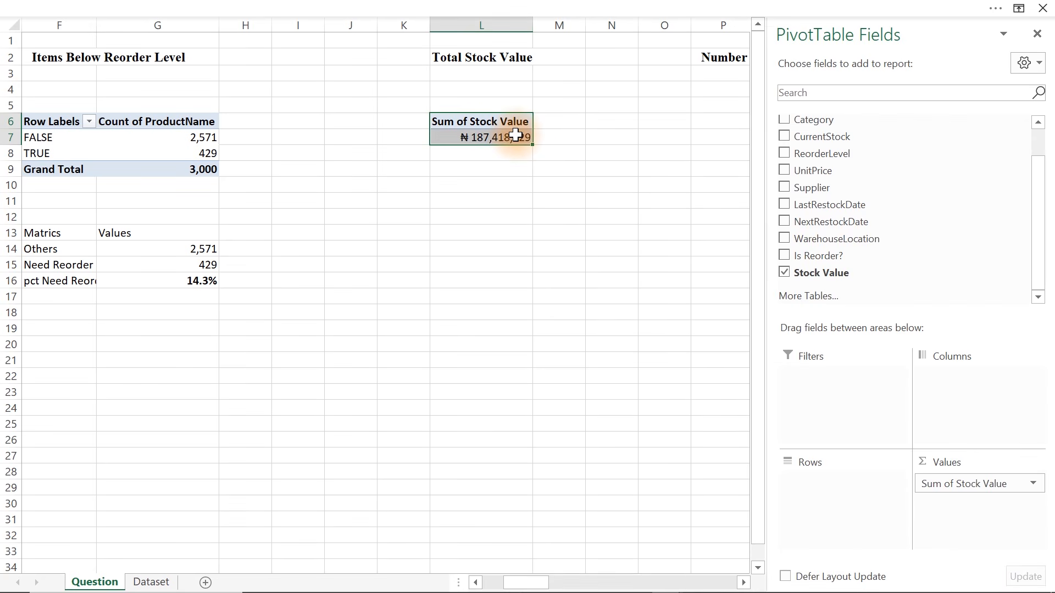
pyautogui.click(686, 117)
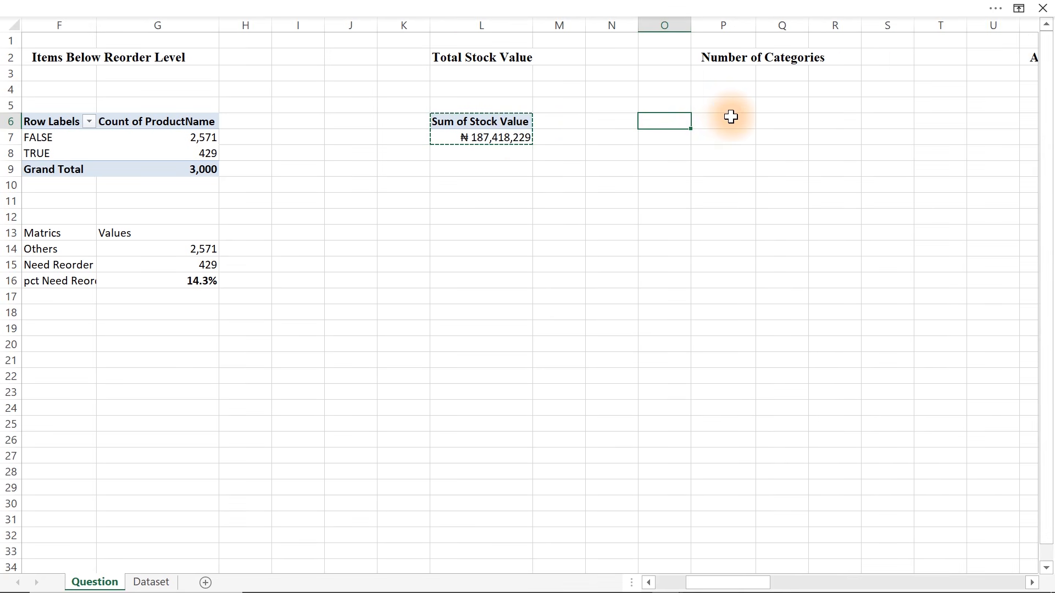
pyautogui.click(731, 116)
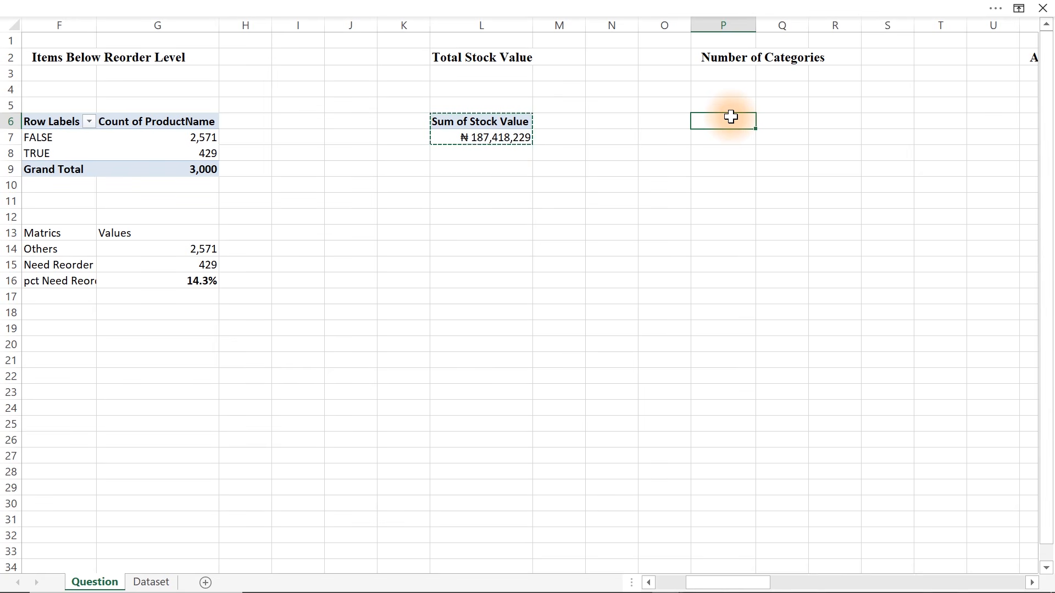
pyautogui.hotkey('ctrl', 'v')
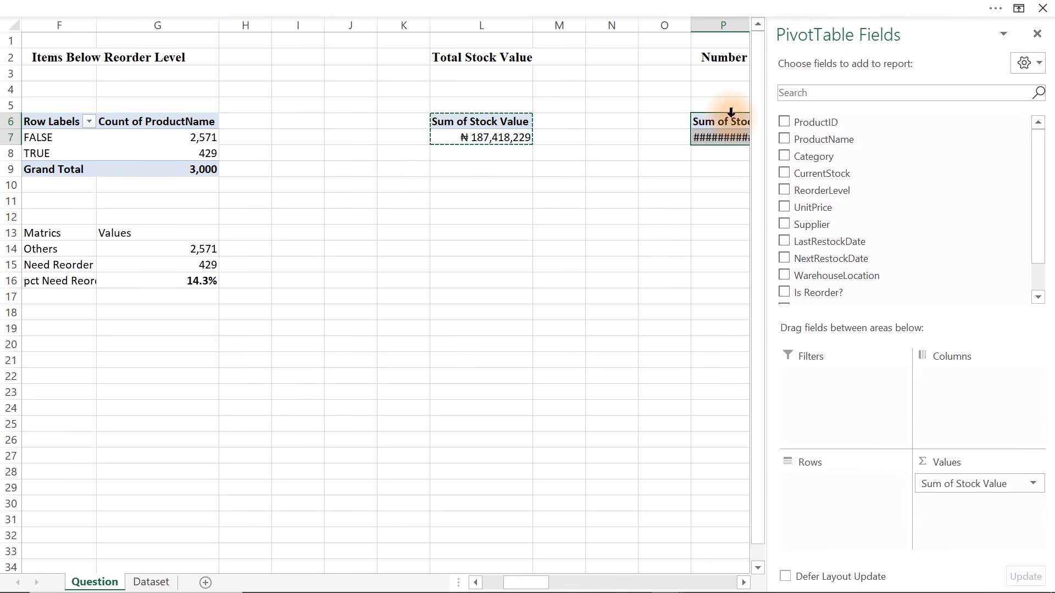
# Step: In the copied PivotTable, remove Sum of Stock Value and add Category as the row field
pyautogui.click(744, 583)
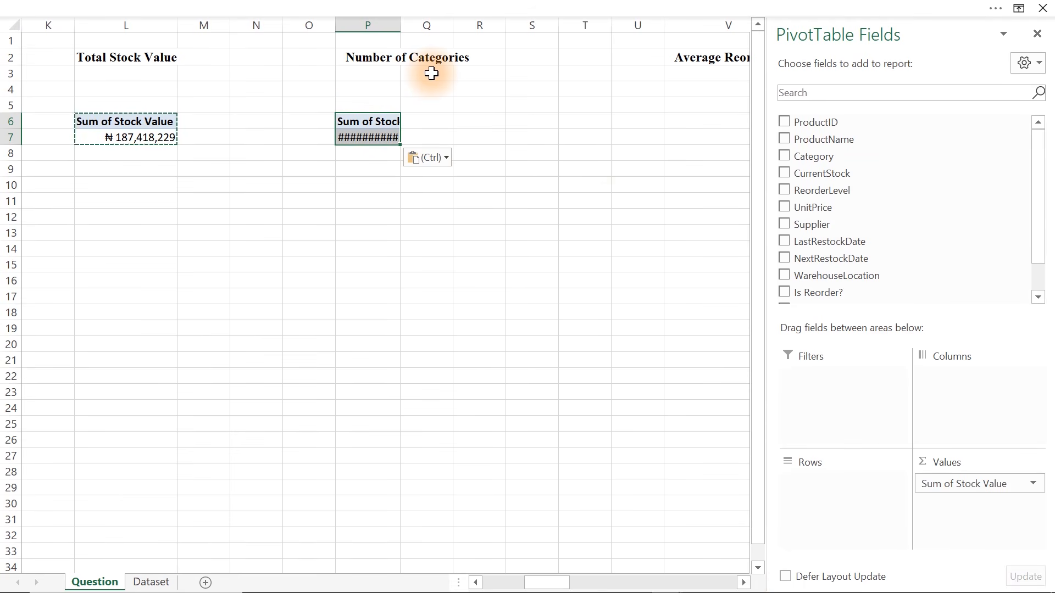
pyautogui.moveTo(967, 484); pyautogui.dragTo(666, 471)
pyautogui.moveTo(812, 156); pyautogui.dragTo(816, 487)
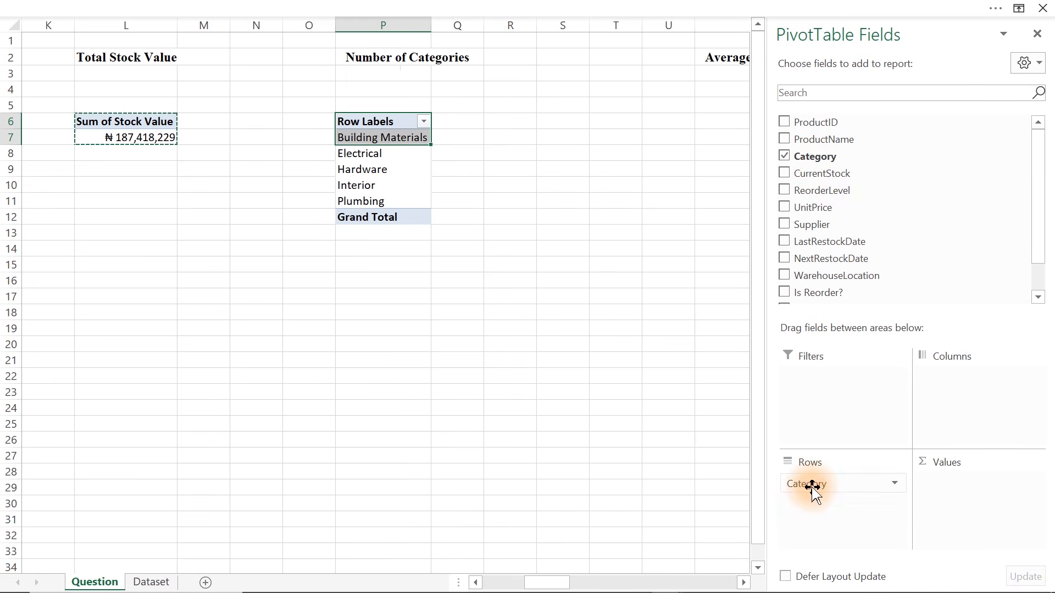
# Step: Count the listed categories in R6 with the formula =COUNTA(P7:P11)
pyautogui.click(488, 120)
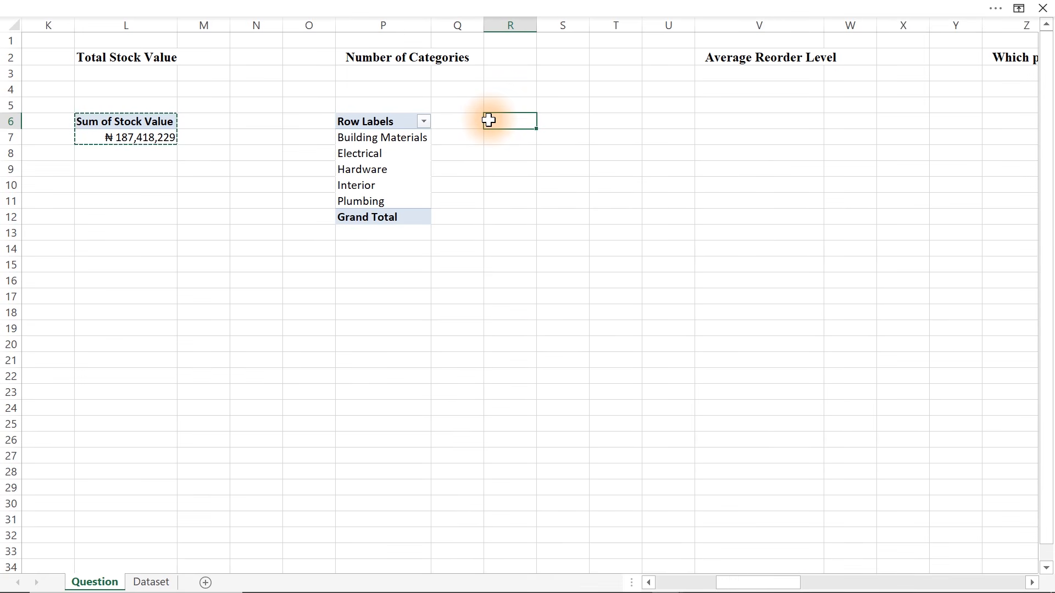
pyautogui.write('=counta')
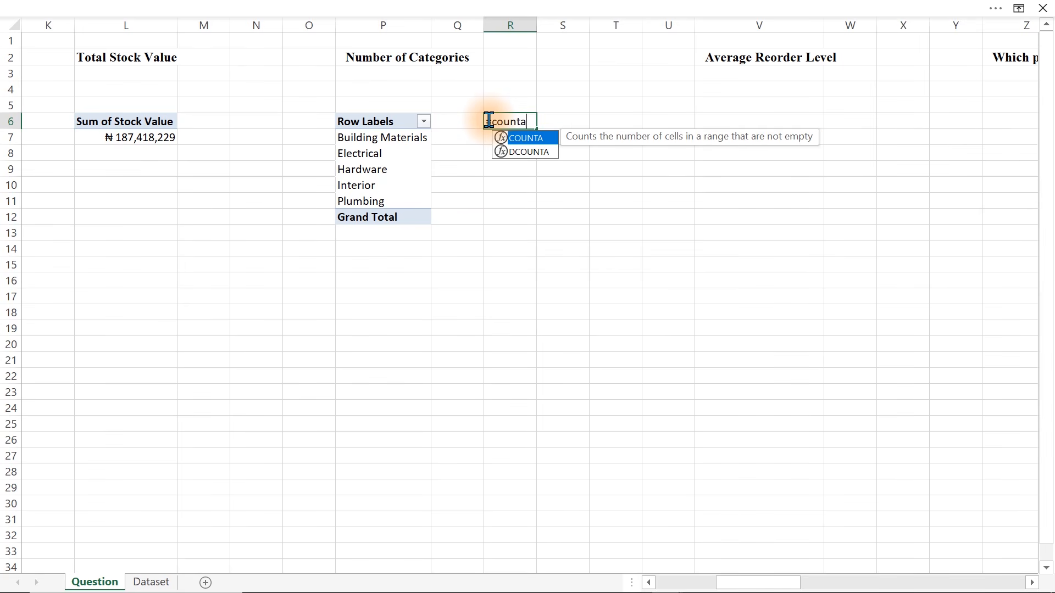
pyautogui.press('Tab')
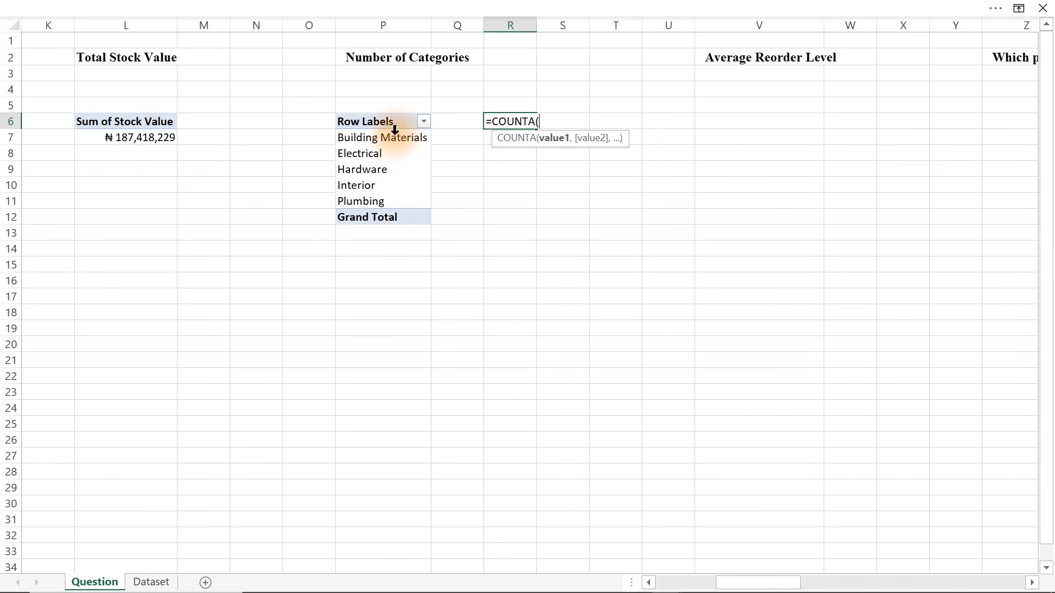
pyautogui.moveTo(384, 141); pyautogui.dragTo(386, 206)
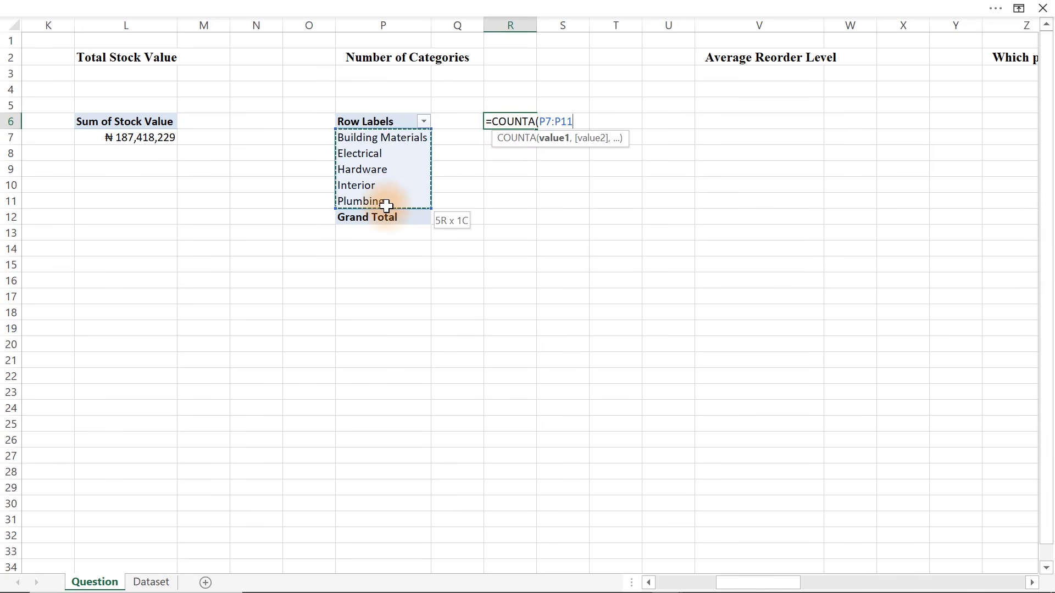
pyautogui.press('Return')
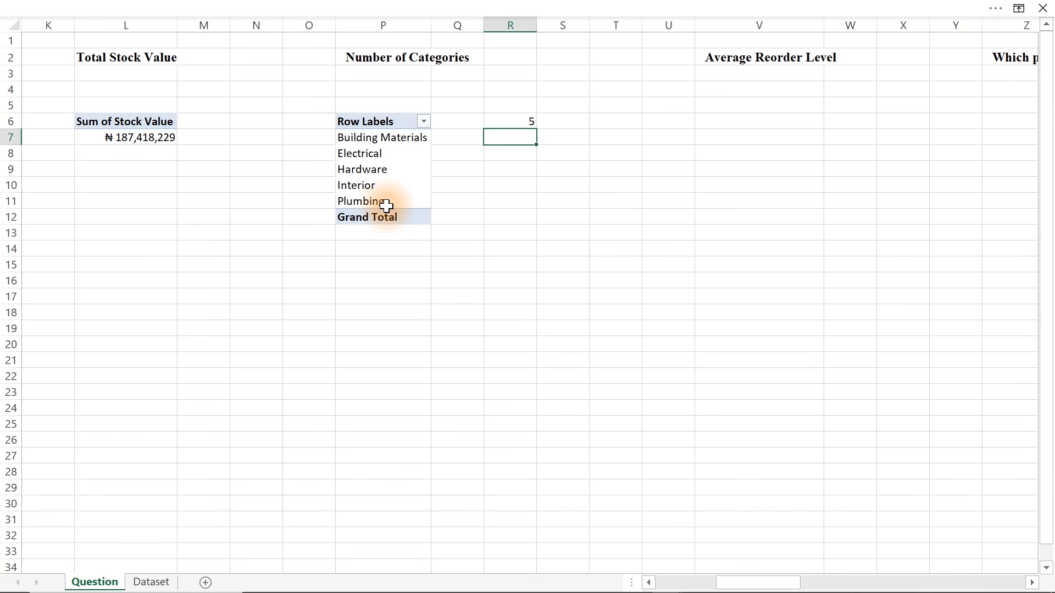
# Step: Show the category PivotTable in tabular form and turn off grand totals for rows and columns
pyautogui.click(386, 205)
pyautogui.click(466, 8)
pyautogui.click(833, 42)
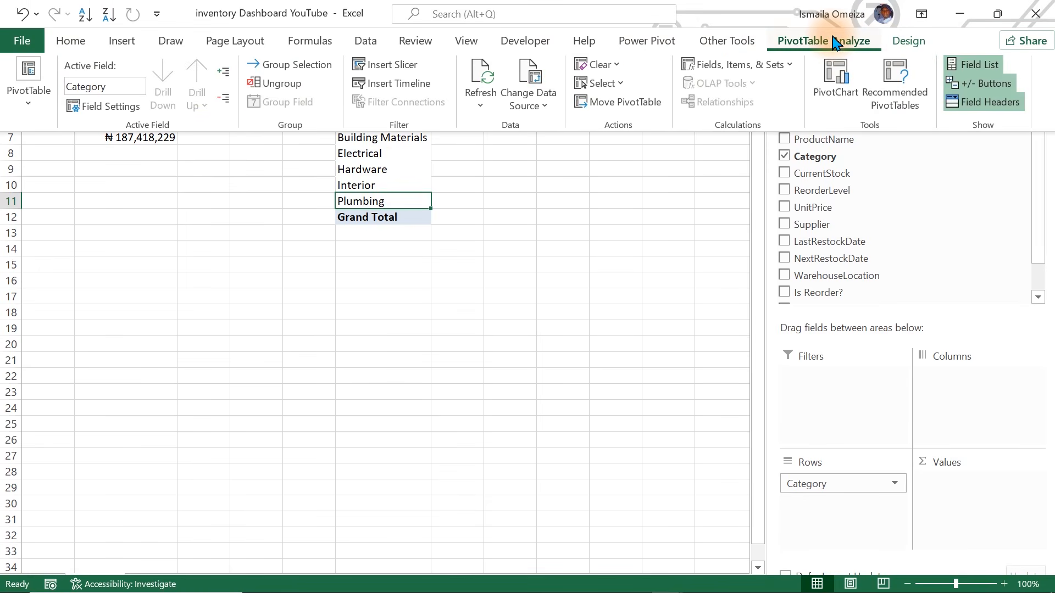
pyautogui.click(908, 41)
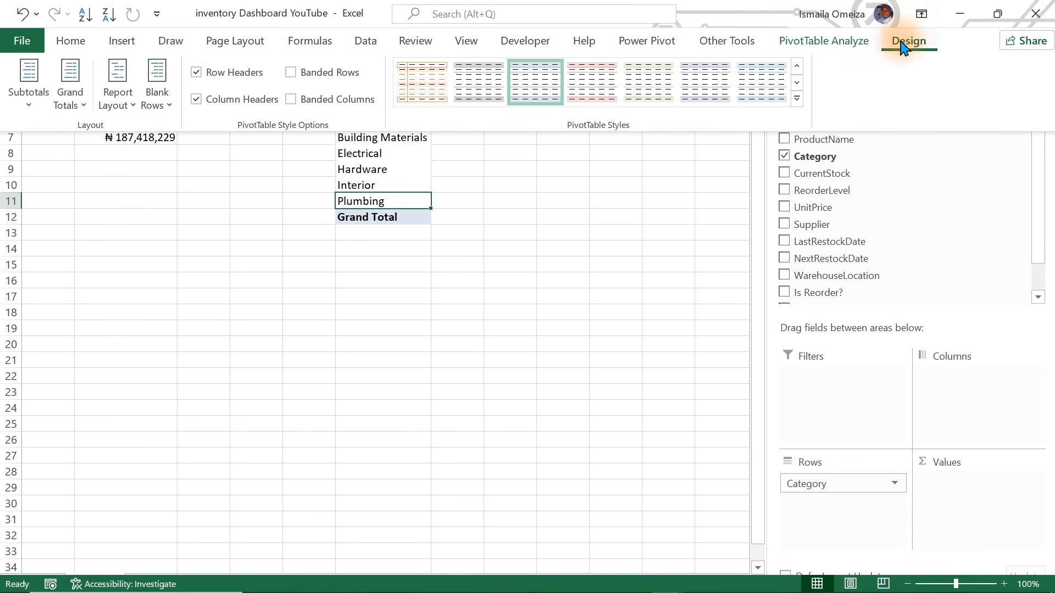
pyautogui.click(117, 102)
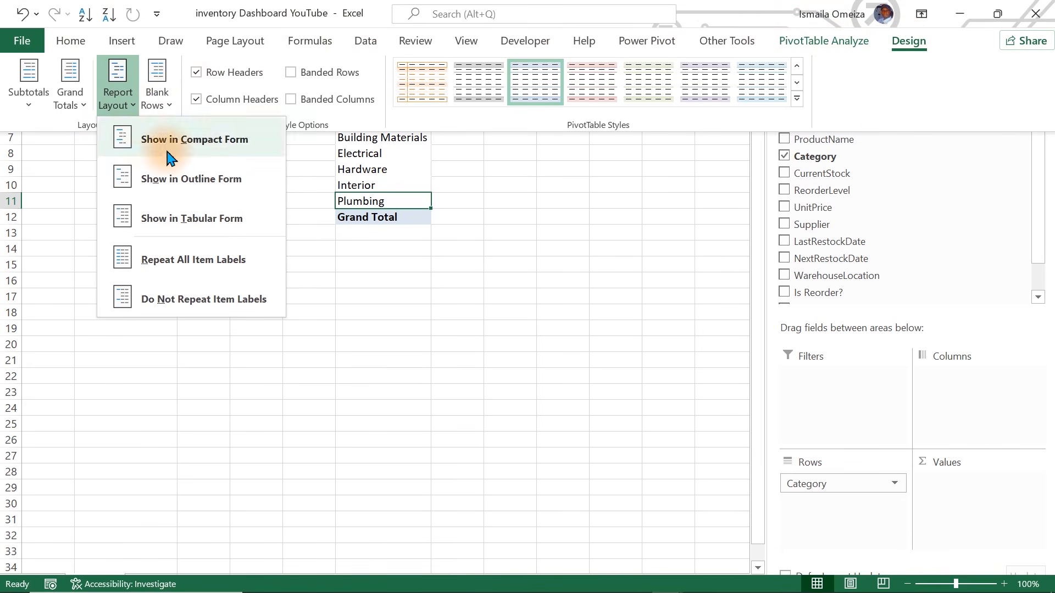
pyautogui.click(196, 219)
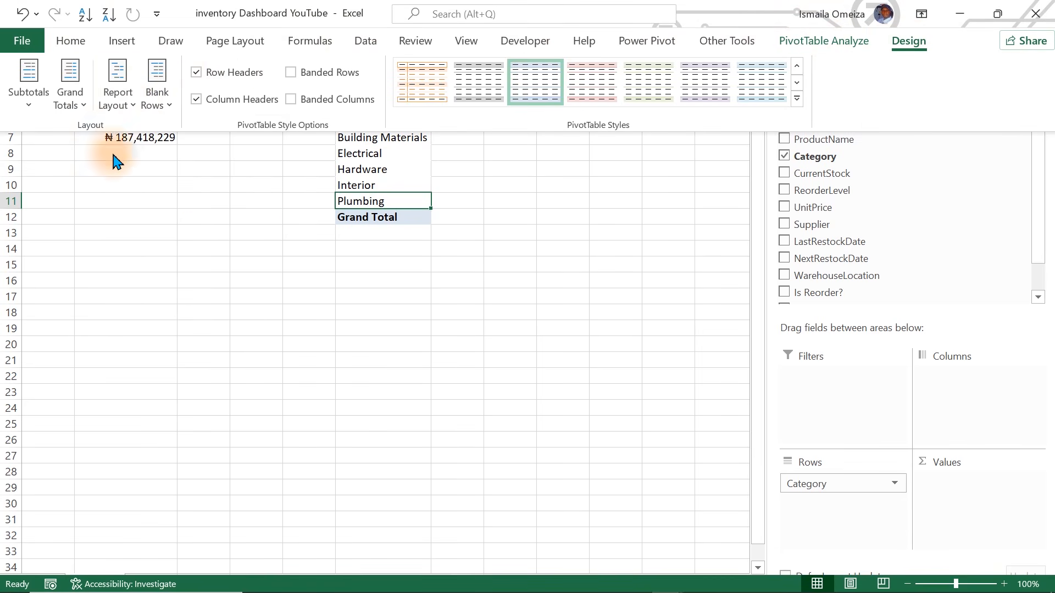
pyautogui.click(69, 103)
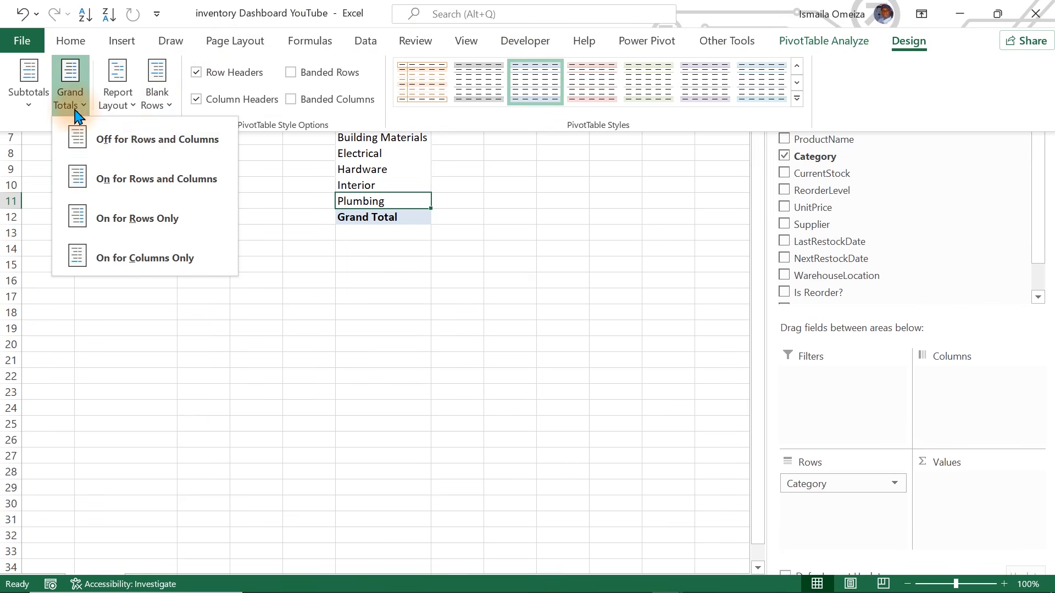
pyautogui.click(156, 142)
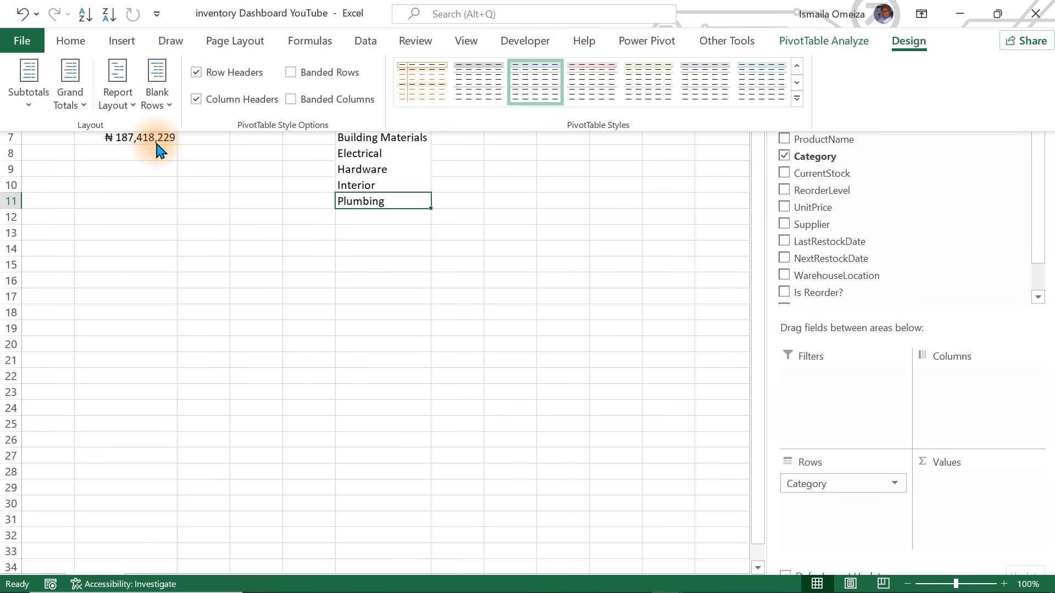
pyautogui.click(438, 247)
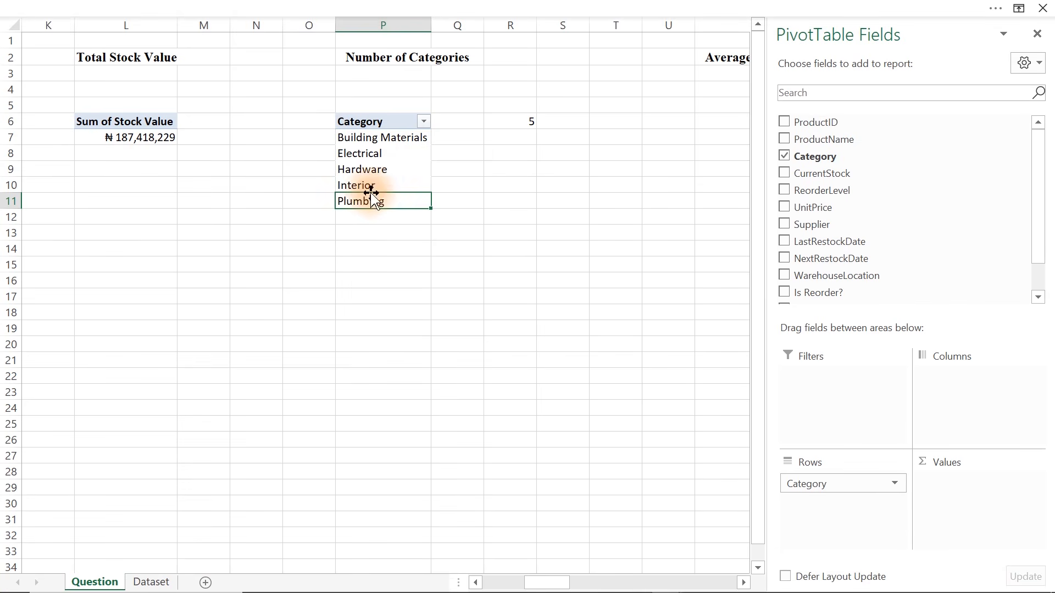
# Step: Extend the COUNTA range in R6 to P7:P33
pyautogui.doubleClick(525, 119)
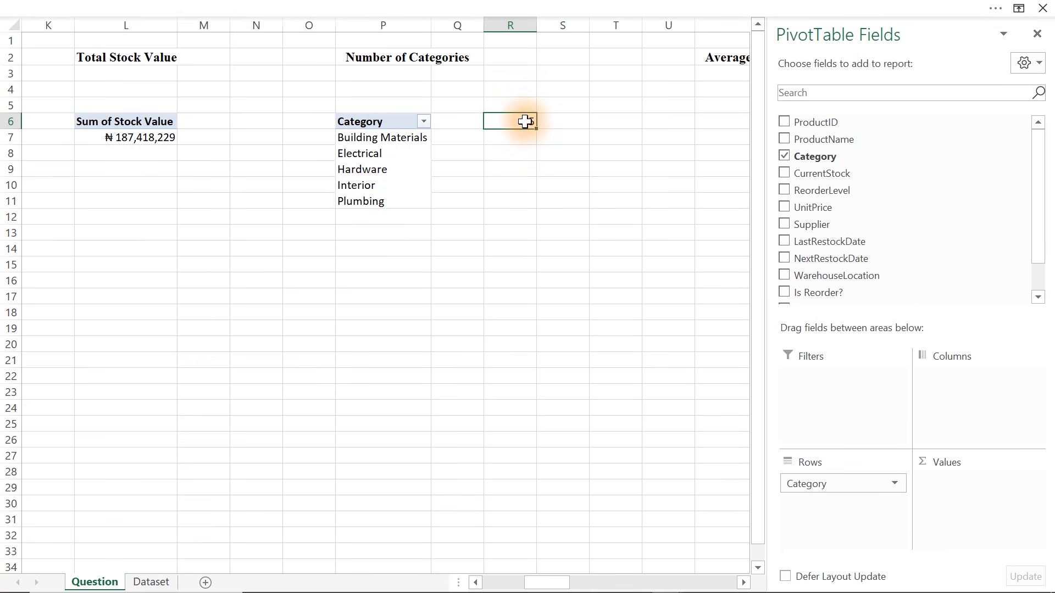
pyautogui.moveTo(428, 208); pyautogui.dragTo(427, 559)
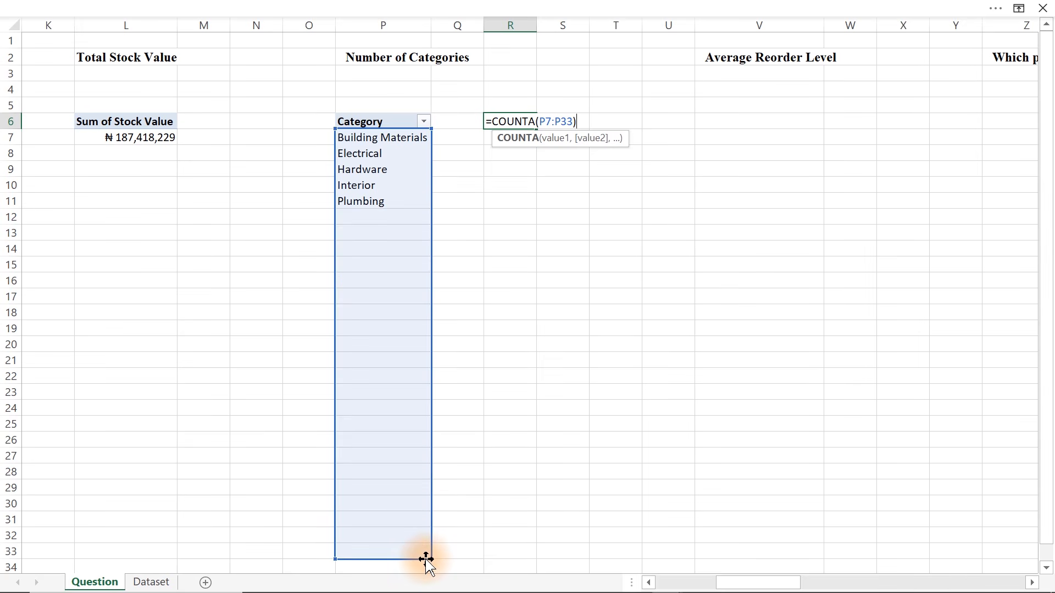
pyautogui.press('Return')
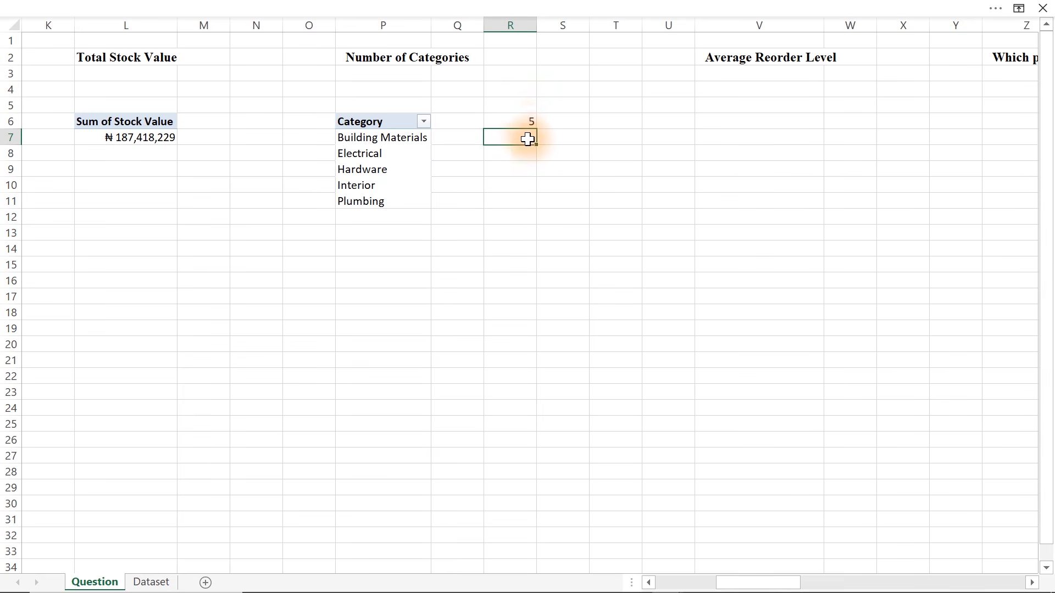
# Step: Test the category count with placeholder text in P12 and P17, and clear those entries from P12:P18
pyautogui.click(368, 215)
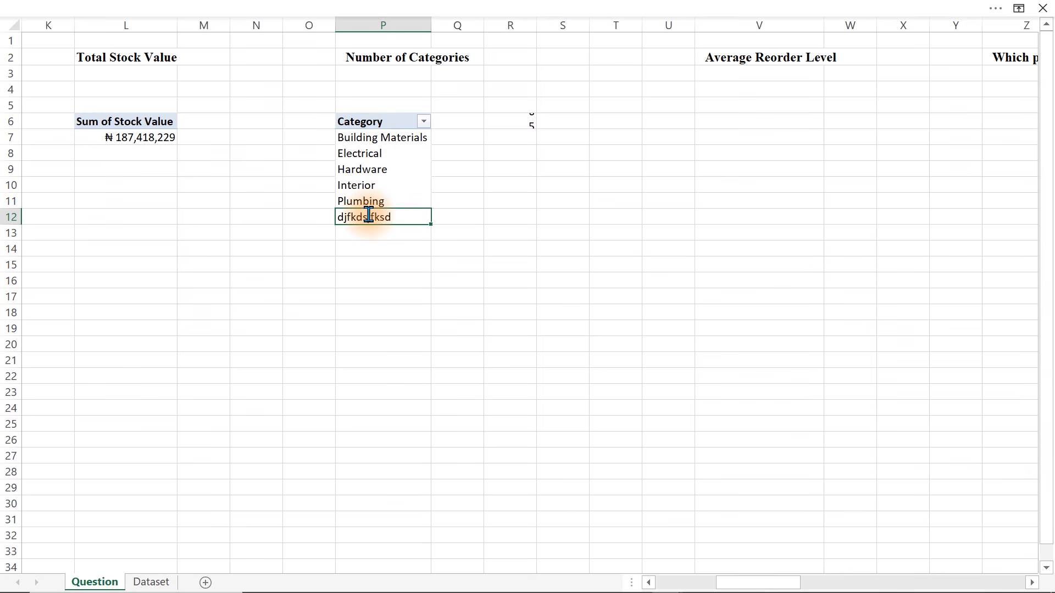
pyautogui.press('Return')
pyautogui.click(369, 299)
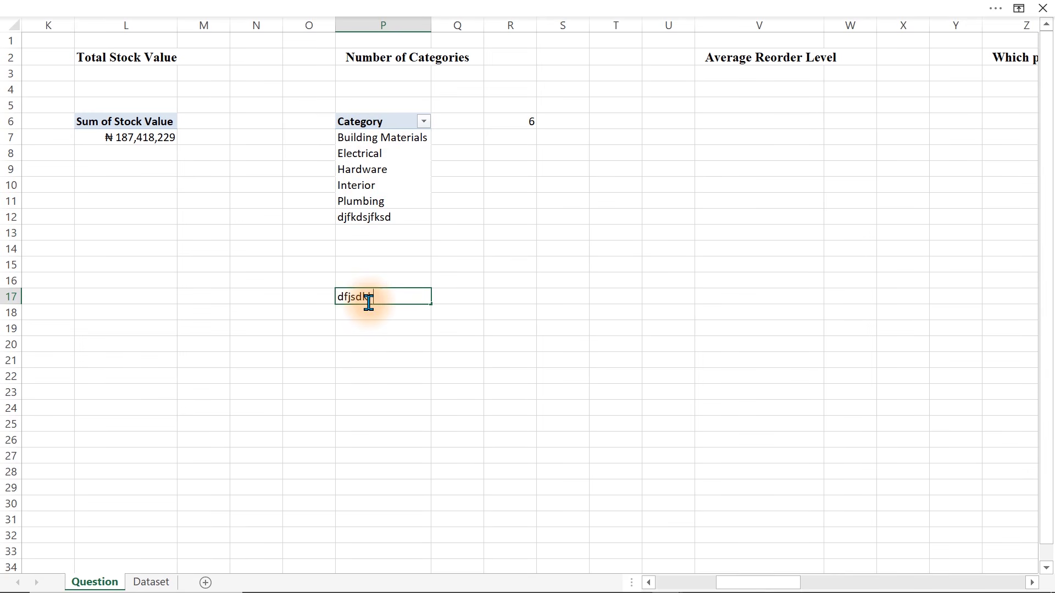
pyautogui.press('Return')
pyautogui.moveTo(365, 313); pyautogui.dragTo(360, 218)
pyautogui.press('Delete')
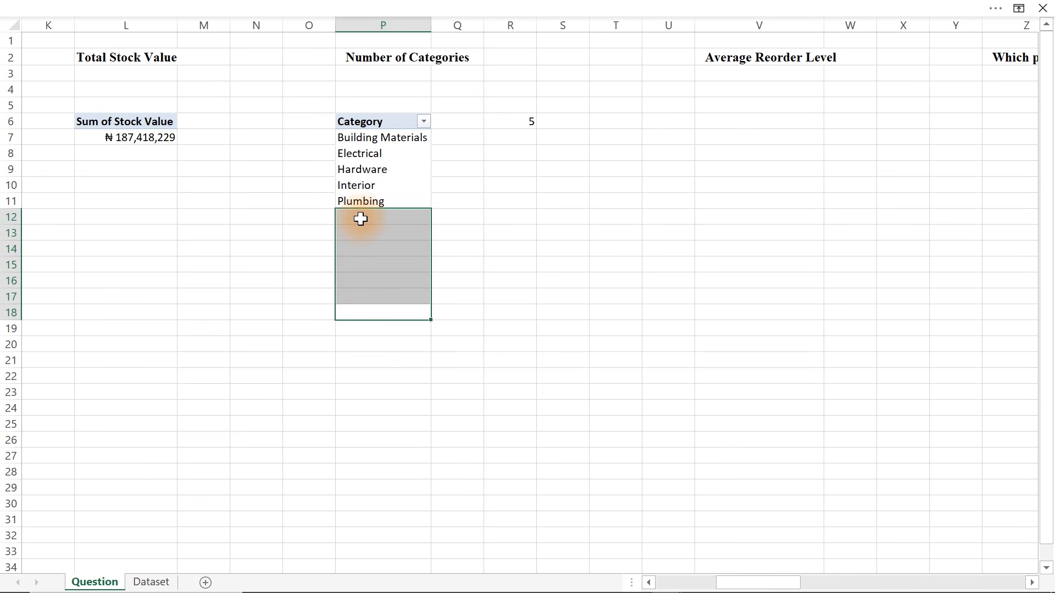
# Step: Copy the category PivotTable in P6:P11 to V6 under the Average Reorder Level heading
pyautogui.moveTo(360, 122); pyautogui.dragTo(384, 200)
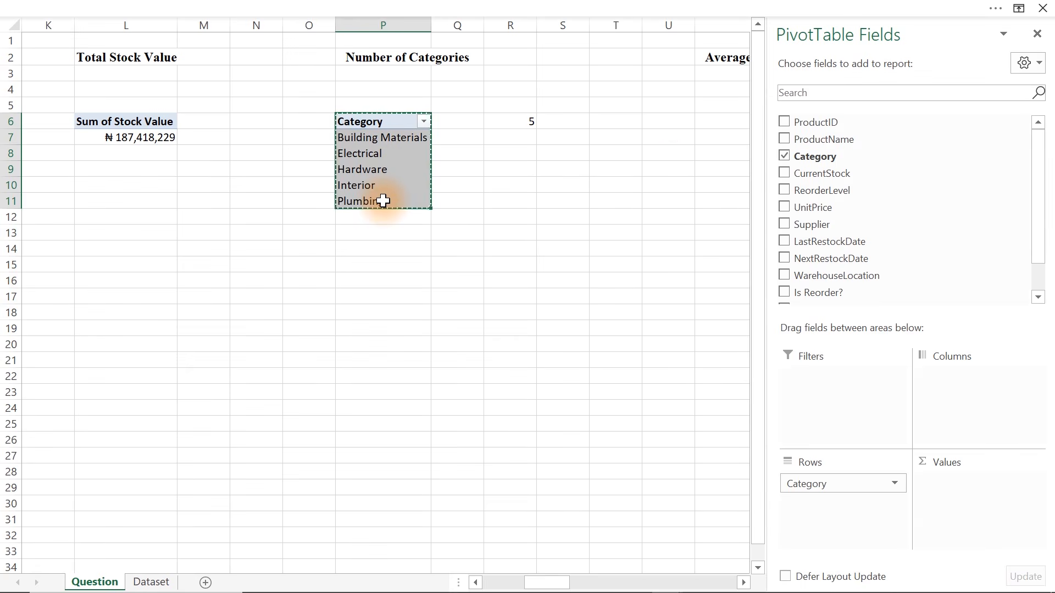
pyautogui.click(716, 116)
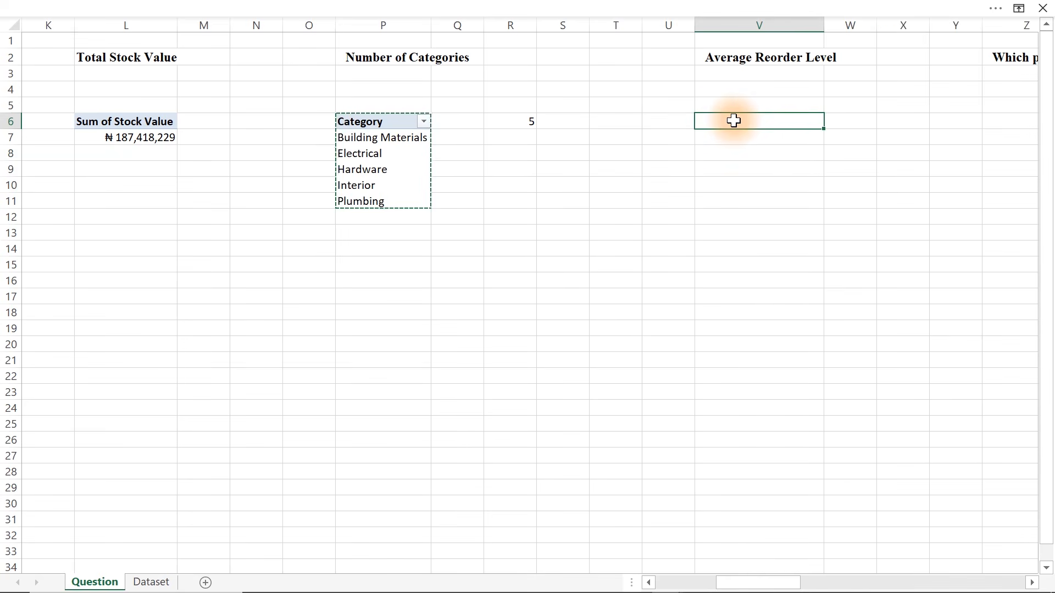
pyautogui.hotkey('ctrl', 'v')
pyautogui.press('Right')
pyautogui.press('Right')
pyautogui.press('Right')
pyautogui.press('Right')
pyautogui.press('Right')
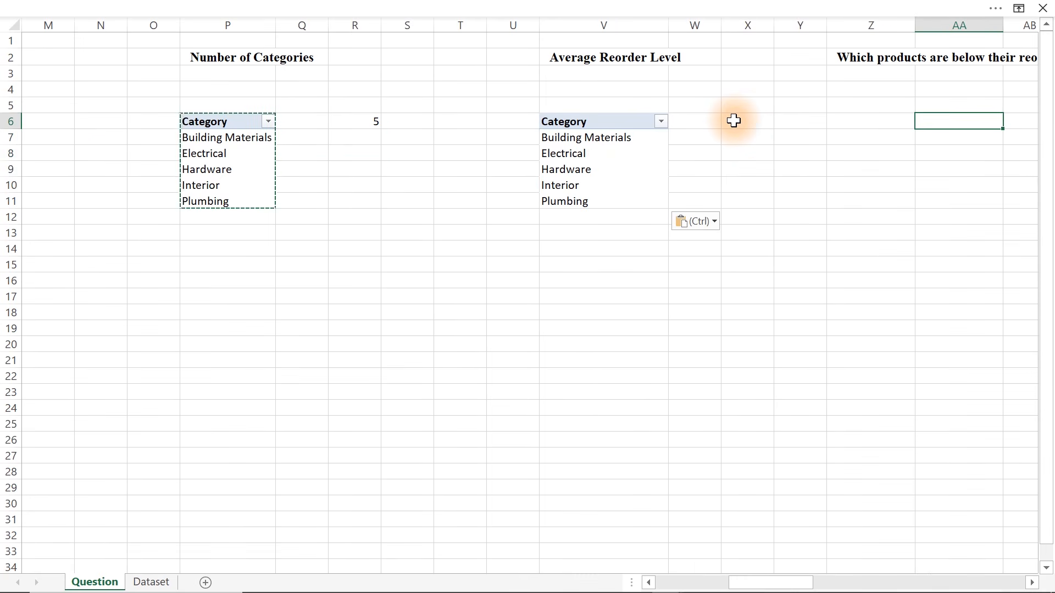
pyautogui.press('Right')
pyautogui.press('Right')
pyautogui.press('Right')
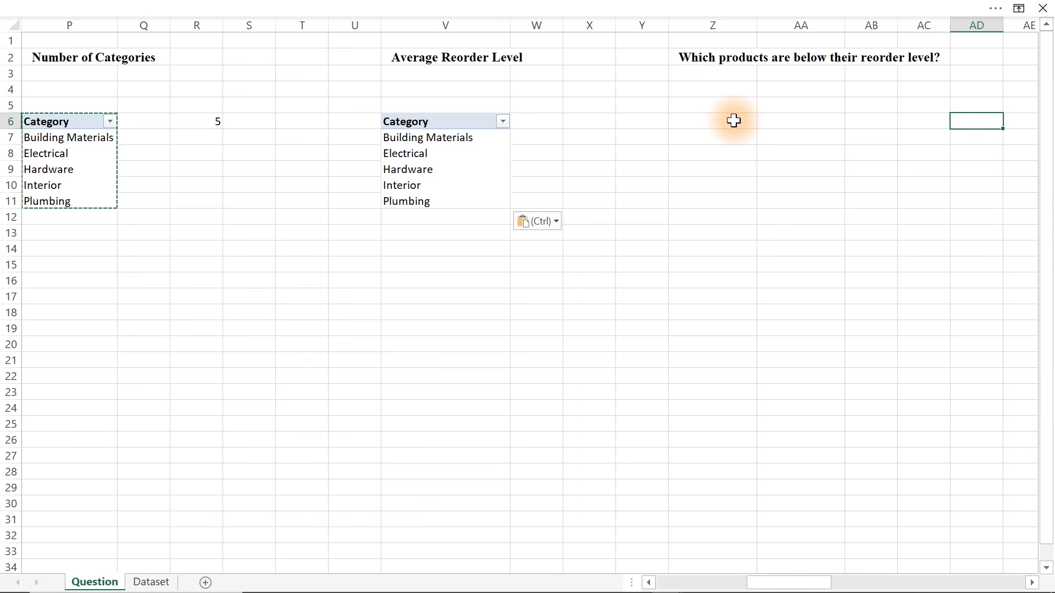
# Step: Remove Category from the copied PivotTable at V6 and add ReorderLevel as its value field
pyautogui.click(434, 155)
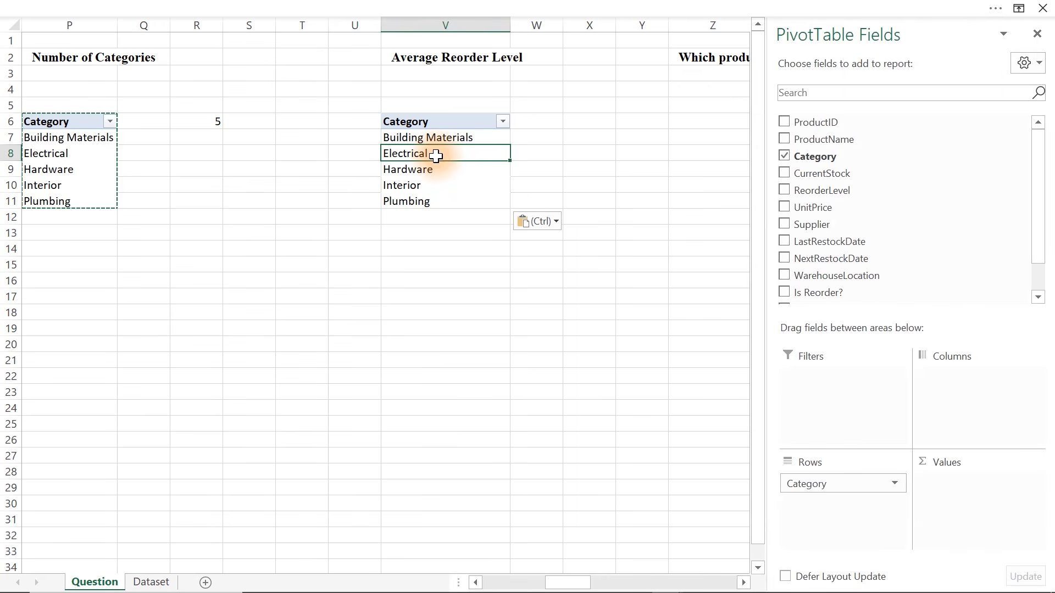
pyautogui.moveTo(855, 487); pyautogui.dragTo(572, 377)
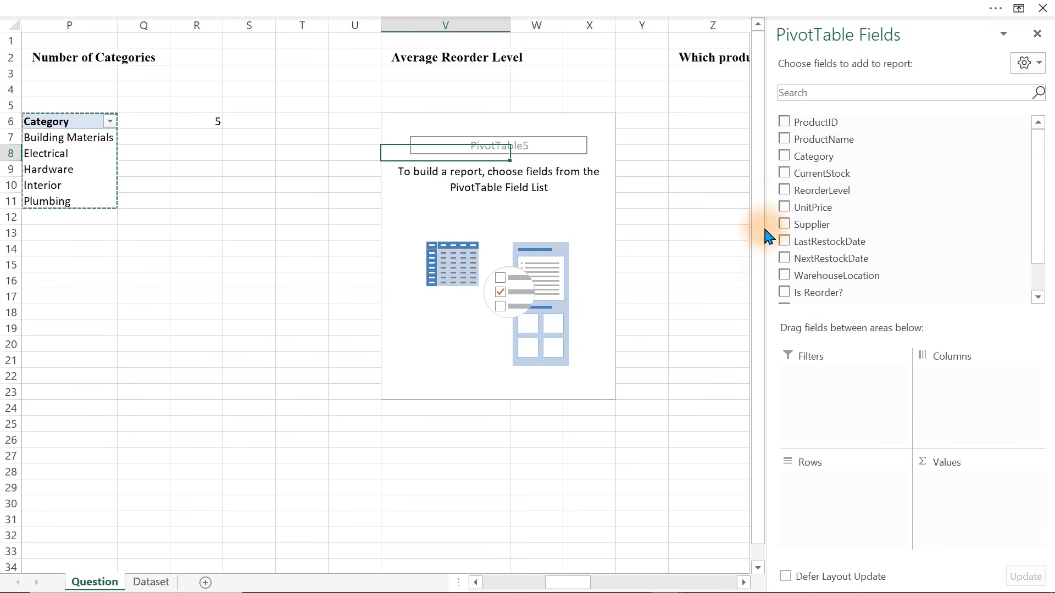
pyautogui.moveTo(864, 190); pyautogui.dragTo(969, 516)
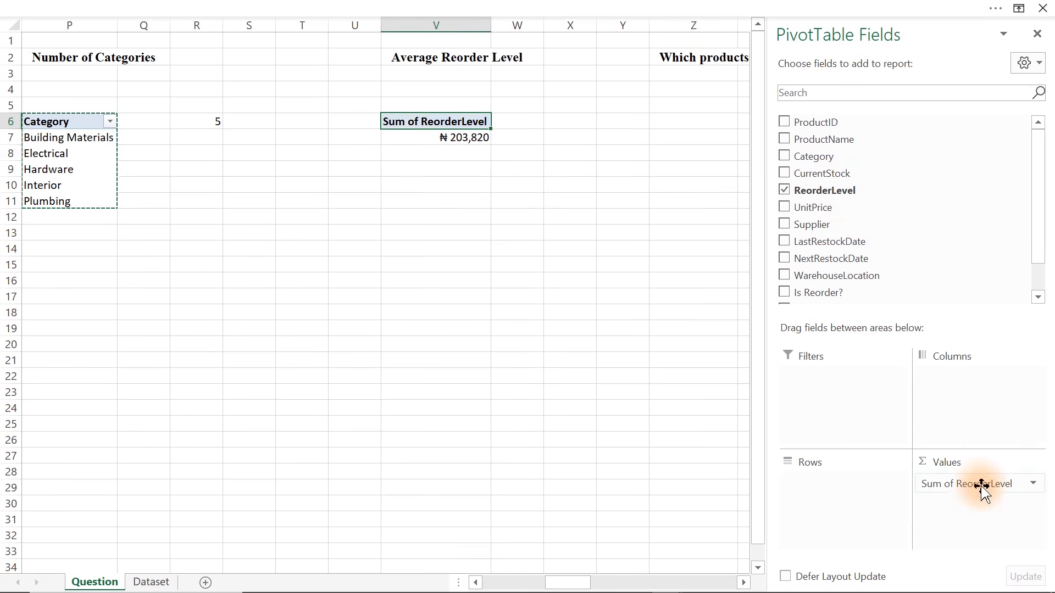
# Step: Summarize the ReorderLevel value field by Average instead of Sum
pyautogui.click(977, 483)
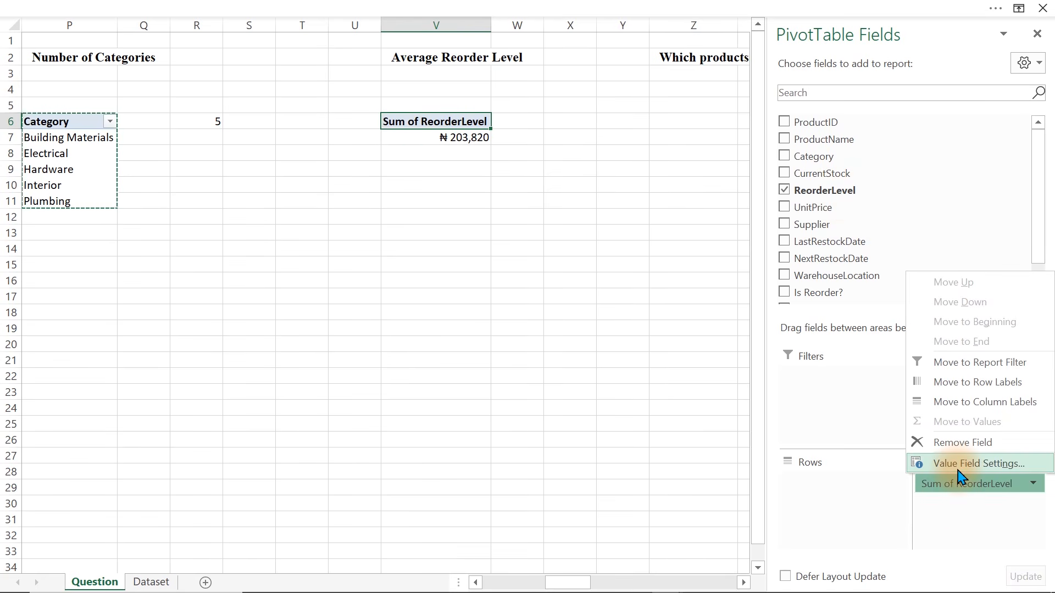
pyautogui.click(958, 467)
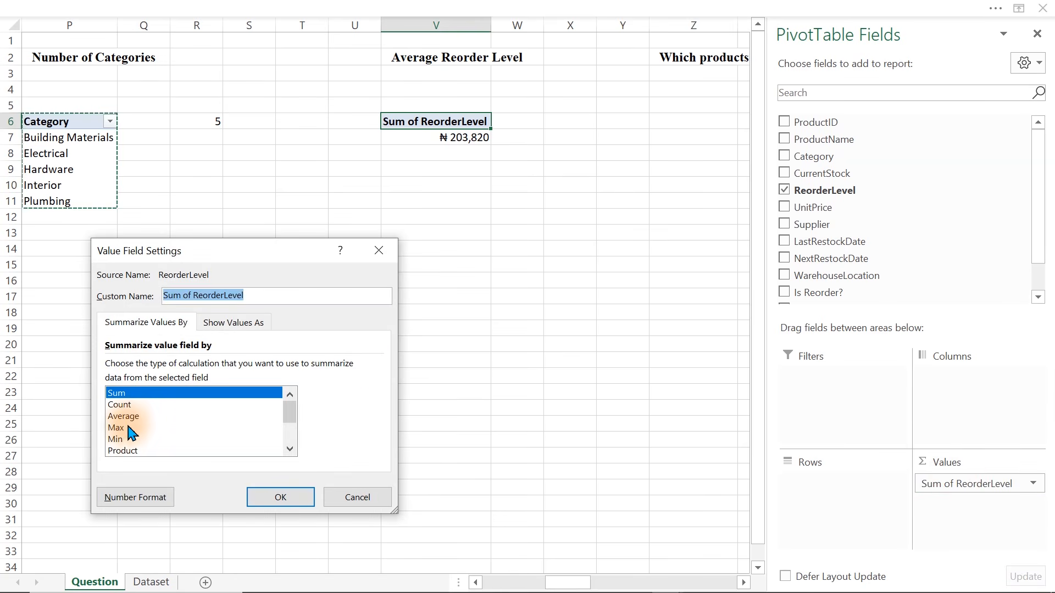
pyautogui.click(136, 417)
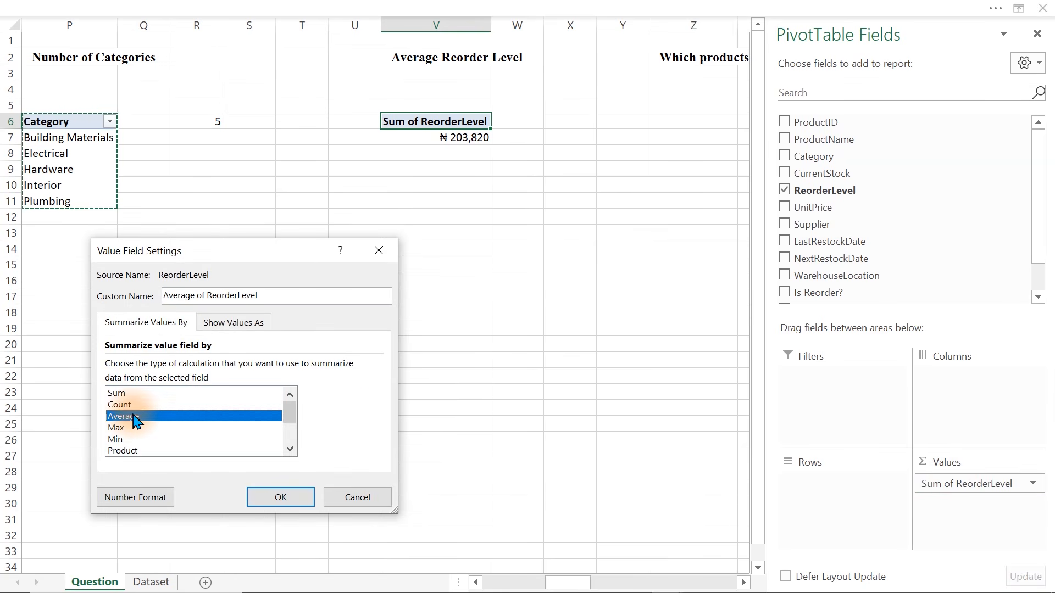
pyautogui.click(286, 496)
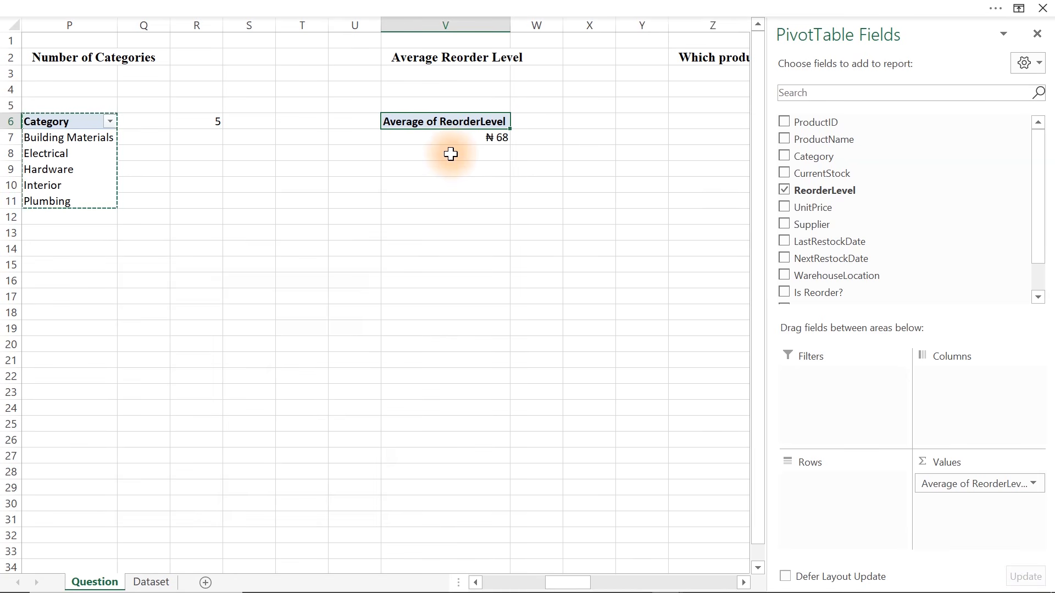
# Step: Format the average reorder level in V7 as Number with 1 decimal place and the 1000 separator
pyautogui.click(472, 140)
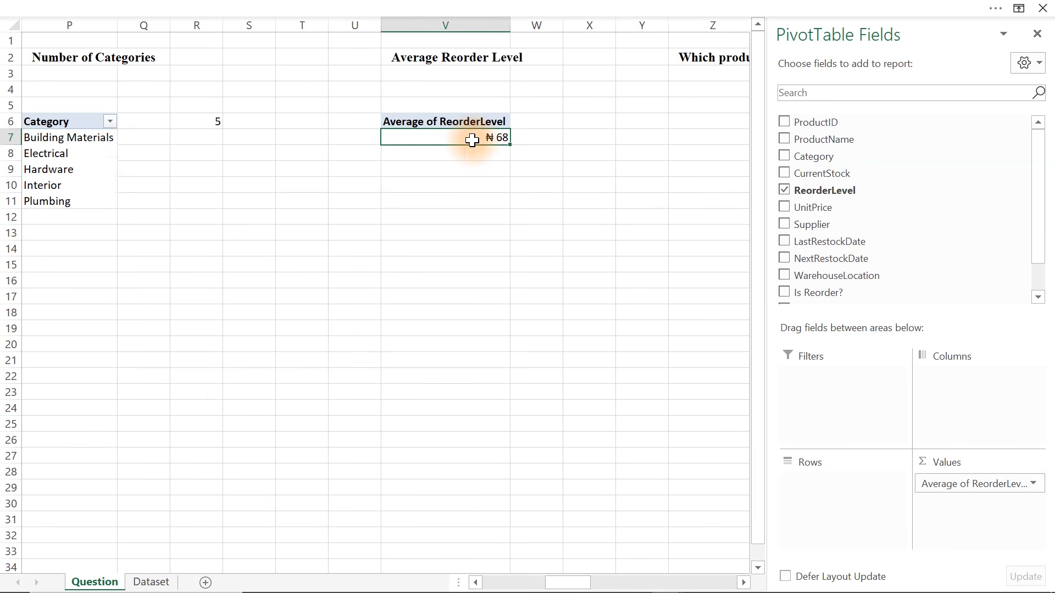
pyautogui.hotkey('ctrl', '1')
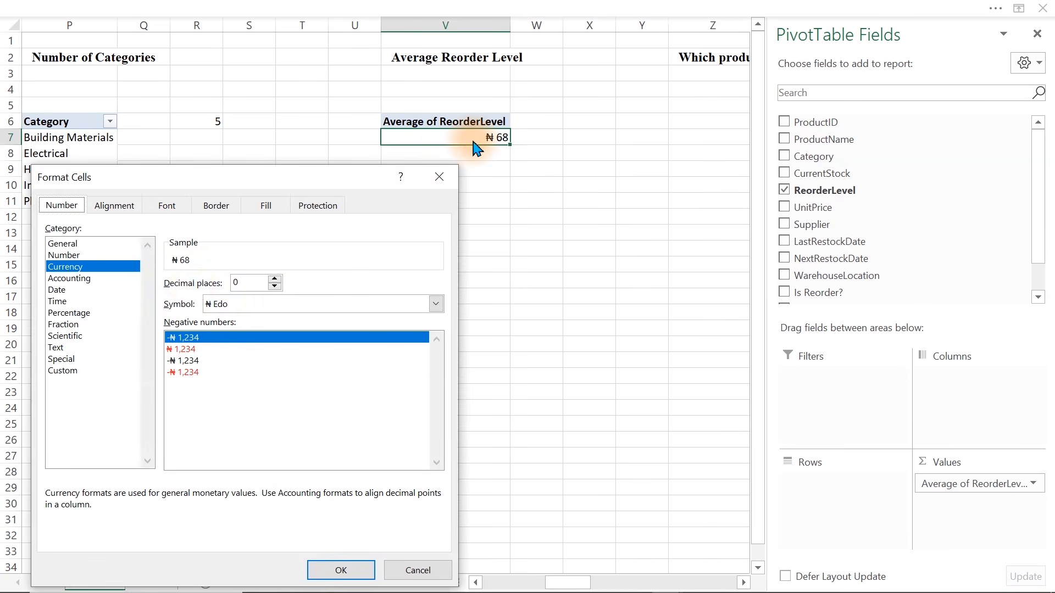
pyautogui.click(68, 256)
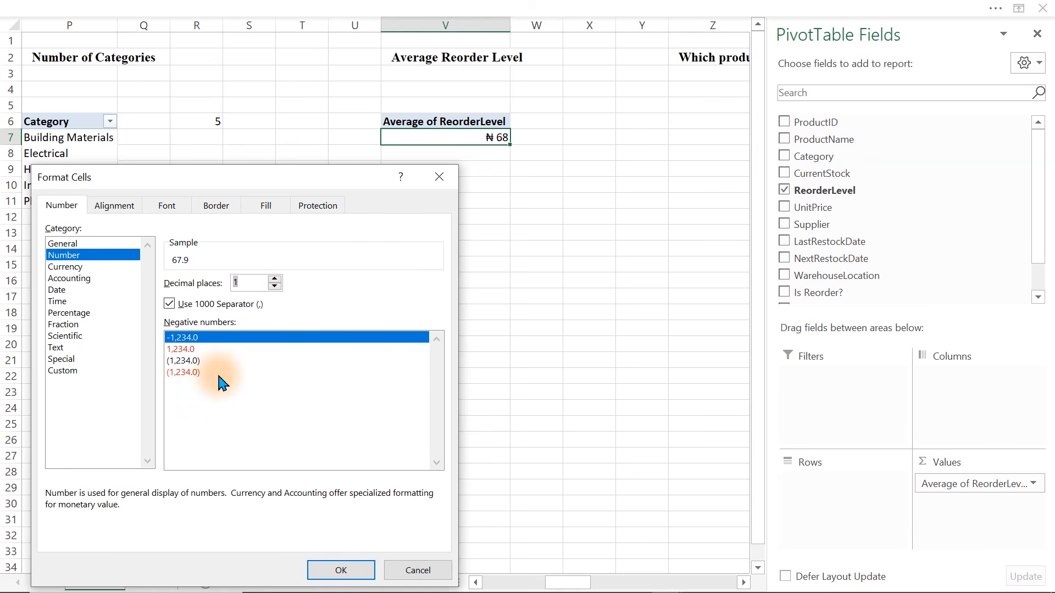
pyautogui.click(342, 572)
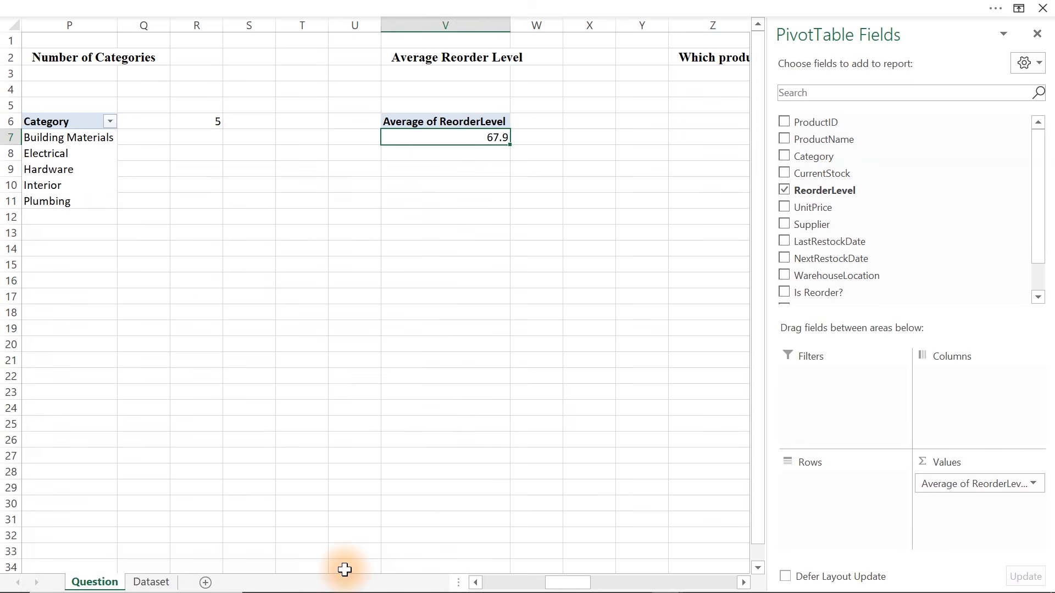
pyautogui.click(566, 459)
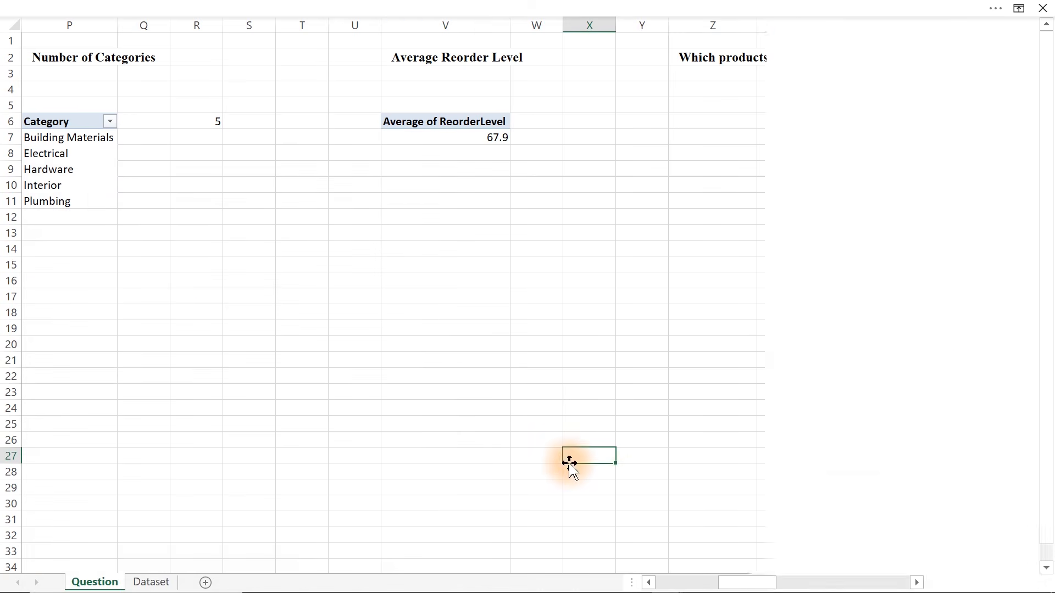
# Step: Copy the average reorder level PivotTable to Z6 under the below-reorder-level question and remove its value field
pyautogui.moveTo(775, 589); pyautogui.dragTo(811, 589)
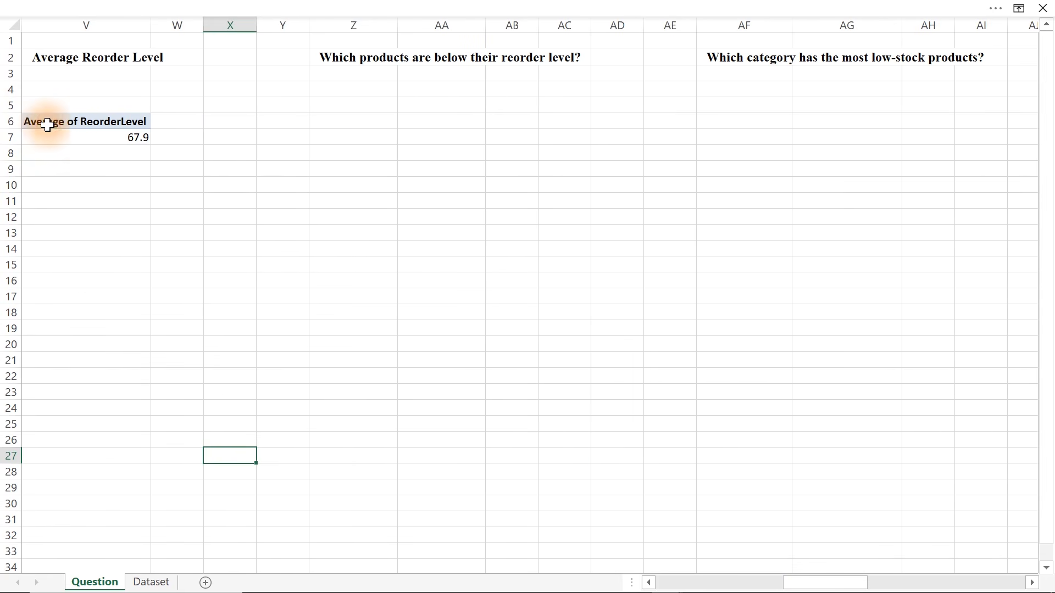
pyautogui.moveTo(47, 125); pyautogui.dragTo(90, 143)
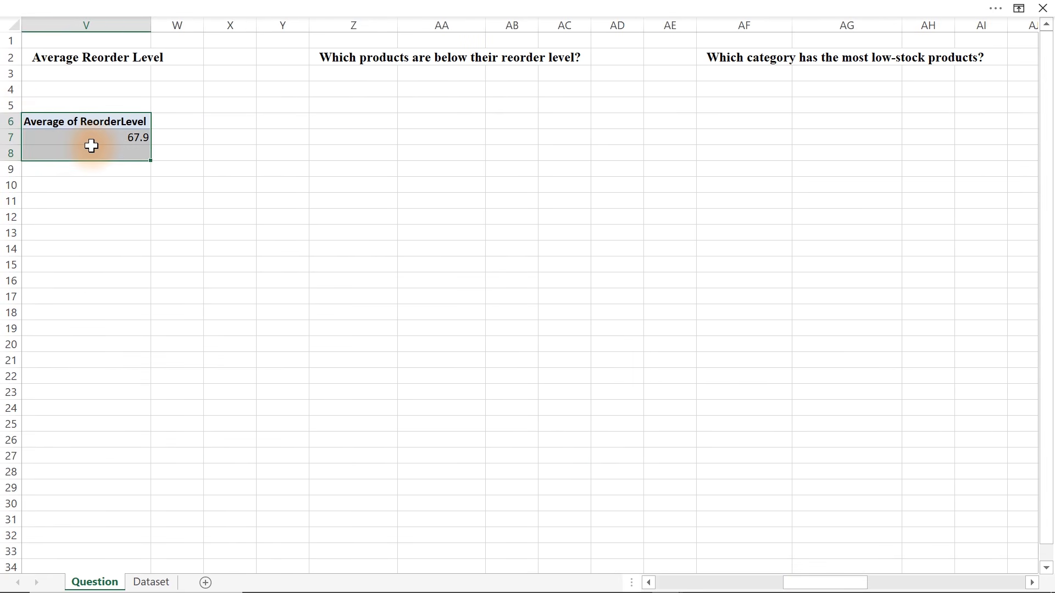
pyautogui.click(354, 122)
pyautogui.hotkey('ctrl', 'v')
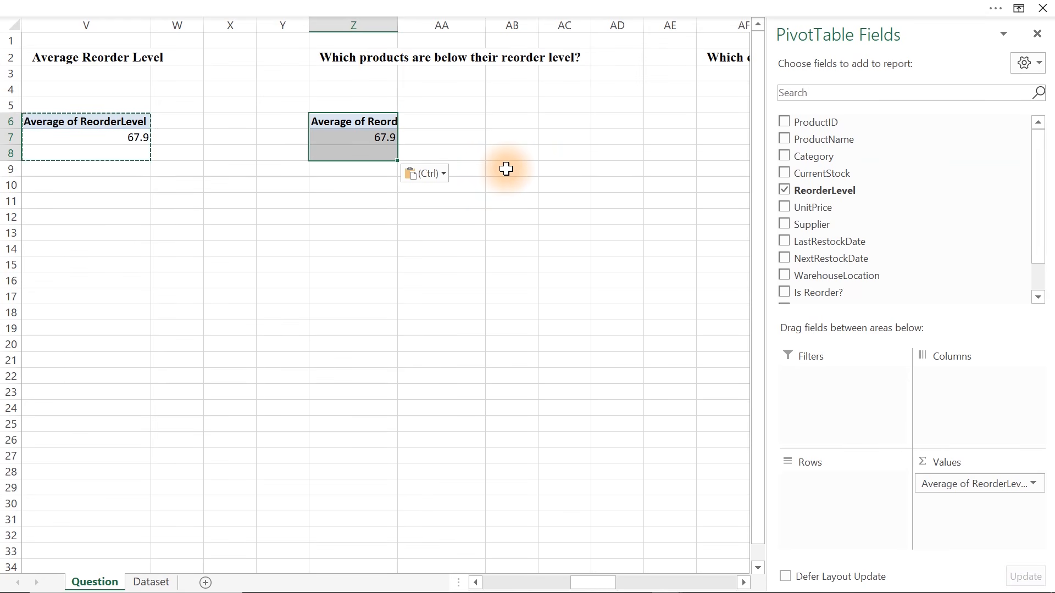
pyautogui.moveTo(958, 484); pyautogui.dragTo(627, 407)
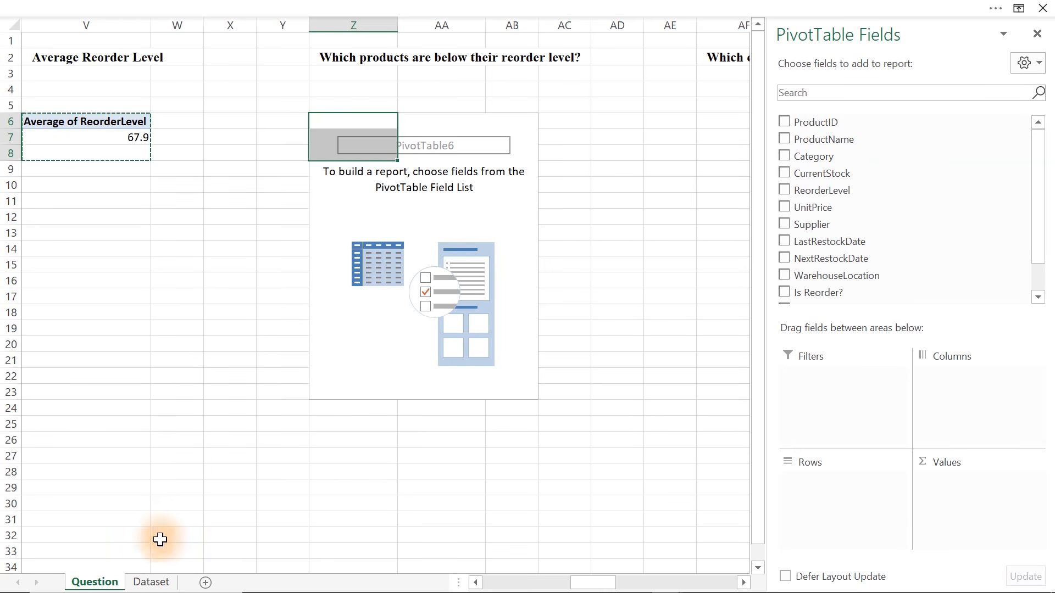
# Step: Add a Shortage column header in M1 of the Dataset sheet and fit the column width to it
pyautogui.click(154, 583)
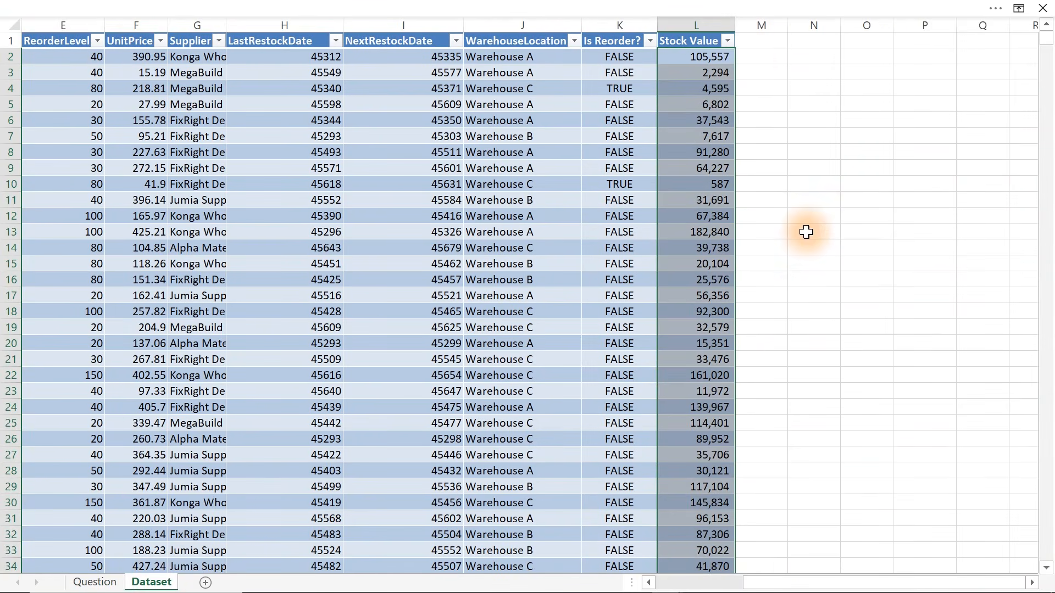
pyautogui.click(749, 48)
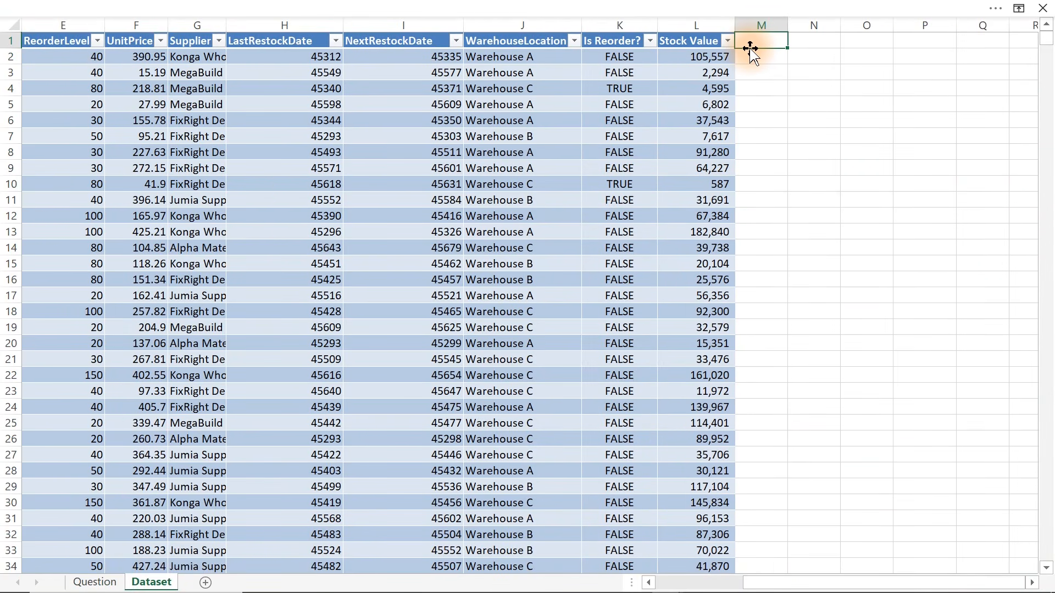
pyautogui.write('Shortage')
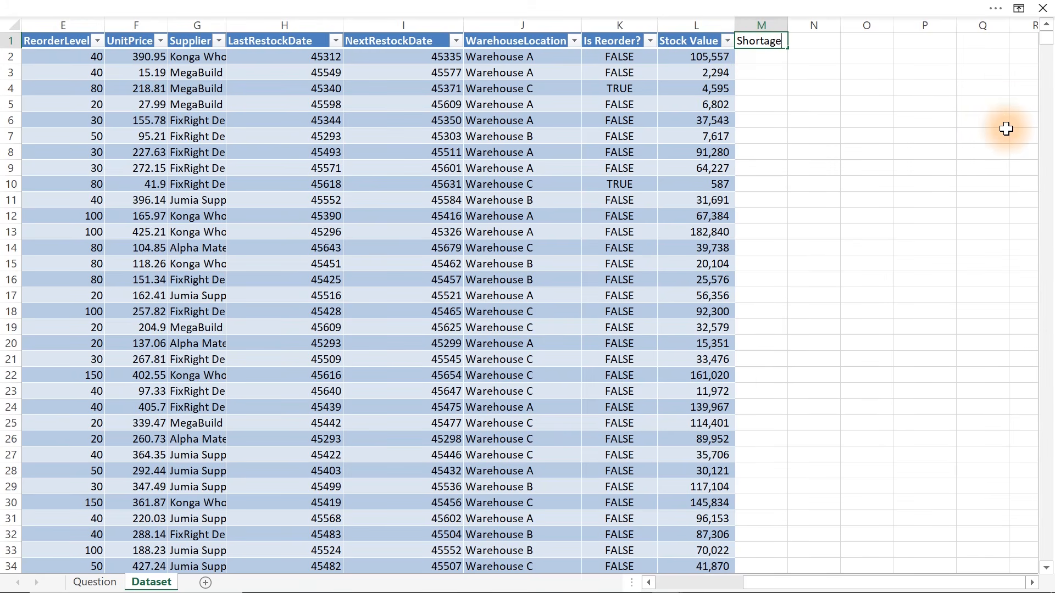
pyautogui.press('Return')
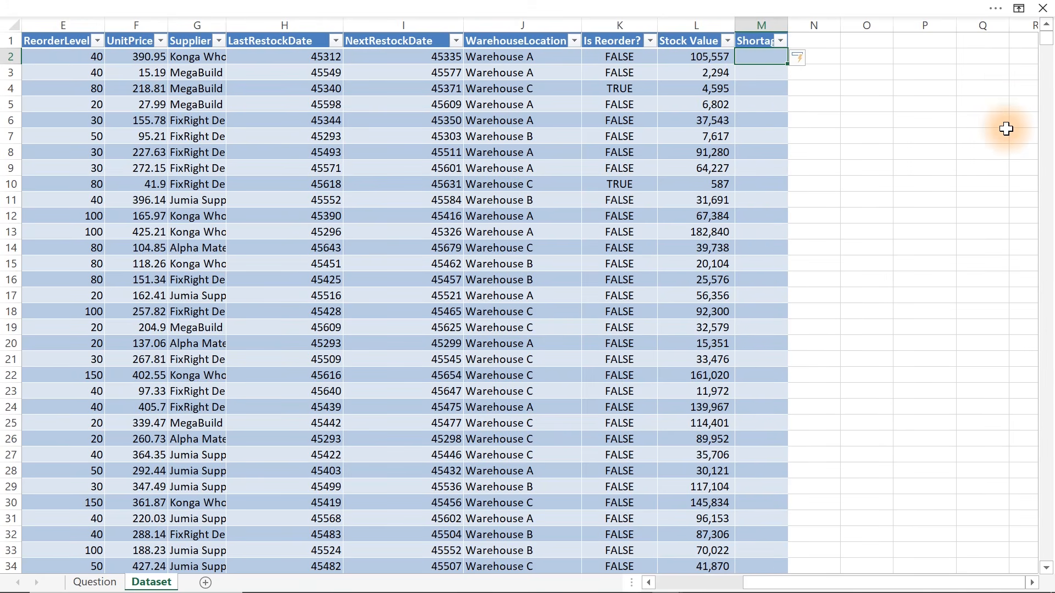
pyautogui.doubleClick(788, 25)
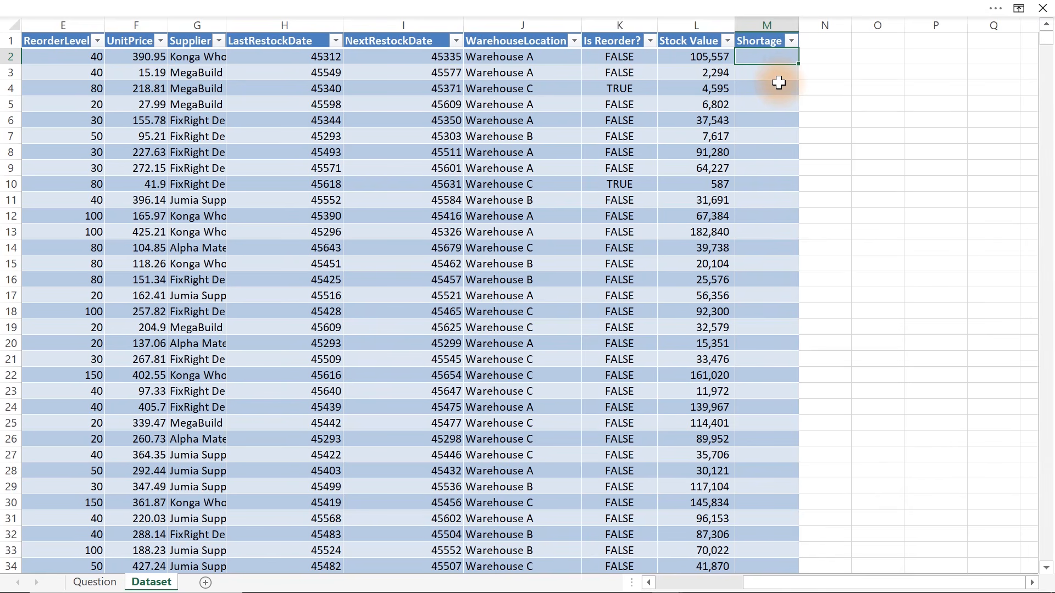
# Step: Fill the Shortage column with a formula from M2 that subtracts CurrentStock from ReorderLevel
pyautogui.write('=')
pyautogui.moveTo(885, 582); pyautogui.dragTo(717, 583)
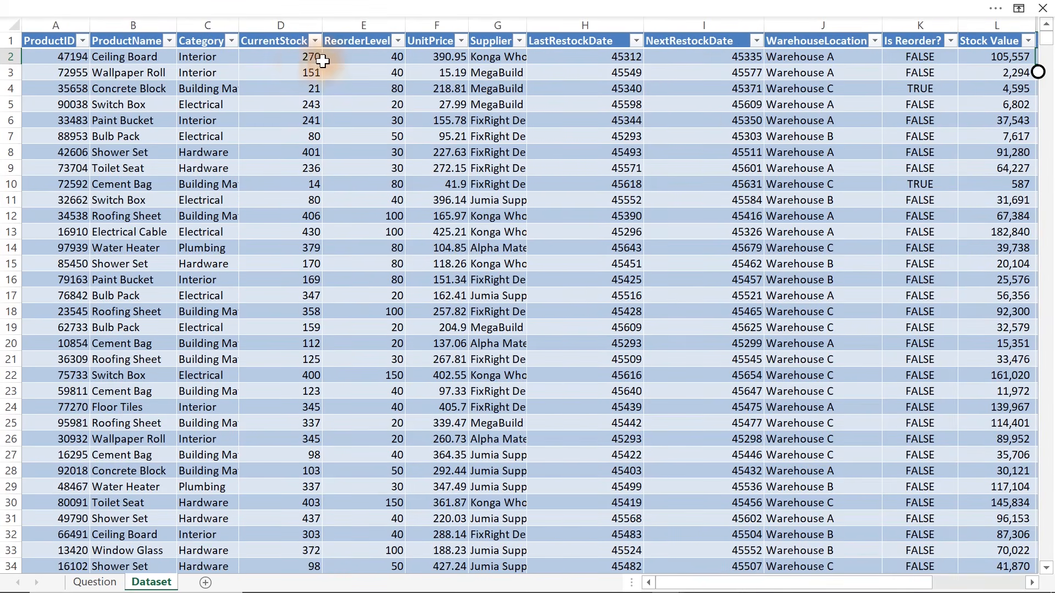
pyautogui.click(361, 56)
pyautogui.hotkey('ctrl', 'c')
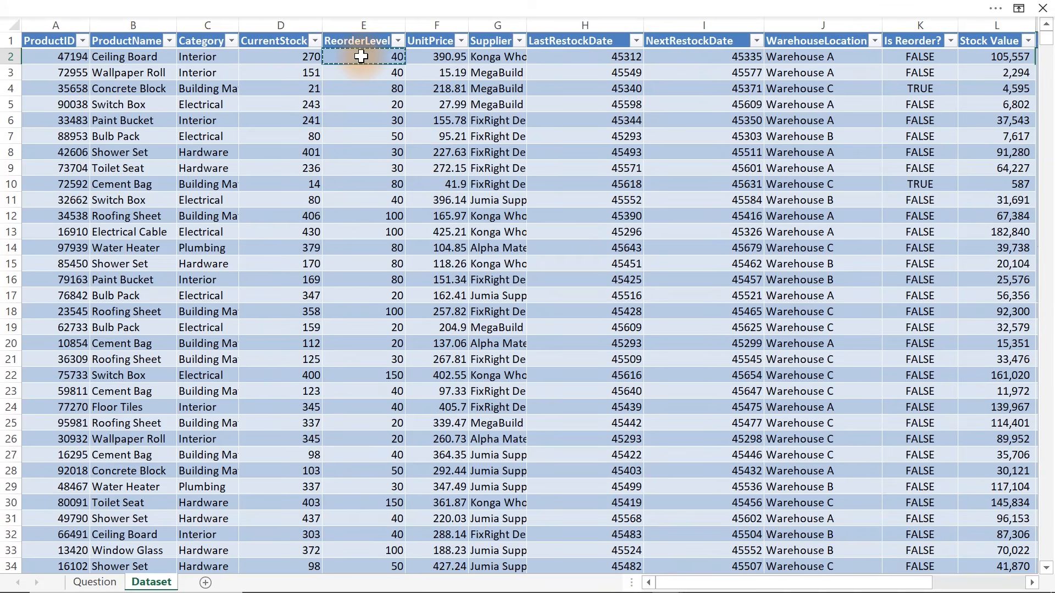
pyautogui.write('-')
pyautogui.click(281, 57)
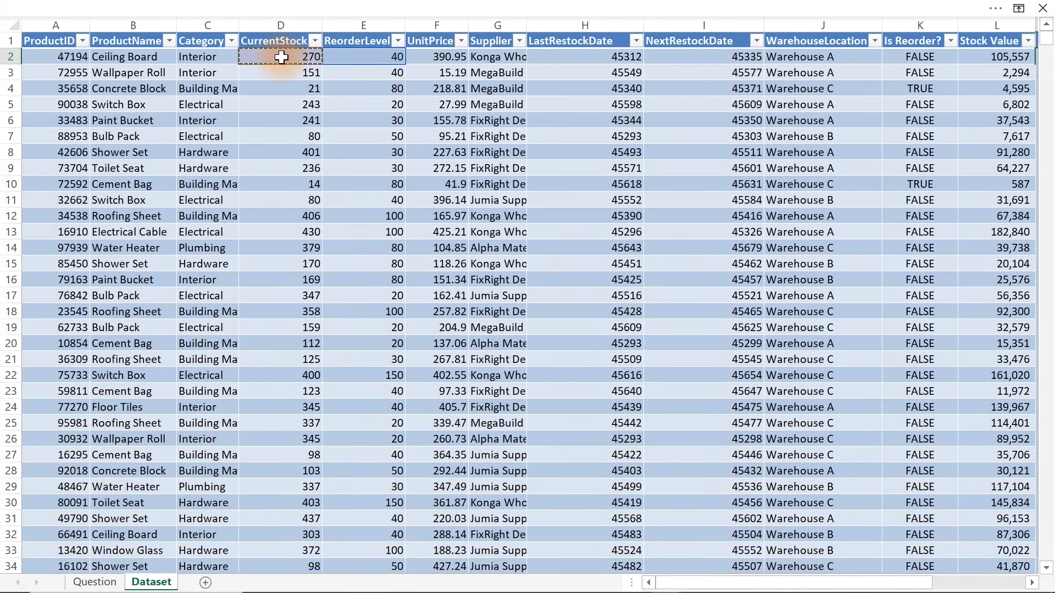
pyautogui.press('Return')
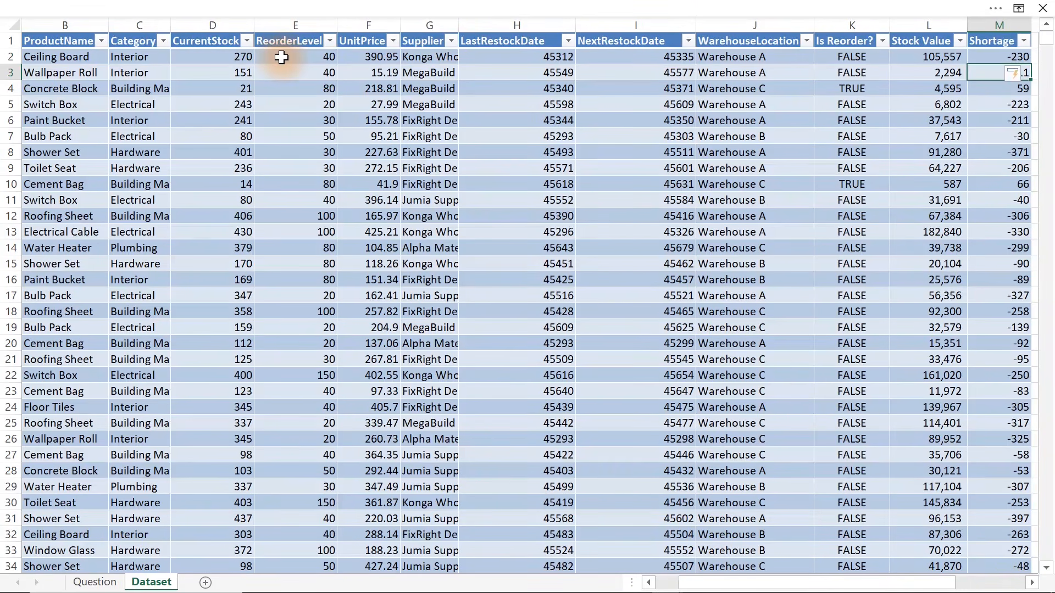
pyautogui.click(1032, 583)
pyautogui.click(1033, 583)
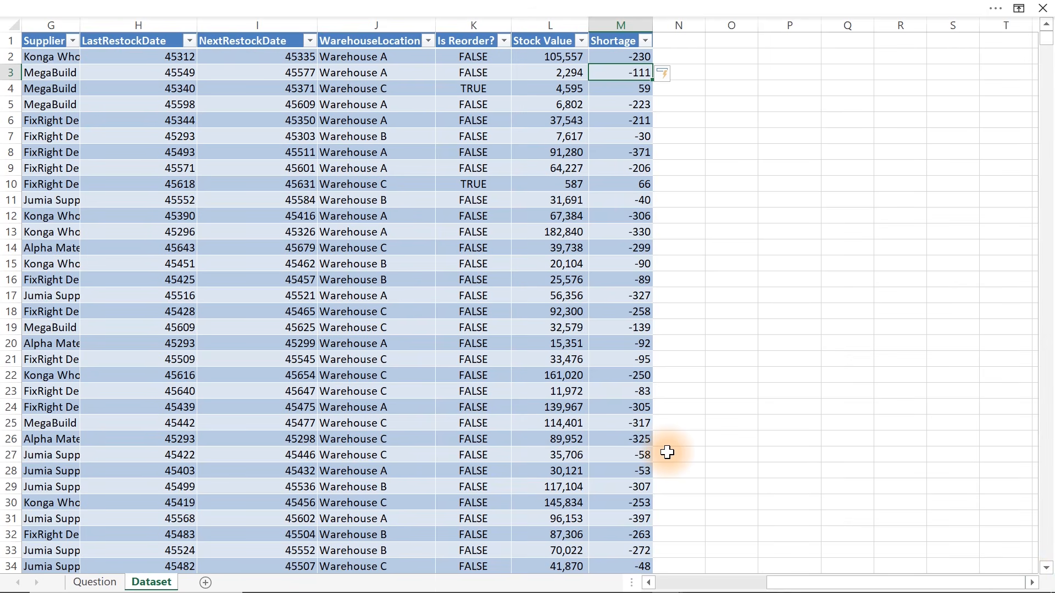
# Step: Refresh the empty PivotTable on the Question sheet to load the Shortage field
pyautogui.click(102, 584)
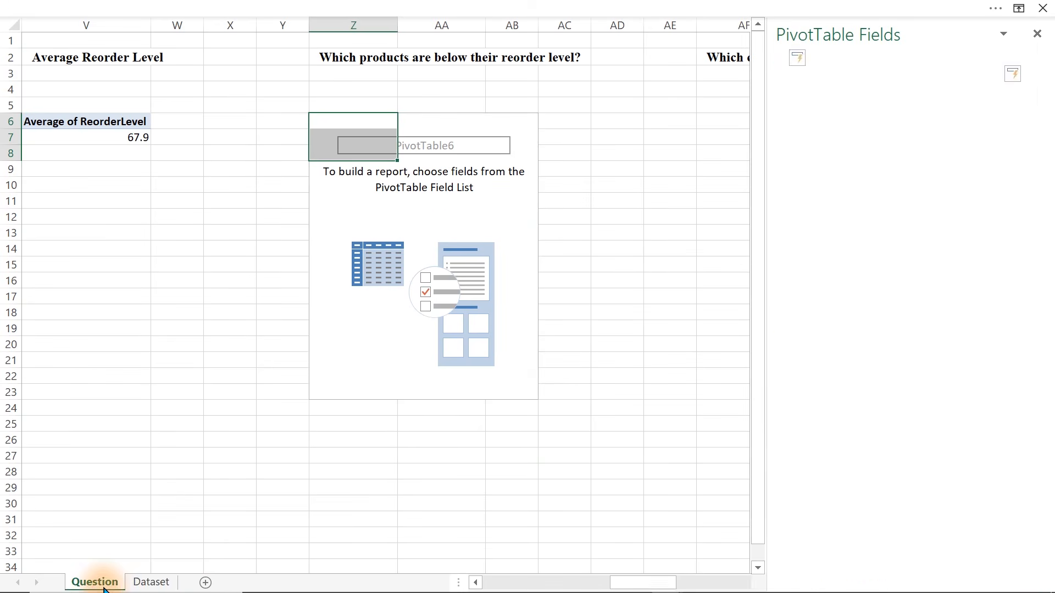
pyautogui.click(422, 186)
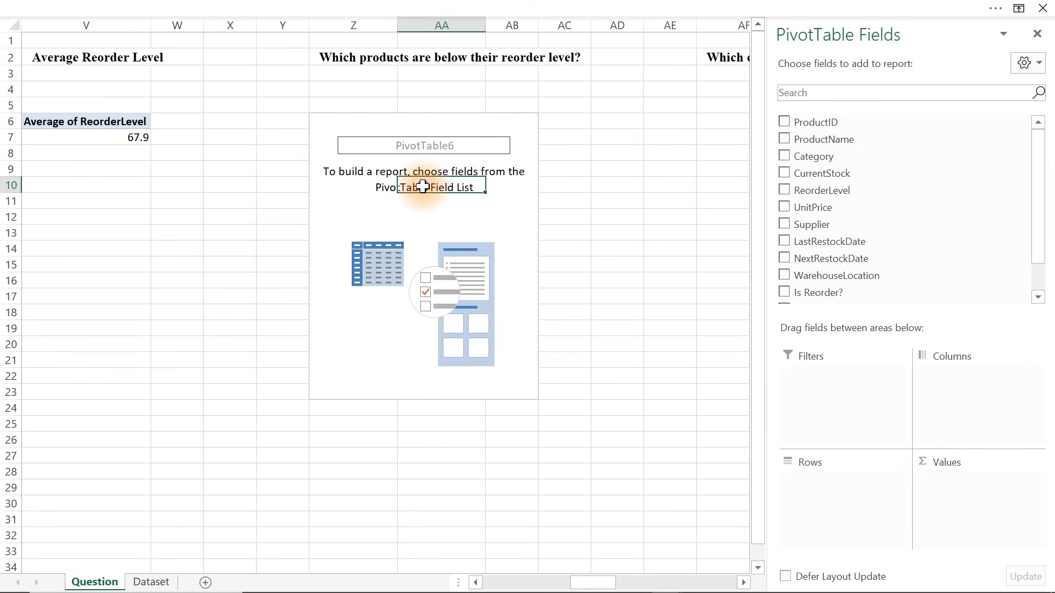
pyautogui.rightClick(422, 187)
pyautogui.click(479, 249)
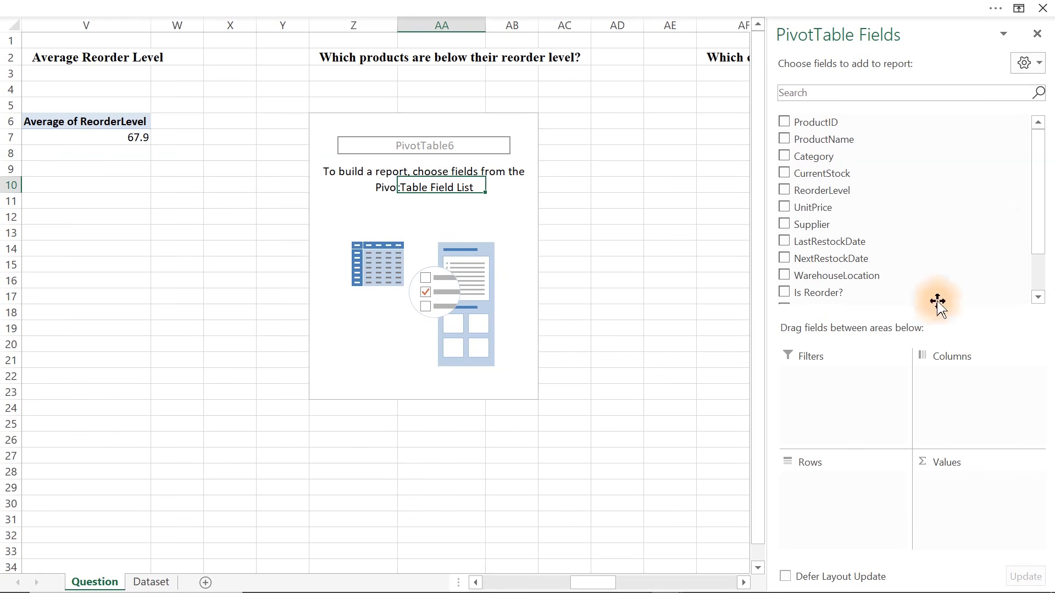
# Step: Add Shortage as a summed value field to the PivotTable at Z6
pyautogui.moveTo(1038, 231); pyautogui.dragTo(1039, 297)
pyautogui.click(784, 273)
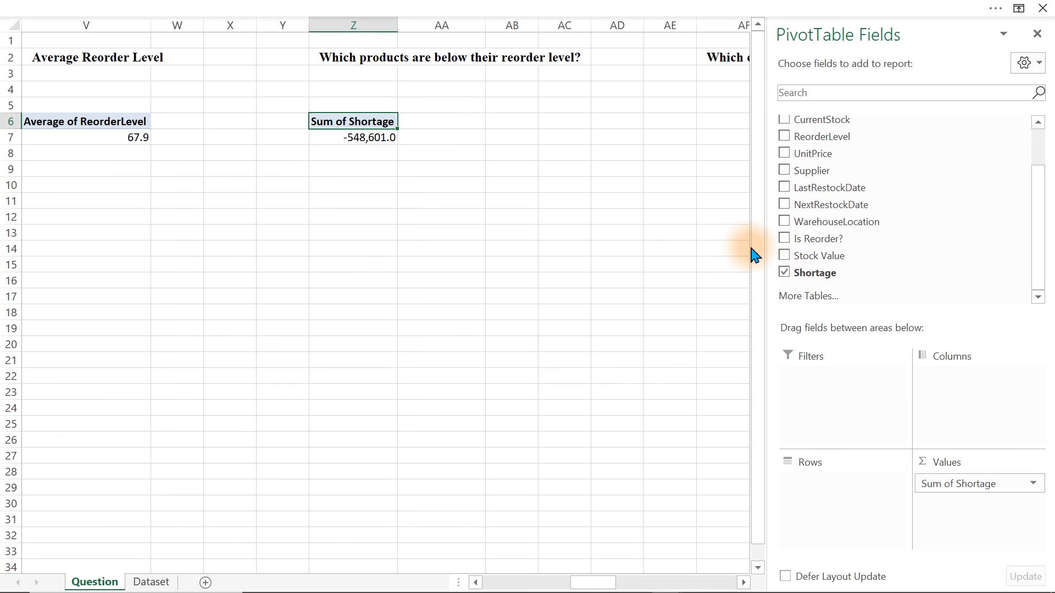
pyautogui.moveTo(1038, 245); pyautogui.dragTo(1033, 203)
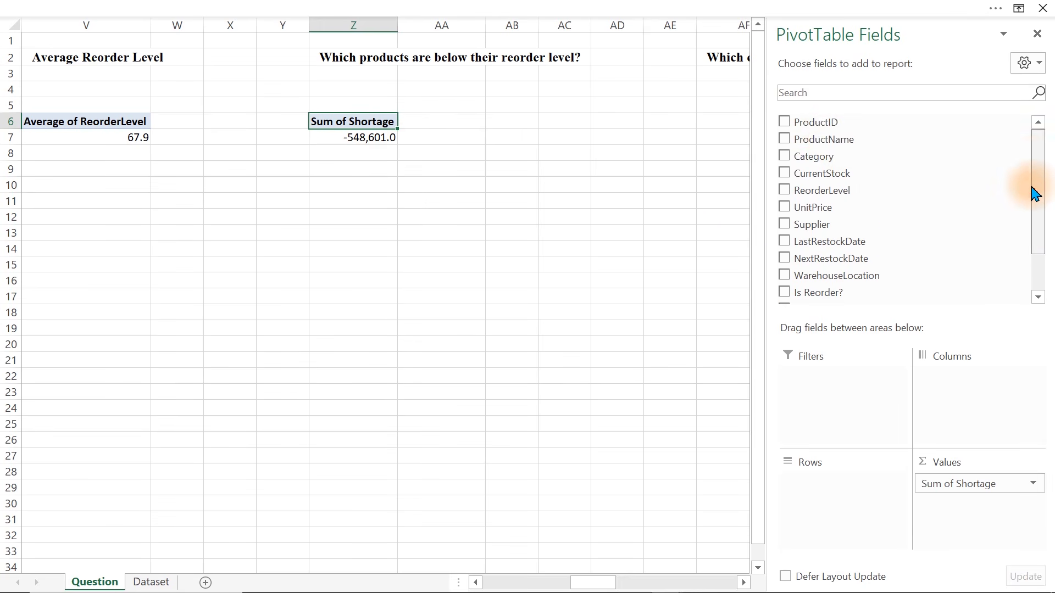
# Step: Add ProductName as the row field of the Sum of Shortage PivotTable
pyautogui.moveTo(822, 139); pyautogui.dragTo(835, 511)
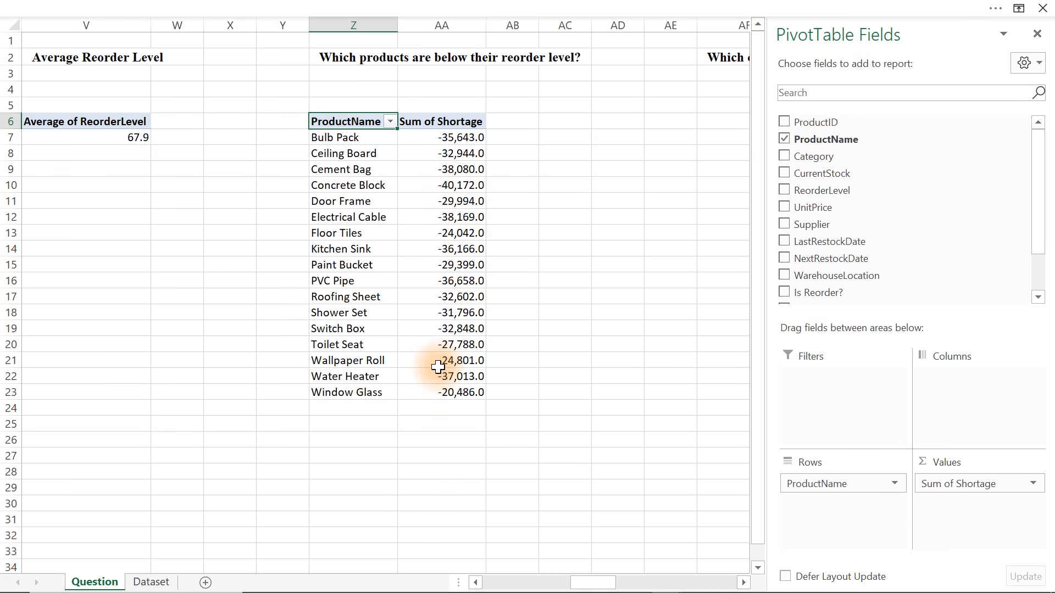
pyautogui.moveTo(438, 367)
pyautogui.click(451, 246)
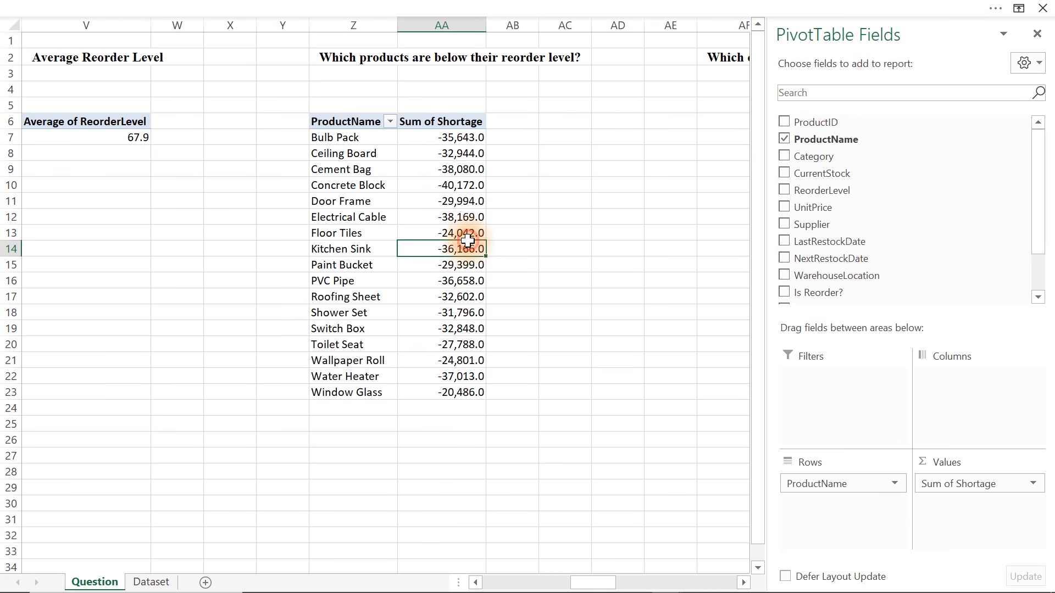
pyautogui.rightClick(451, 245)
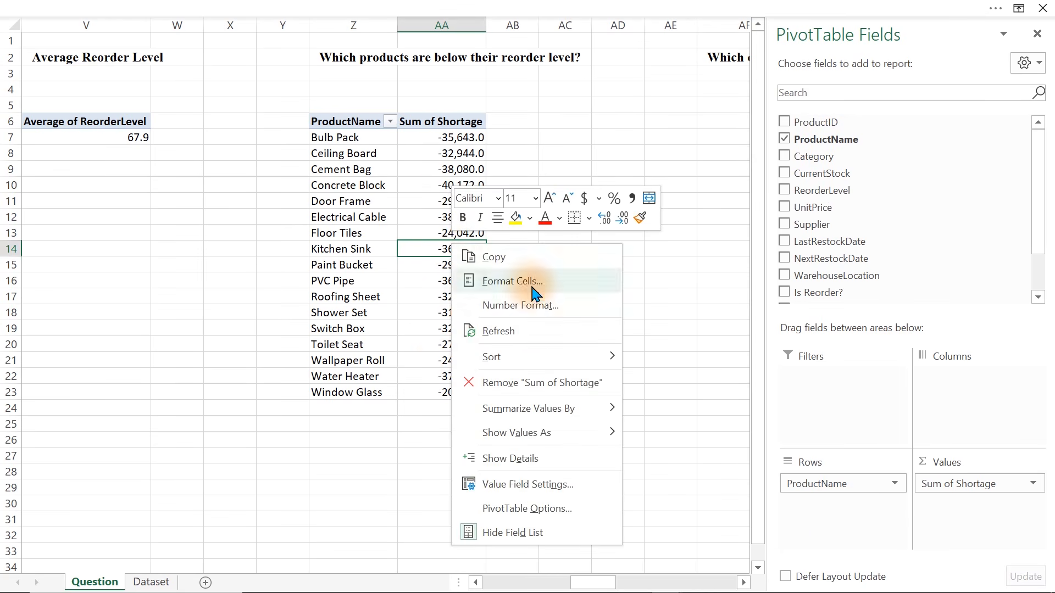
pyautogui.click(527, 514)
pyautogui.click(664, 570)
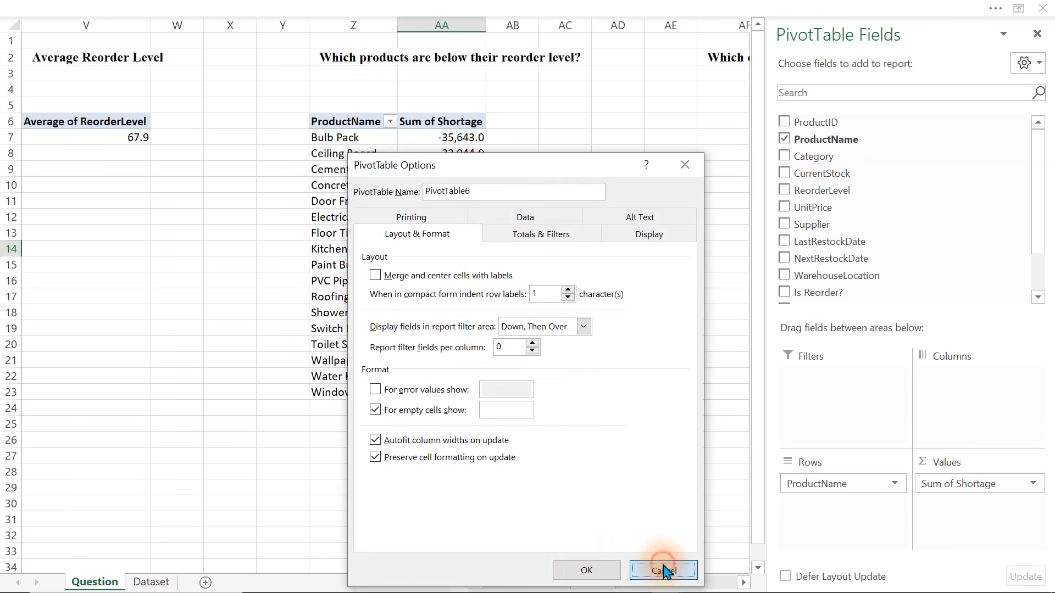
# Step: Summarize the PivotTable's Shortage value field by Max instead of Sum
pyautogui.rightClick(447, 266)
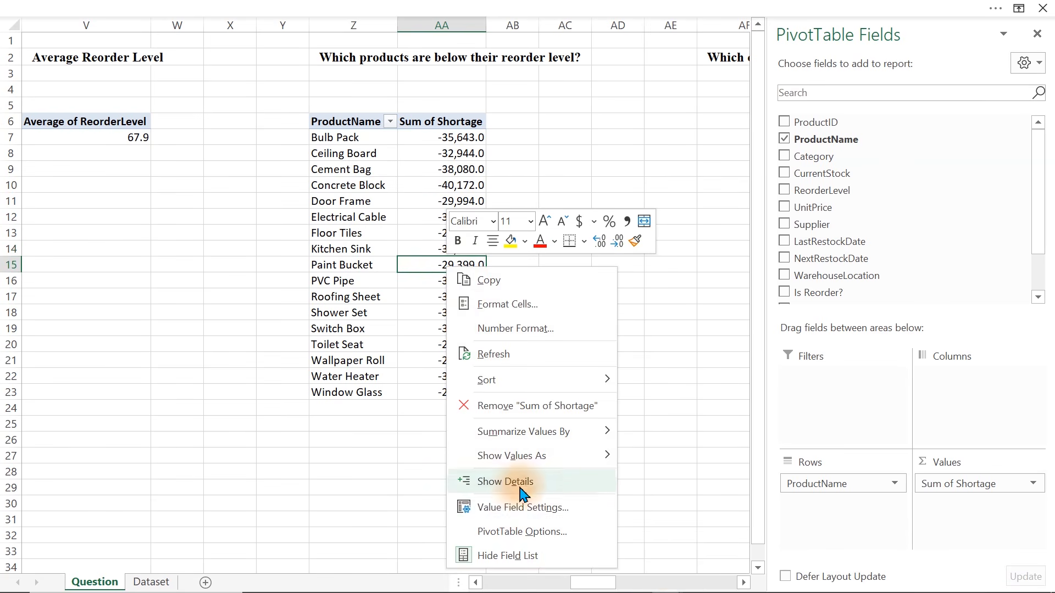
pyautogui.click(515, 514)
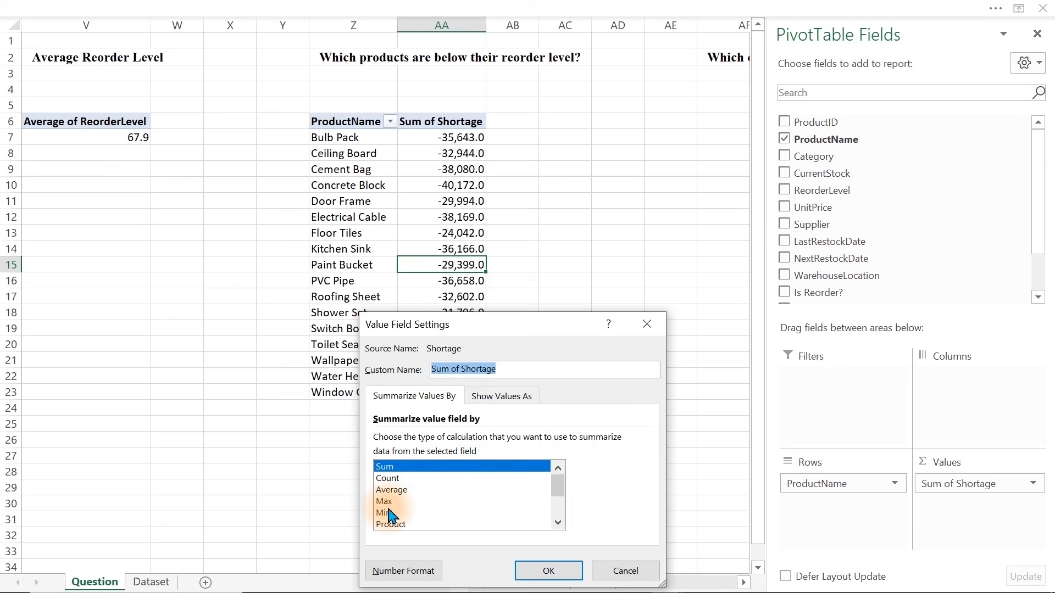
pyautogui.click(387, 501)
pyautogui.click(551, 571)
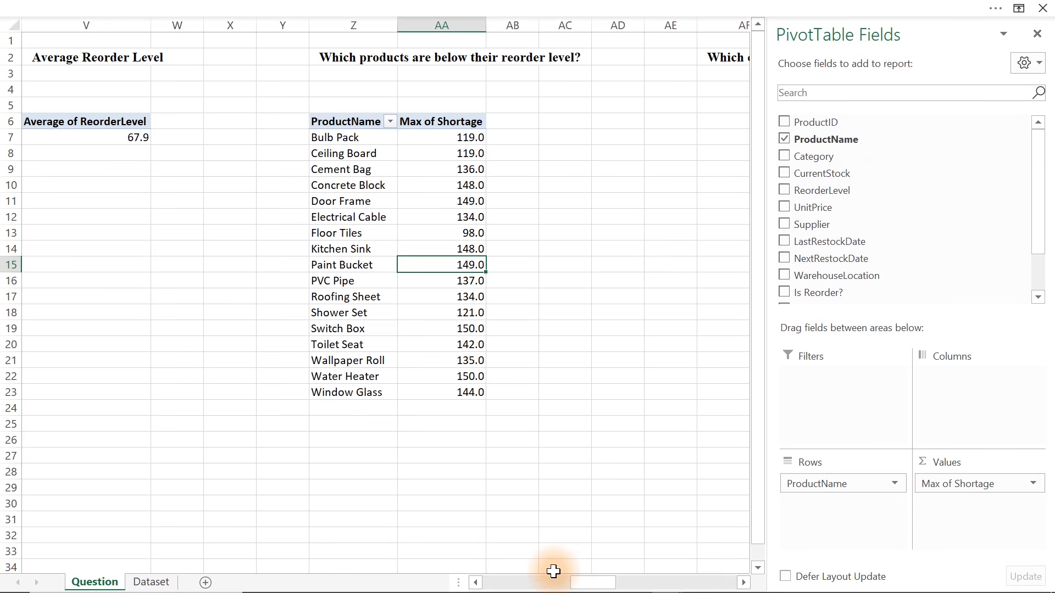
pyautogui.click(153, 583)
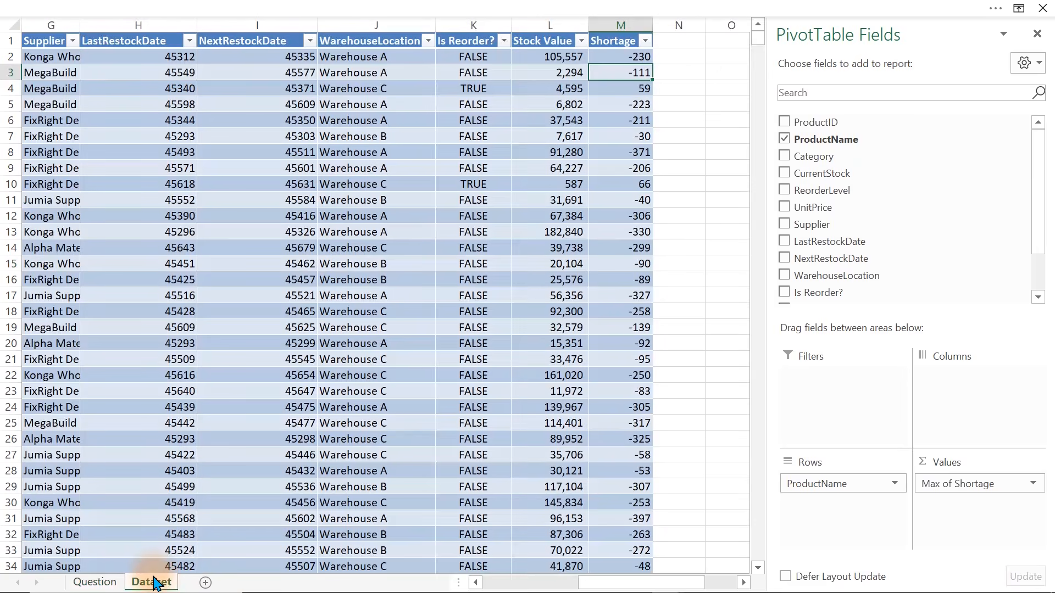
pyautogui.click(623, 55)
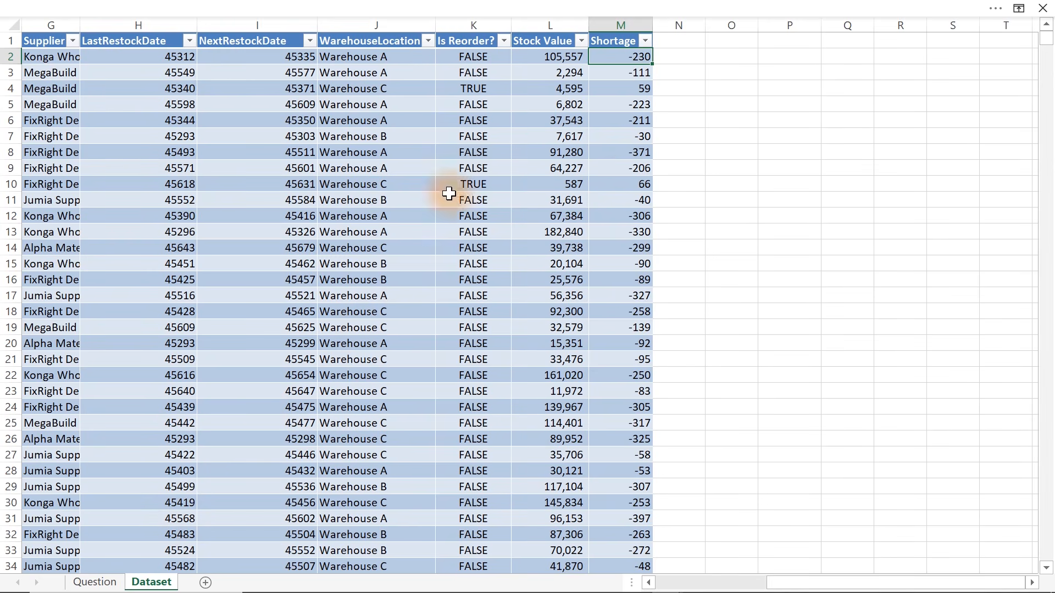
pyautogui.doubleClick(623, 56)
pyautogui.moveTo(596, 59); pyautogui.dragTo(787, 57)
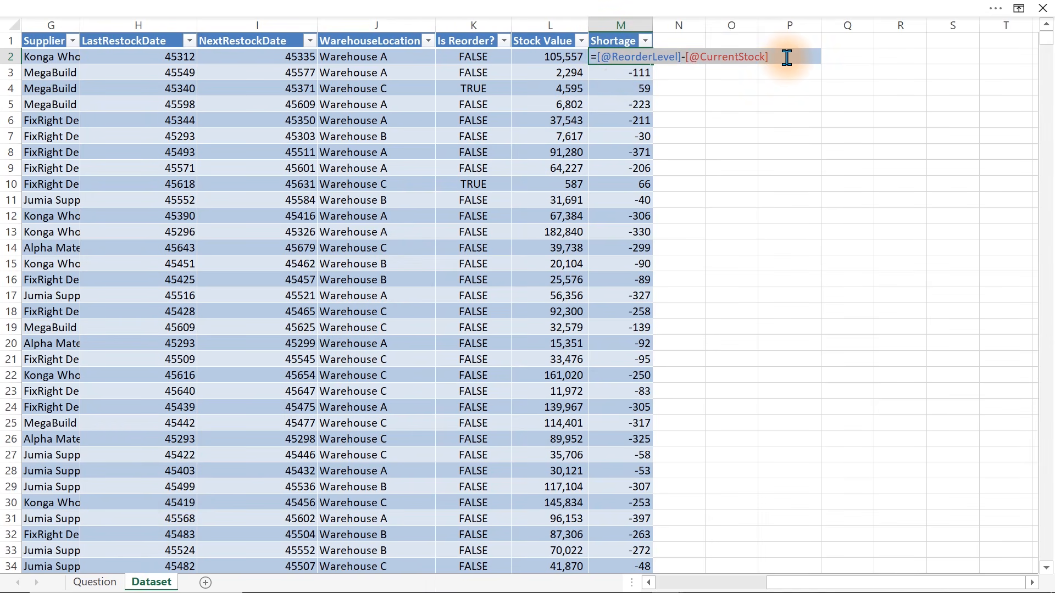
pyautogui.click(597, 58)
pyautogui.write('IF(')
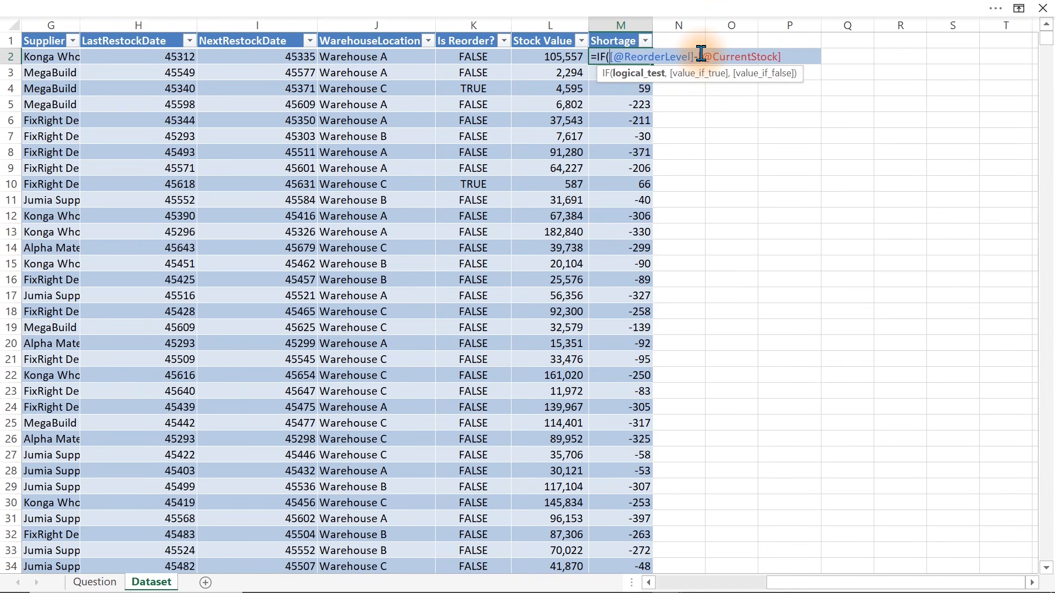
pyautogui.moveTo(701, 54); pyautogui.dragTo(787, 55)
pyautogui.hotkey('ctrl', 'c')
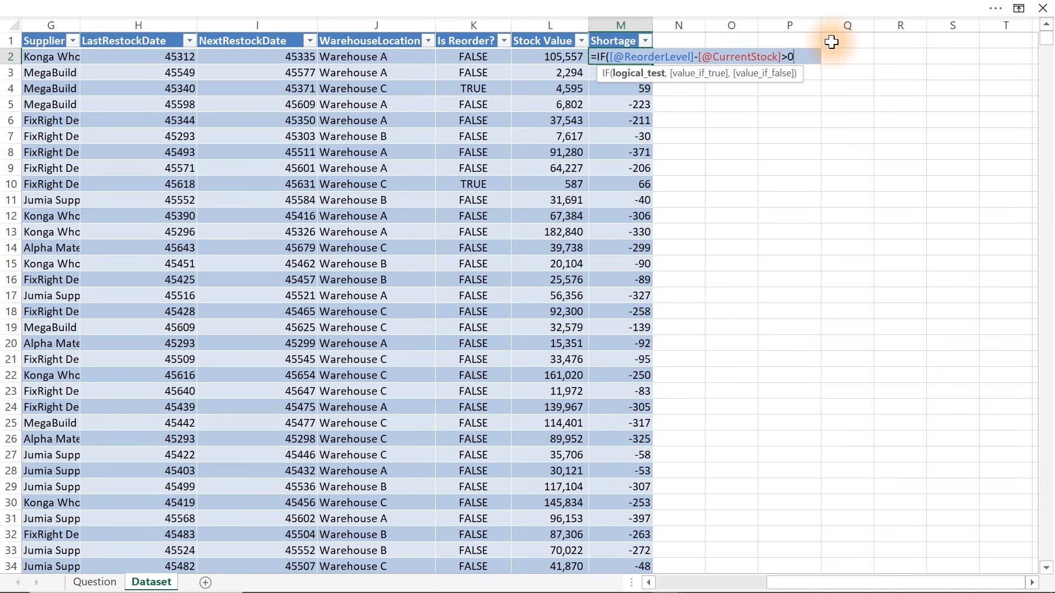
pyautogui.write(',')
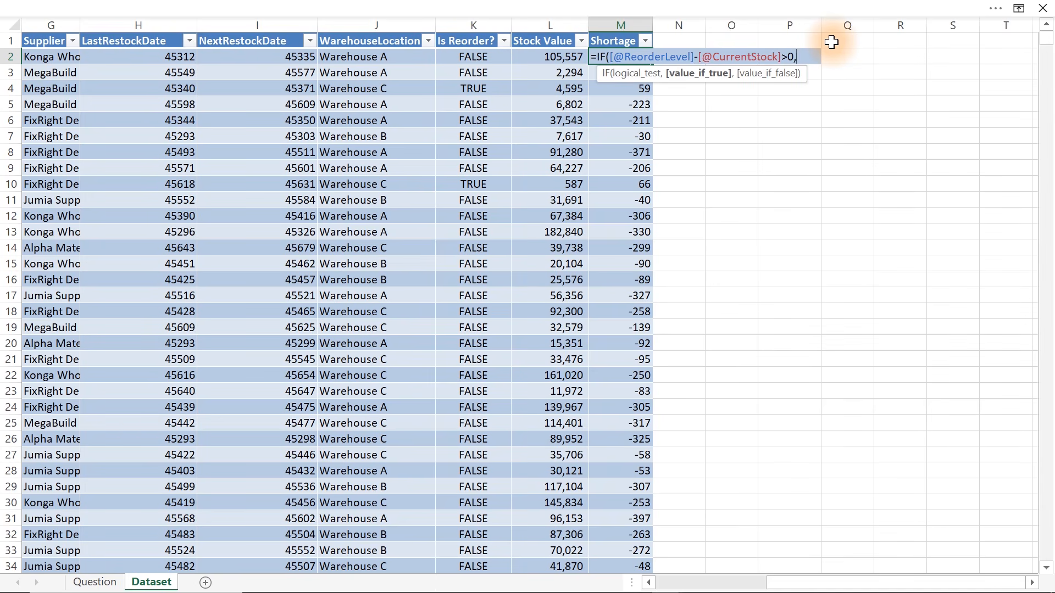
pyautogui.hotkey('ctrl', 'v')
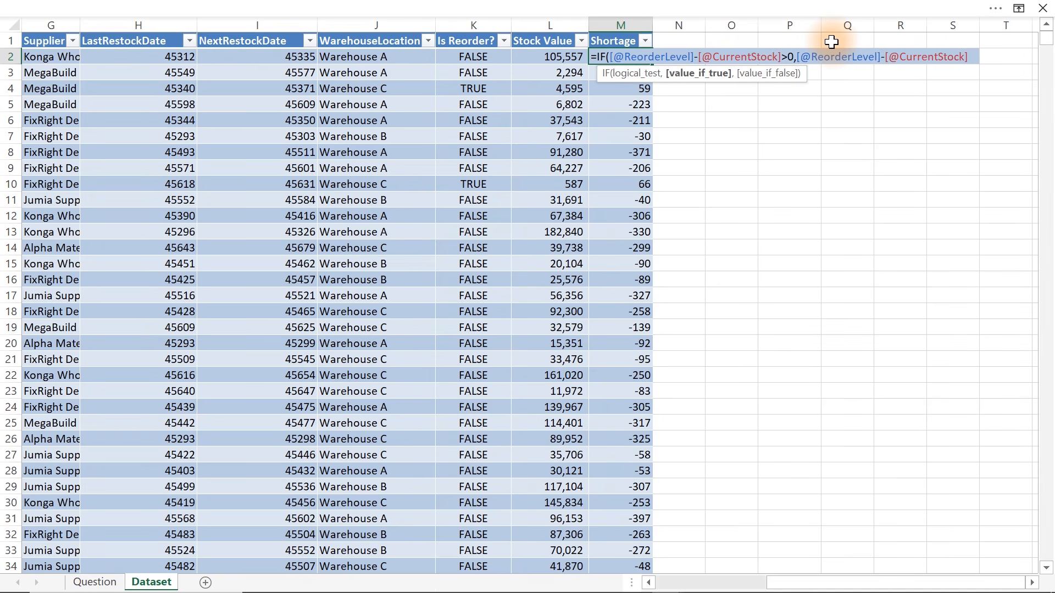
pyautogui.write(',""')
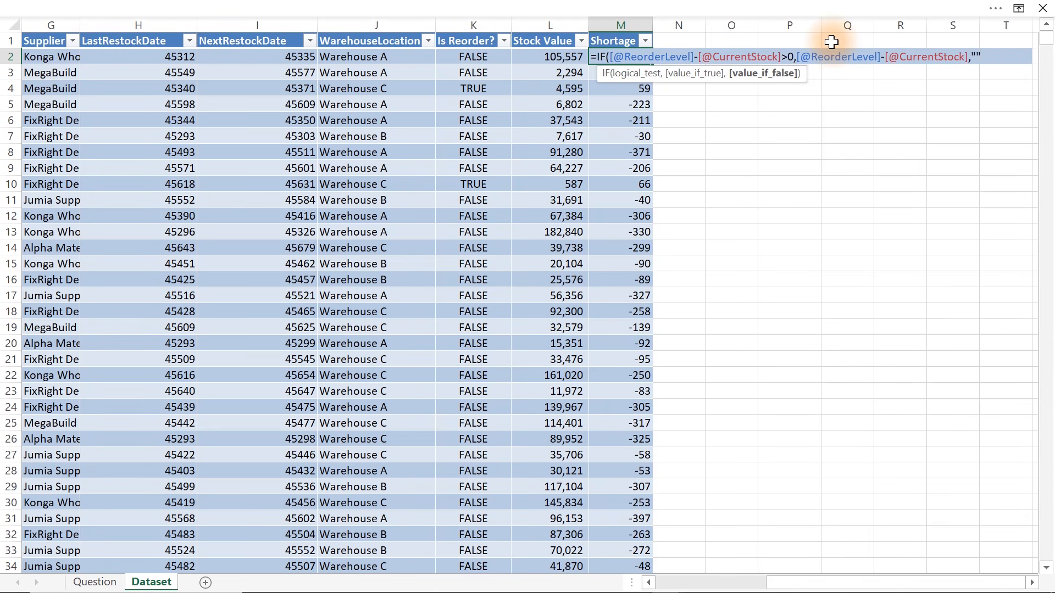
pyautogui.write(')')
pyautogui.press('Return')
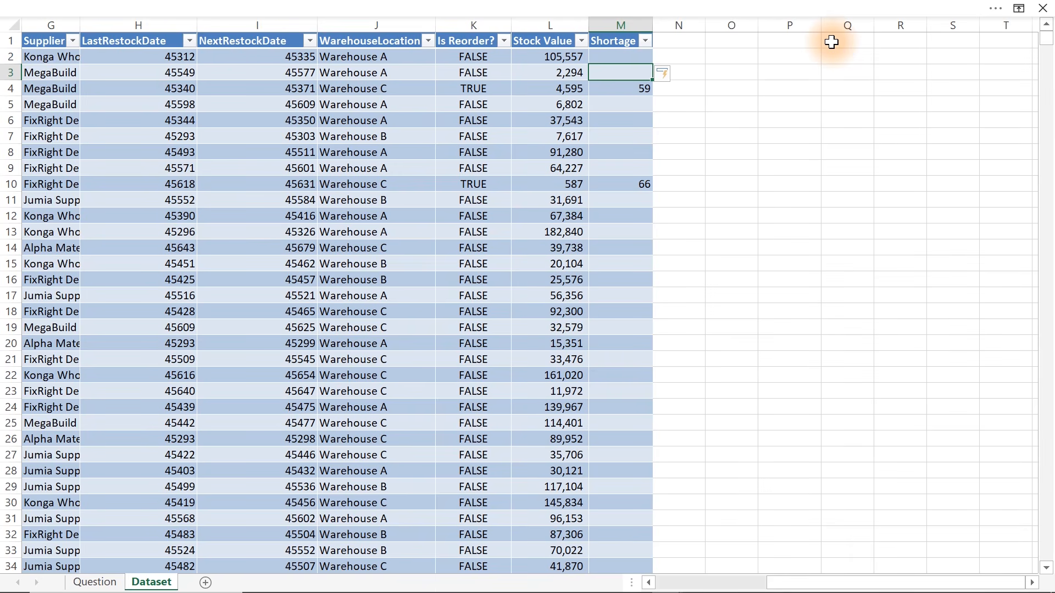
pyautogui.click(638, 244)
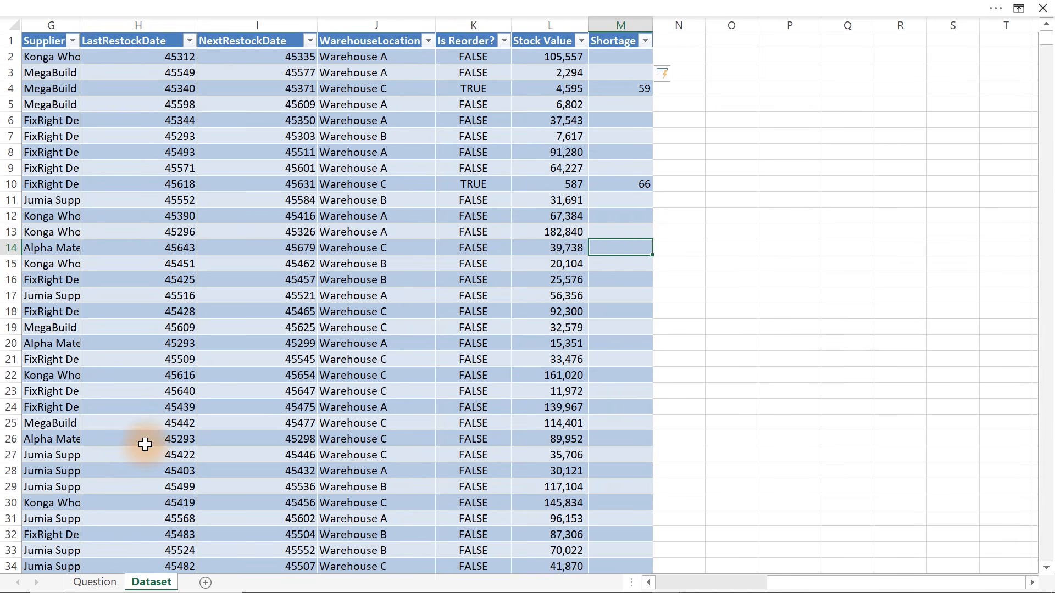
# Step: Refresh the product shortage PivotTable on the Question sheet with the revised Shortage formula
pyautogui.click(95, 582)
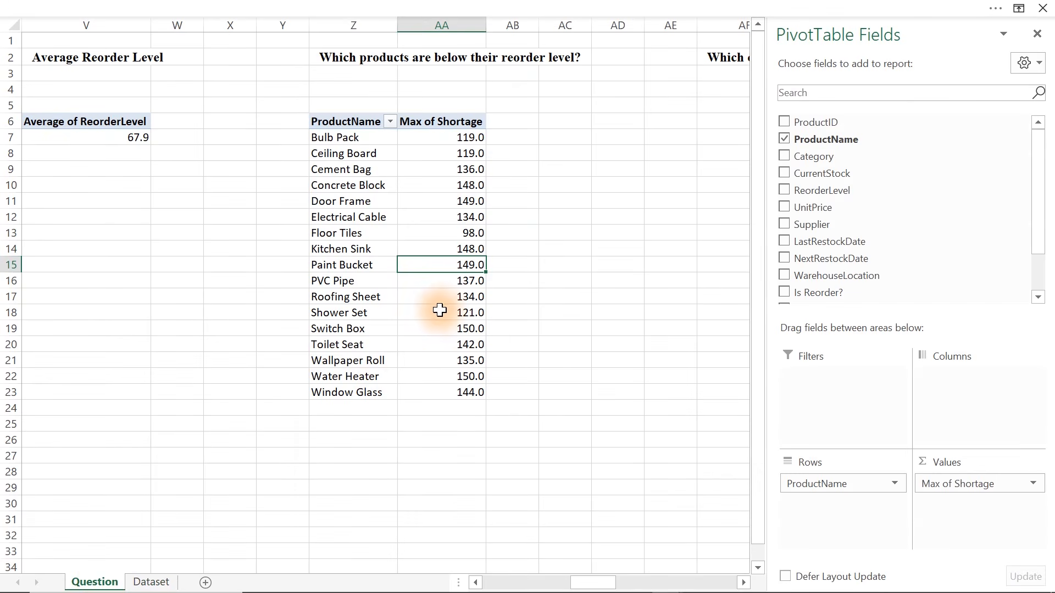
pyautogui.click(465, 234)
pyautogui.rightClick(464, 235)
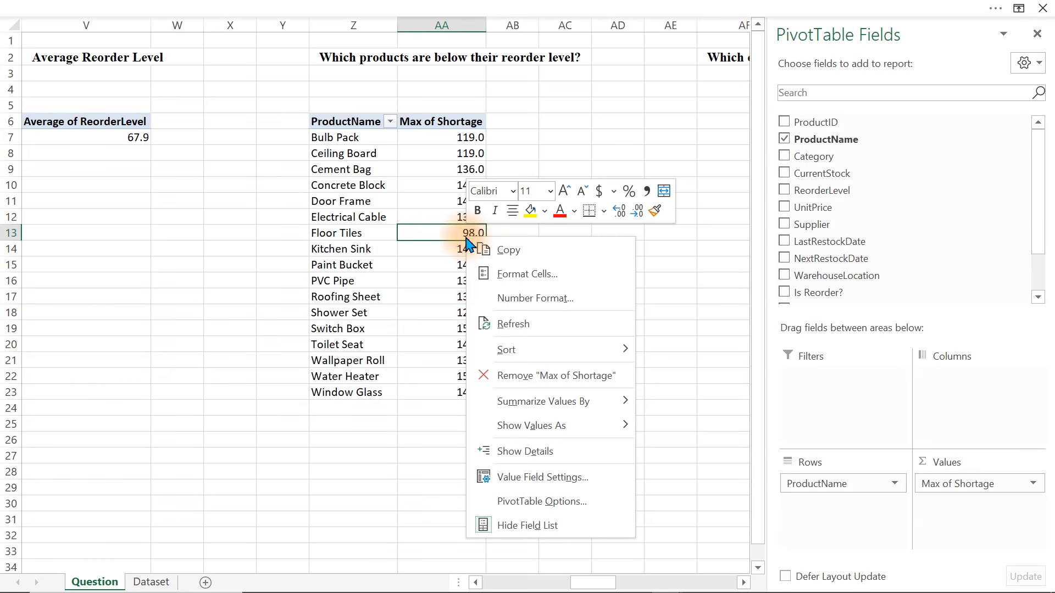
pyautogui.click(515, 324)
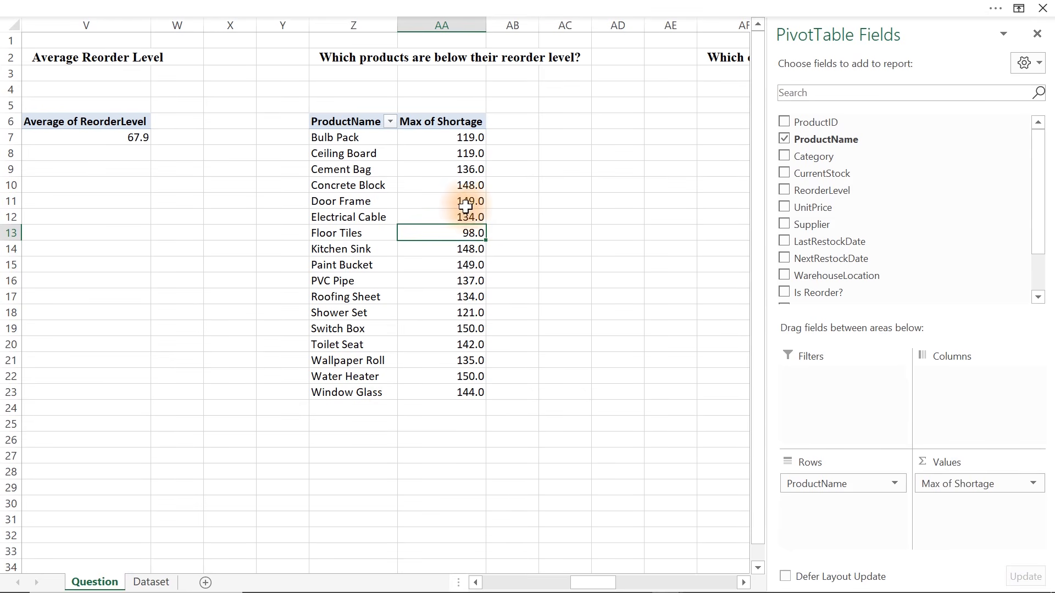
pyautogui.click(463, 261)
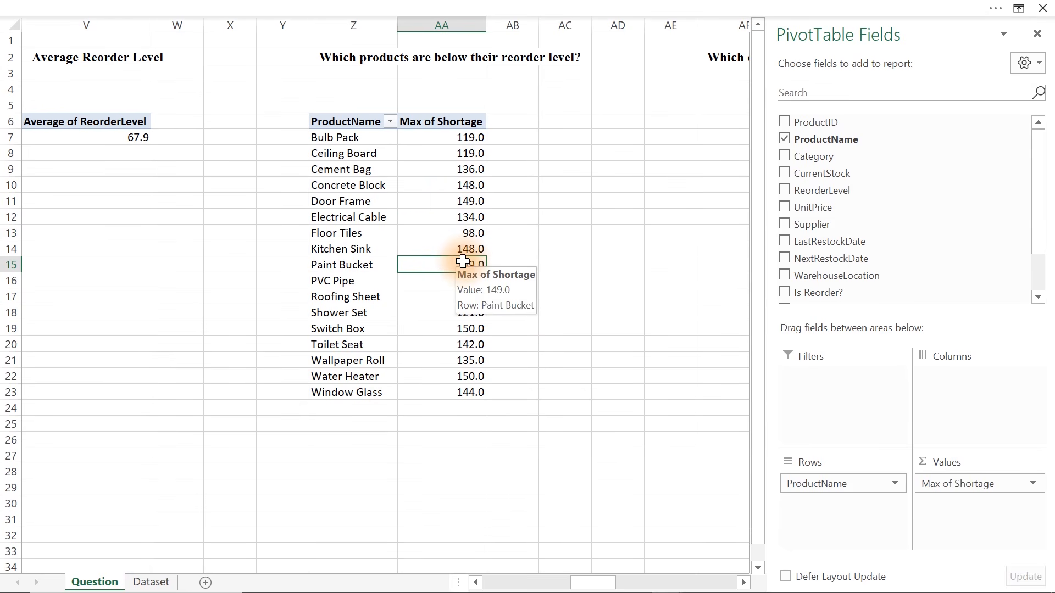
pyautogui.click(466, 189)
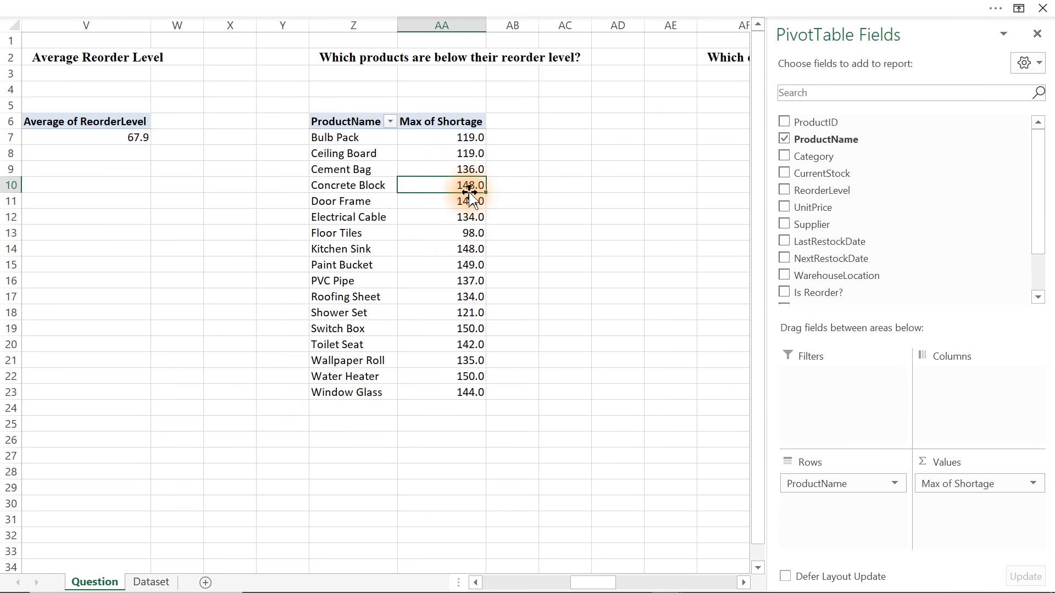
pyautogui.click(440, 202)
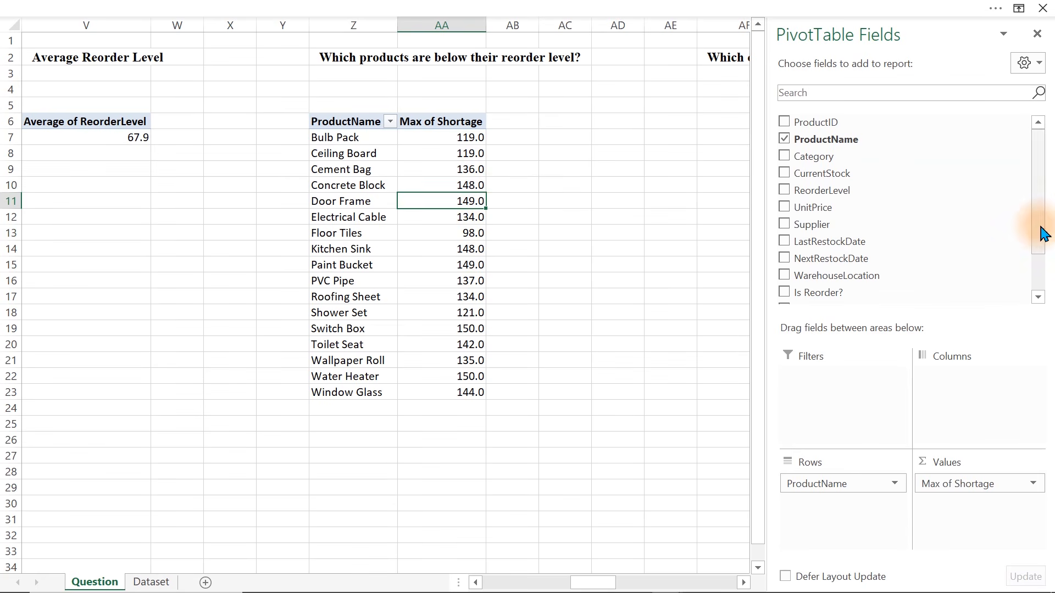
# Step: Try adding Shortage as a second value field summarized by Max, and remove it from the PivotTable
pyautogui.moveTo(1041, 223); pyautogui.dragTo(1045, 318)
pyautogui.moveTo(814, 273); pyautogui.dragTo(977, 529)
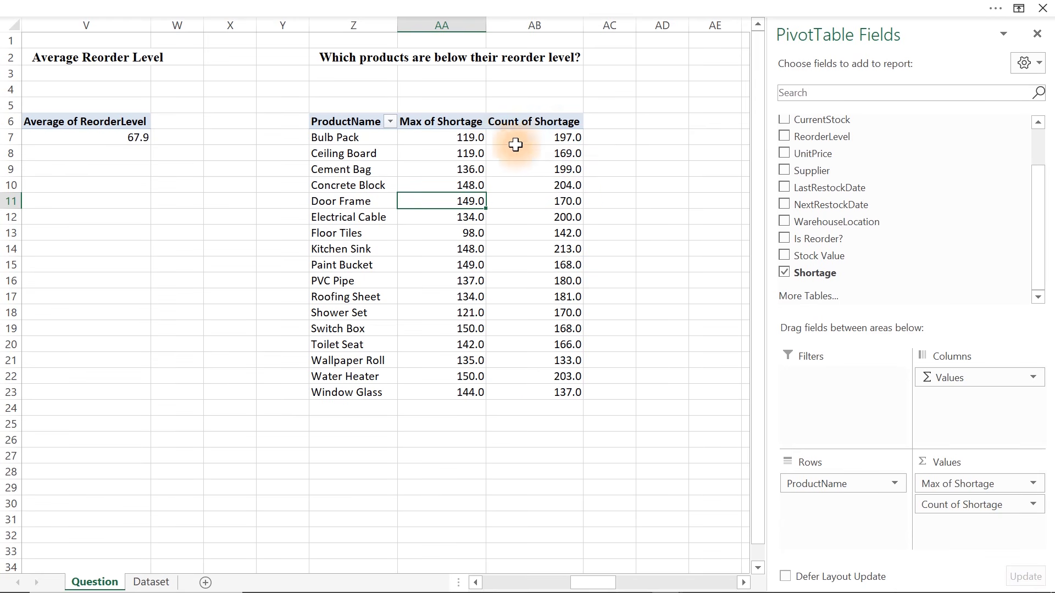
pyautogui.click(552, 187)
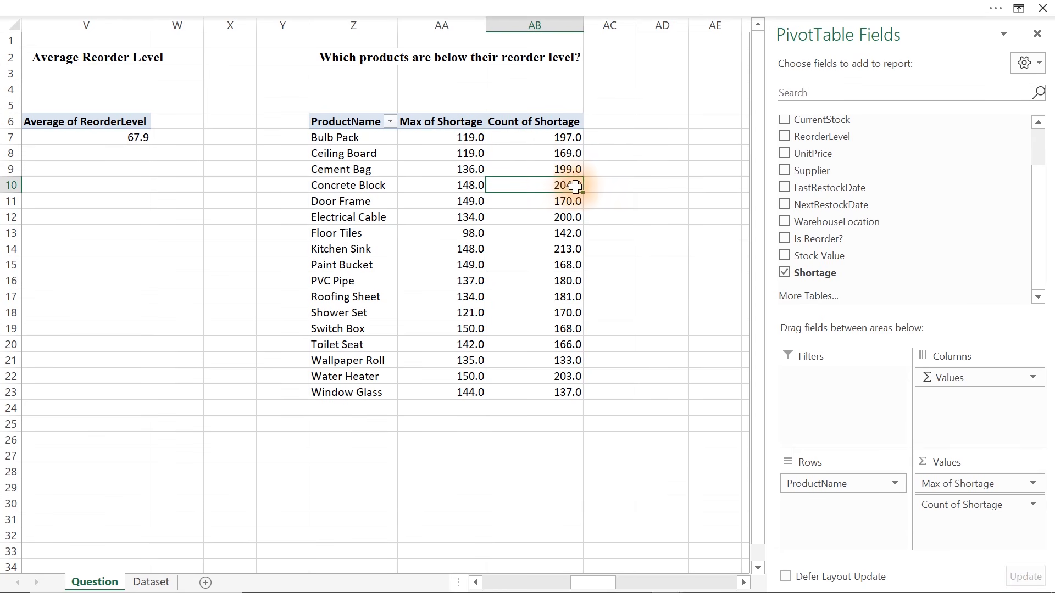
pyautogui.rightClick(552, 185)
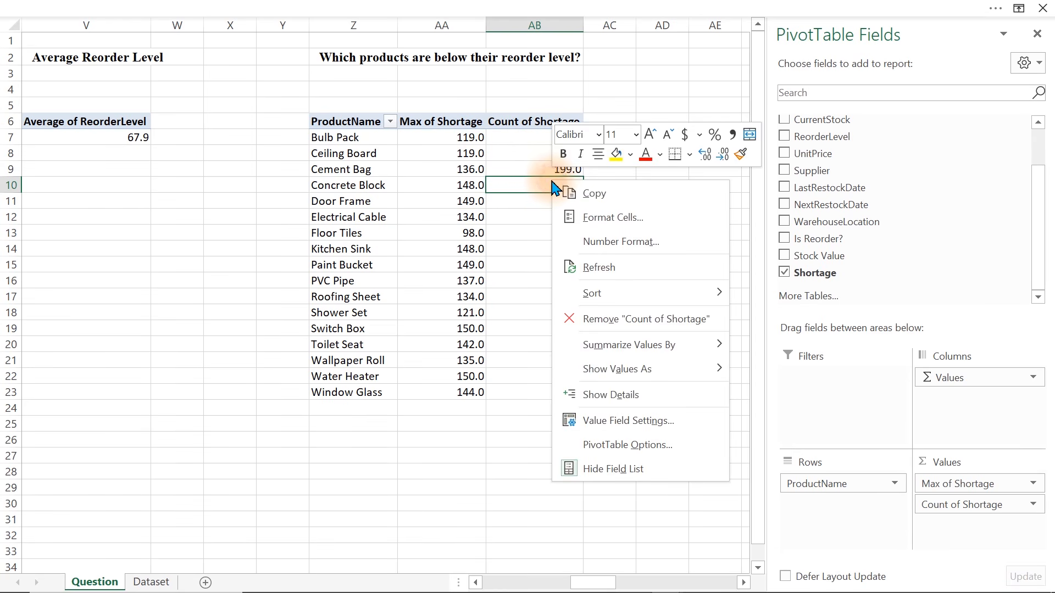
pyautogui.click(632, 421)
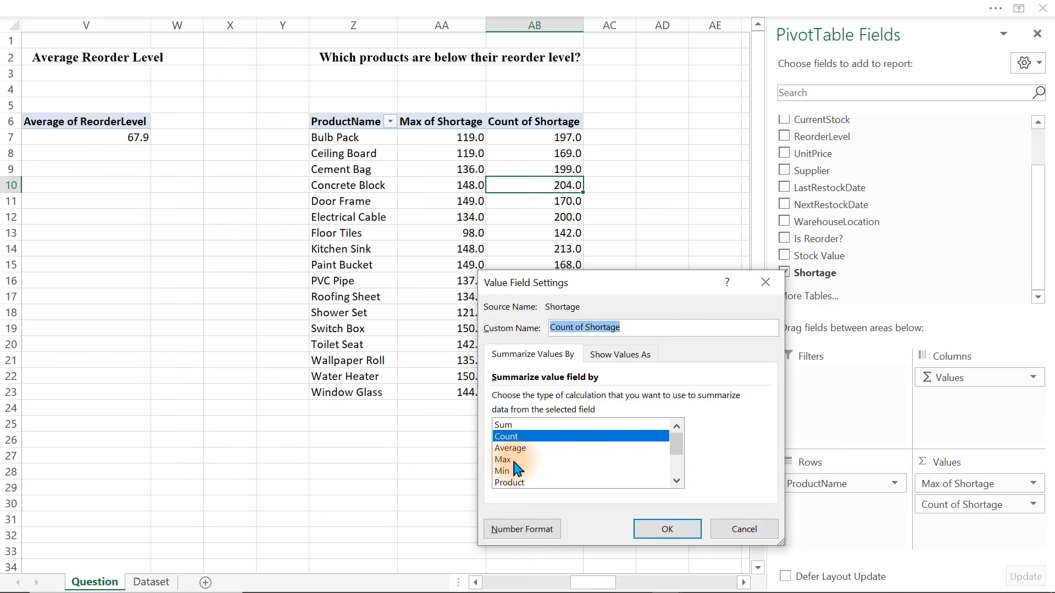
pyautogui.click(536, 460)
pyautogui.click(667, 529)
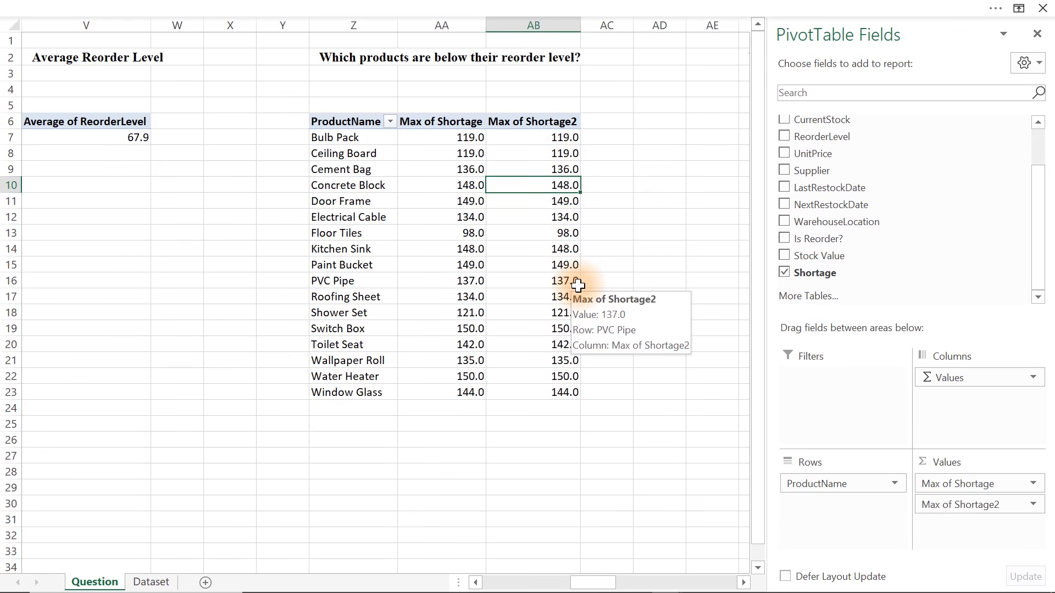
pyautogui.moveTo(617, 484); pyautogui.dragTo(599, 464)
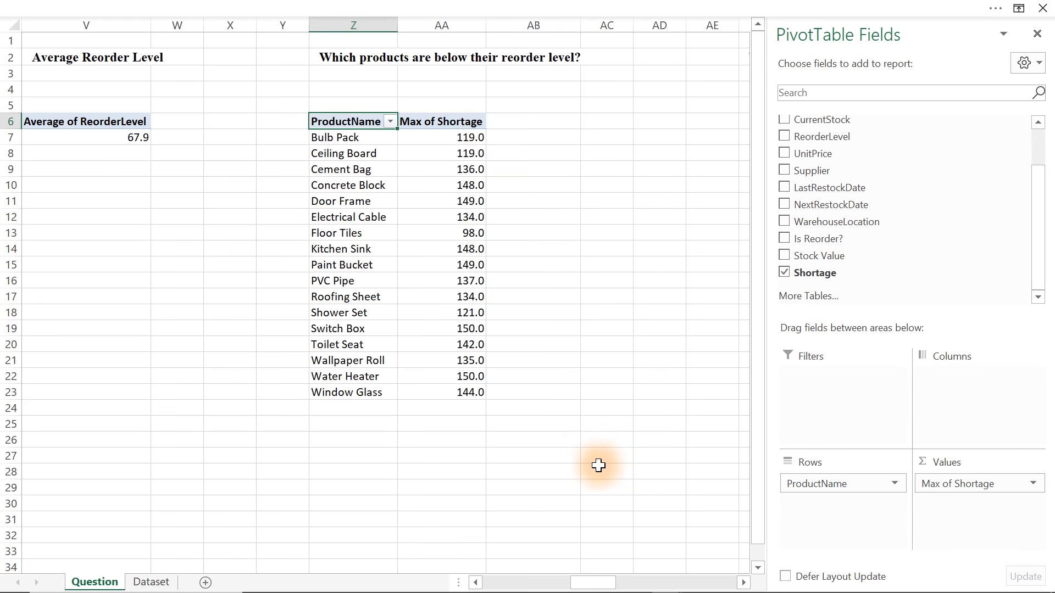
# Step: Sort the products in the PivotTable by Max of Shortage from largest to smallest
pyautogui.click(460, 135)
pyautogui.rightClick(461, 135)
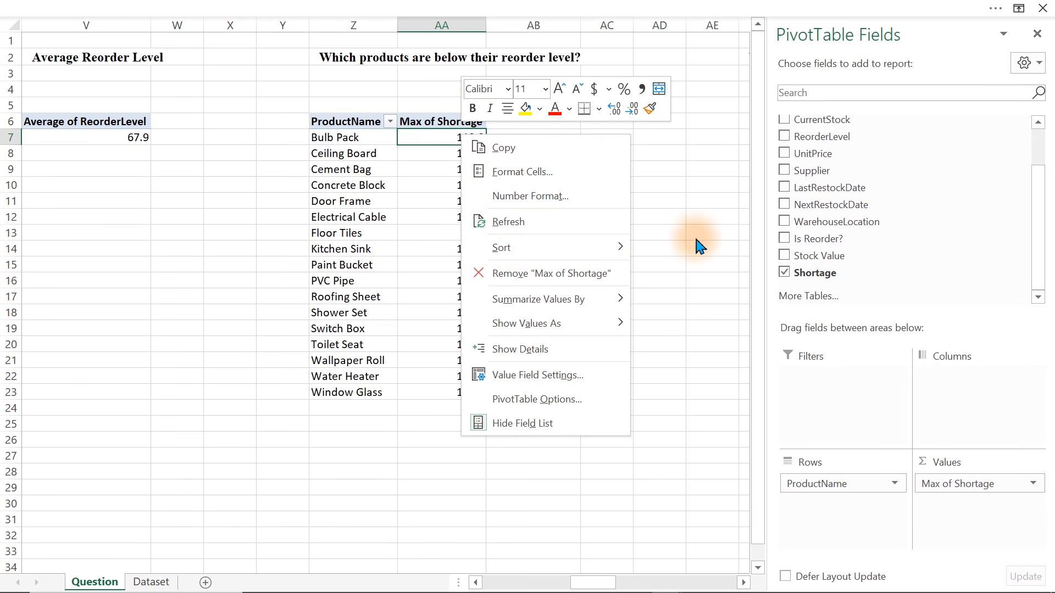
pyautogui.moveTo(563, 250)
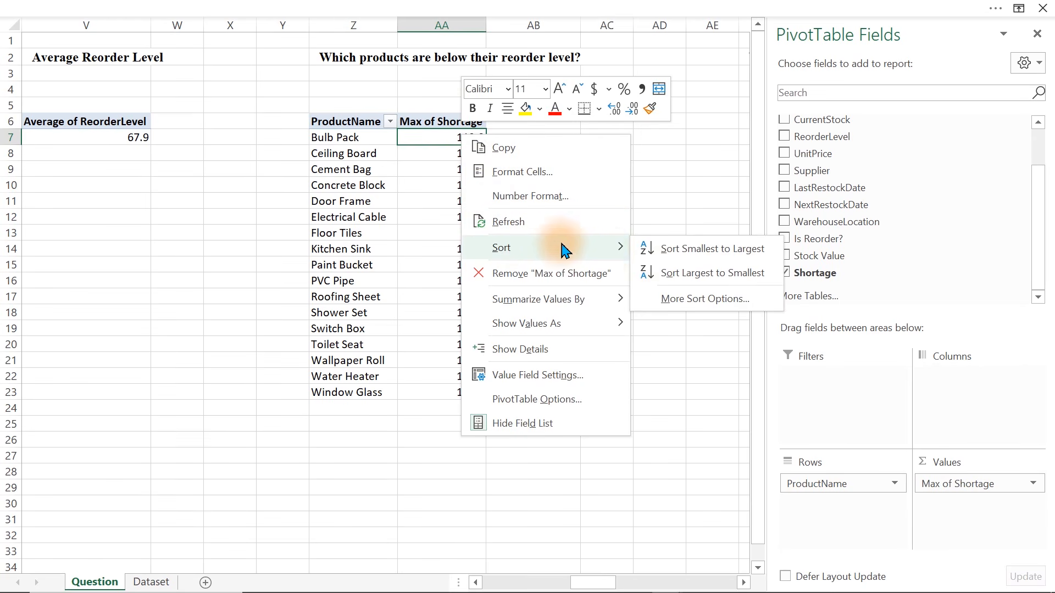
pyautogui.click(707, 274)
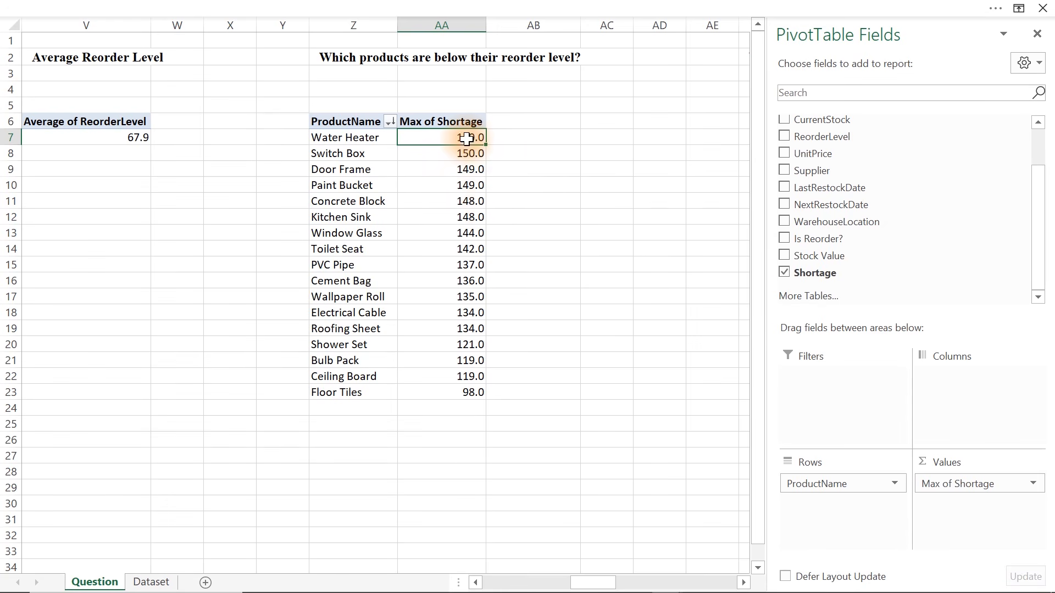
# Step: Show the Max of Shortage values in AA7:AA23 without decimal places
pyautogui.moveTo(464, 137); pyautogui.dragTo(479, 391)
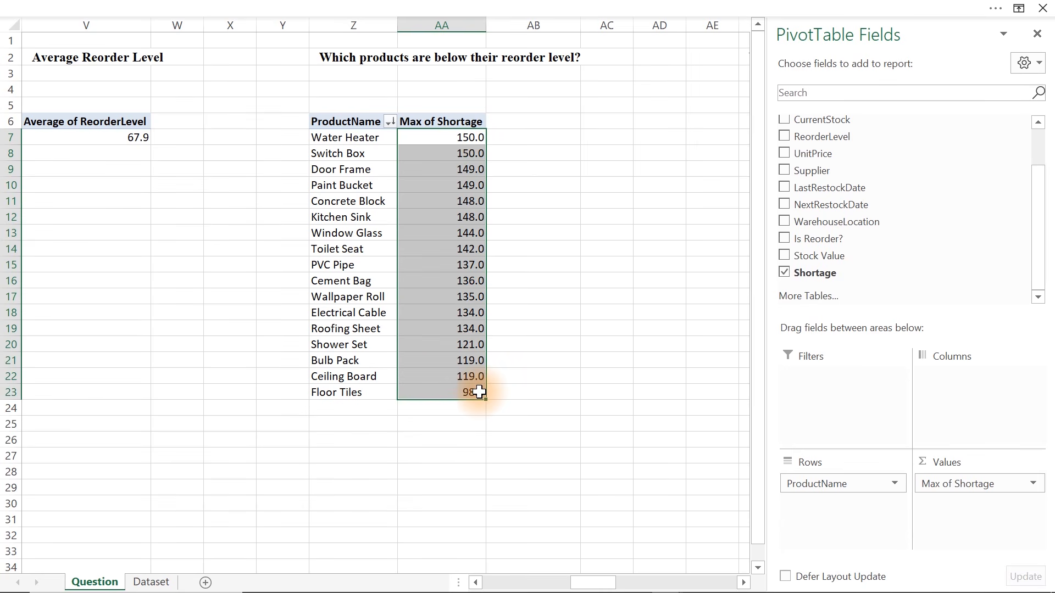
pyautogui.click(380, 8)
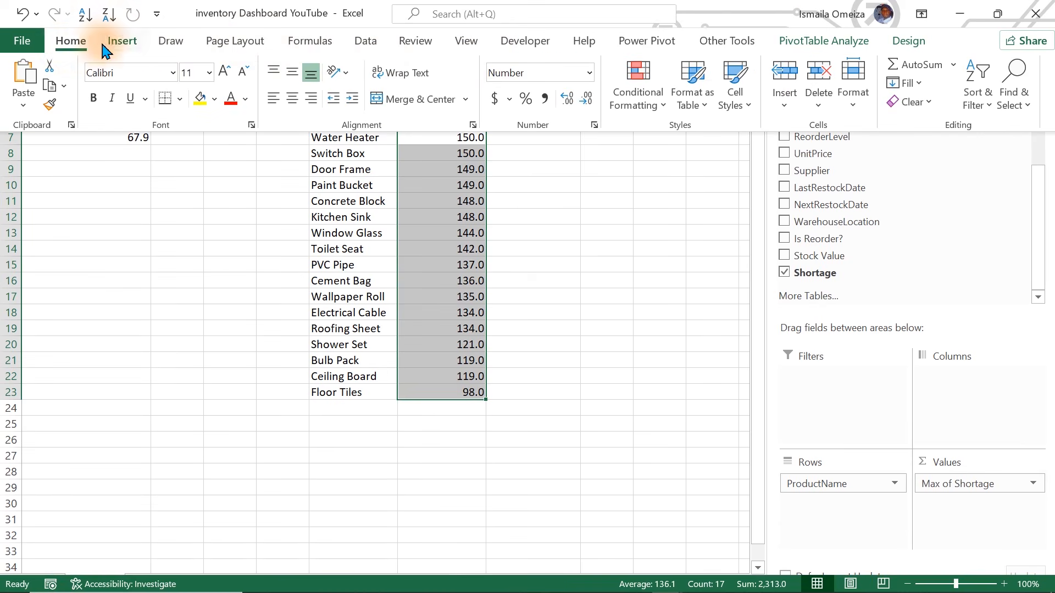
pyautogui.click(587, 100)
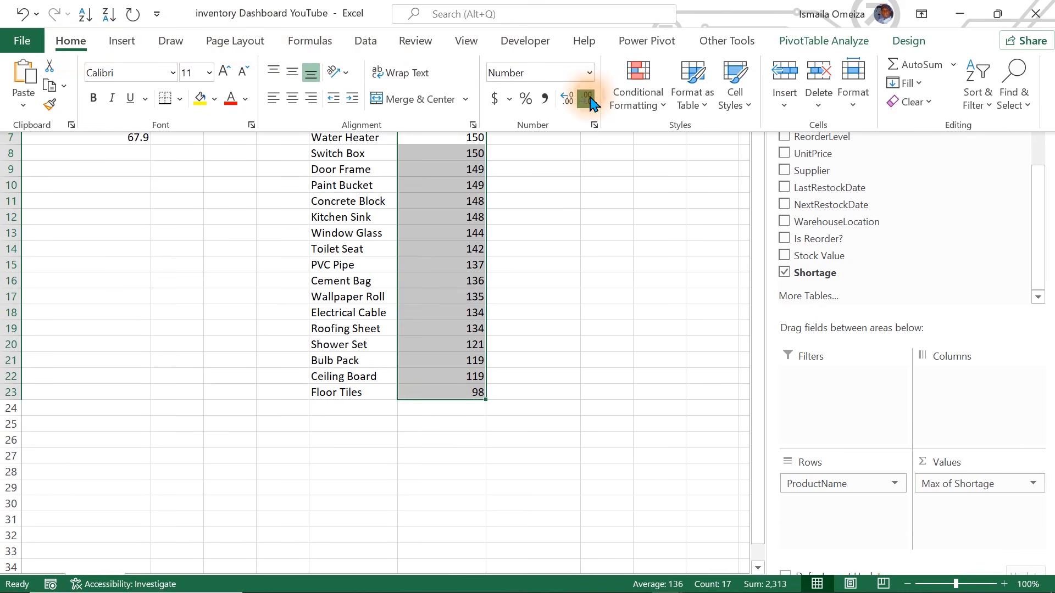
# Step: Copy the product shortage PivotTable in Z6:AA23 to AF6, under the question about the category with the most low-stock products
pyautogui.click(507, 267)
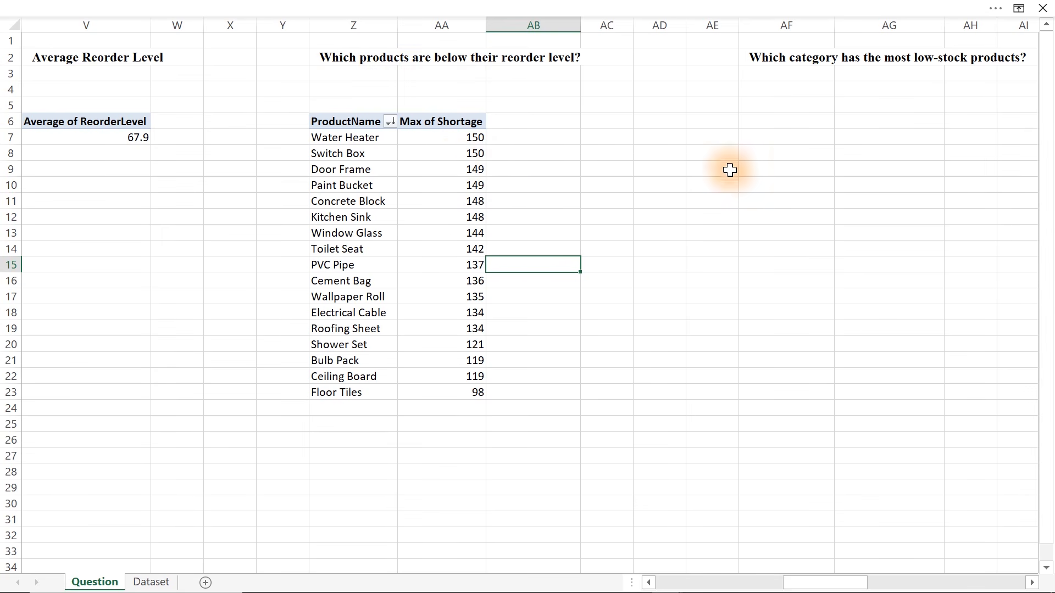
pyautogui.moveTo(346, 118); pyautogui.dragTo(474, 388)
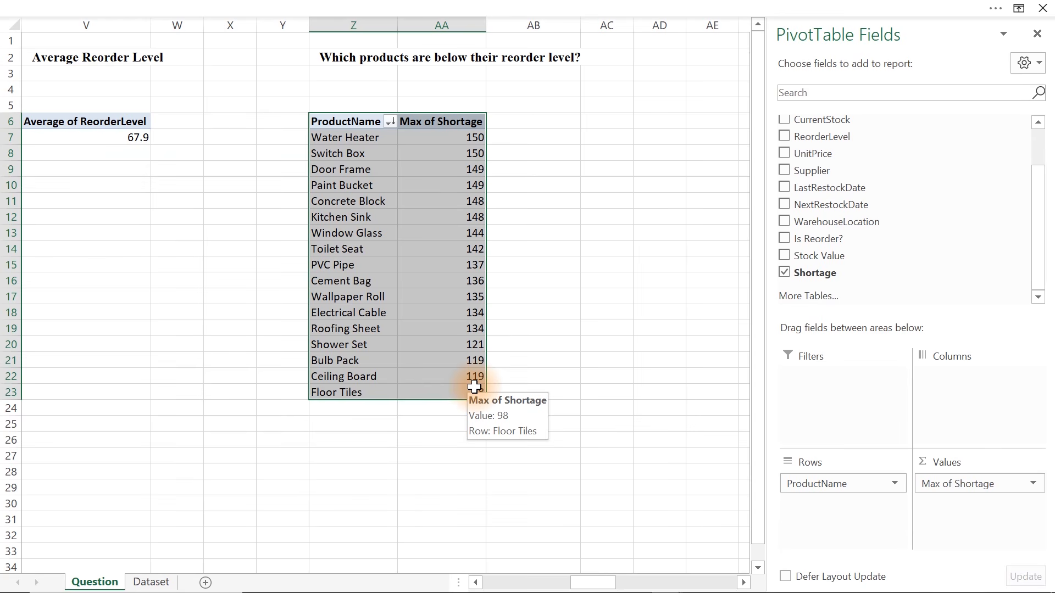
pyautogui.hotkey('ctrl', 'c')
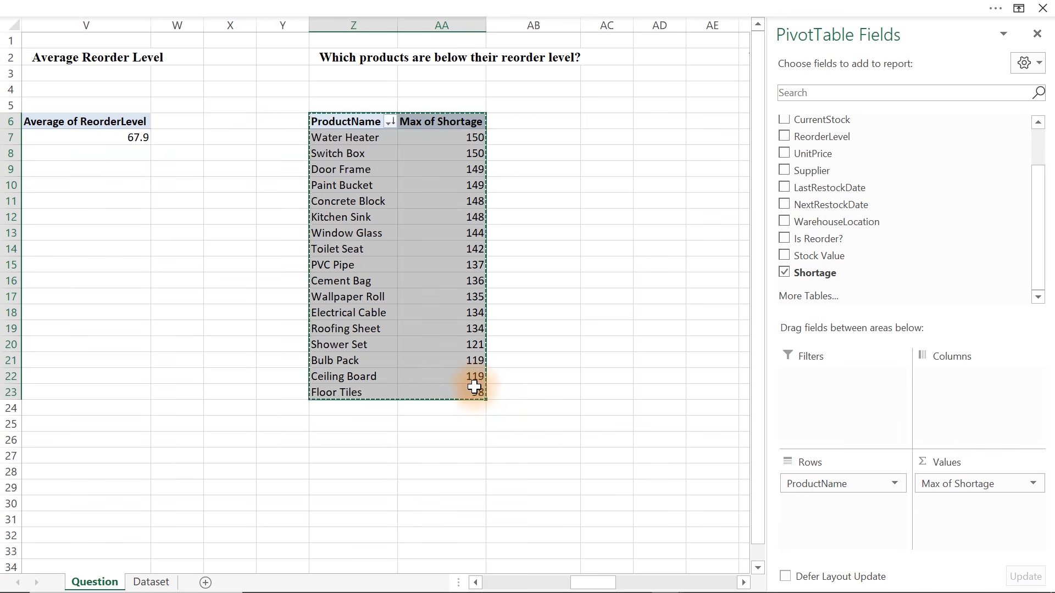
pyautogui.click(707, 328)
pyautogui.click(775, 134)
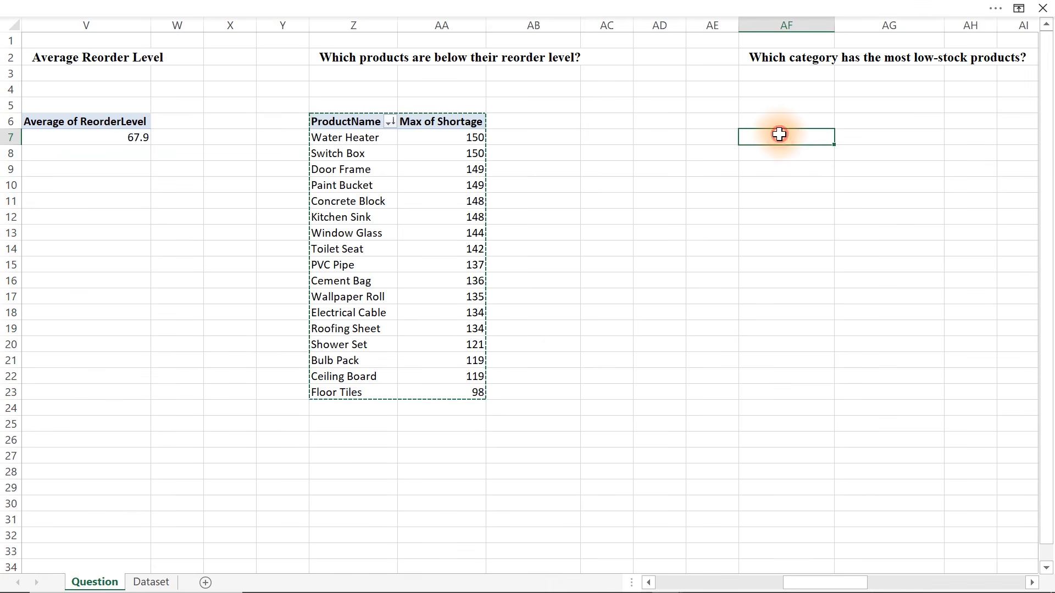
pyautogui.click(778, 121)
pyautogui.hotkey('ctrl', 'v')
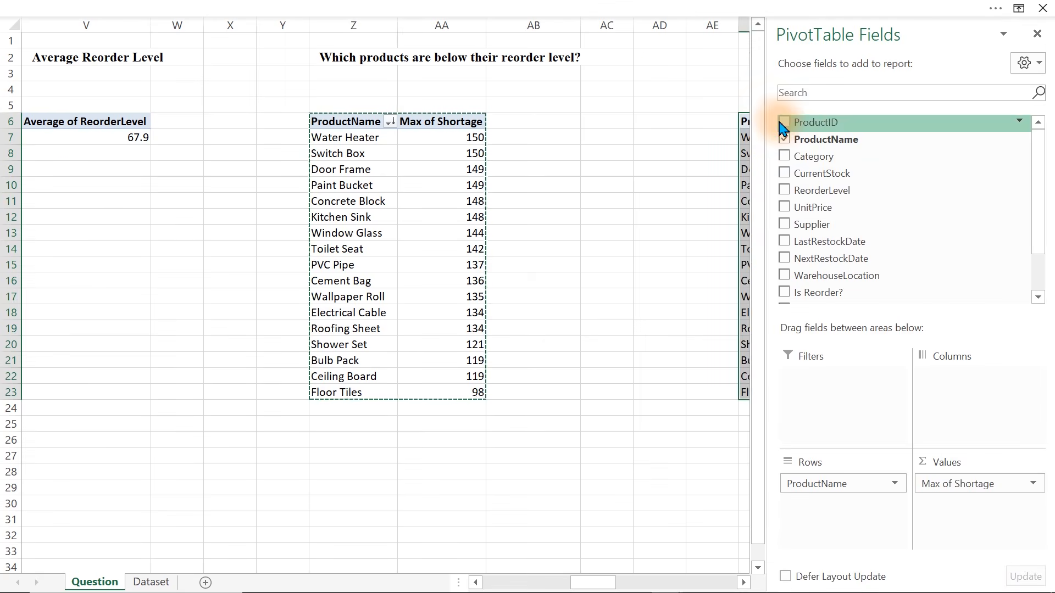
# Step: Remove Max of Shortage and ProductName from the copied PivotTable at AF6 and use Category as its row field
pyautogui.click(676, 222)
pyautogui.press('Right')
pyautogui.press('Right')
pyautogui.press('Right')
pyautogui.press('Right')
pyautogui.press('Right')
pyautogui.press('Right')
pyautogui.press('Right')
pyautogui.press('Right')
pyautogui.press('Right')
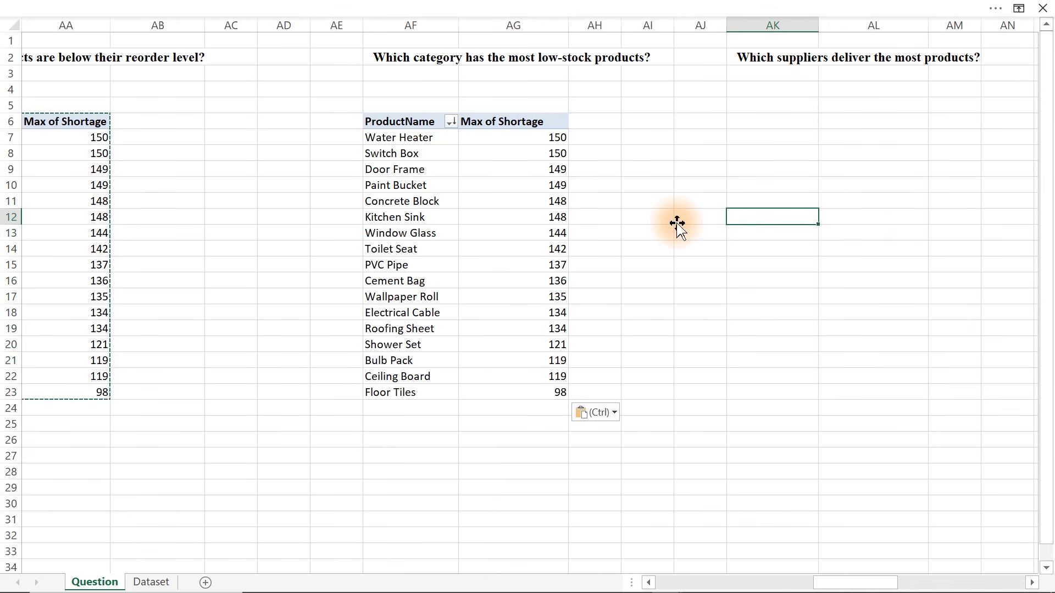
pyautogui.press('Right')
pyautogui.press('Right')
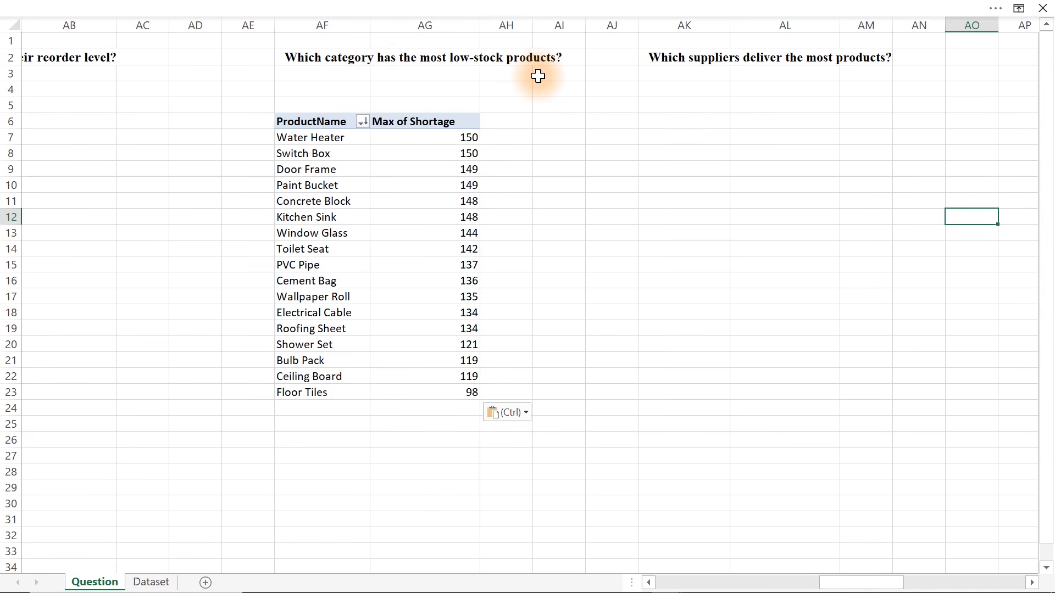
pyautogui.click(382, 183)
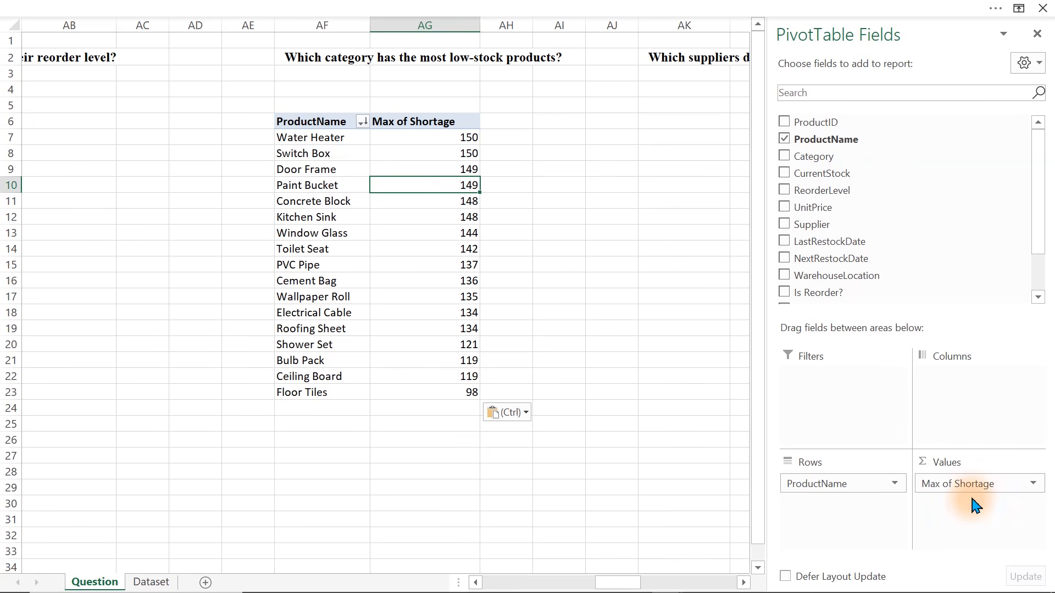
pyautogui.moveTo(975, 483); pyautogui.dragTo(659, 478)
pyautogui.moveTo(824, 492); pyautogui.dragTo(570, 438)
pyautogui.moveTo(801, 159); pyautogui.dragTo(830, 509)
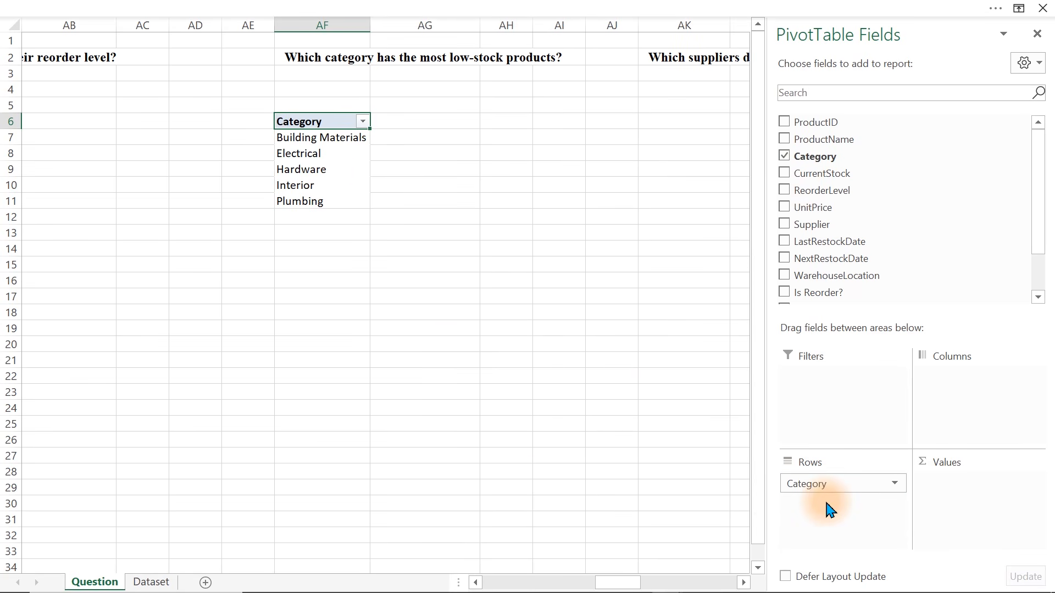
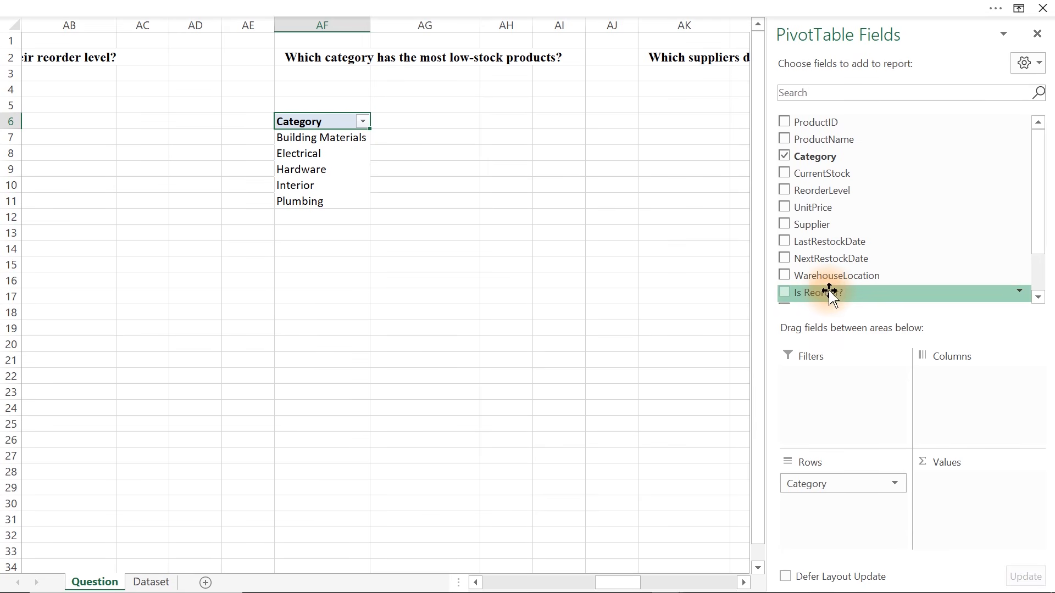
# Step: Add Is Reorder? as a report filter and UnitPrice as a value summarized by Count to the category PivotTable
pyautogui.moveTo(823, 295); pyautogui.dragTo(832, 389)
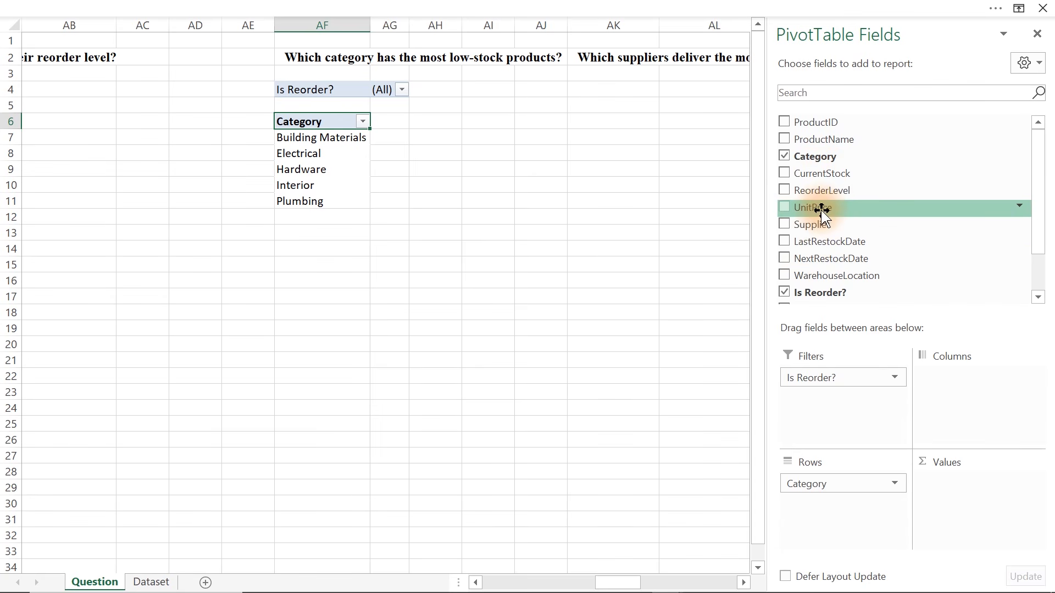
pyautogui.moveTo(822, 209); pyautogui.dragTo(953, 492)
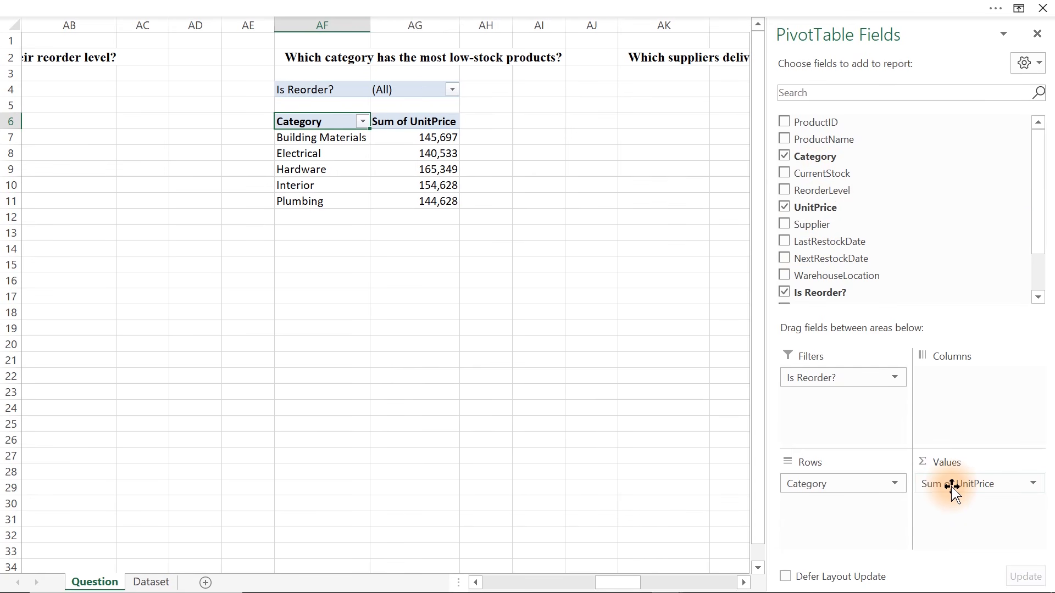
pyautogui.click(953, 495)
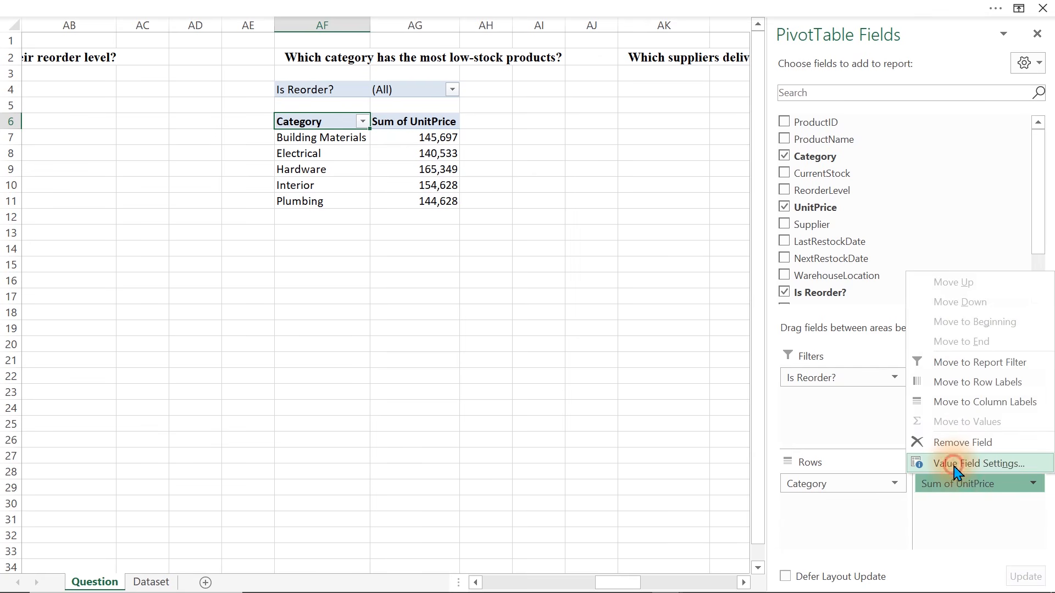
pyautogui.click(954, 464)
pyautogui.click(141, 406)
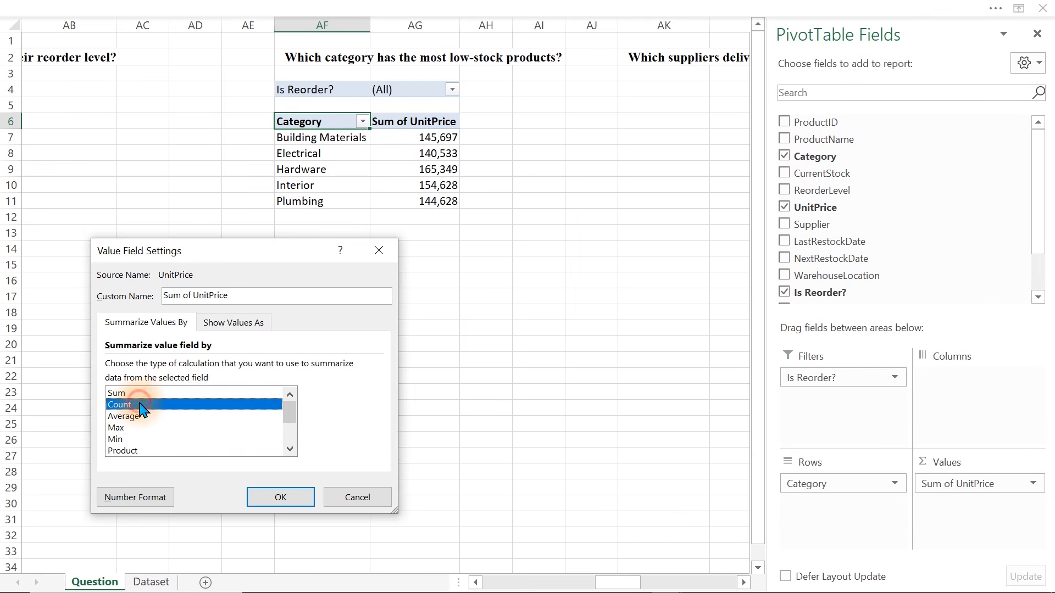
pyautogui.click(281, 497)
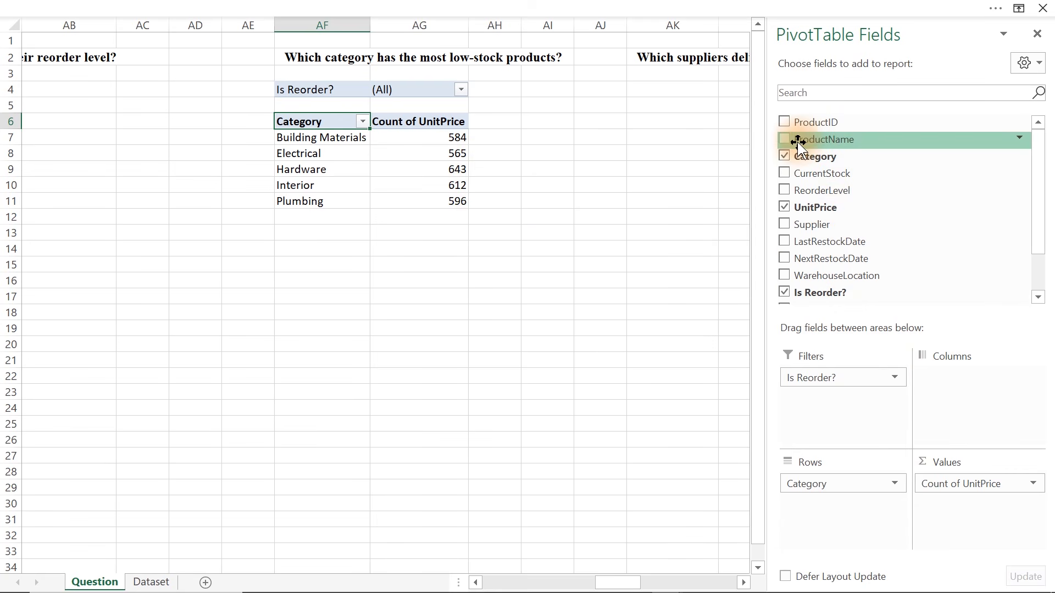
# Step: Try ProductName as a second value field, remove it, and rename the UnitPrice count to Total Products
pyautogui.moveTo(808, 140); pyautogui.dragTo(966, 510)
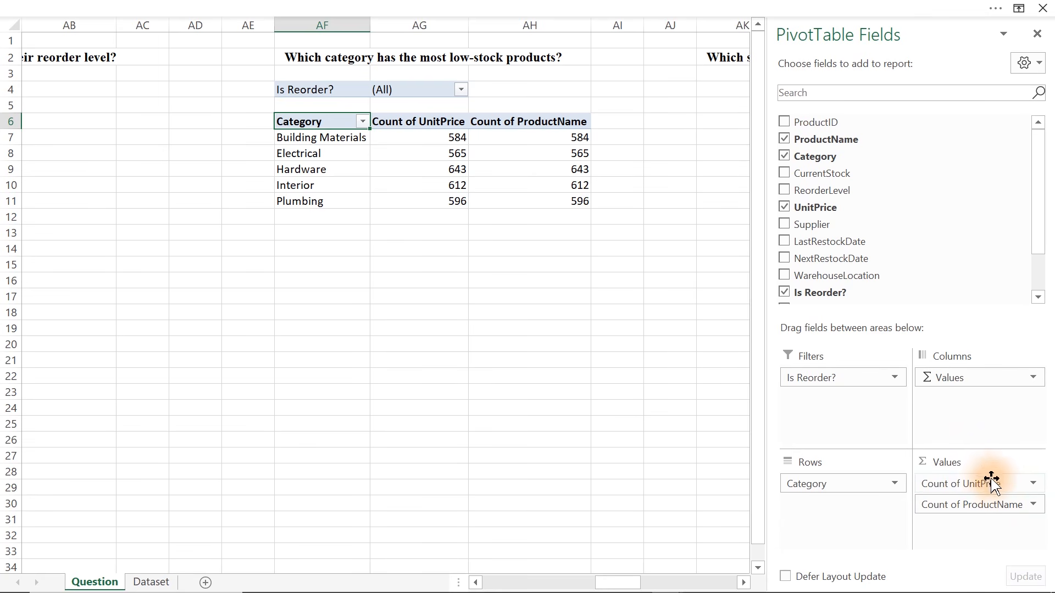
pyautogui.moveTo(970, 505); pyautogui.dragTo(590, 430)
pyautogui.doubleClick(415, 124)
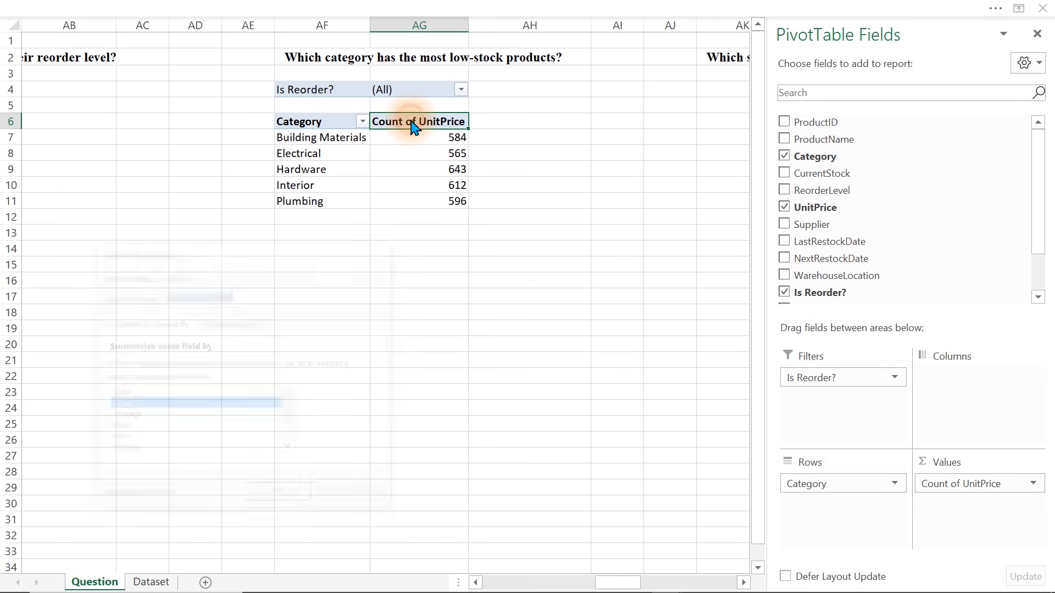
pyautogui.write('To')
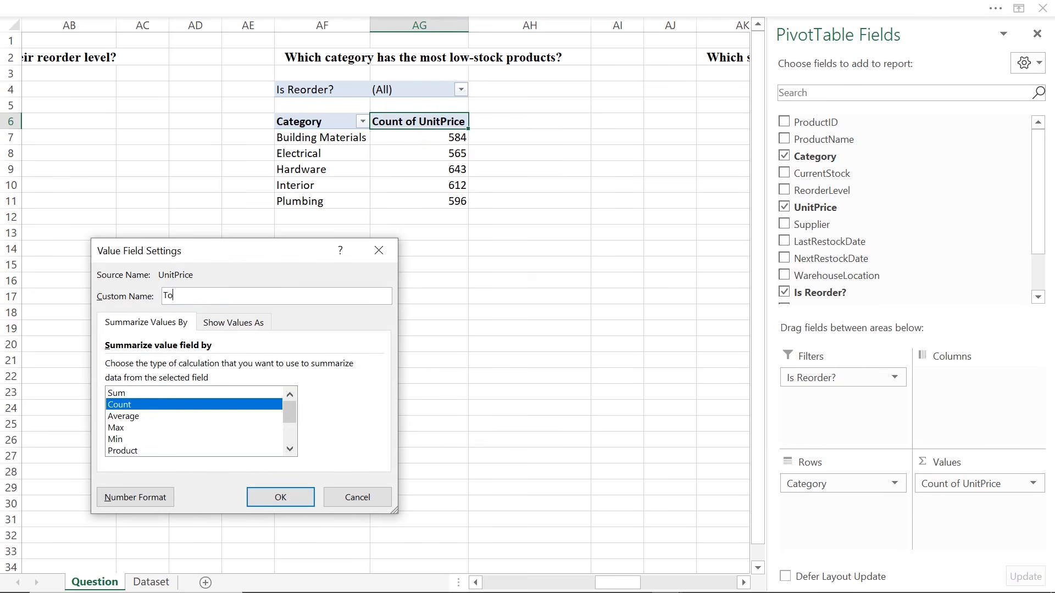
pyautogui.write('tal Products')
pyautogui.press('Return')
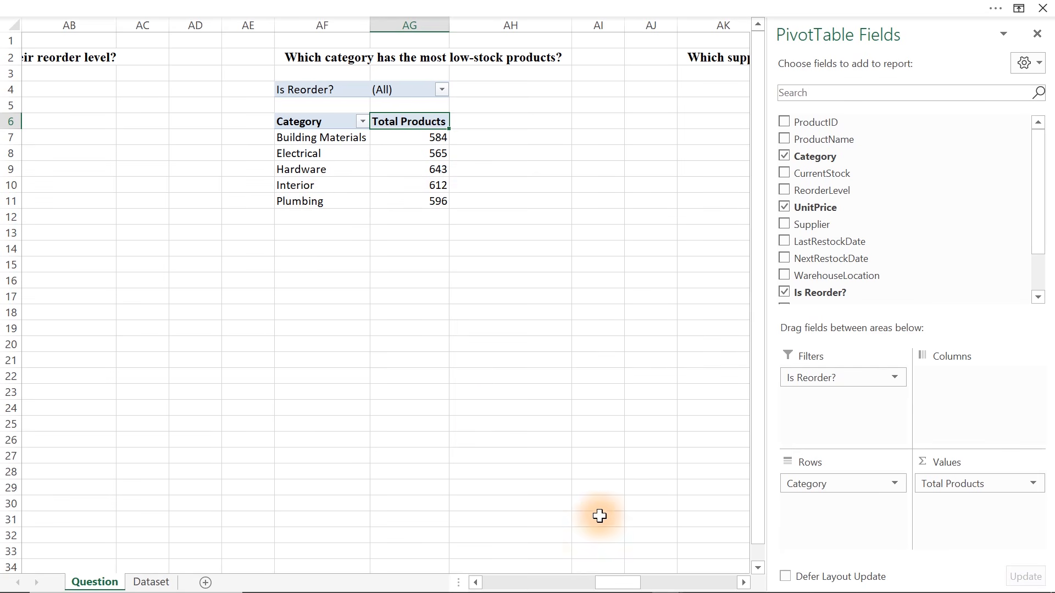
# Step: Copy the category PivotTable with its report filter, AF4:AG11, to AK4 under the question about which suppliers deliver the most products
pyautogui.moveTo(621, 568)
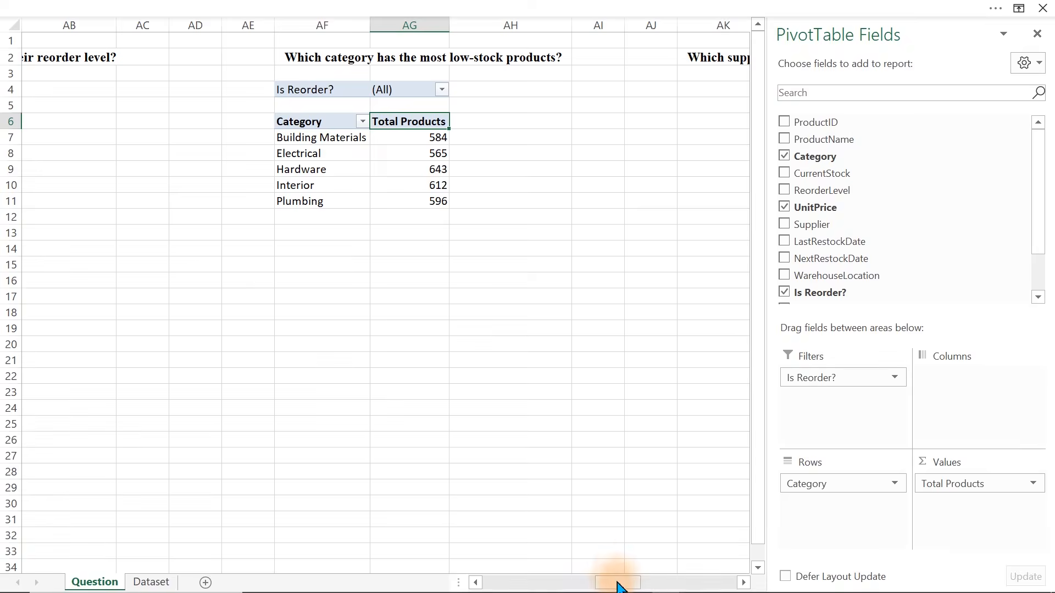
pyautogui.moveTo(617, 585); pyautogui.dragTo(633, 583)
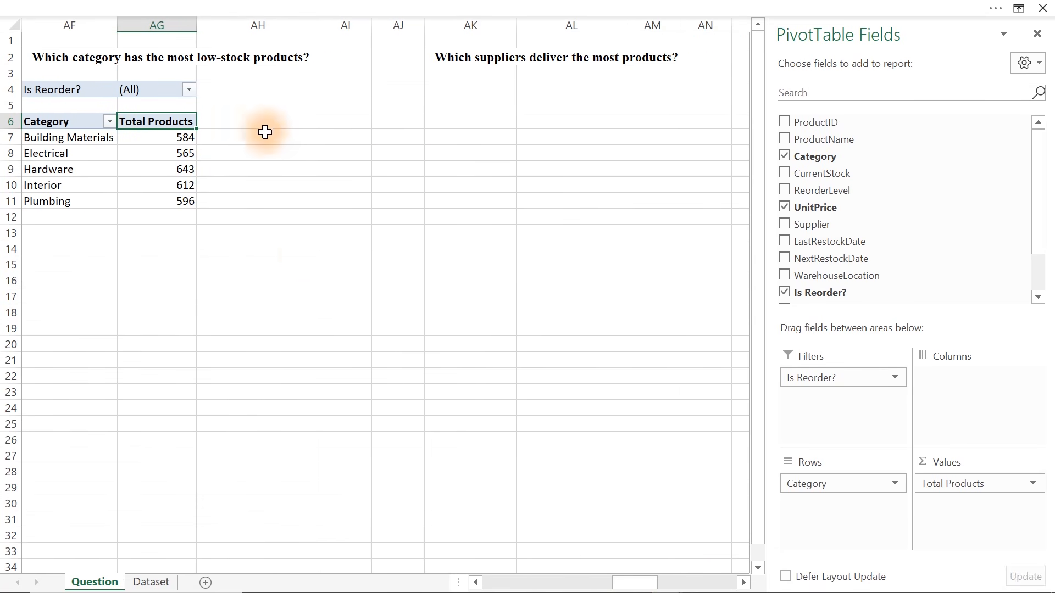
pyautogui.moveTo(179, 89); pyautogui.dragTo(106, 184)
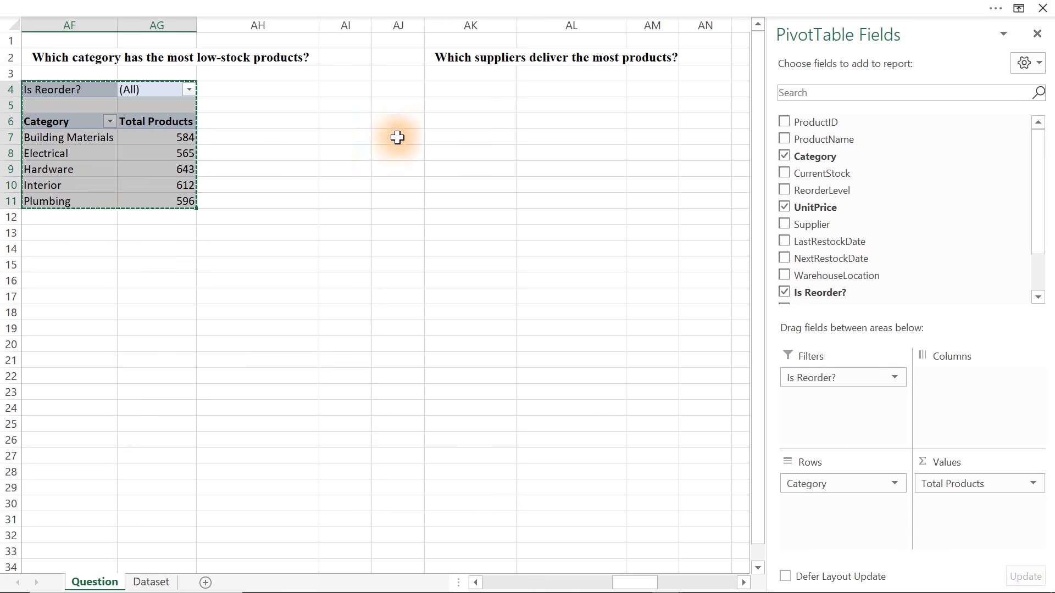
pyautogui.click(472, 100)
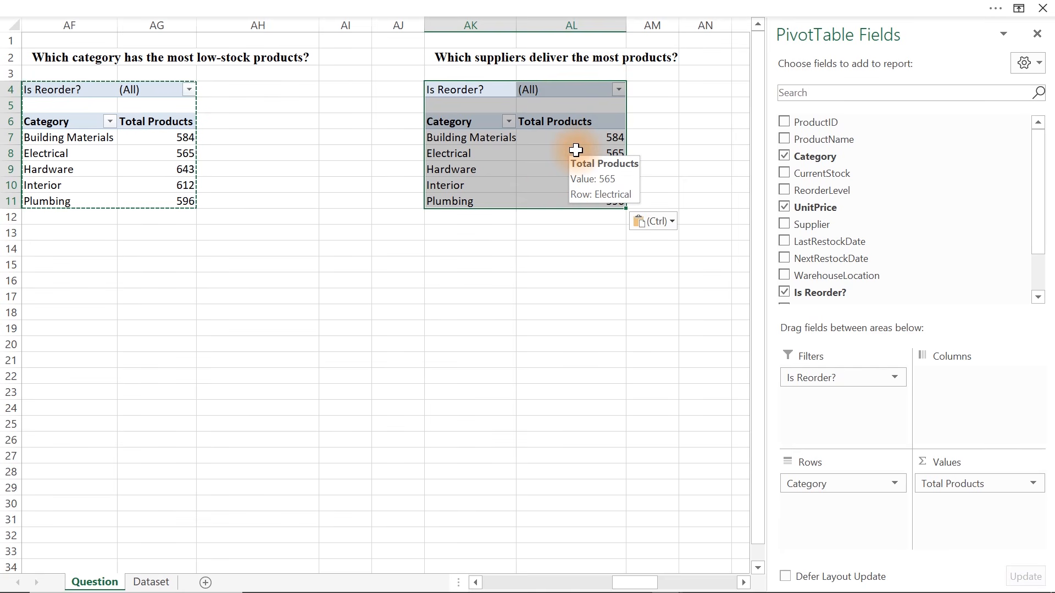
# Step: Replace Category with Supplier as the row field of the PivotTable at AK4 and remove its Is Reorder? filter
pyautogui.moveTo(843, 485); pyautogui.dragTo(599, 467)
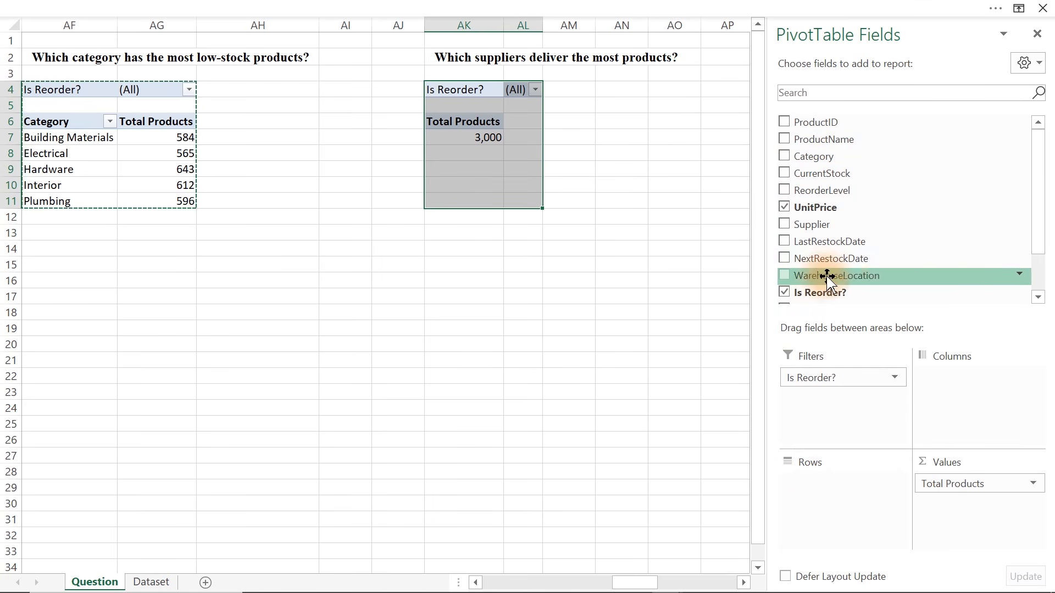
pyautogui.moveTo(827, 226); pyautogui.dragTo(829, 484)
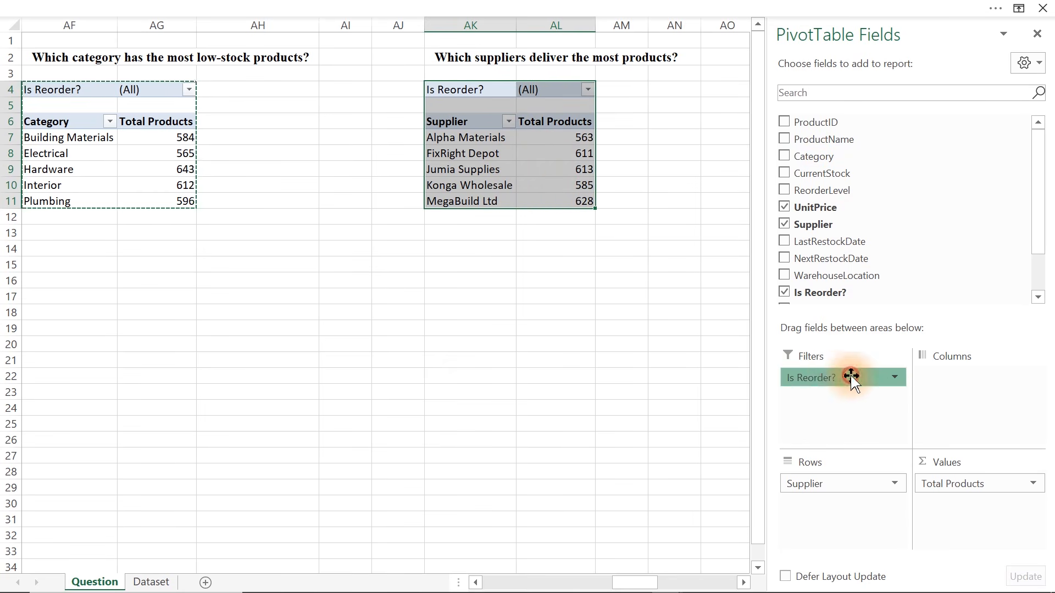
pyautogui.moveTo(650, 362); pyautogui.dragTo(649, 354)
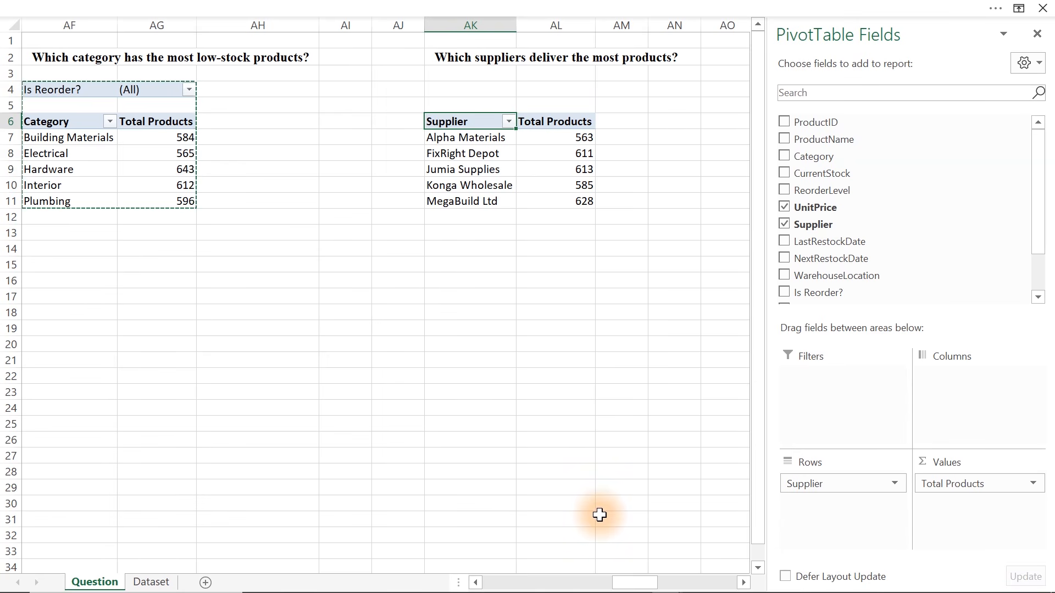
# Step: Filter the category PivotTable to show only items where Is Reorder? is TRUE
pyautogui.hscroll(-3, 599, 515)
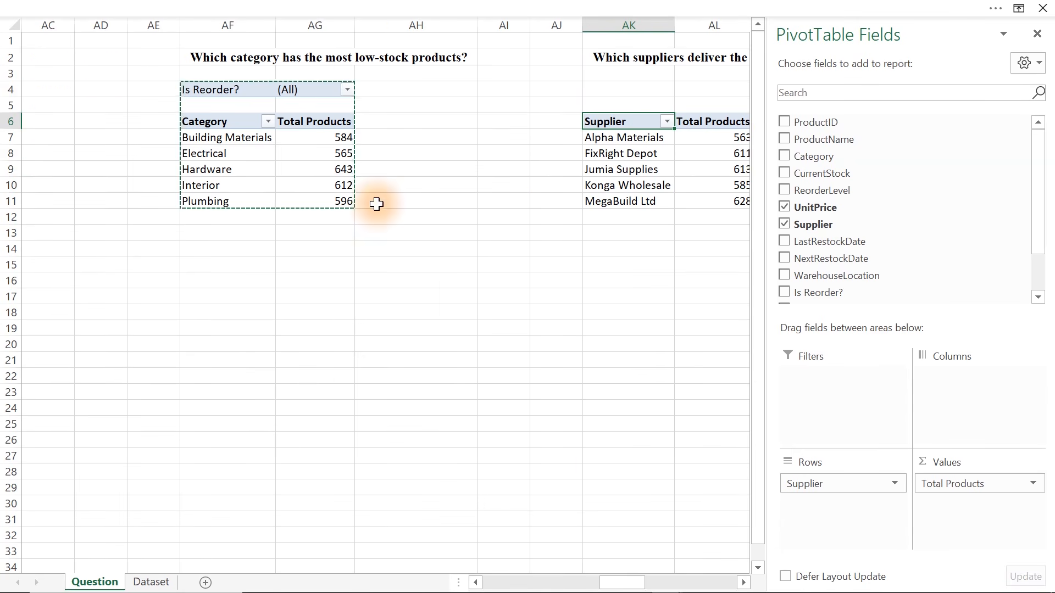
pyautogui.click(348, 91)
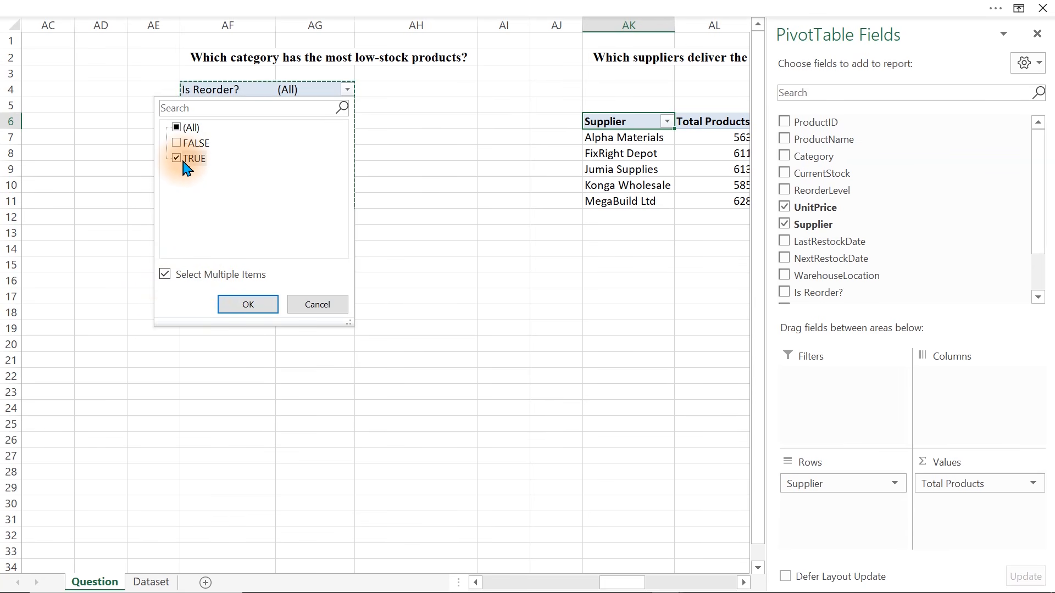
pyautogui.click(259, 305)
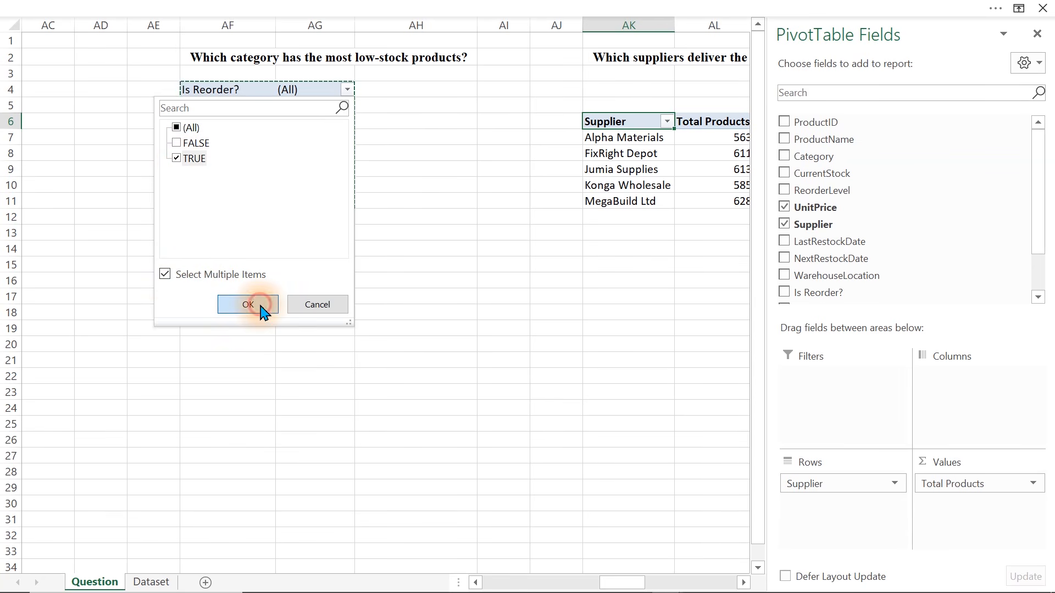
# Step: Copy the supplier PivotTable in AK6:AL11 to AQ6, under the question about overstocking products
pyautogui.click(606, 285)
pyautogui.press('Right')
pyautogui.press('Right')
pyautogui.press('Right')
pyautogui.press('Right')
pyautogui.press('Right')
pyautogui.press('Right')
pyautogui.press('Right')
pyautogui.press('Right')
pyautogui.press('Right')
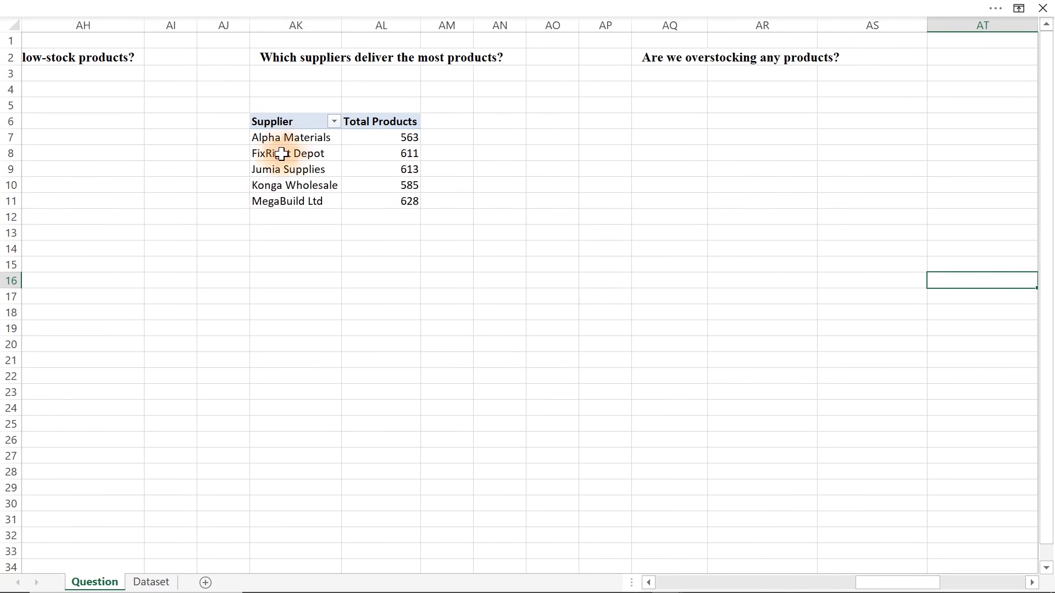
pyautogui.click(270, 113)
pyautogui.moveTo(369, 168); pyautogui.dragTo(382, 198)
pyautogui.hotkey('ctrl', 'c')
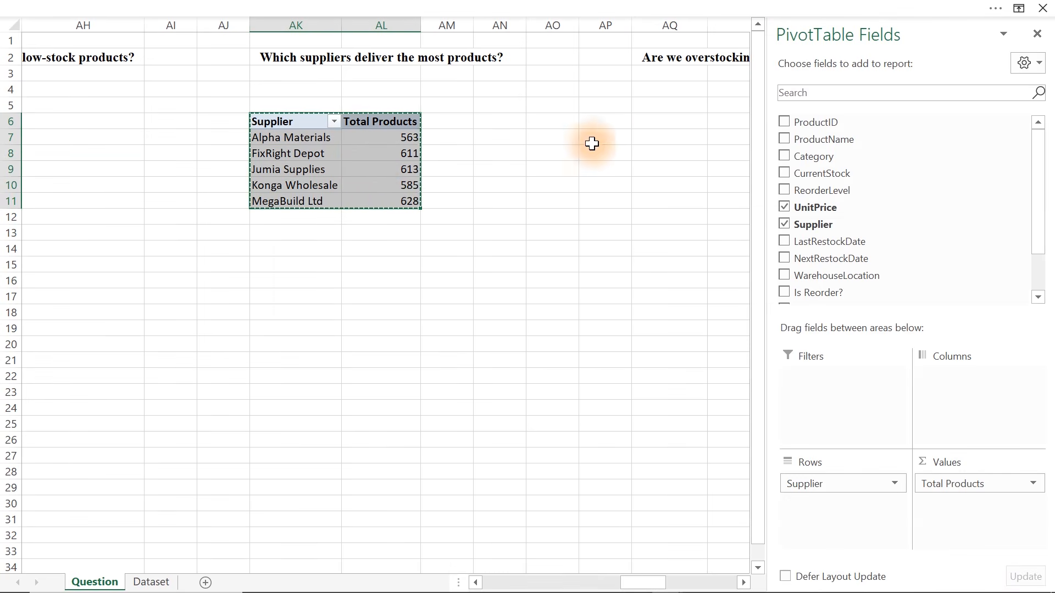
pyautogui.click(664, 133)
pyautogui.click(669, 119)
pyautogui.hotkey('ctrl', 'v')
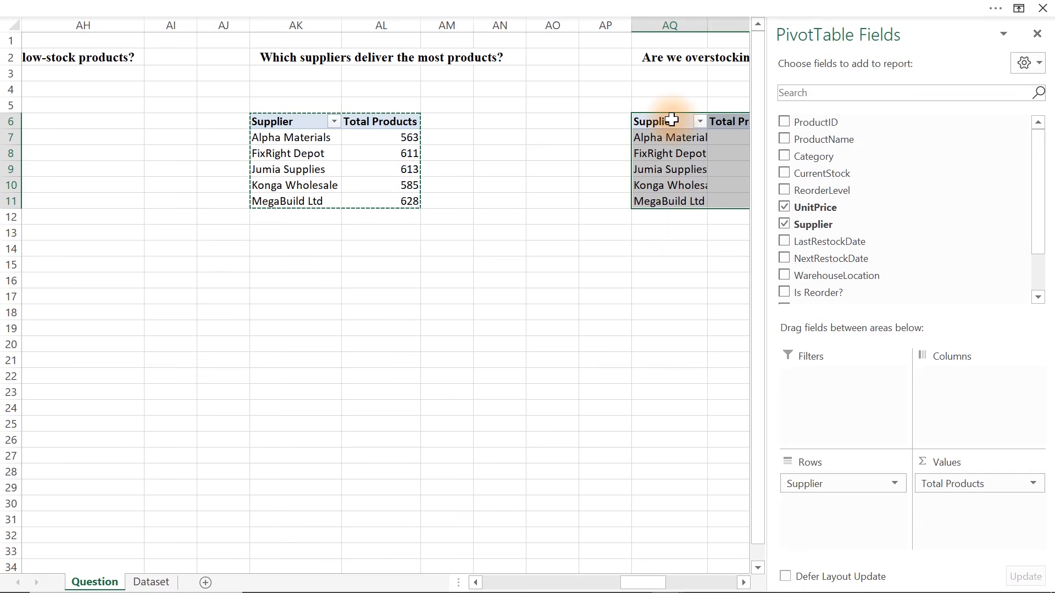
# Step: Remove the Supplier and Total Products fields from the copied PivotTable at AQ6 under the overstocking question
pyautogui.click(647, 232)
pyautogui.press('Right')
pyautogui.press('Right')
pyautogui.press('Right')
pyautogui.press('Right')
pyautogui.press('Right')
pyautogui.press('Right')
pyautogui.press('Right')
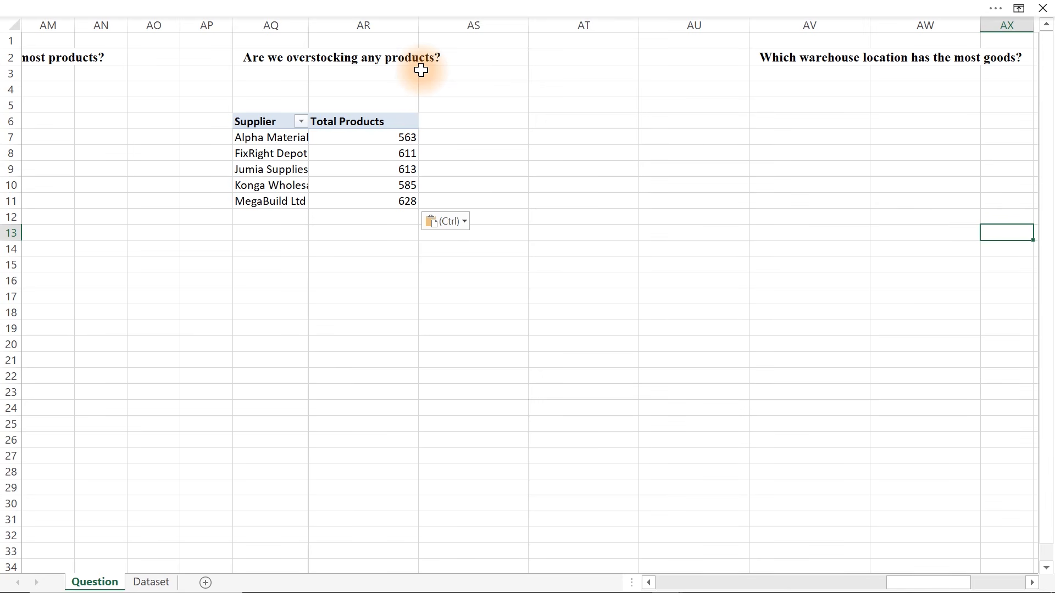
pyautogui.click(337, 143)
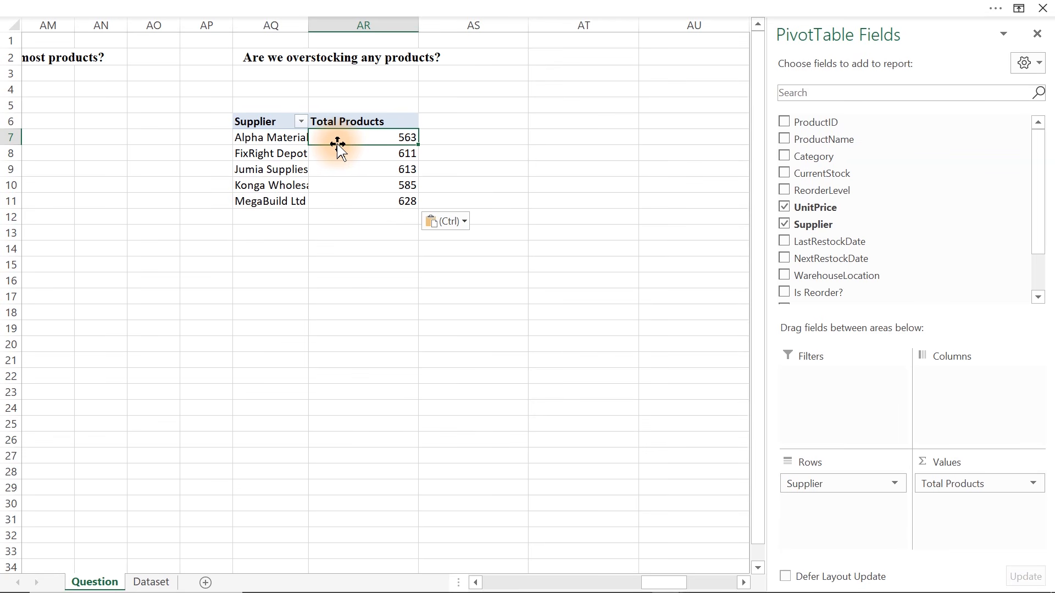
pyautogui.click(844, 485)
pyautogui.moveTo(845, 486); pyautogui.dragTo(497, 483)
pyautogui.moveTo(973, 491); pyautogui.dragTo(559, 501)
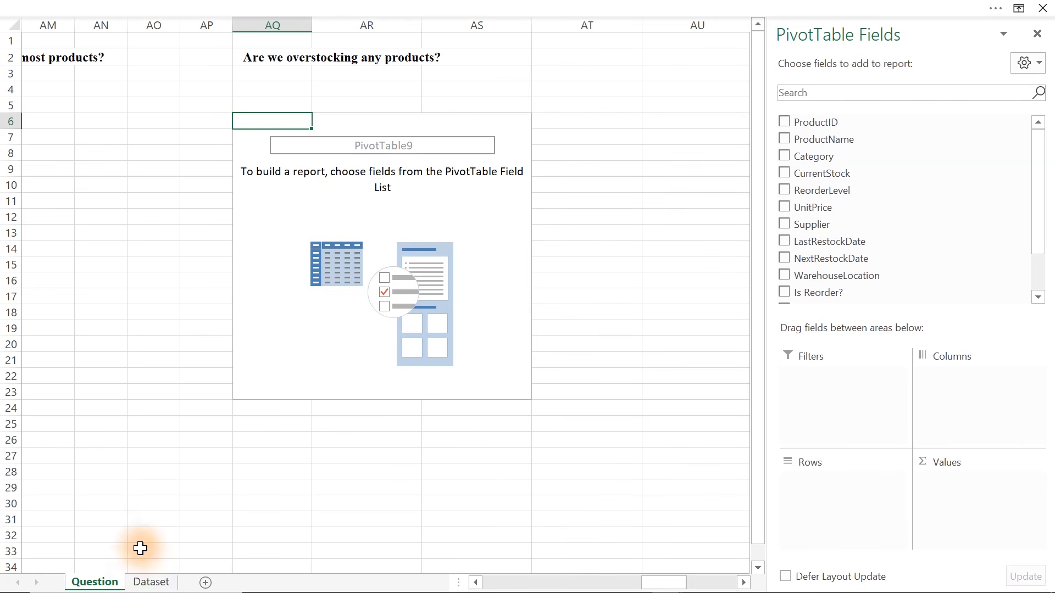
# Step: Add an OverStocked column header in N1 of the Dataset table and fit the column width to it
pyautogui.click(147, 584)
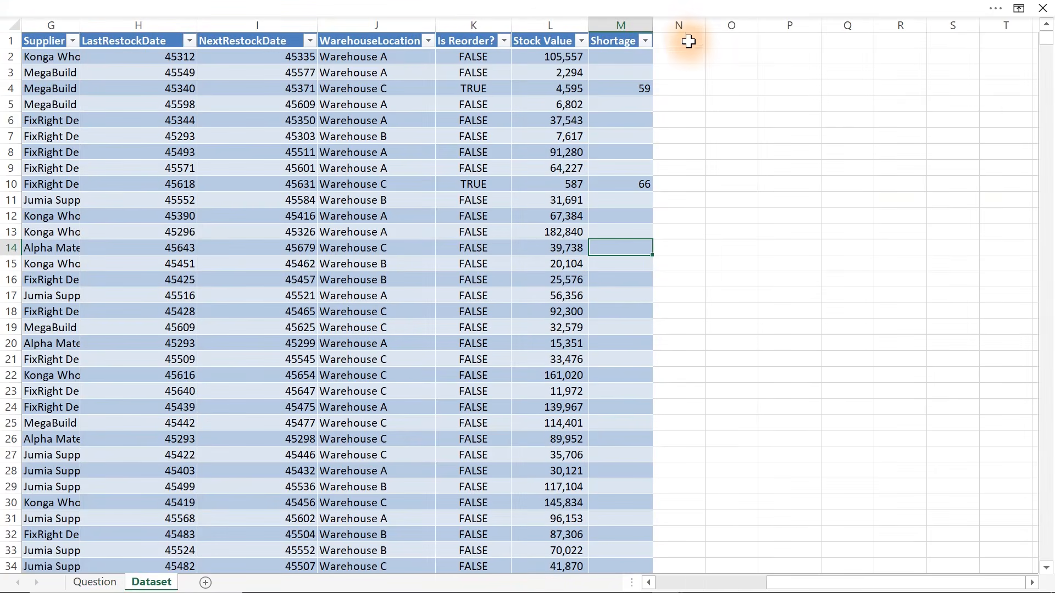
pyautogui.click(681, 41)
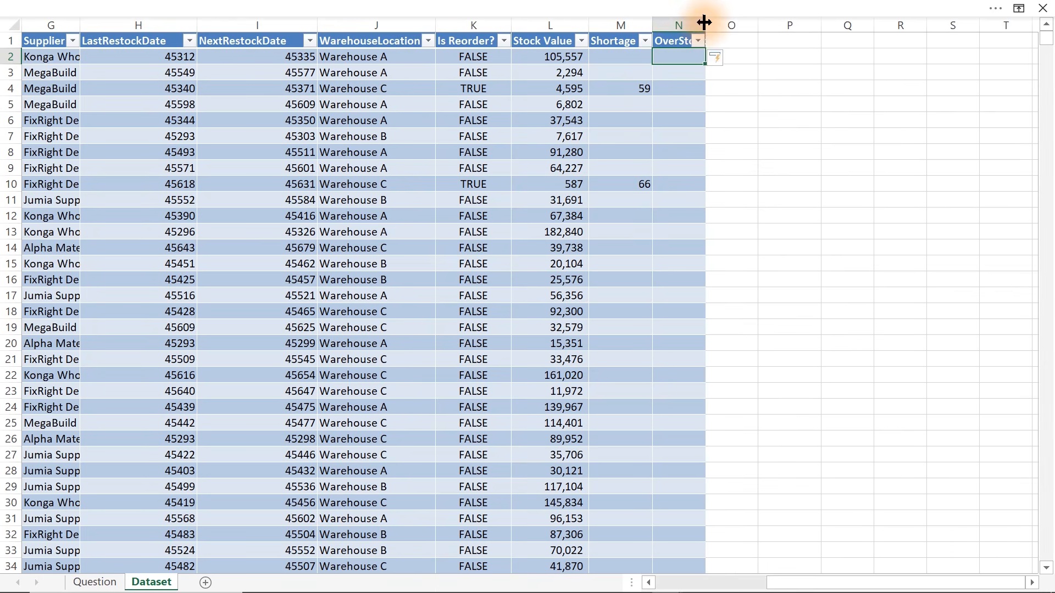
pyautogui.doubleClick(705, 24)
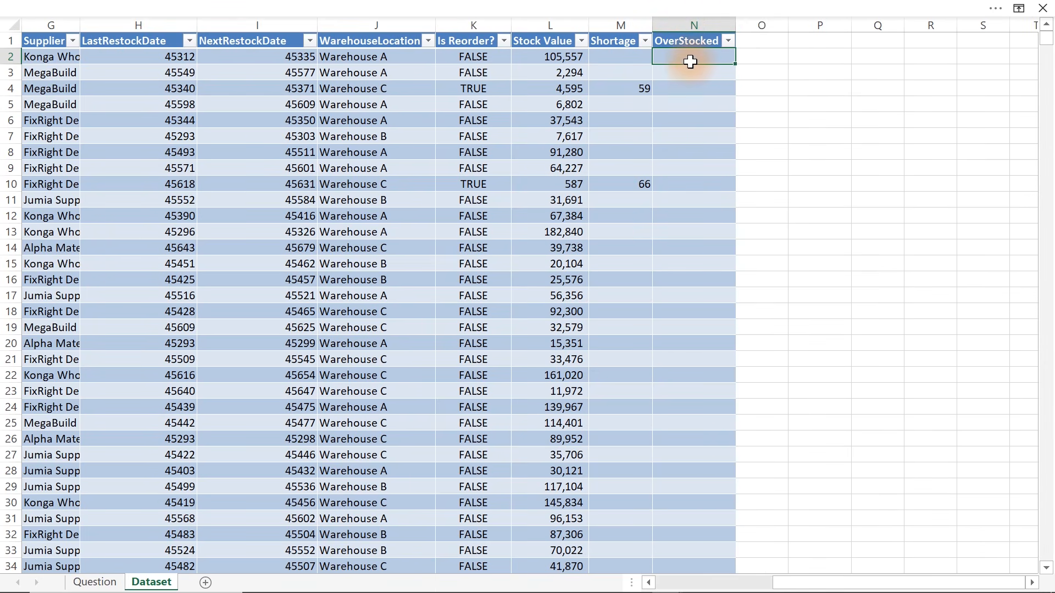
# Step: Start an IF formula in N2 of the OverStocked column that tests whether CurrentStock is greater than ReorderLevel
pyautogui.write('=if(')
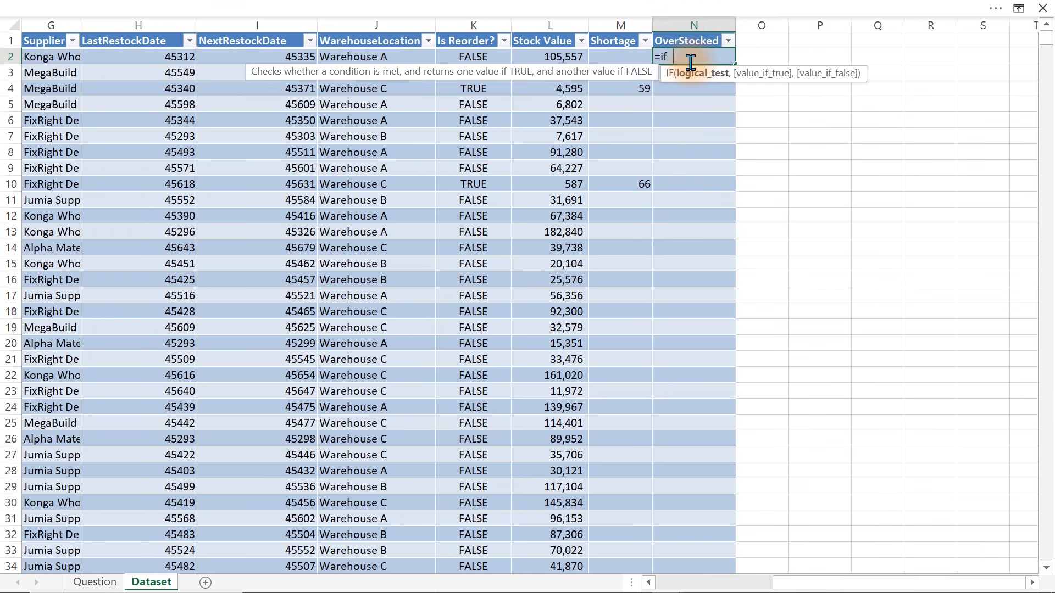
pyautogui.press('Tab')
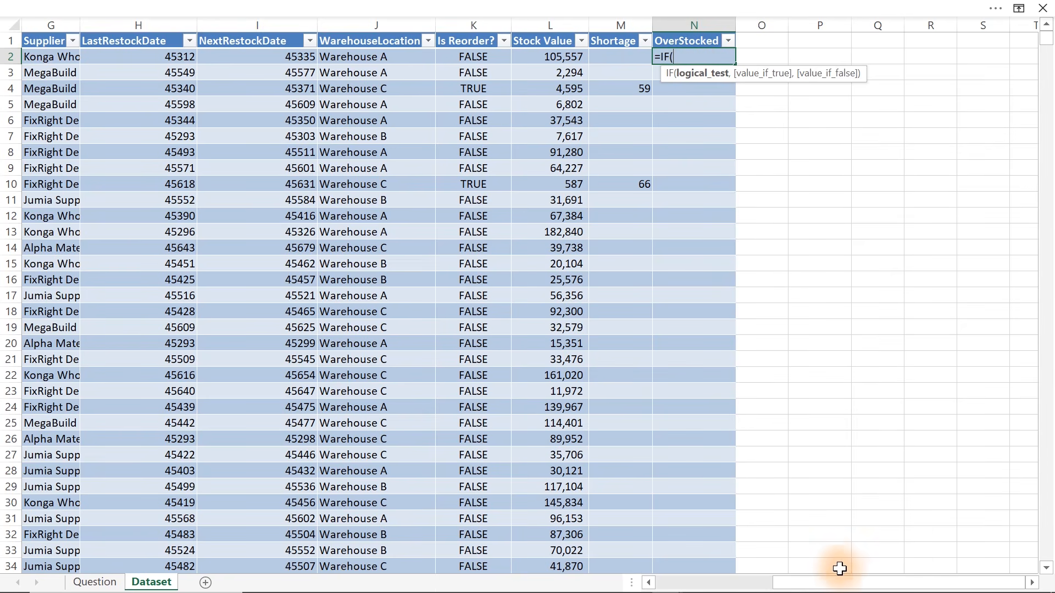
pyautogui.moveTo(853, 587); pyautogui.dragTo(715, 585)
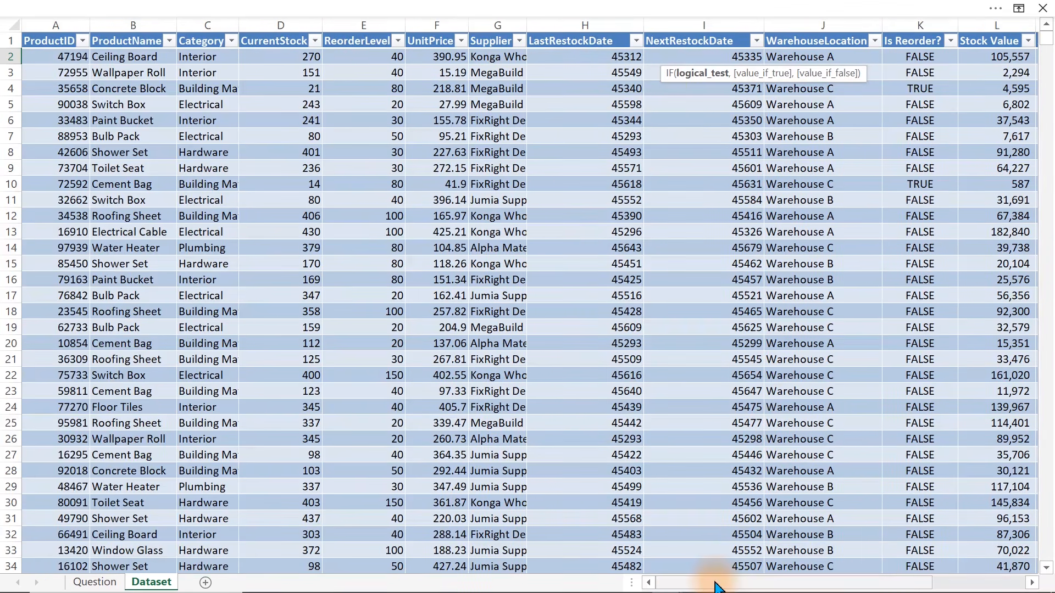
pyautogui.click(274, 52)
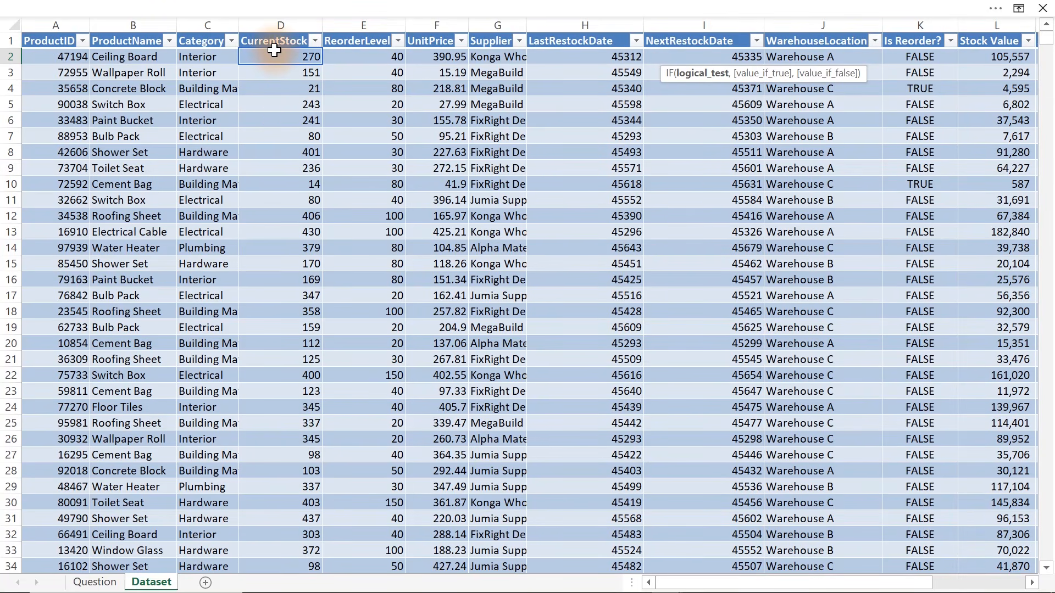
pyautogui.click(345, 52)
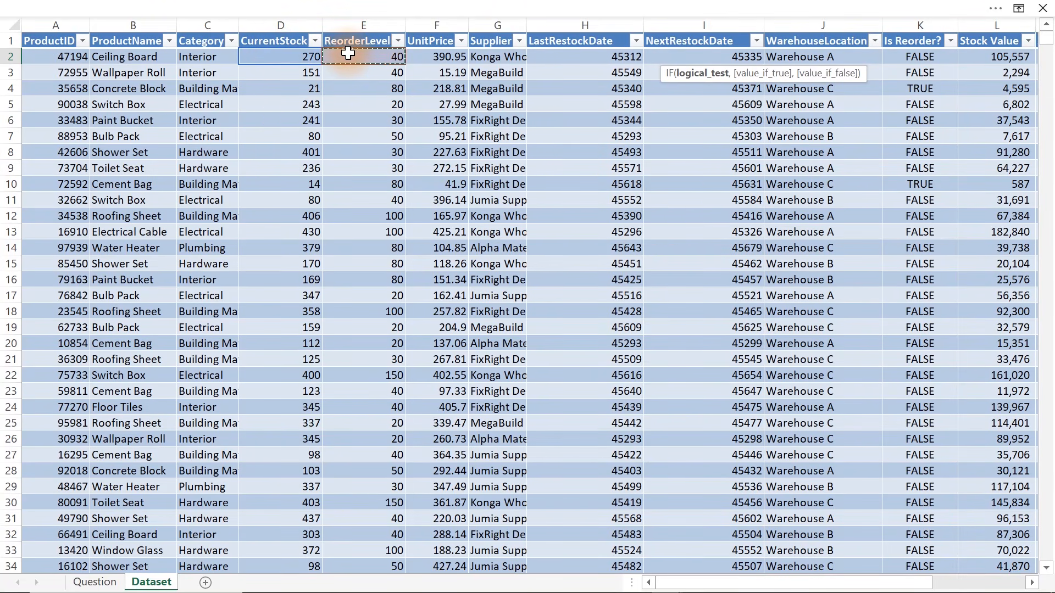
pyautogui.press('Return')
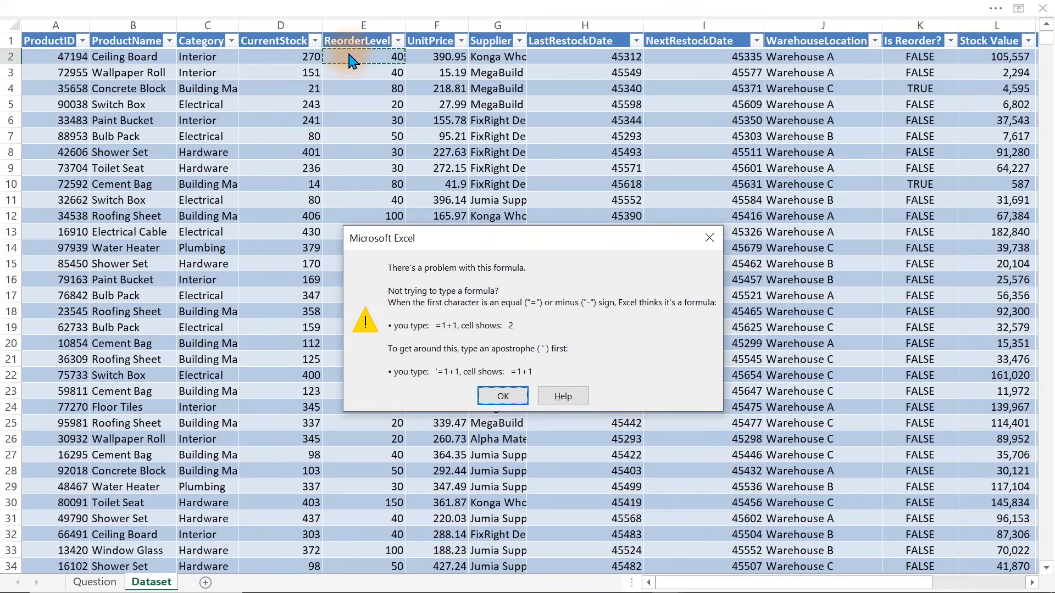
pyautogui.press('Return')
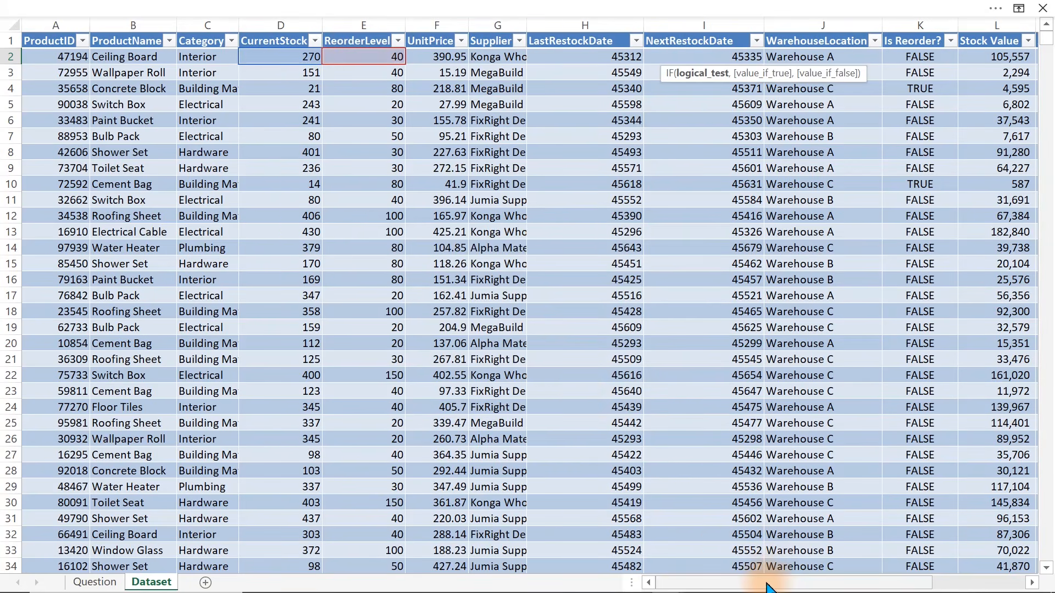
pyautogui.click(771, 586)
pyautogui.moveTo(770, 586); pyautogui.dragTo(949, 583)
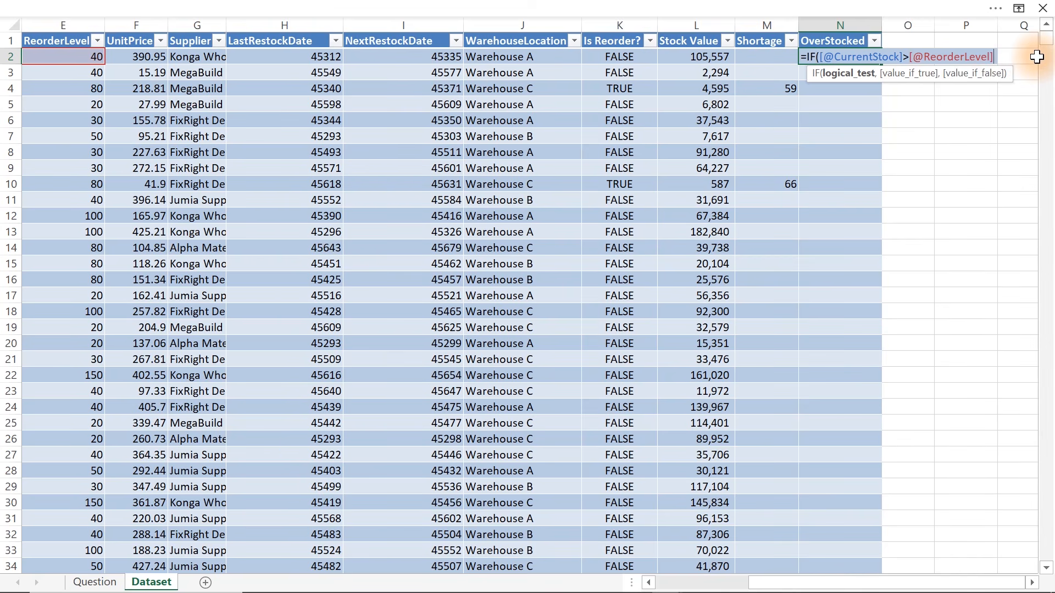
# Step: Extend the IF test in N2 to ReorderLevel * 3, returning "OverStock" when true and "Okay" when false
pyautogui.write('*3')
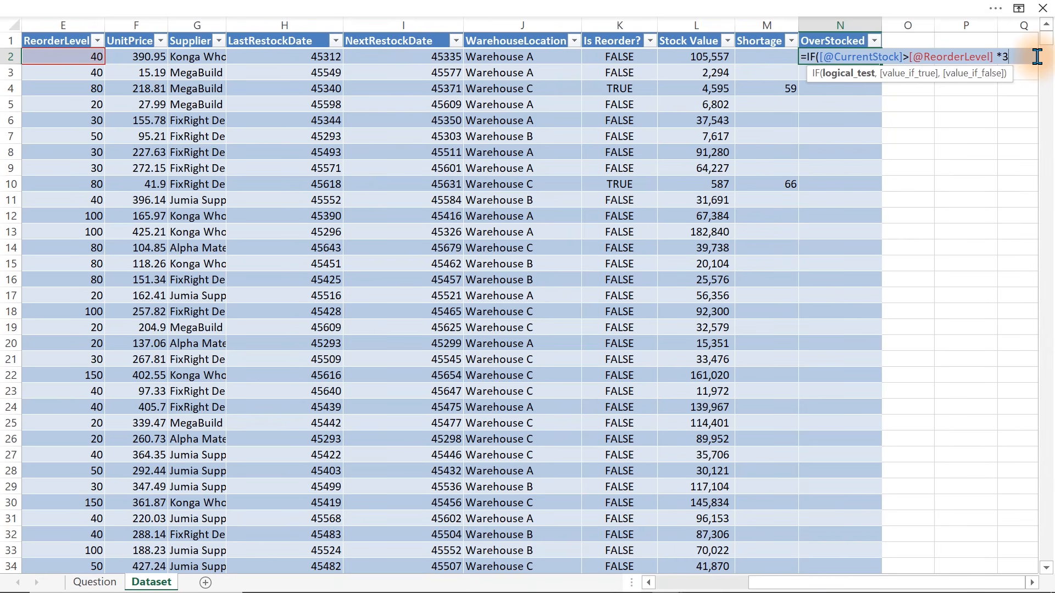
pyautogui.write('),')
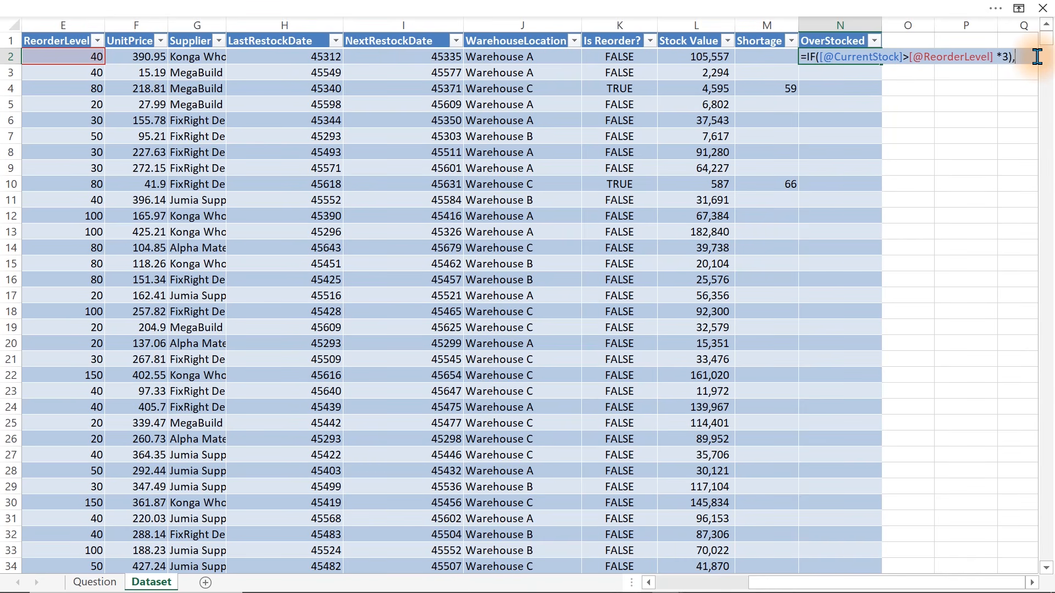
pyautogui.write('"OverStock')
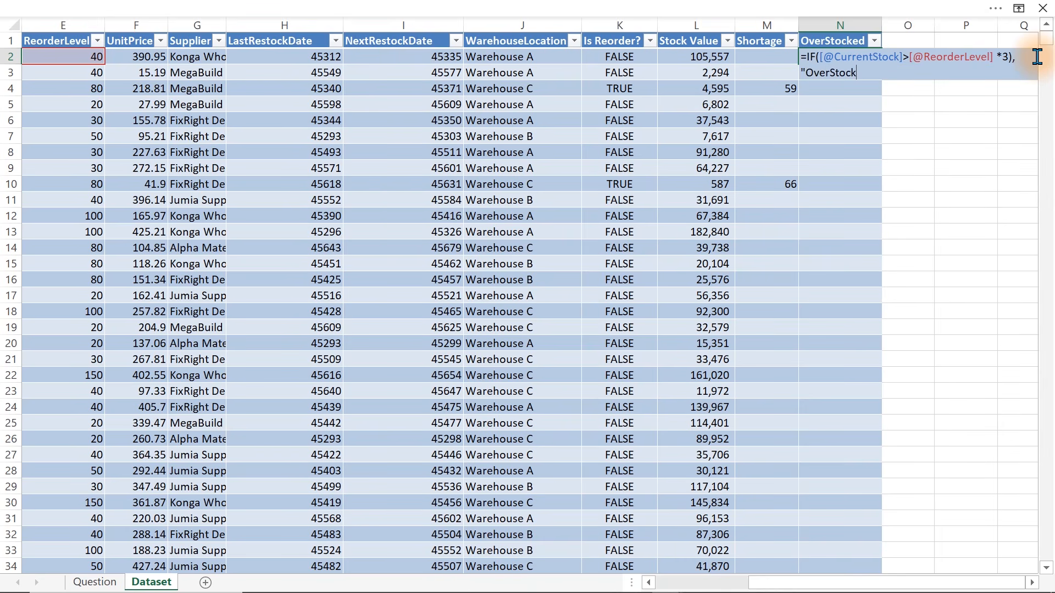
pyautogui.write('","Okay")')
pyautogui.press('Return')
pyautogui.press('Return')
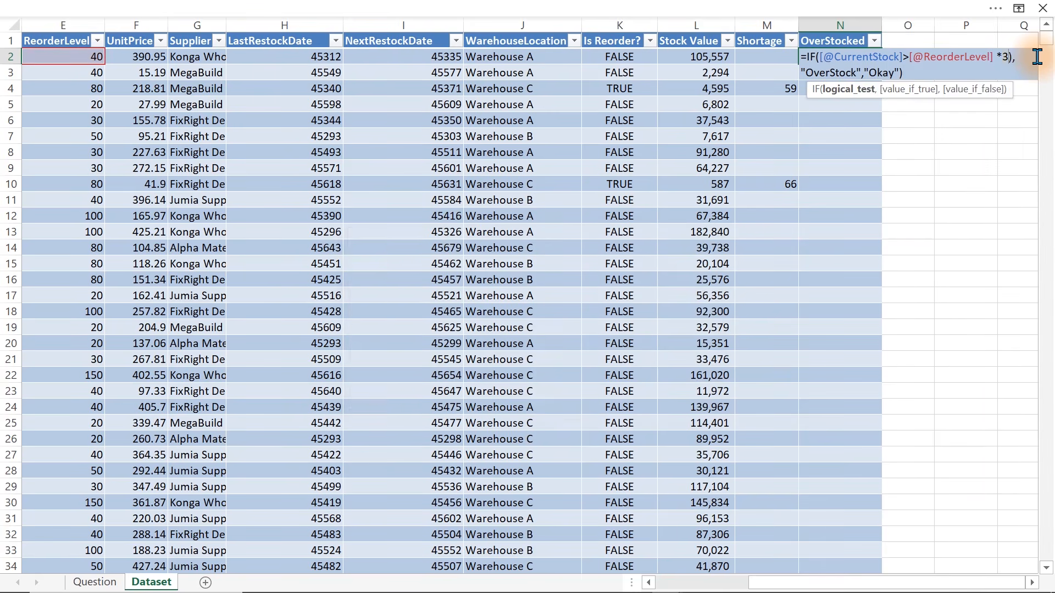
# Step: Remove the extra closing parenthesis after the 3 in the N2 formula and enter it to fill the OverStocked column
pyautogui.press('Return')
pyautogui.press('Return')
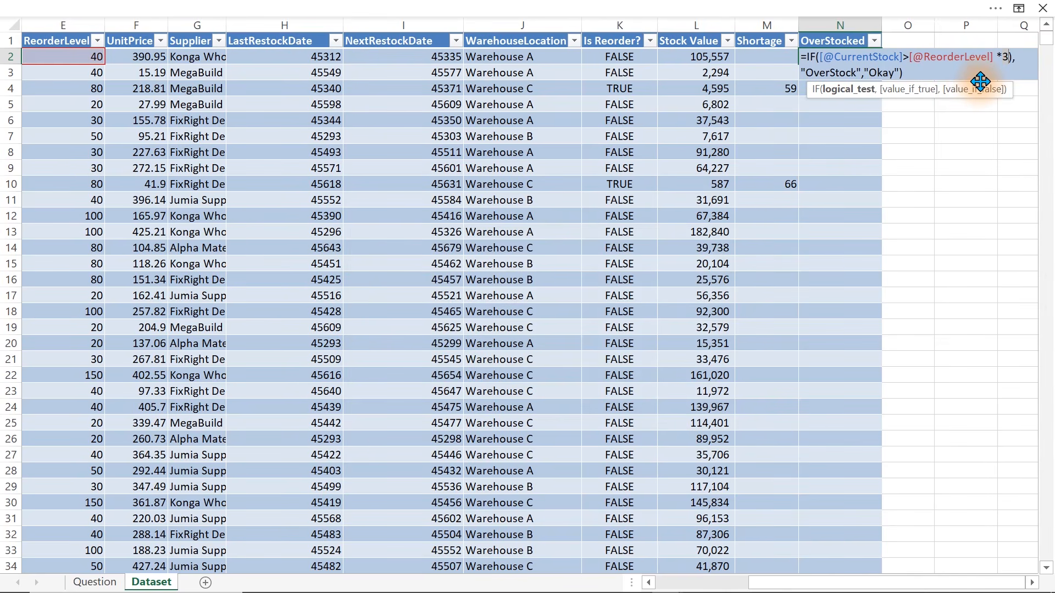
pyautogui.click(1001, 57)
pyautogui.press('Return')
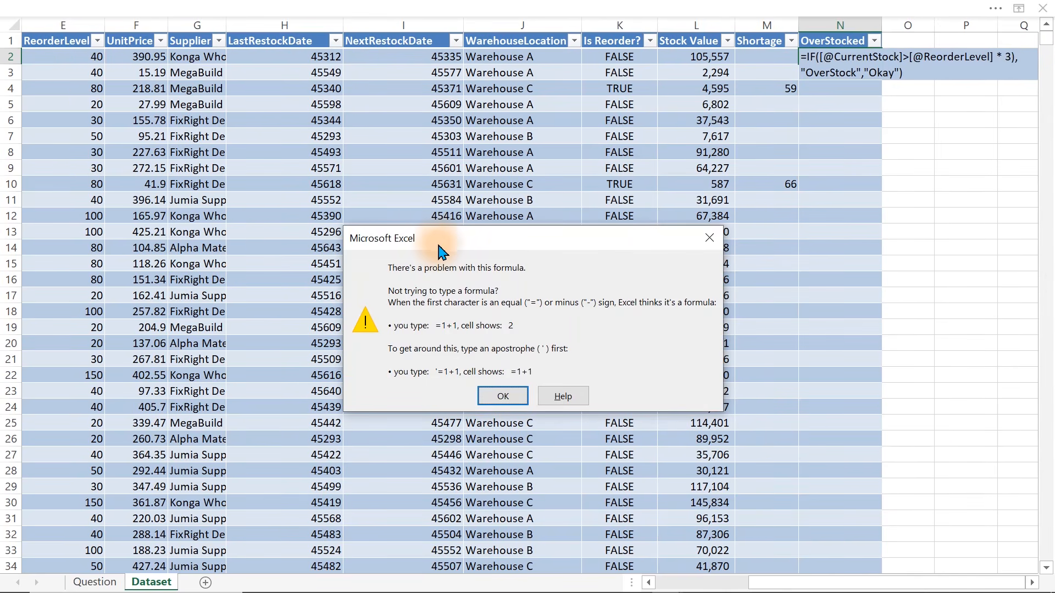
pyautogui.moveTo(442, 245); pyautogui.dragTo(380, 155)
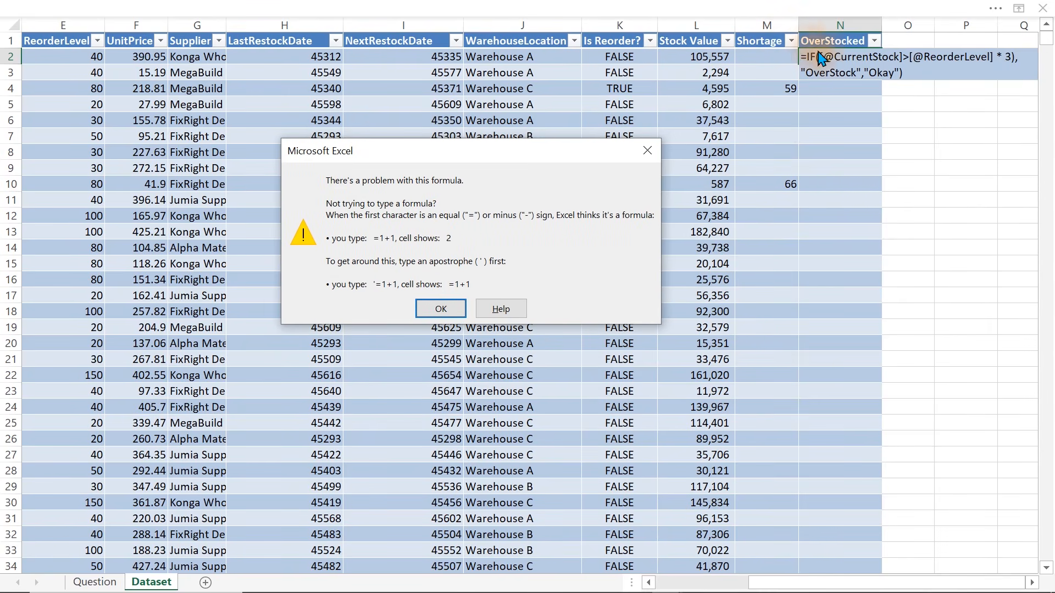
pyautogui.click(443, 309)
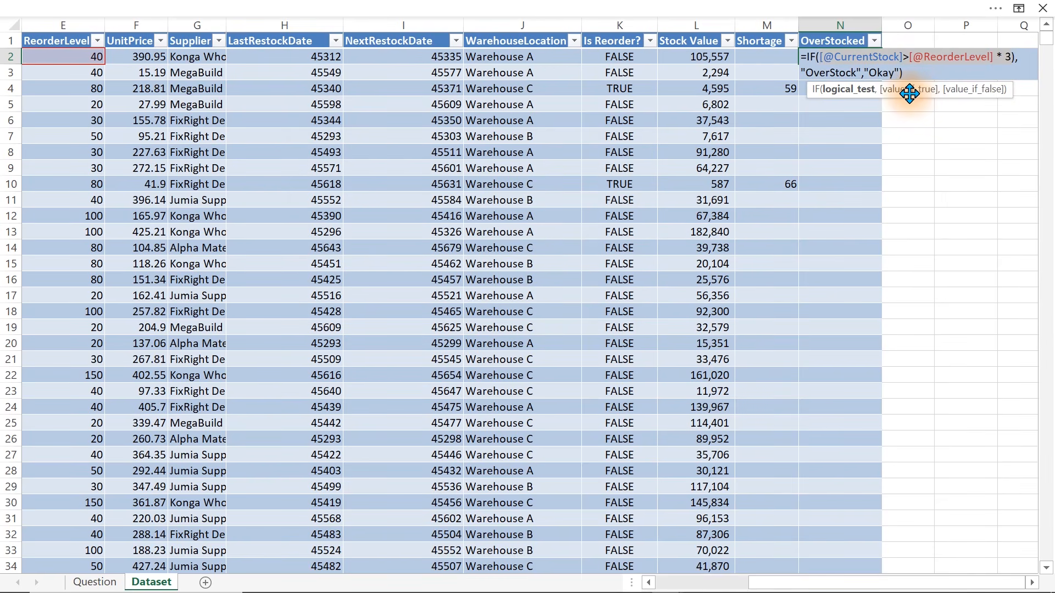
pyautogui.click(1015, 59)
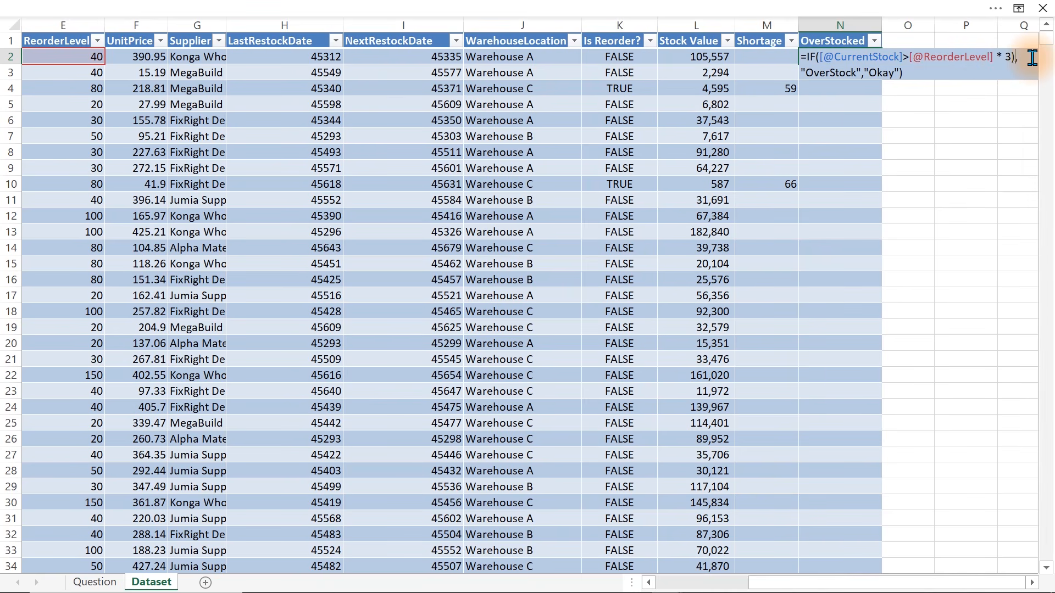
pyautogui.press('BackSpace')
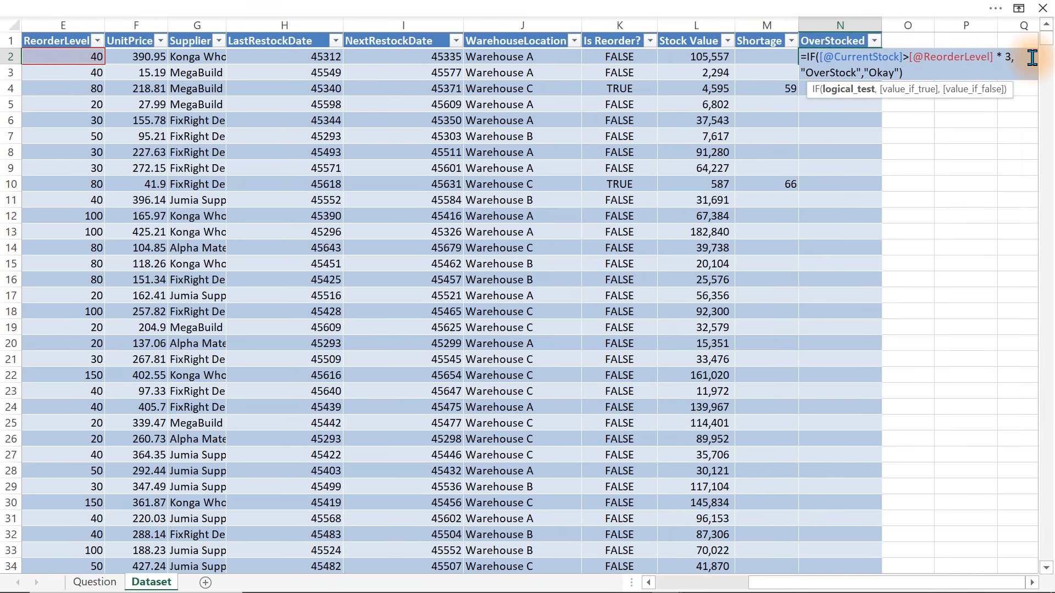
pyautogui.press('Right')
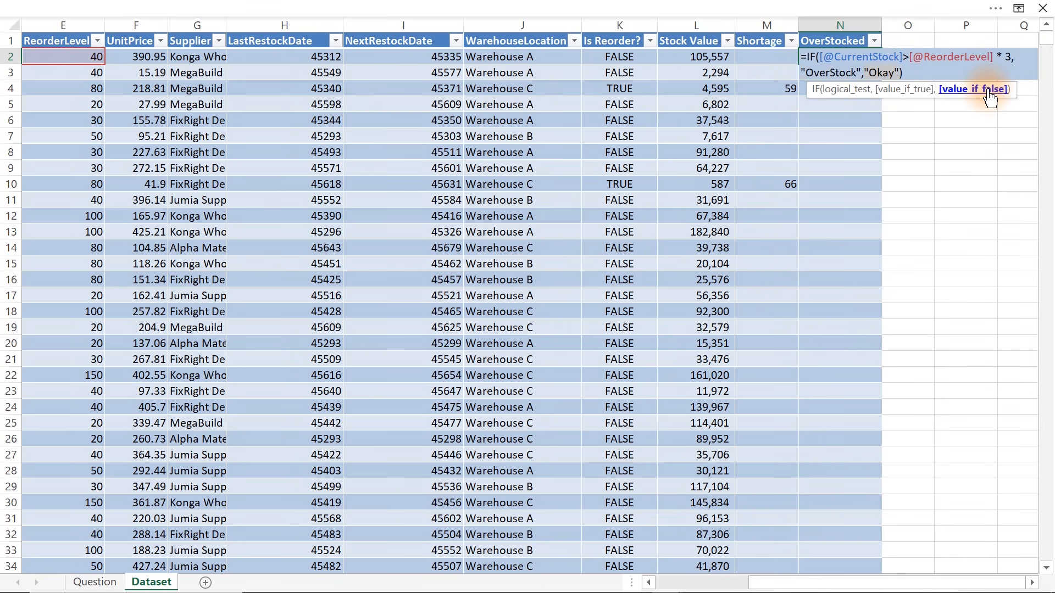
pyautogui.press('Return')
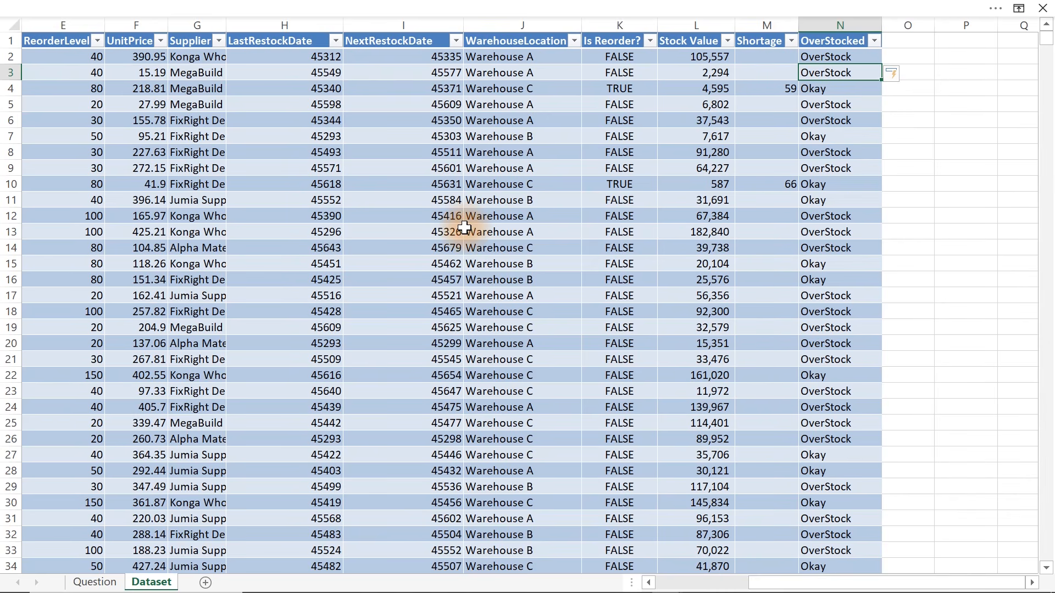
# Step: Refresh the empty PivotTable on the Question sheet so its field list includes OverStocked
pyautogui.click(92, 581)
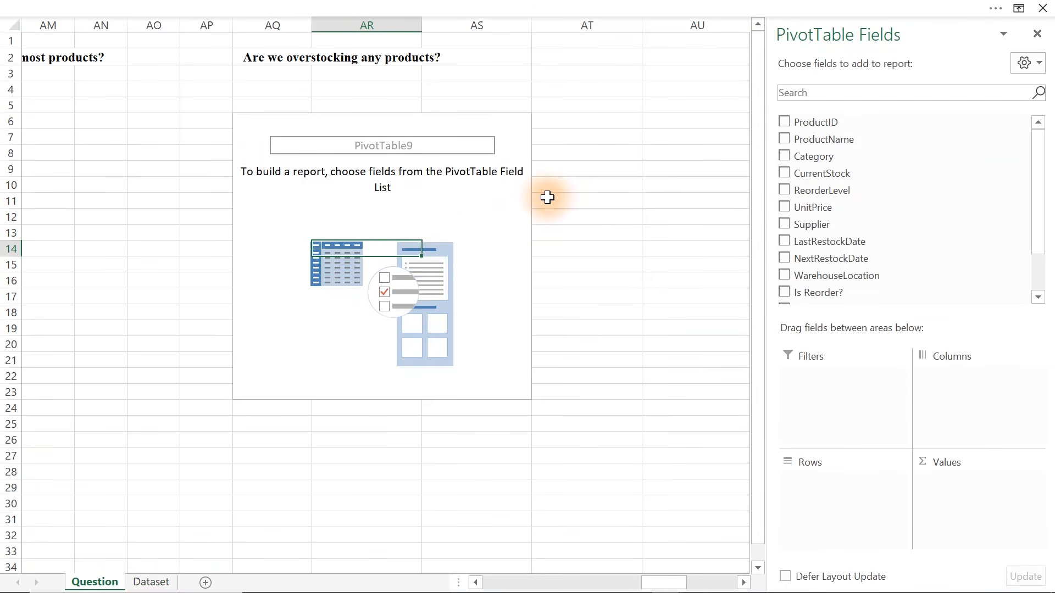
pyautogui.click(403, 196)
pyautogui.rightClick(403, 193)
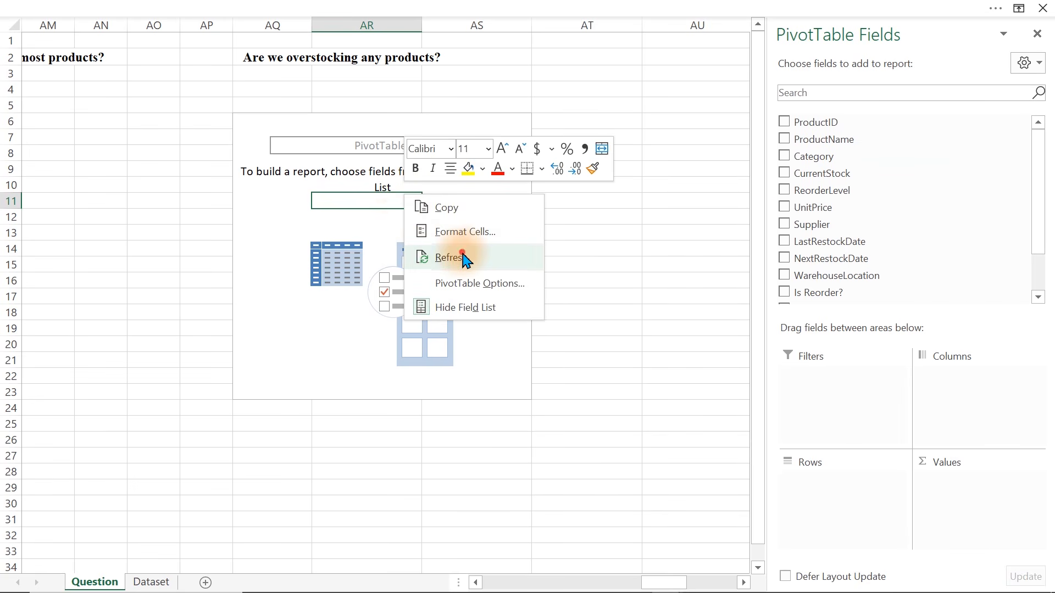
pyautogui.click(428, 257)
pyautogui.moveTo(1036, 172); pyautogui.dragTo(1036, 266)
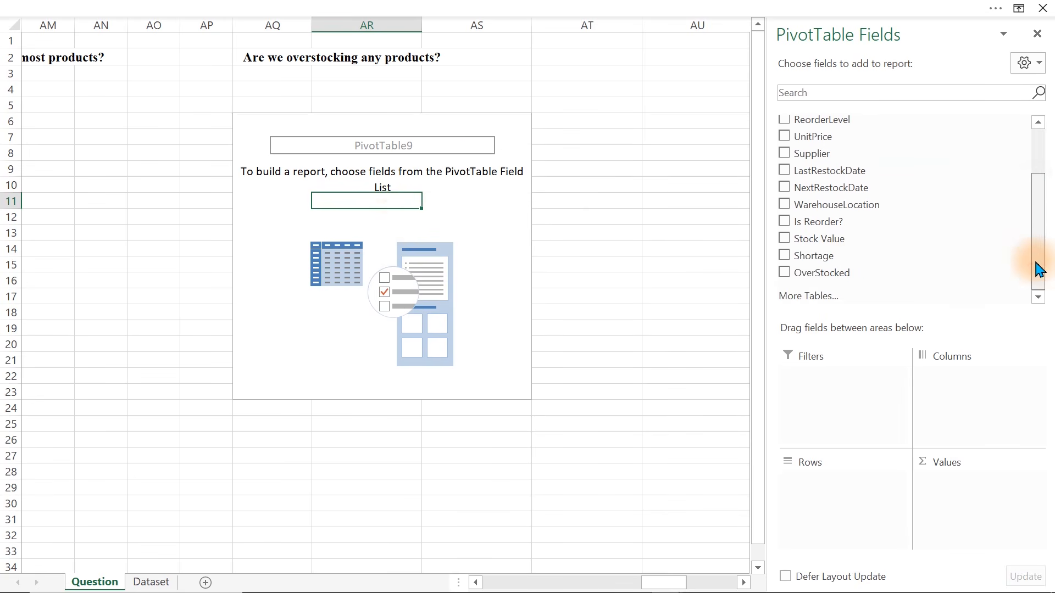
# Step: Use OverStocked as both the row field and a count value in the PivotTable, naming the value Total Products
pyautogui.moveTo(820, 277); pyautogui.dragTo(845, 512)
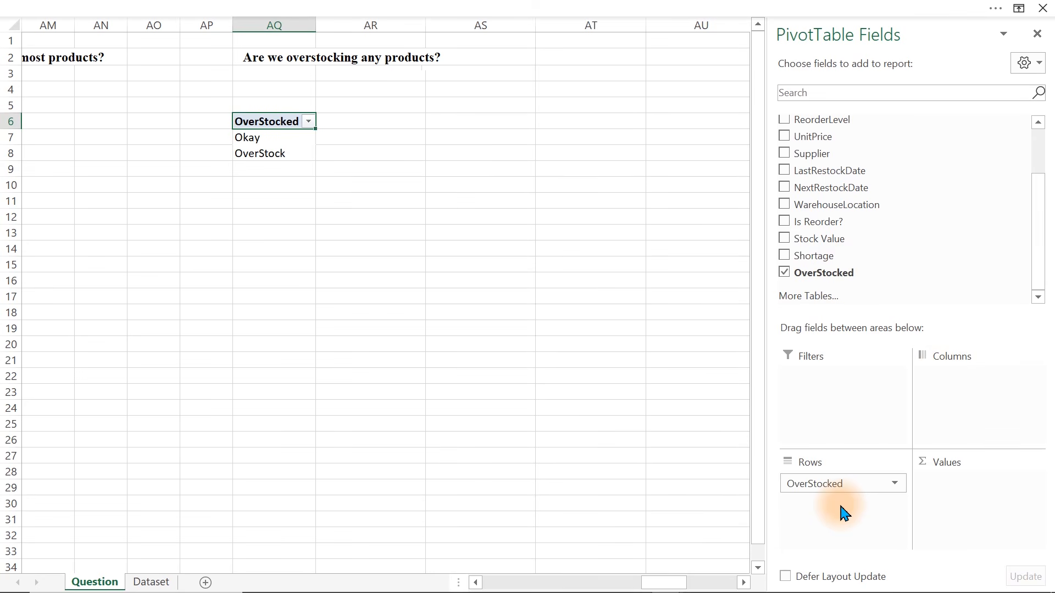
pyautogui.moveTo(823, 268); pyautogui.dragTo(973, 511)
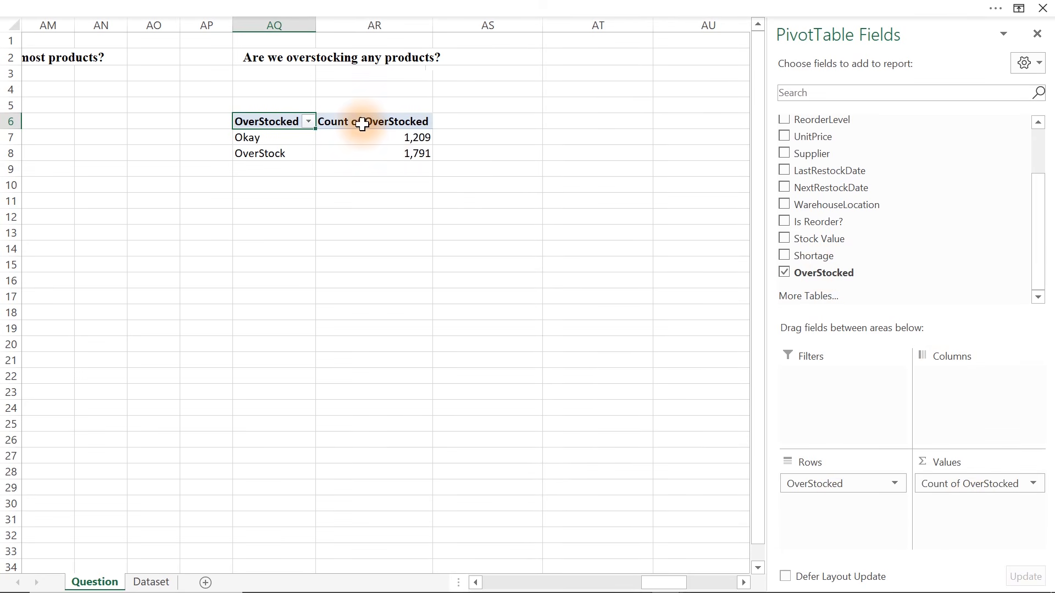
pyautogui.doubleClick(362, 125)
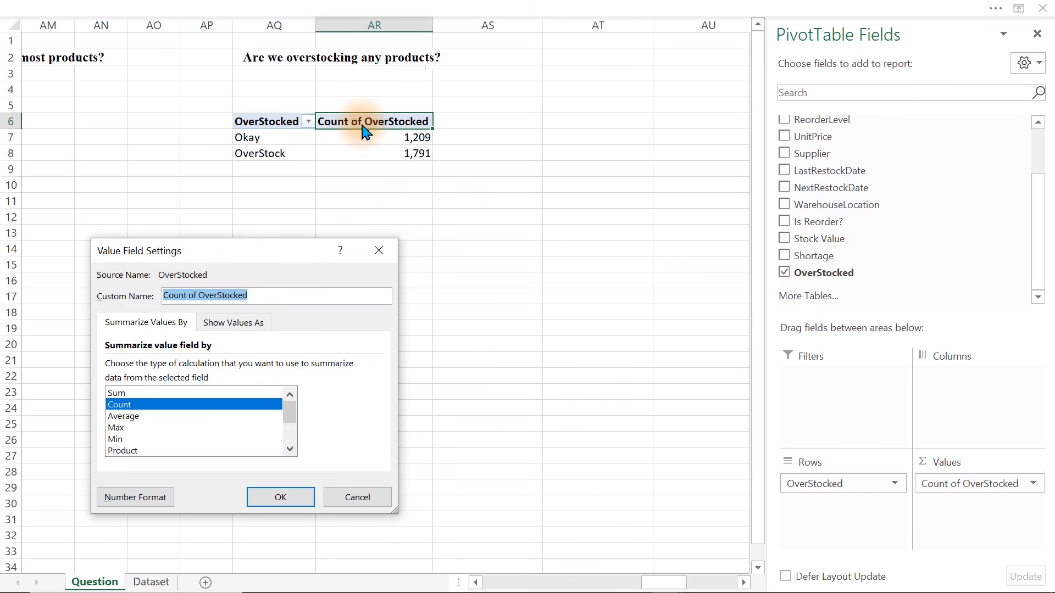
pyautogui.write('Total Products')
pyautogui.press('Return')
pyautogui.scroll(2, 511, 340)
pyautogui.click(511, 340)
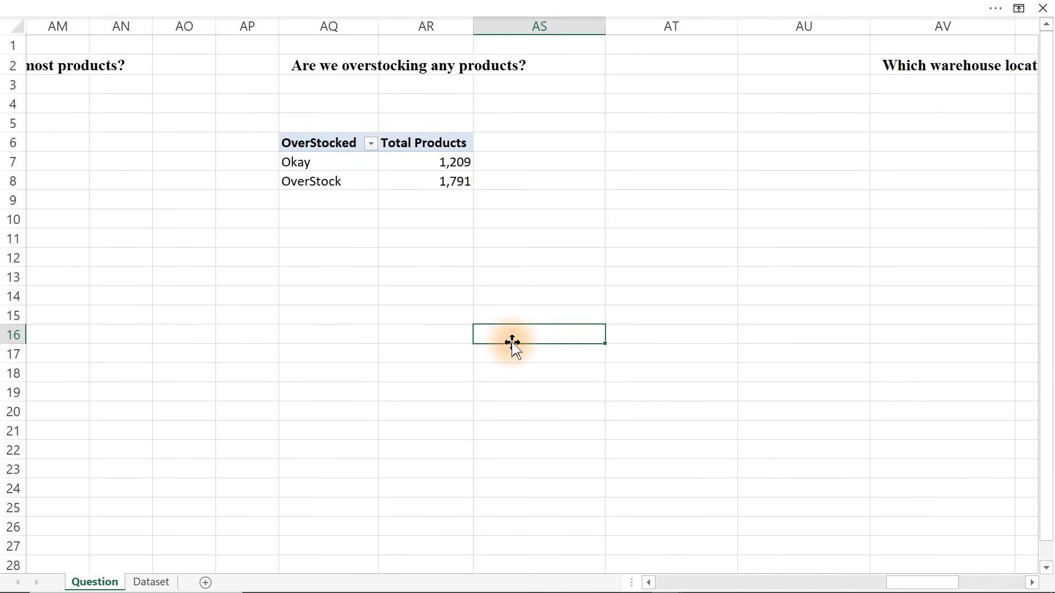
# Step: Enter the headers Matrics and Value in AQ12:AR12 below the overstocking PivotTable
pyautogui.click(309, 269)
pyautogui.click(311, 263)
pyautogui.write('Mat')
pyautogui.press('BackSpace')
pyautogui.write('trics')
pyautogui.press('Tab')
pyautogui.write('Values')
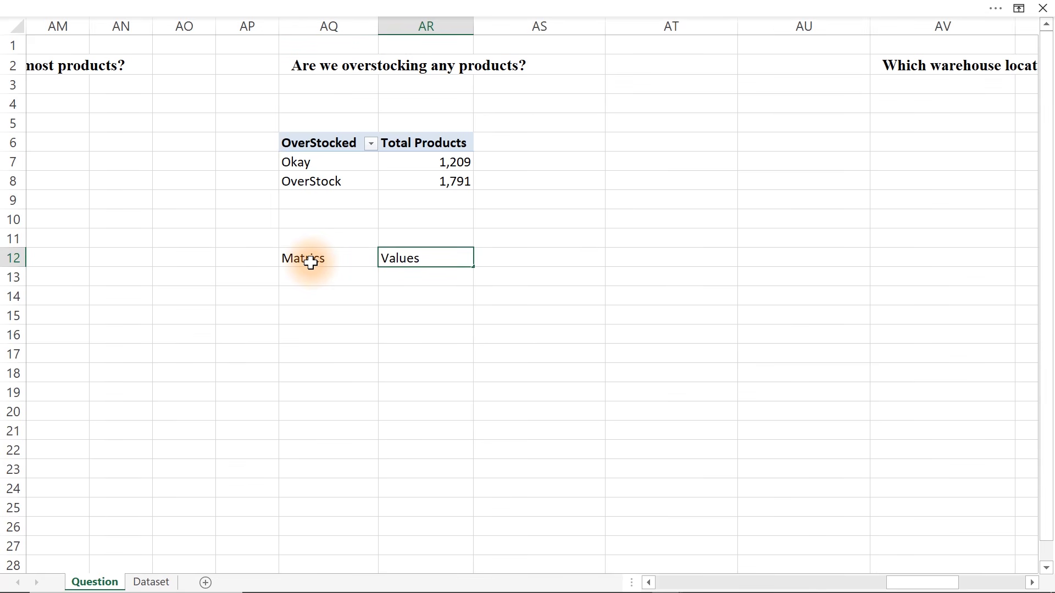
pyautogui.press('BackSpace')
pyautogui.press('Return')
# Step: Enter the row labels Total Products, OverStock and Pct in AQ13:AQ15 under the Matrics header
pyautogui.press('Left')
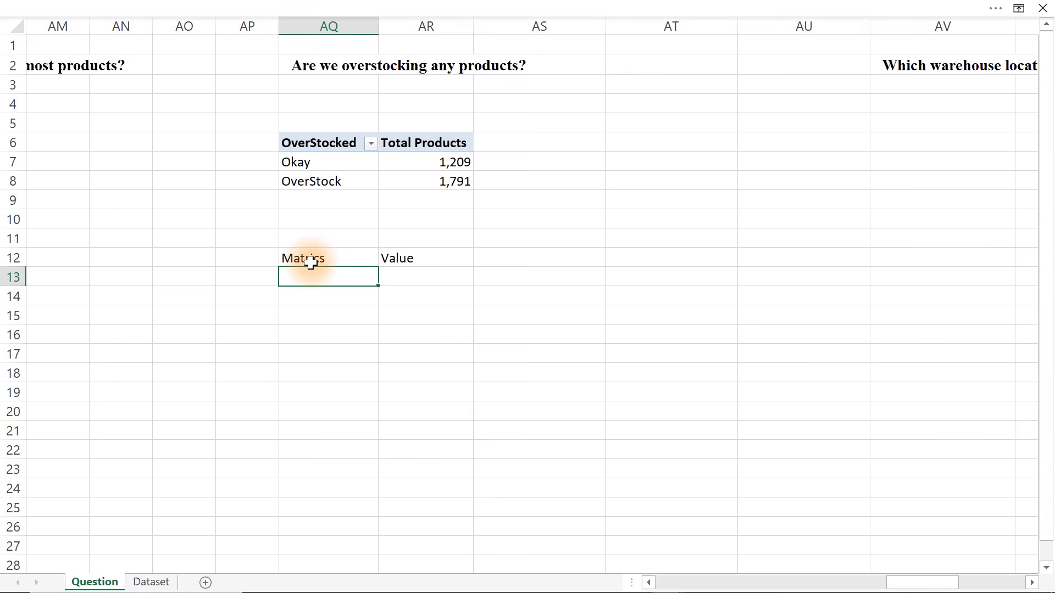
pyautogui.write('Total Products')
pyautogui.press('Return')
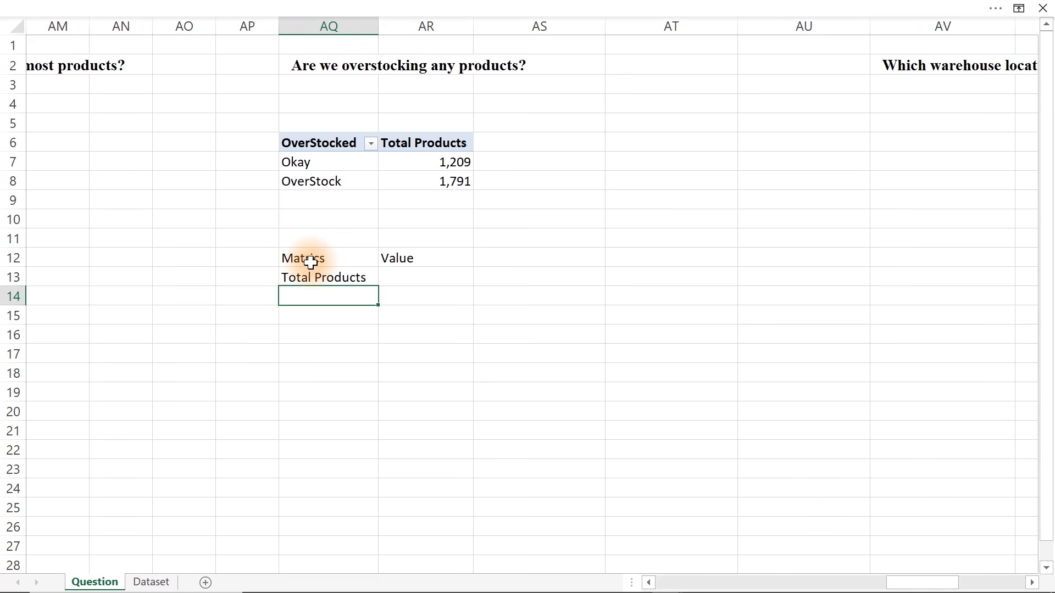
pyautogui.write('OverStock')
pyautogui.press('Return')
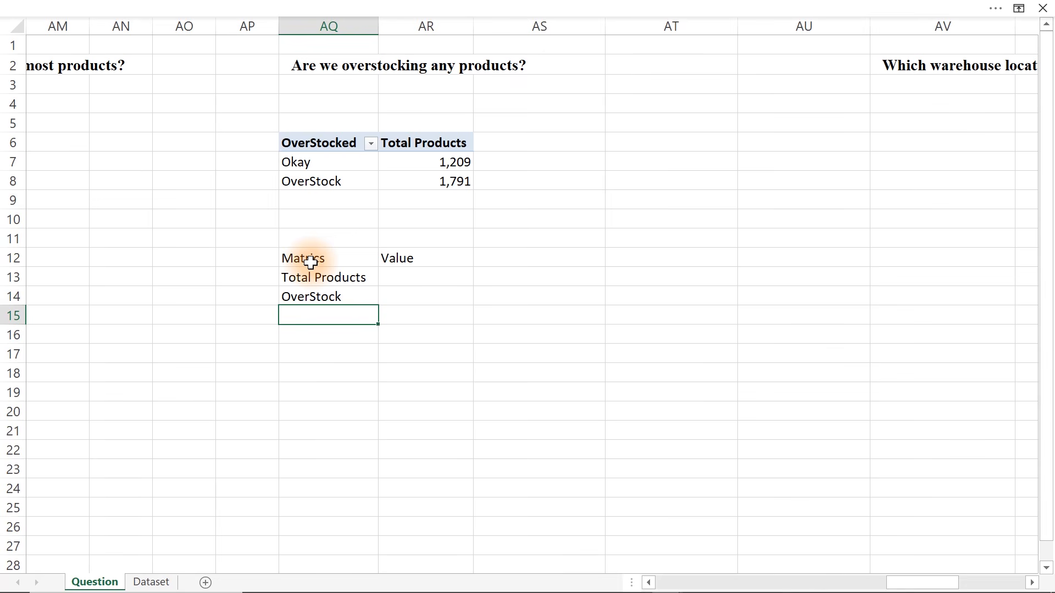
pyautogui.write('Pct')
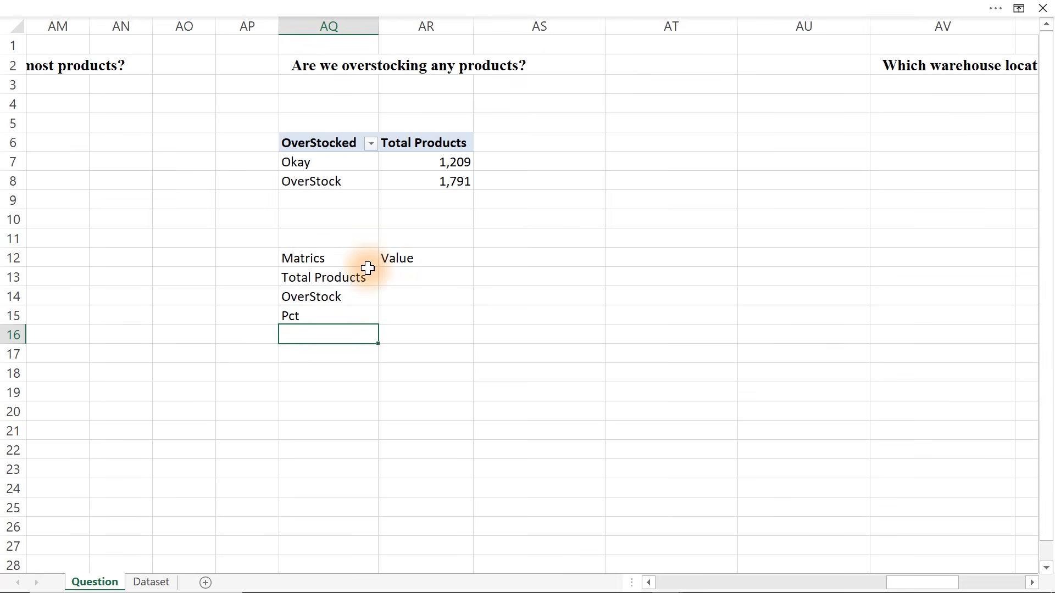
# Step: Link the Total Products value in AR13 to the Total Products PivotTable result in B7
pyautogui.click(409, 274)
pyautogui.write('=')
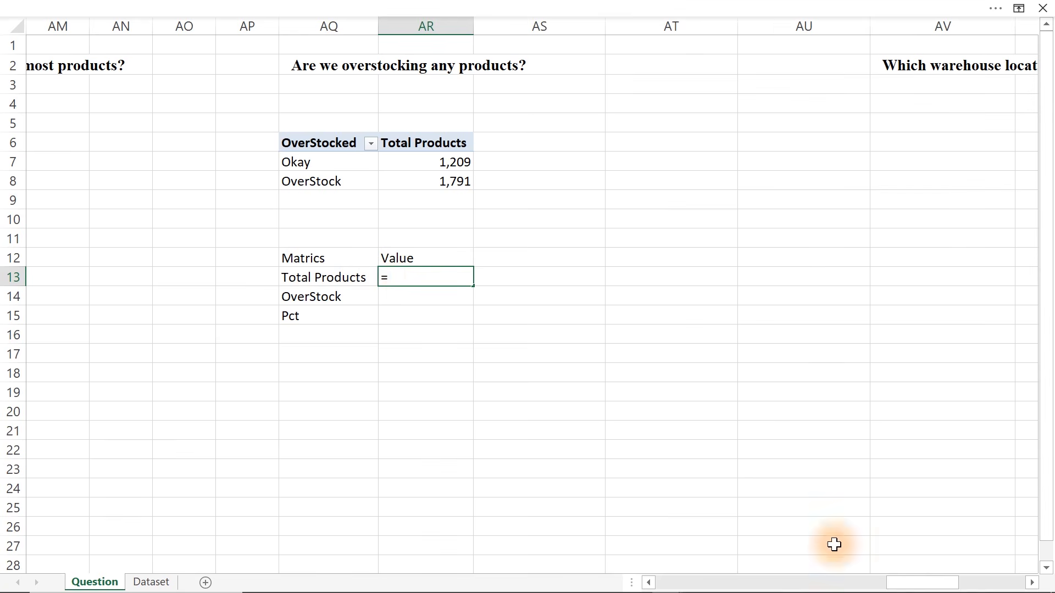
pyautogui.moveTo(900, 584); pyautogui.dragTo(585, 590)
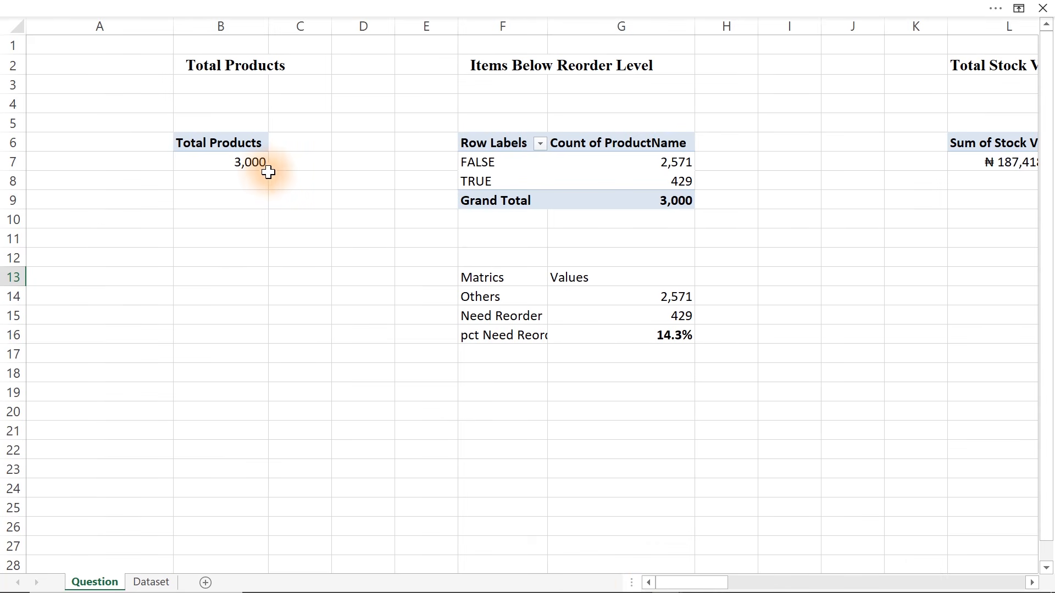
pyautogui.click(243, 162)
pyautogui.press('Return')
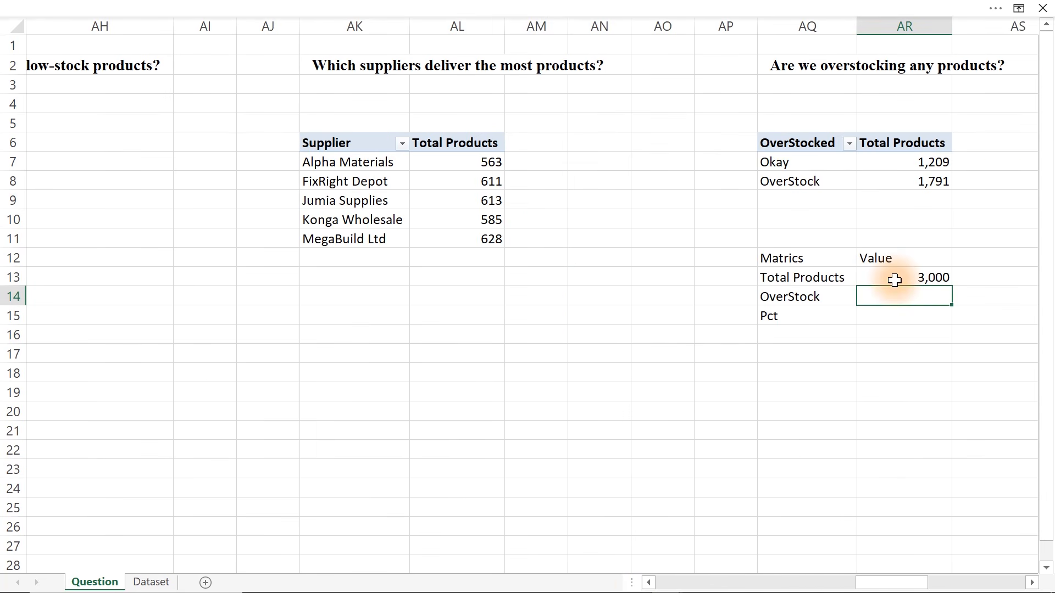
# Step: Link the OverStock value in AR14 to the OverStock count in the PivotTable with =AR8
pyautogui.press('Right')
pyautogui.press('Right')
pyautogui.press('Right')
pyautogui.press('Right')
pyautogui.press('Right')
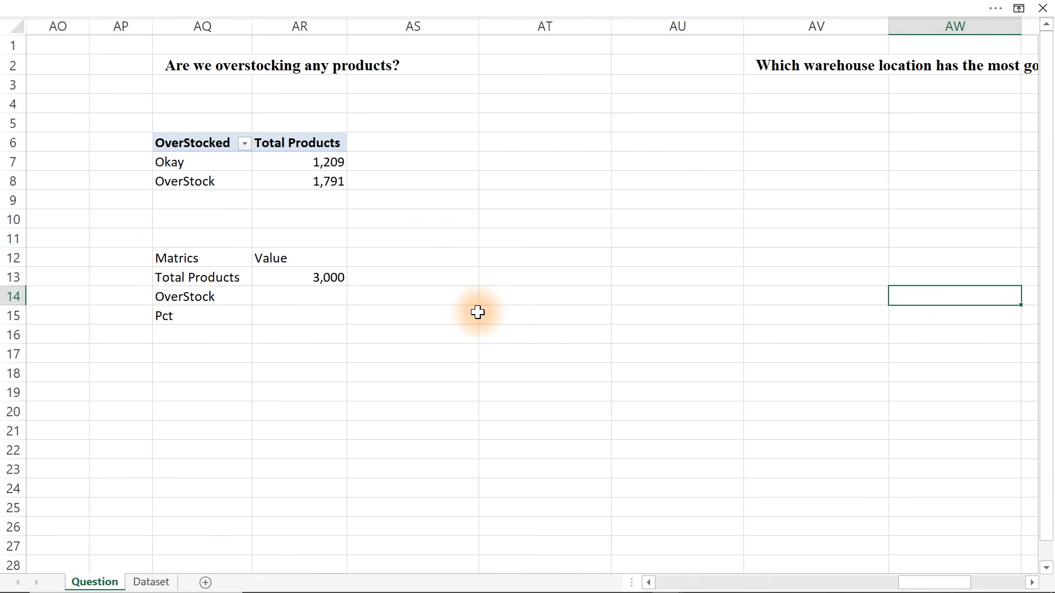
pyautogui.click(297, 295)
pyautogui.write('=')
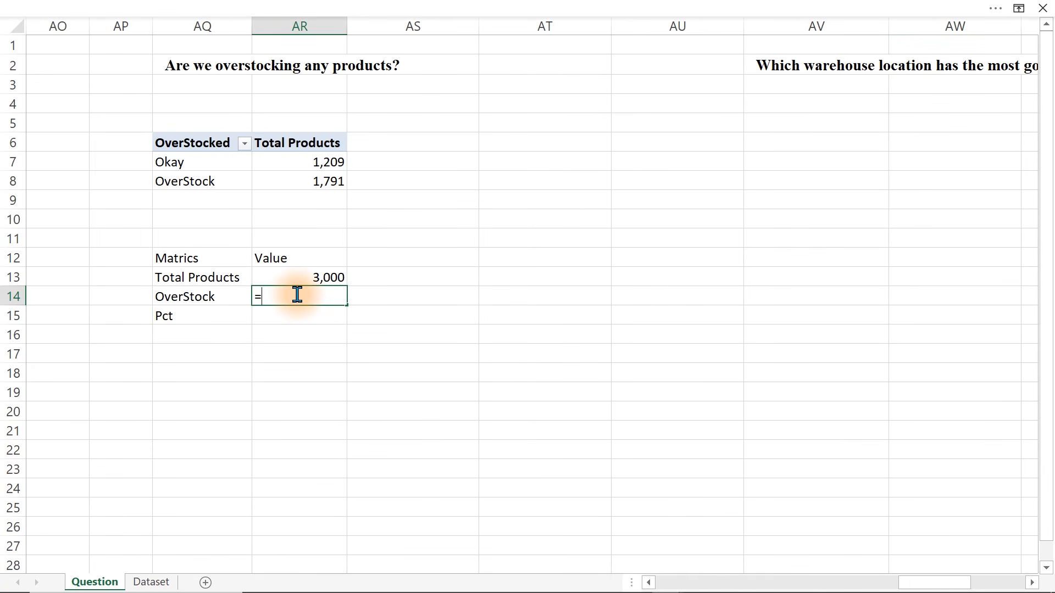
pyautogui.click(330, 182)
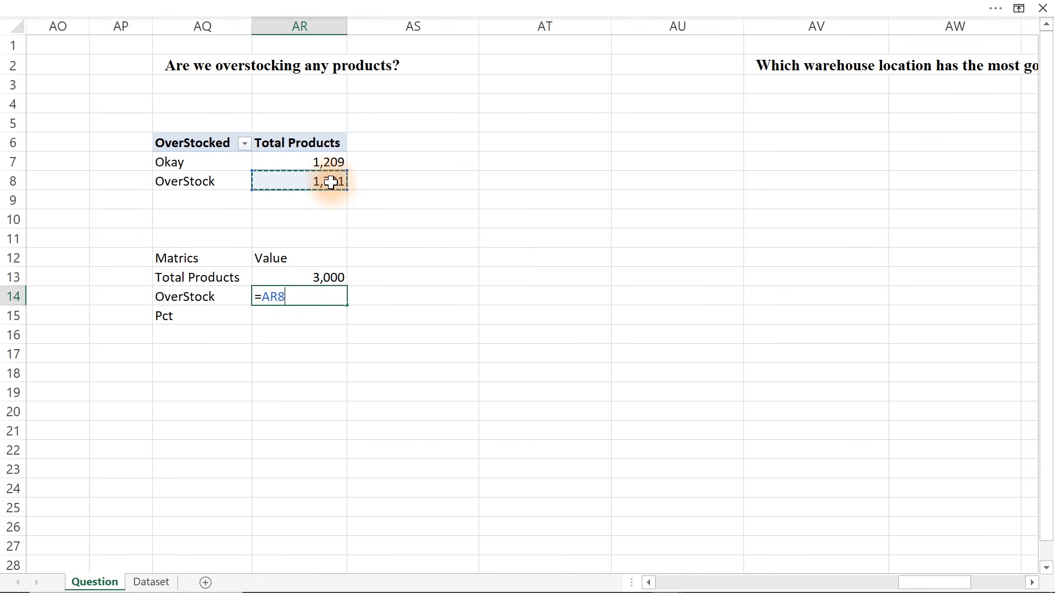
pyautogui.press('Return')
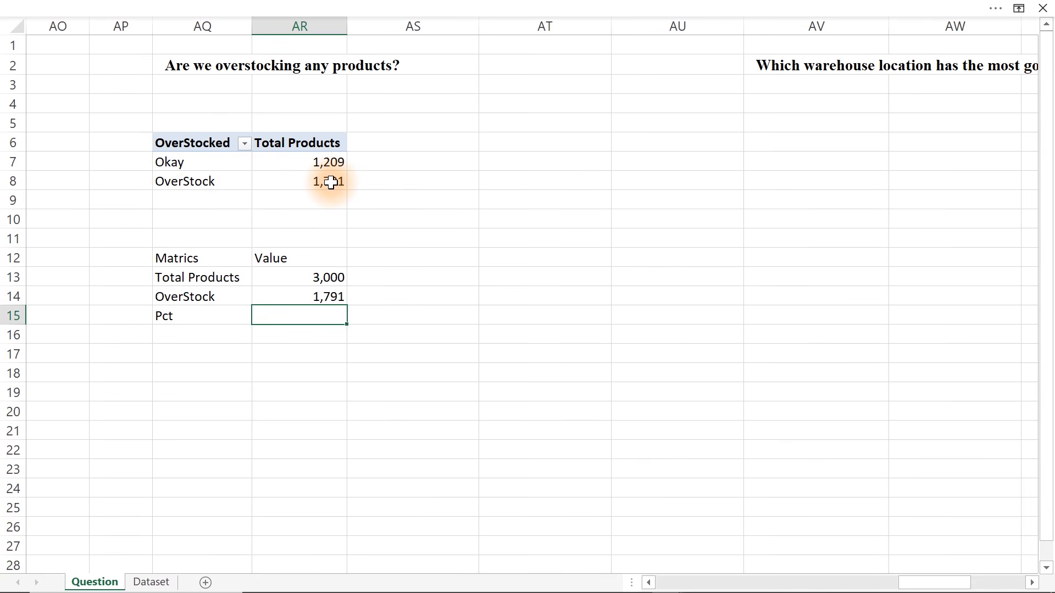
# Step: Calculate Pct in AR15 with =AR14/AR13 and format it as a percentage with 0 decimal places
pyautogui.click(314, 295)
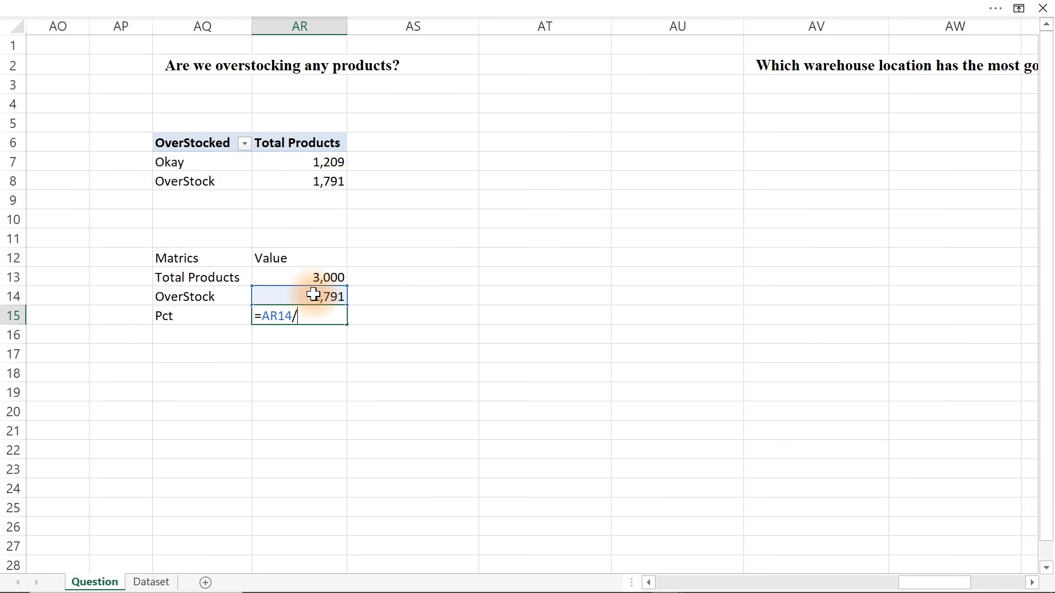
pyautogui.click(316, 279)
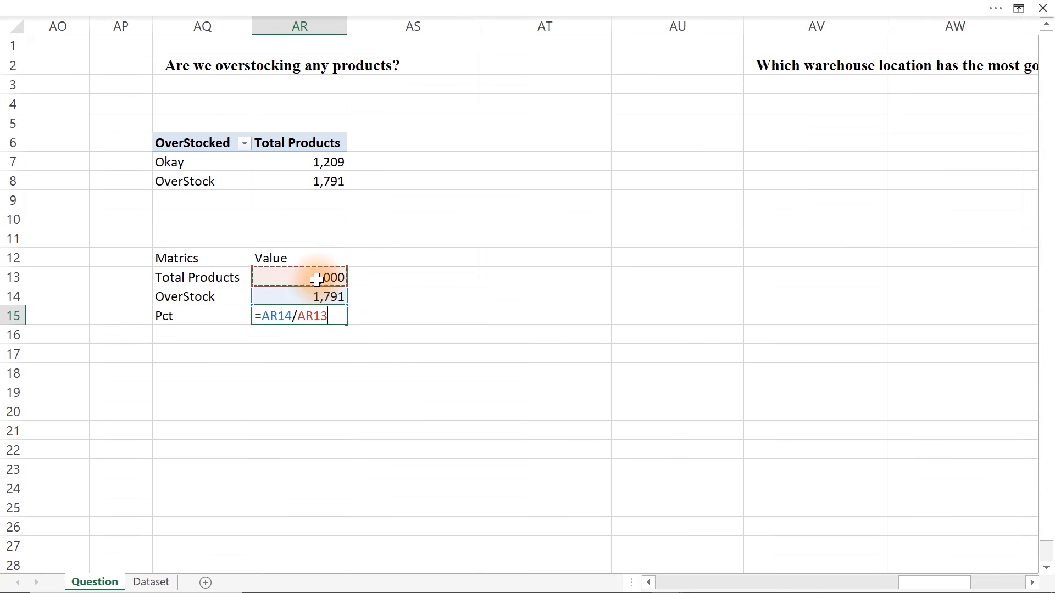
pyautogui.hotkey('ctrl', 'Return')
pyautogui.hotkey('ctrl', '1')
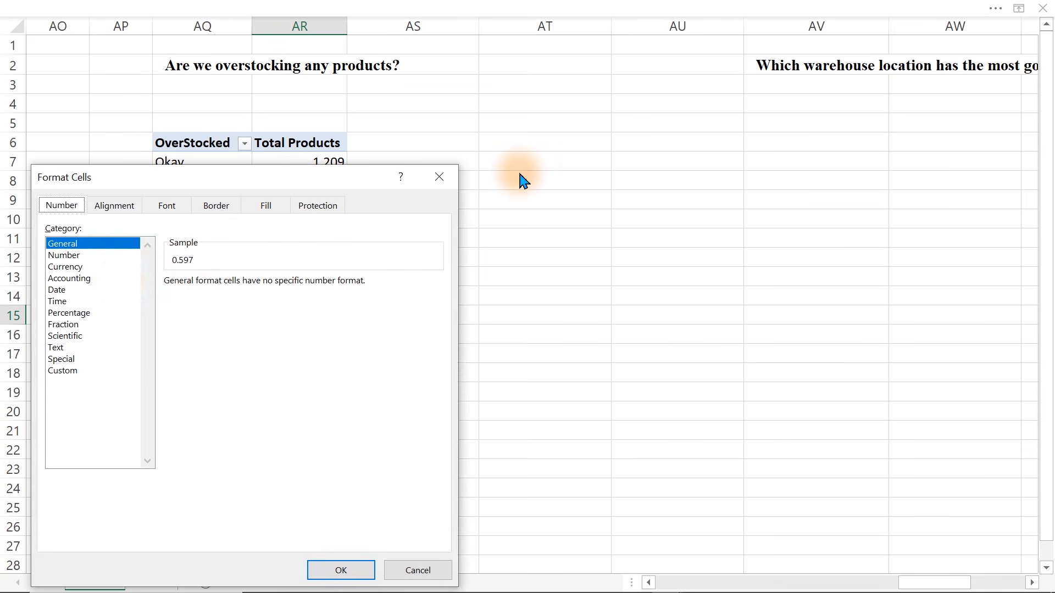
pyautogui.click(76, 313)
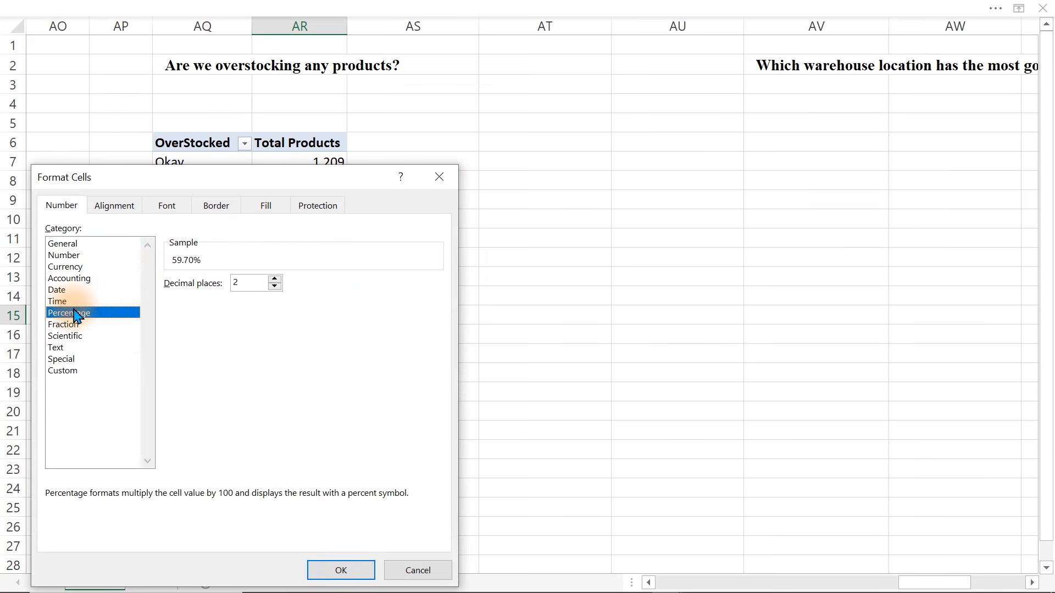
pyautogui.click(275, 286)
pyautogui.click(275, 286)
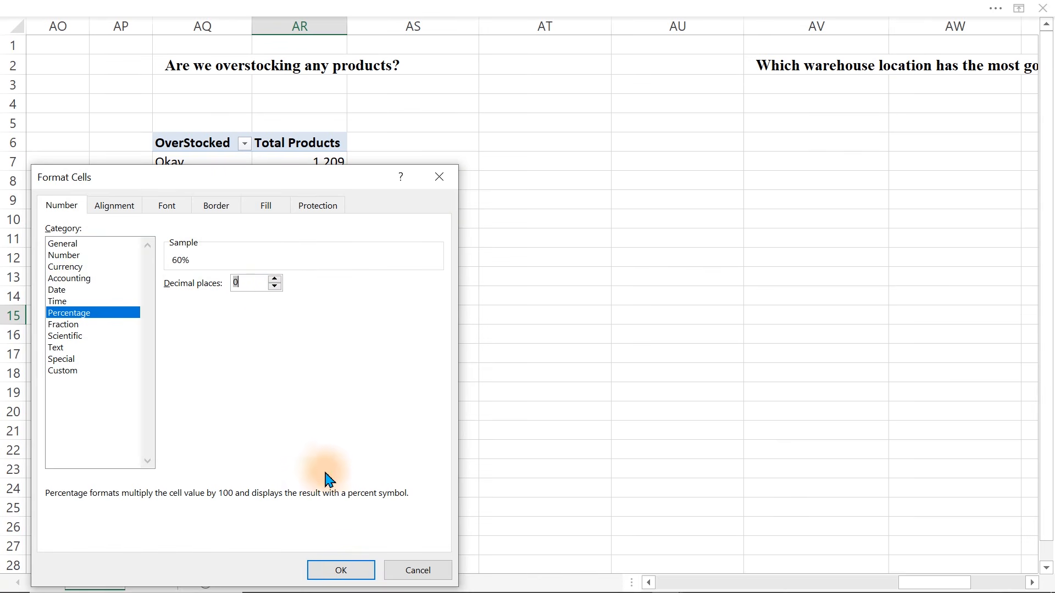
pyautogui.click(336, 571)
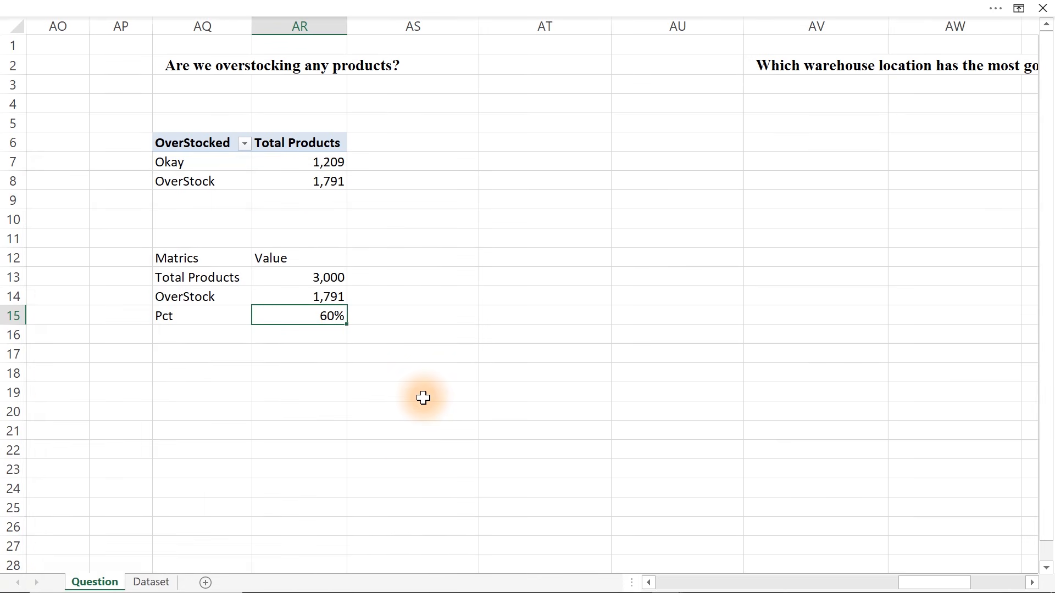
# Step: Copy the OverStocked PivotTable to AV6 under the question about which warehouse location has the most goods
pyautogui.click(174, 144)
pyautogui.moveTo(173, 144); pyautogui.dragTo(311, 179)
pyautogui.hotkey('ctrl', 'c')
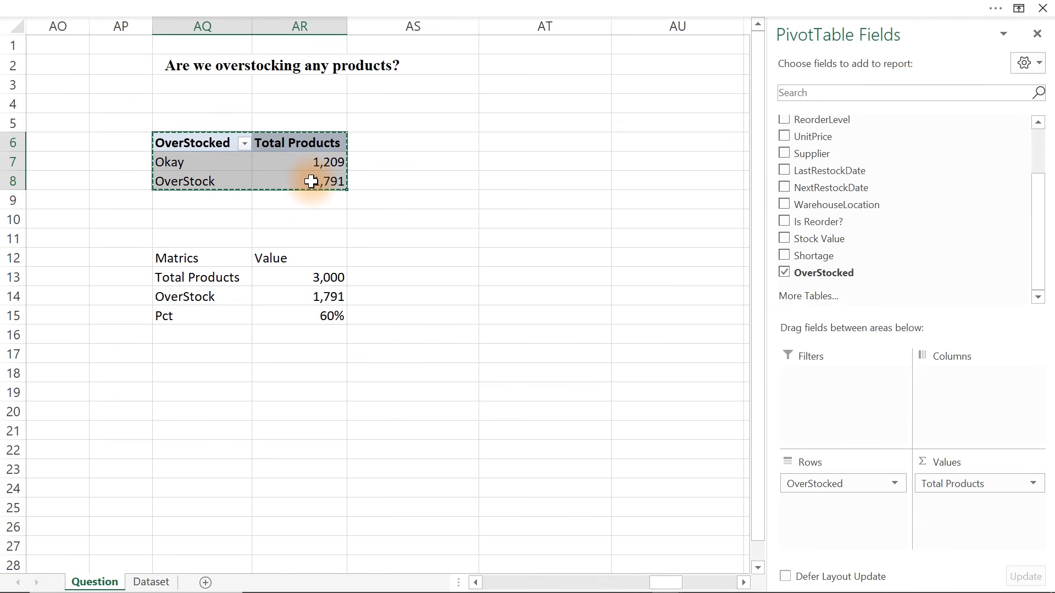
pyautogui.click(700, 206)
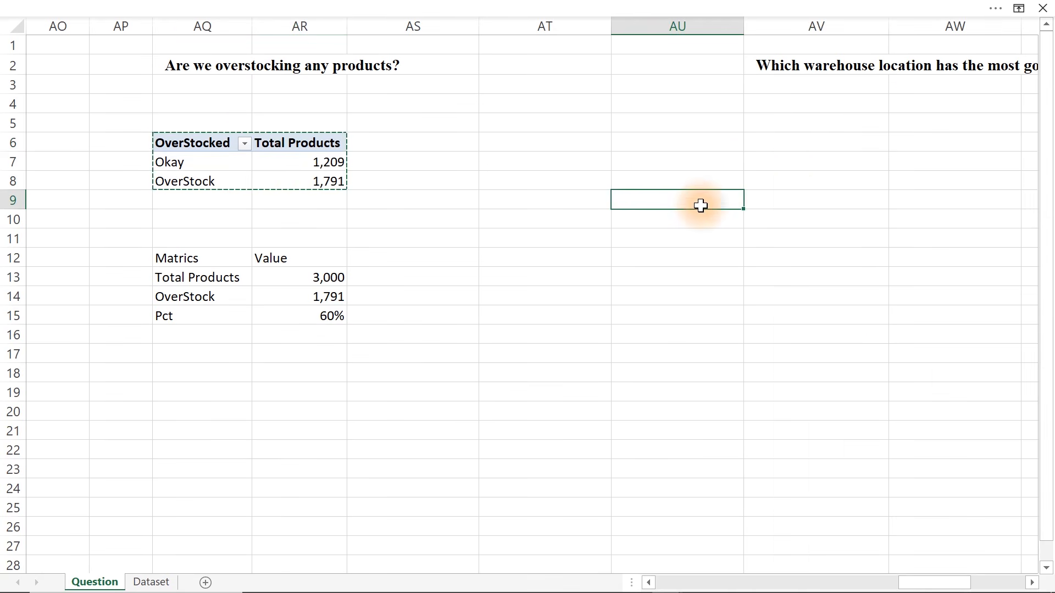
pyautogui.click(779, 141)
pyautogui.hotkey('ctrl', 'v')
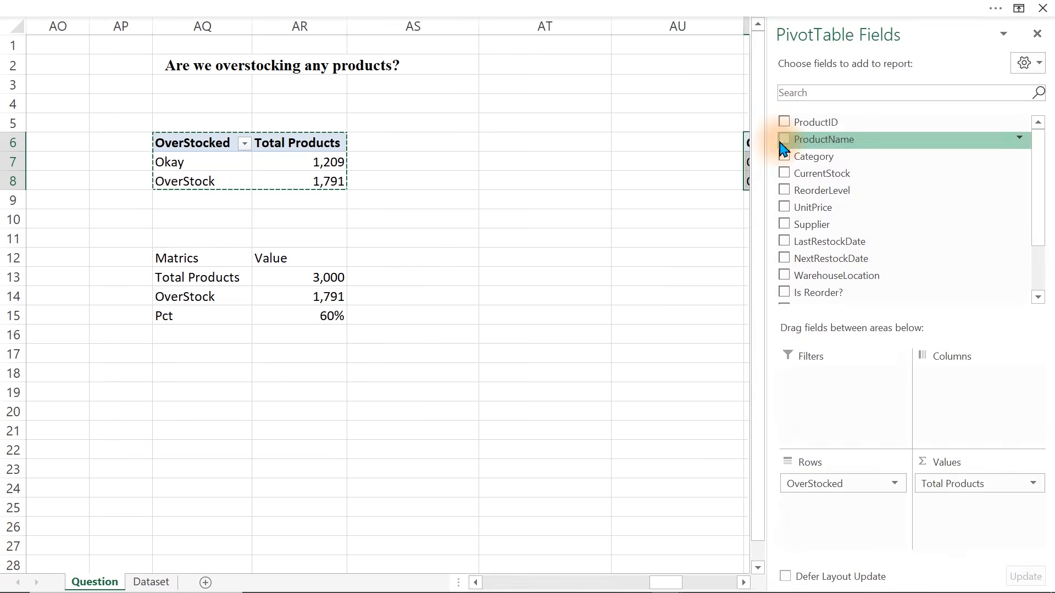
# Step: Replace the fields of the PivotTable copy at AV6 with WarehouseLocation as rows and the sum of CurrentStock as values
pyautogui.click(700, 422)
pyautogui.press('Right')
pyautogui.press('Right')
pyautogui.press('Right')
pyautogui.press('Right')
pyautogui.press('Right')
pyautogui.press('Right')
pyautogui.press('Right')
pyautogui.press('Right')
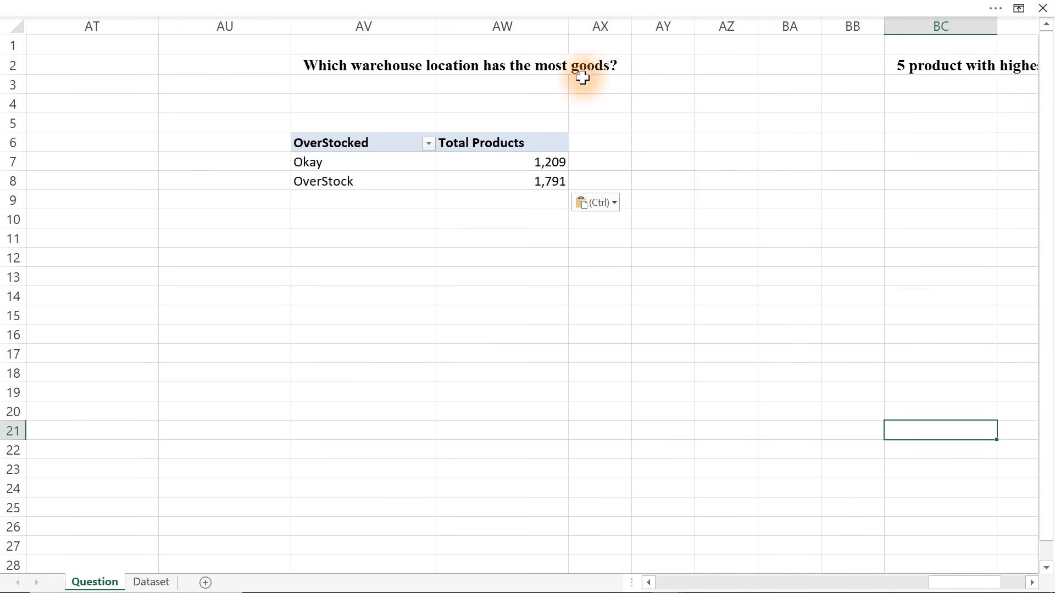
pyautogui.click(455, 160)
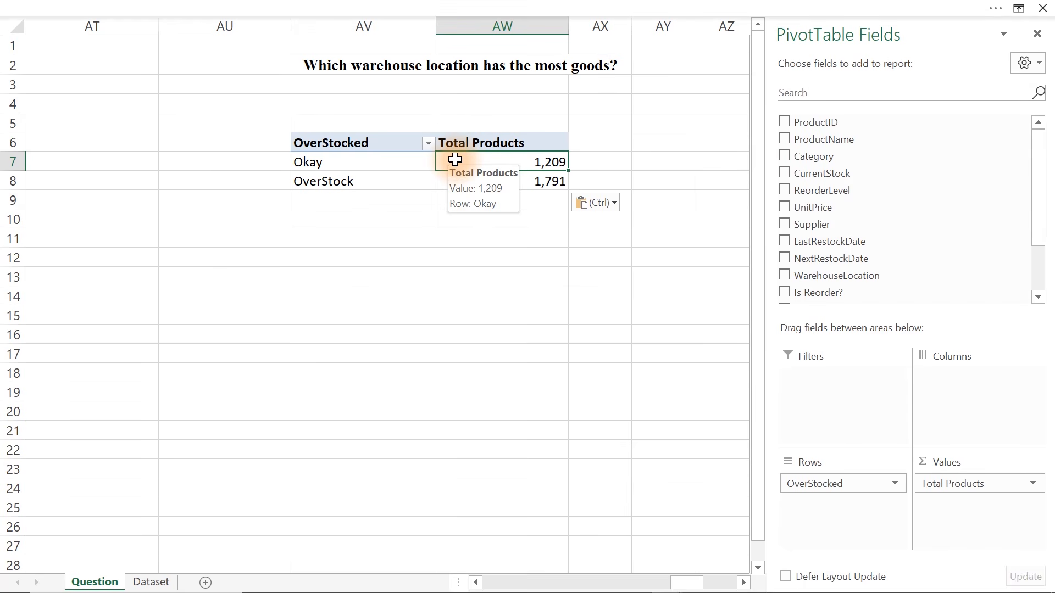
pyautogui.moveTo(866, 491); pyautogui.dragTo(591, 479)
pyautogui.moveTo(948, 482); pyautogui.dragTo(537, 427)
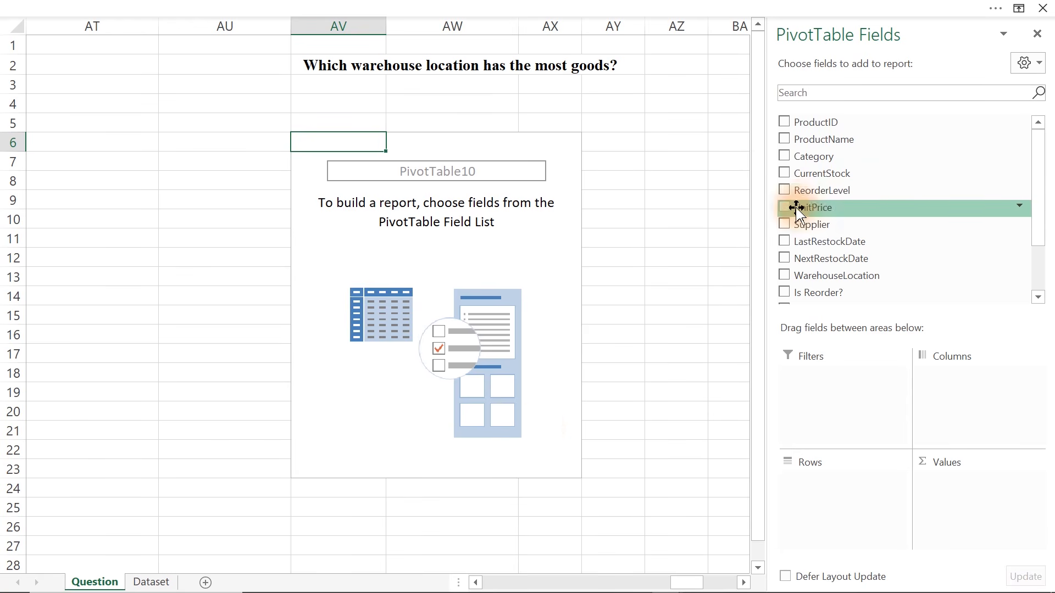
pyautogui.moveTo(793, 273); pyautogui.dragTo(844, 508)
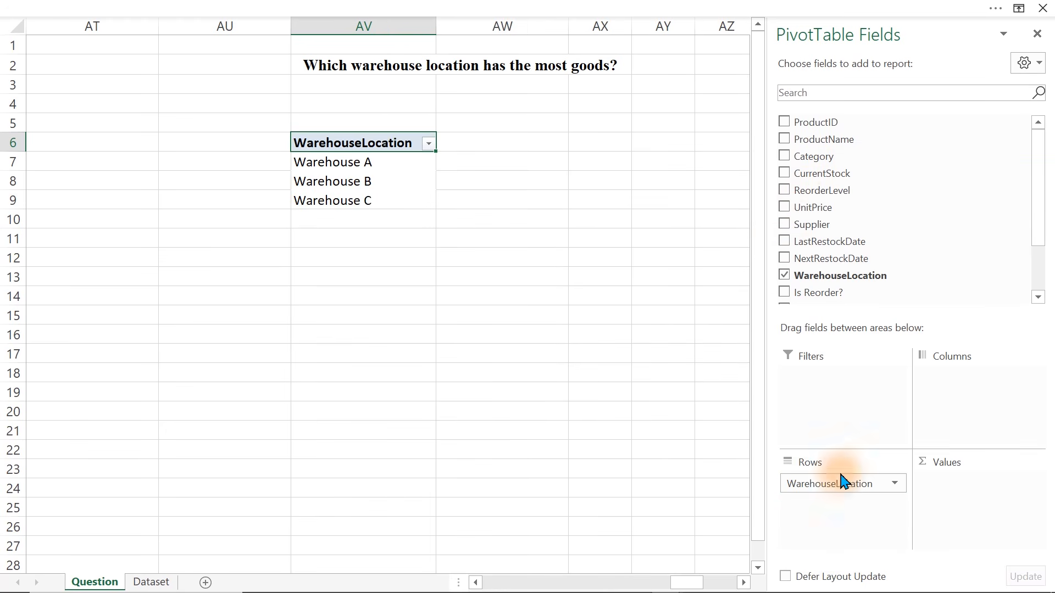
pyautogui.moveTo(812, 173); pyautogui.dragTo(978, 516)
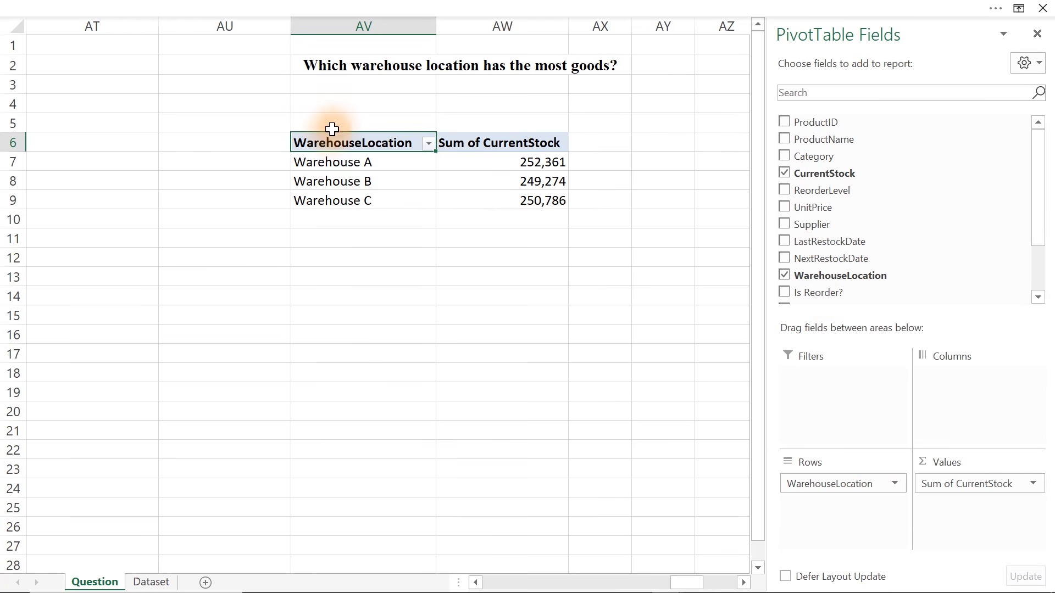
# Step: Copy the warehouse PivotTable to BC6 under the heading about the 5 products with highest stock values that need reorder
pyautogui.moveTo(323, 142); pyautogui.dragTo(539, 204)
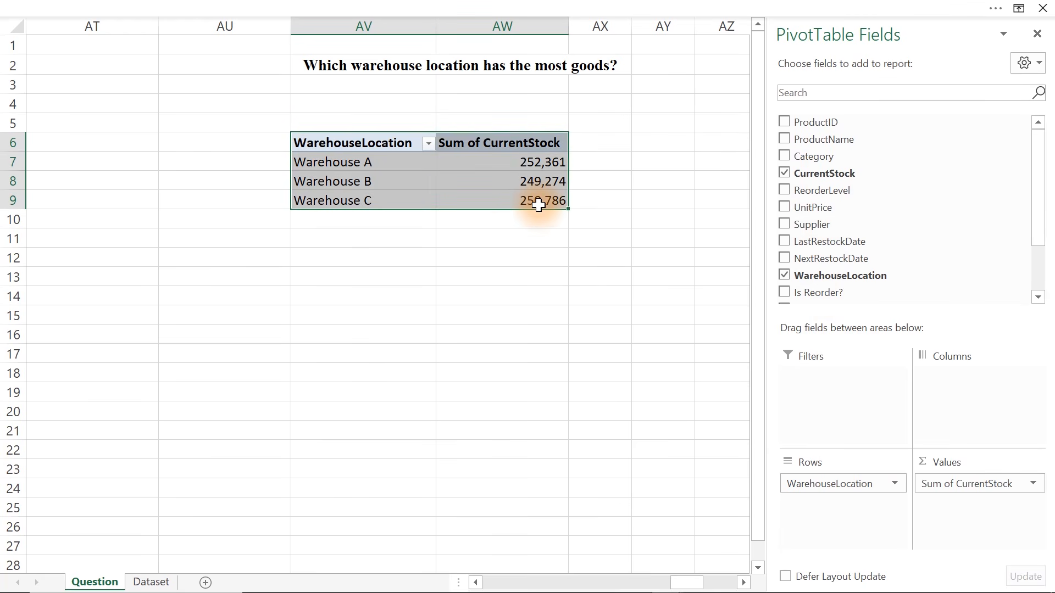
pyautogui.hotkey('ctrl', 'c')
pyautogui.click(698, 296)
pyautogui.press('Right')
pyautogui.press('Right')
pyautogui.press('Right')
pyautogui.press('Right')
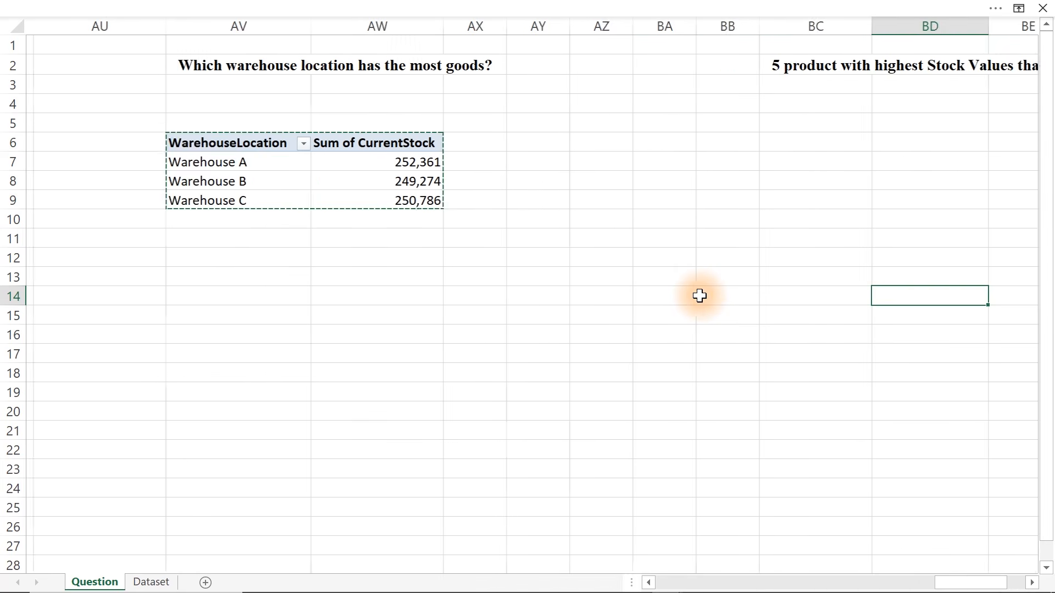
pyautogui.press('Right')
pyautogui.press('Right')
pyautogui.press('Right')
pyautogui.press('Right')
pyautogui.click(526, 143)
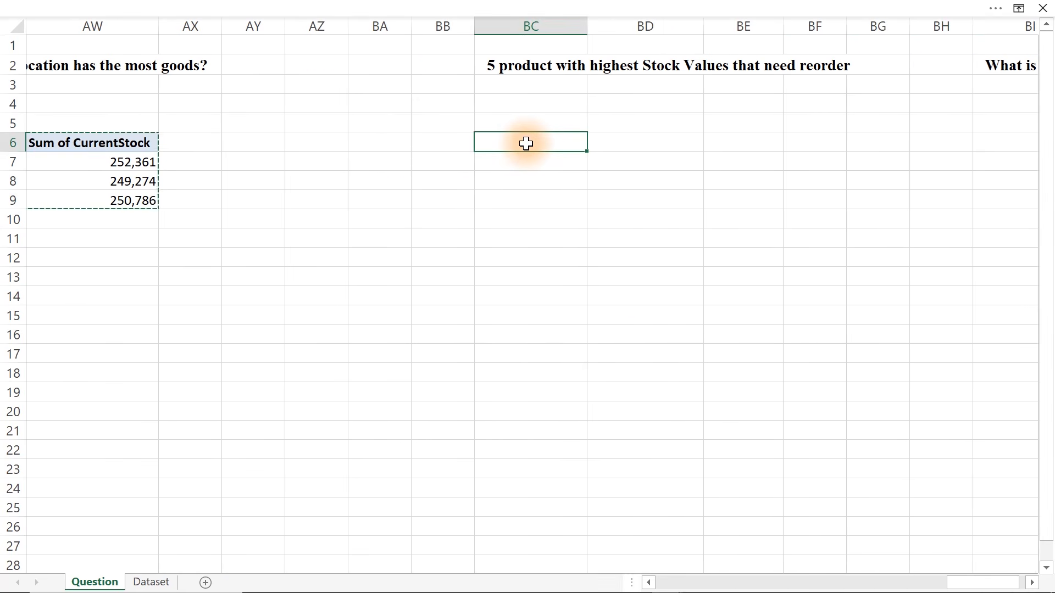
pyautogui.hotkey('ctrl', 'v')
pyautogui.moveTo(712, 587); pyautogui.dragTo(725, 585)
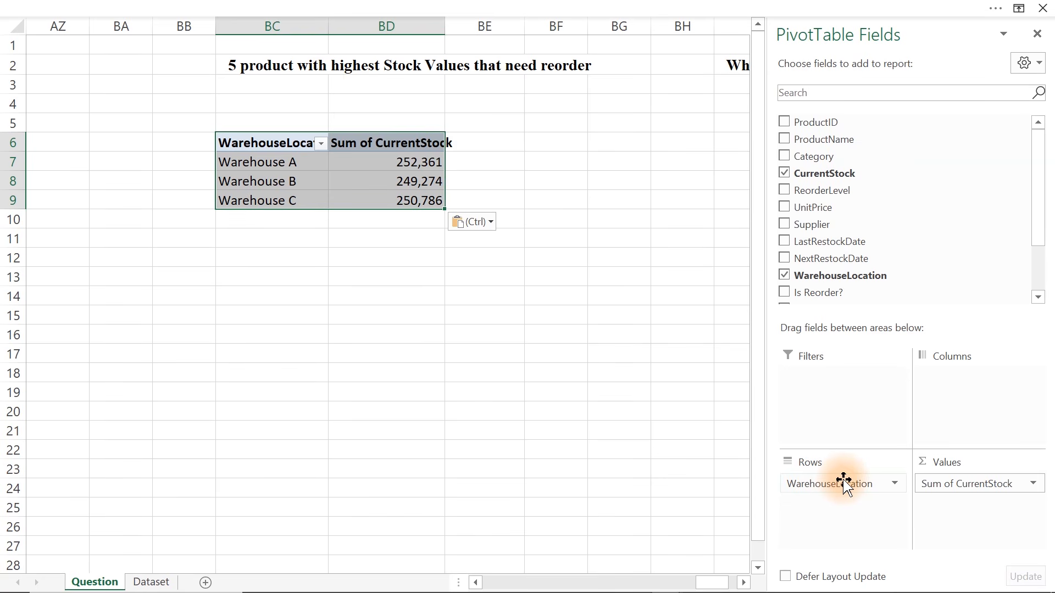
# Step: Remove WarehouseLocation and Sum of CurrentStock from the PivotTable at BC6 and use ProductName as its row field
pyautogui.moveTo(844, 485); pyautogui.dragTo(467, 502)
pyautogui.moveTo(994, 485); pyautogui.dragTo(460, 468)
pyautogui.moveTo(826, 142); pyautogui.dragTo(834, 495)
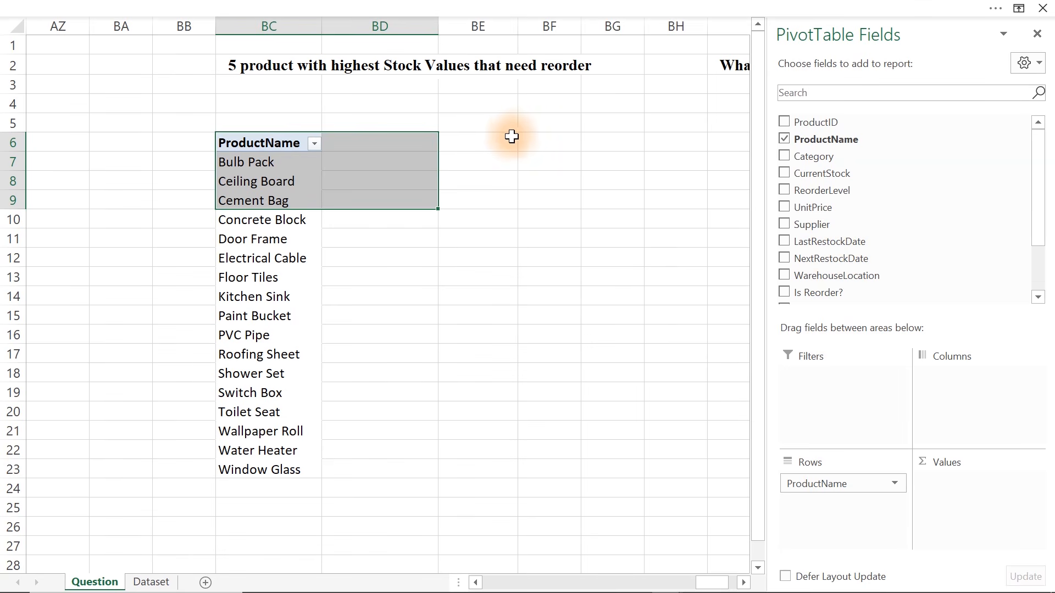
# Step: Add a Reorder Products column in O1 of the Dataset sheet and fit its width to the header
pyautogui.click(157, 584)
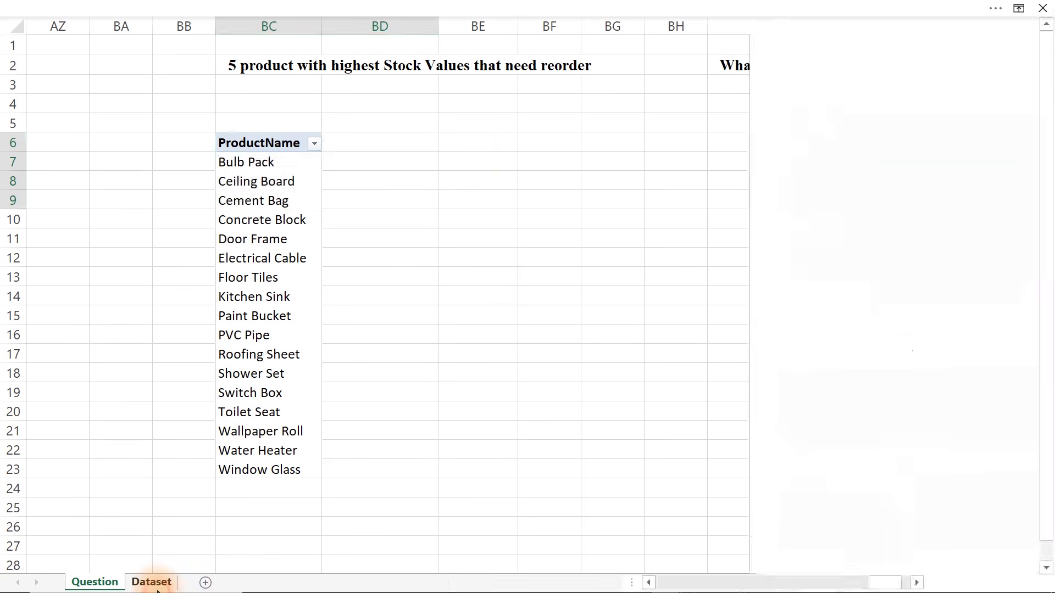
pyautogui.click(904, 42)
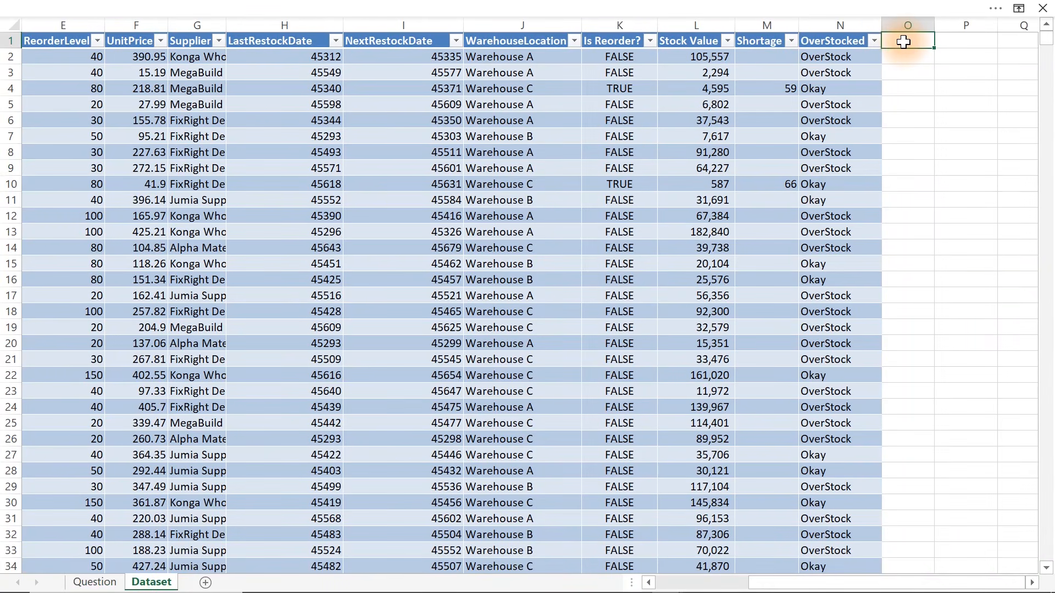
pyautogui.write('Reorder Products')
pyautogui.press('Return')
pyautogui.doubleClick(934, 17)
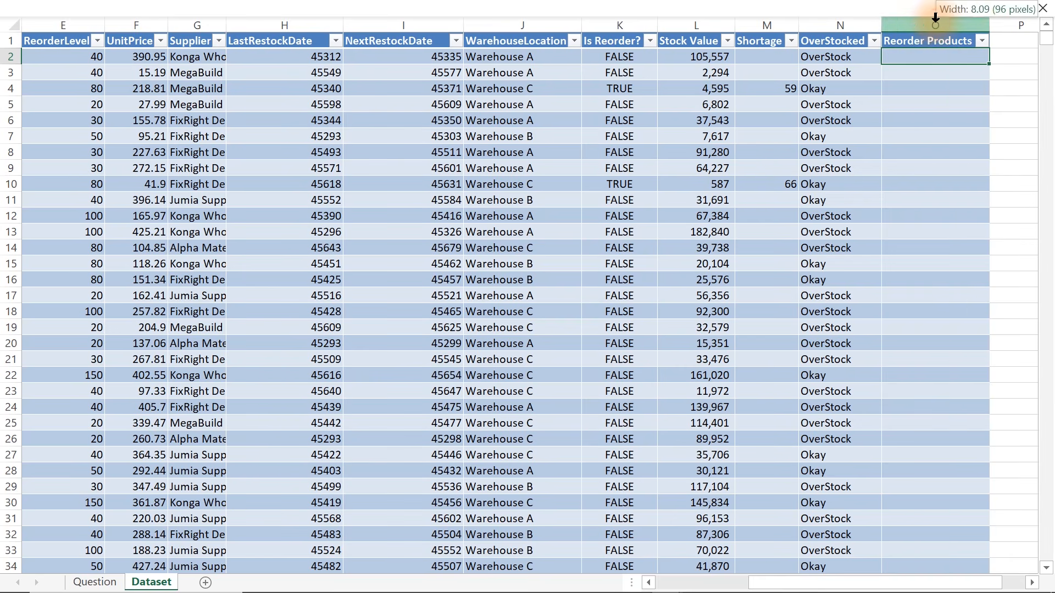
# Step: Fill the Reorder Products column with an IF formula returning Oreder when CurrentStock is below ReorderLevel and Oky otherwise
pyautogui.click(934, 57)
pyautogui.write('=')
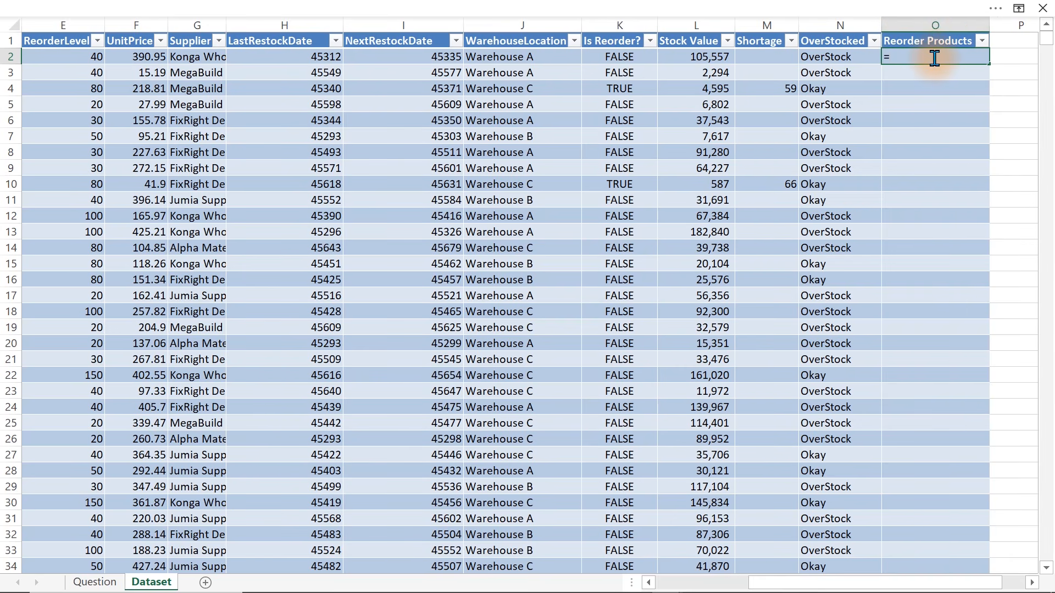
pyautogui.write('IF(')
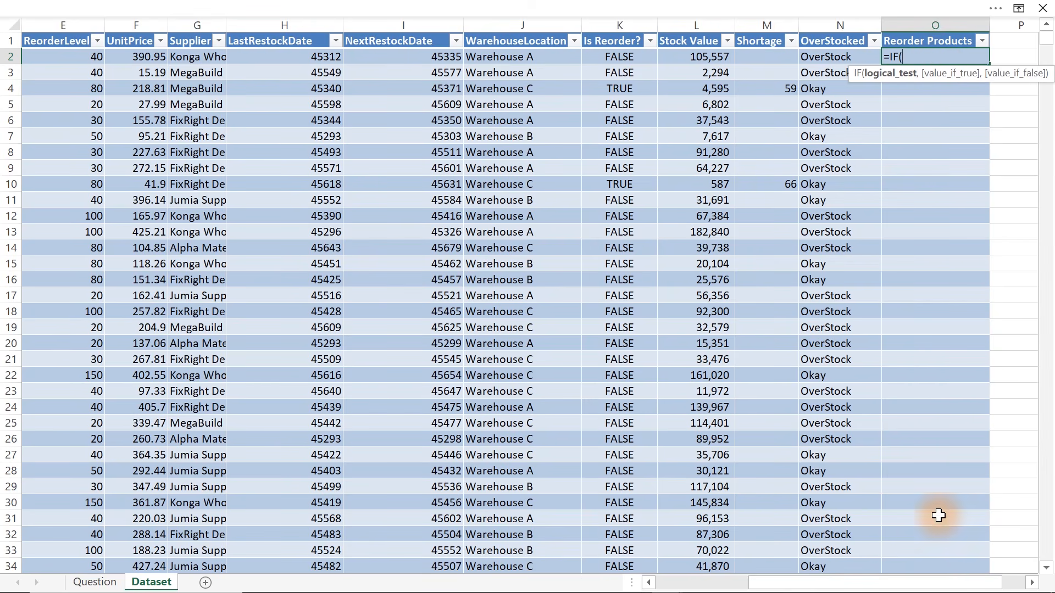
pyautogui.moveTo(989, 584); pyautogui.dragTo(901, 587)
pyautogui.click(280, 56)
pyautogui.write('<')
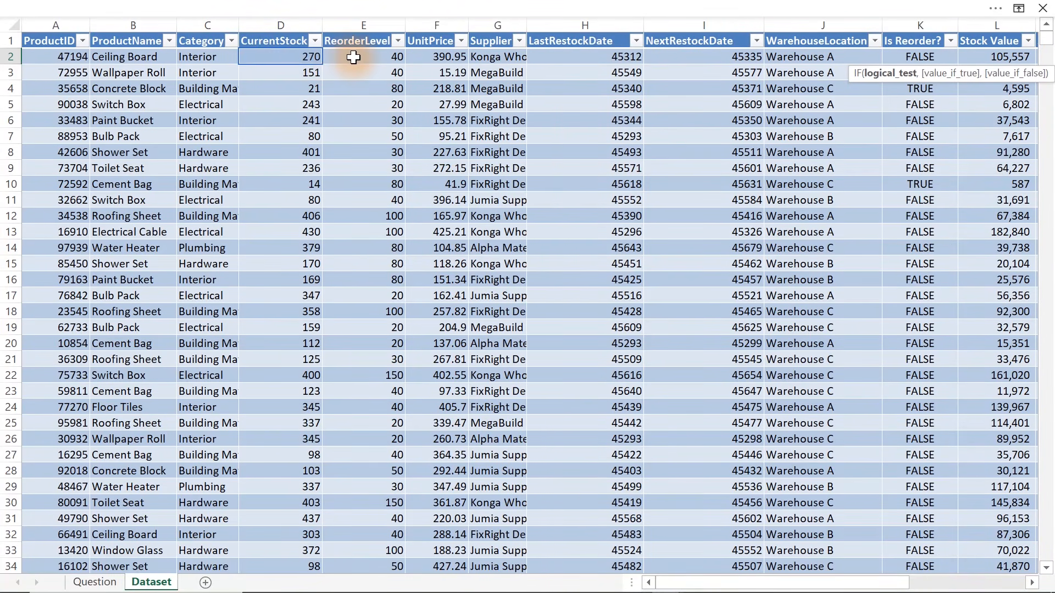
pyautogui.click(353, 57)
pyautogui.write(',')
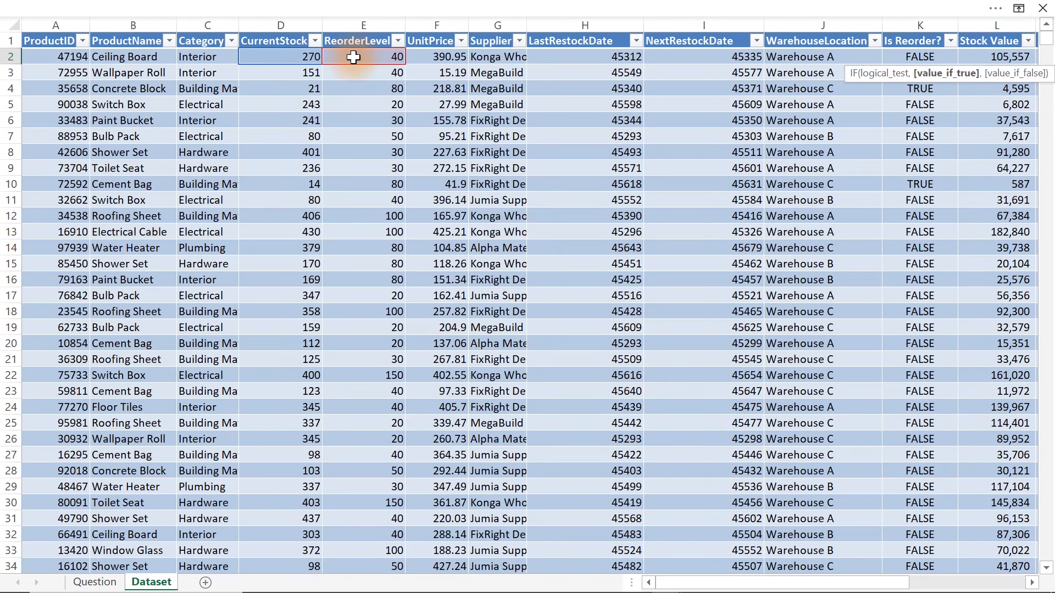
pyautogui.write(',')
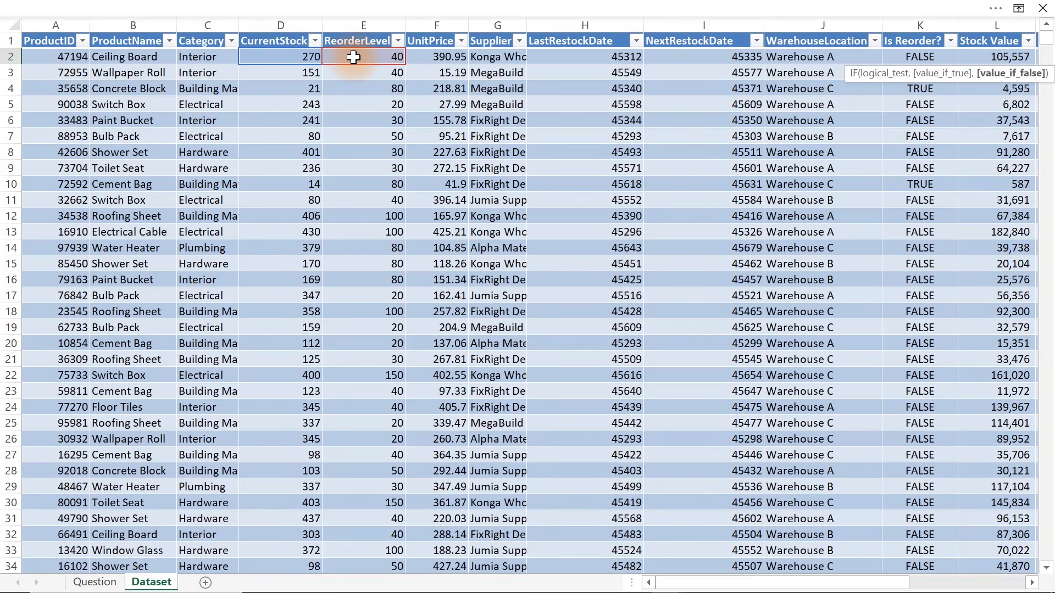
pyautogui.press('Return')
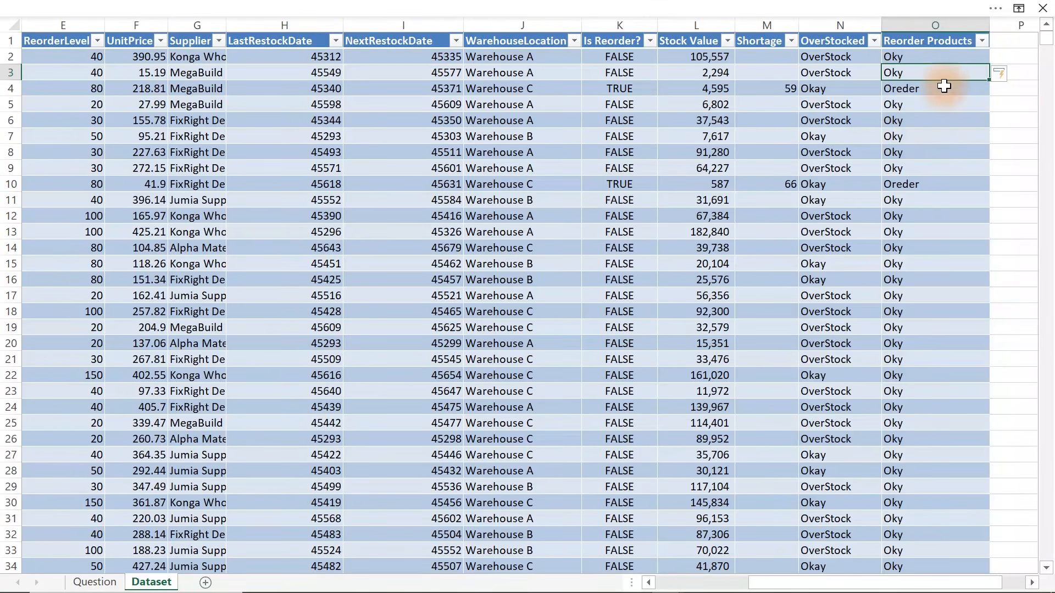
pyautogui.doubleClick(930, 77)
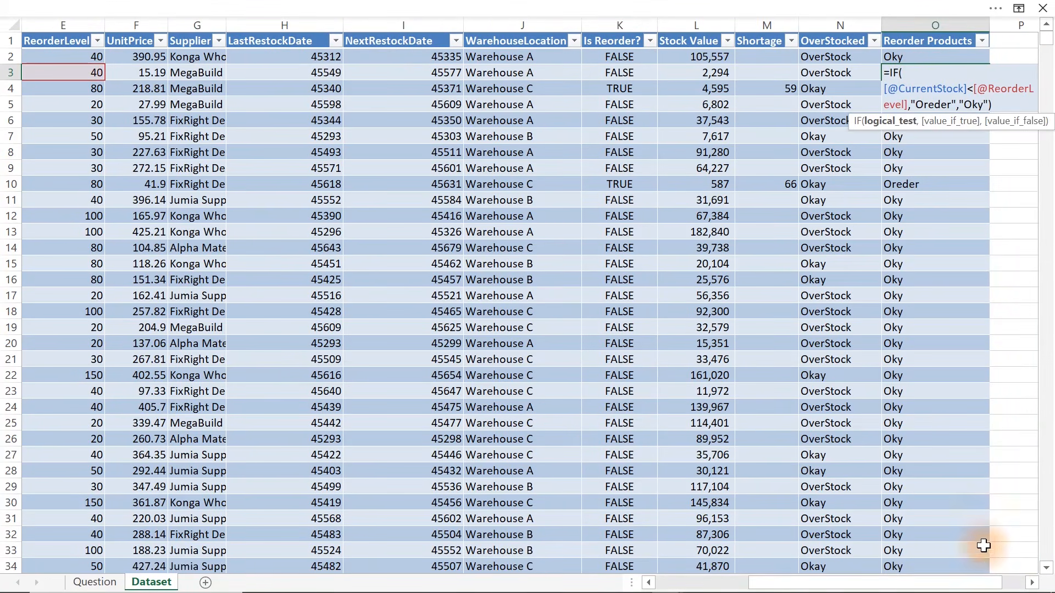
pyautogui.moveTo(987, 587); pyautogui.dragTo(1007, 586)
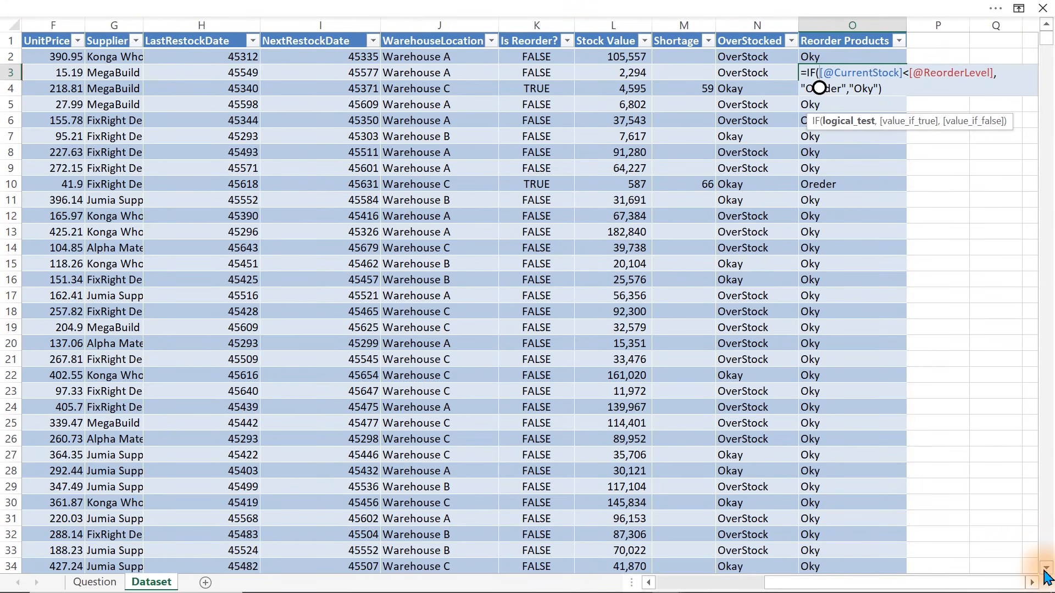
pyautogui.click(1033, 584)
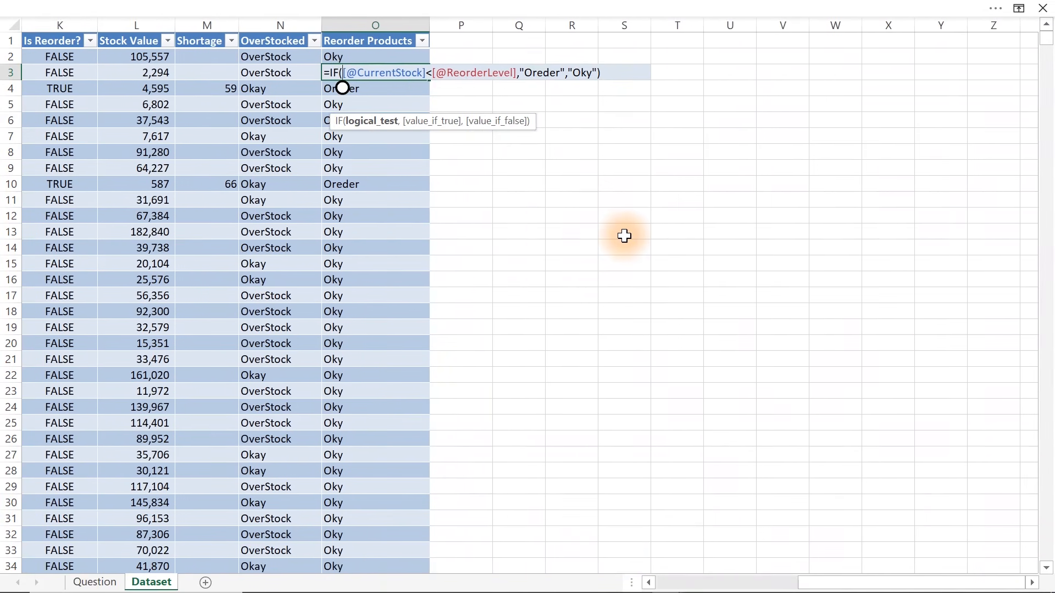
pyautogui.press('Escape')
pyautogui.click(312, 5)
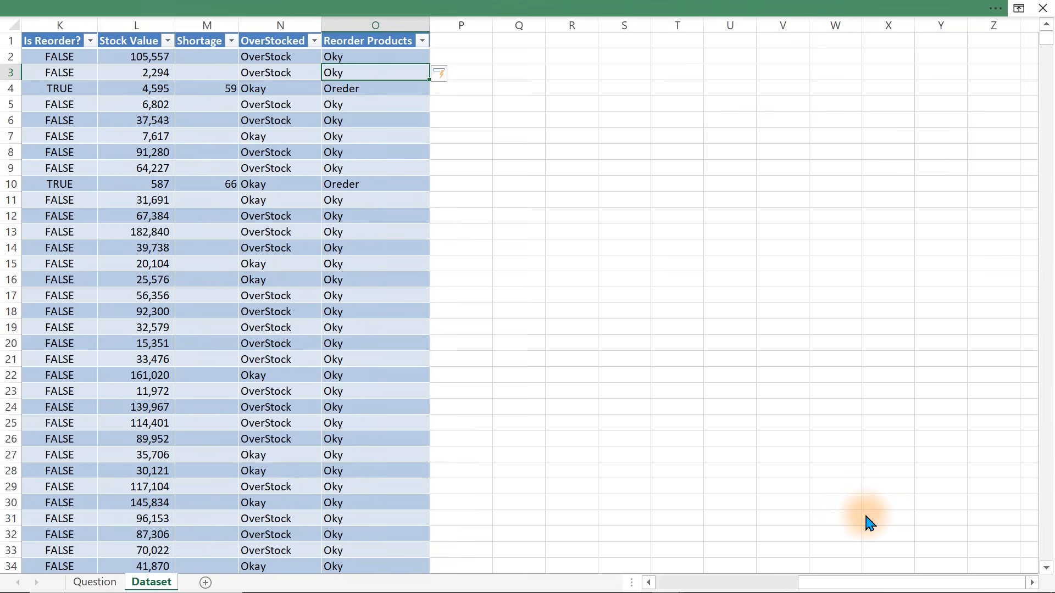
# Step: Correct the Reorder Products column's IF formula so that it returns "Reorder" when true and "Okay" when false
pyautogui.click(1004, 584)
pyautogui.click(1004, 584)
pyautogui.click(956, 438)
pyautogui.click(970, 271)
pyautogui.press('Right')
pyautogui.press('Right')
pyautogui.press('Right')
pyautogui.press('Right')
pyautogui.press('Right')
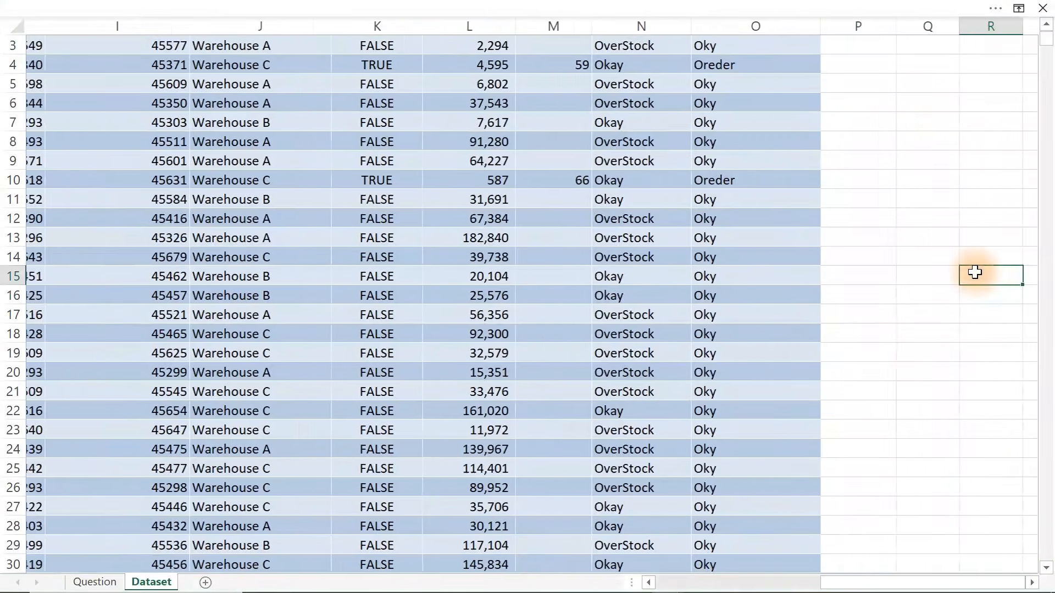
pyautogui.click(583, 220)
pyautogui.doubleClick(572, 218)
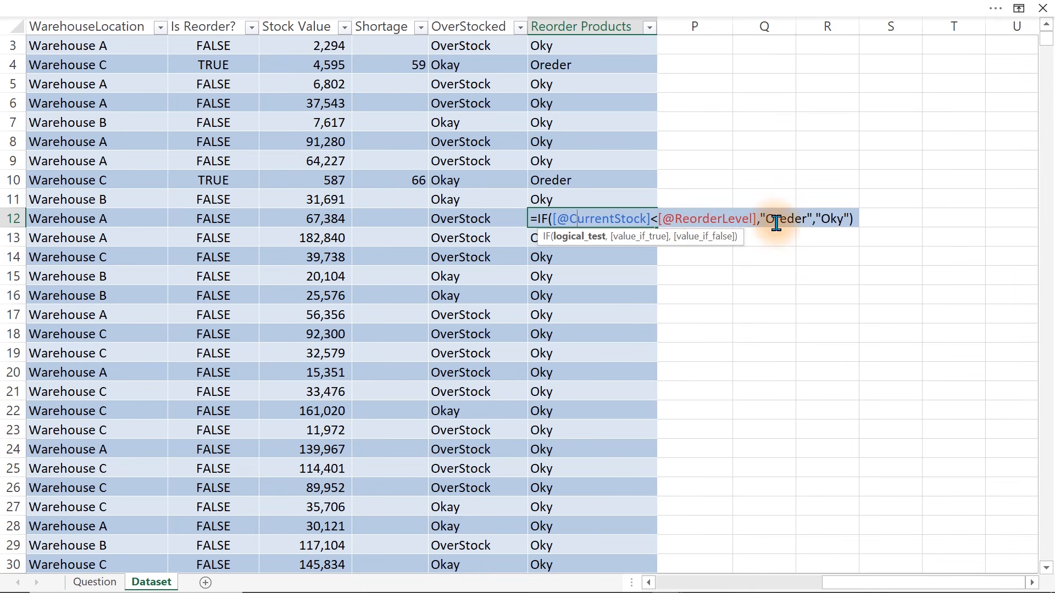
pyautogui.click(804, 218)
pyautogui.moveTo(806, 219); pyautogui.dragTo(765, 220)
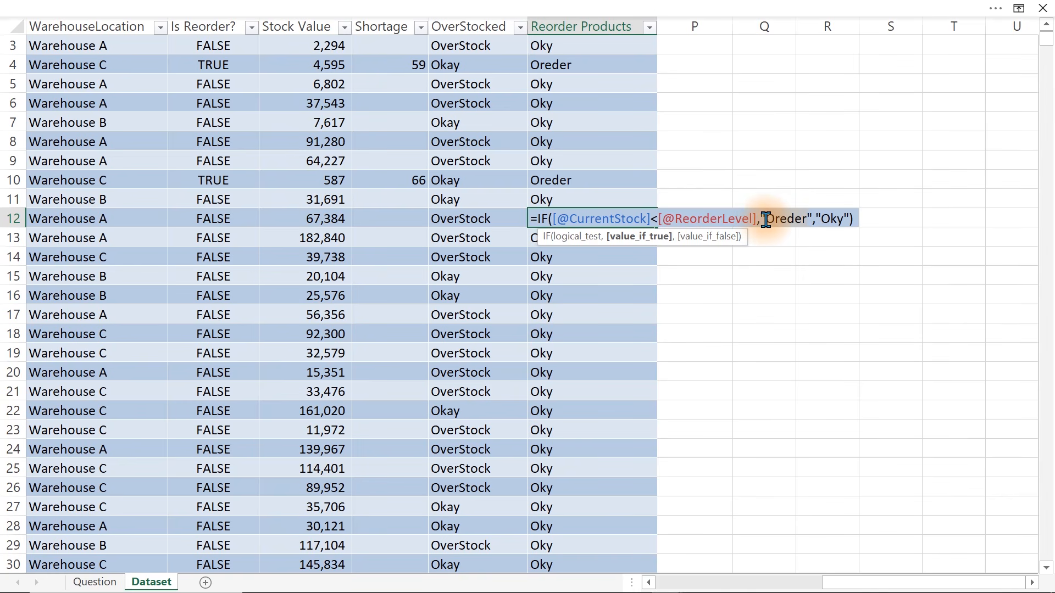
pyautogui.doubleClick(765, 219)
pyautogui.write('Reorder')
pyautogui.click(845, 219)
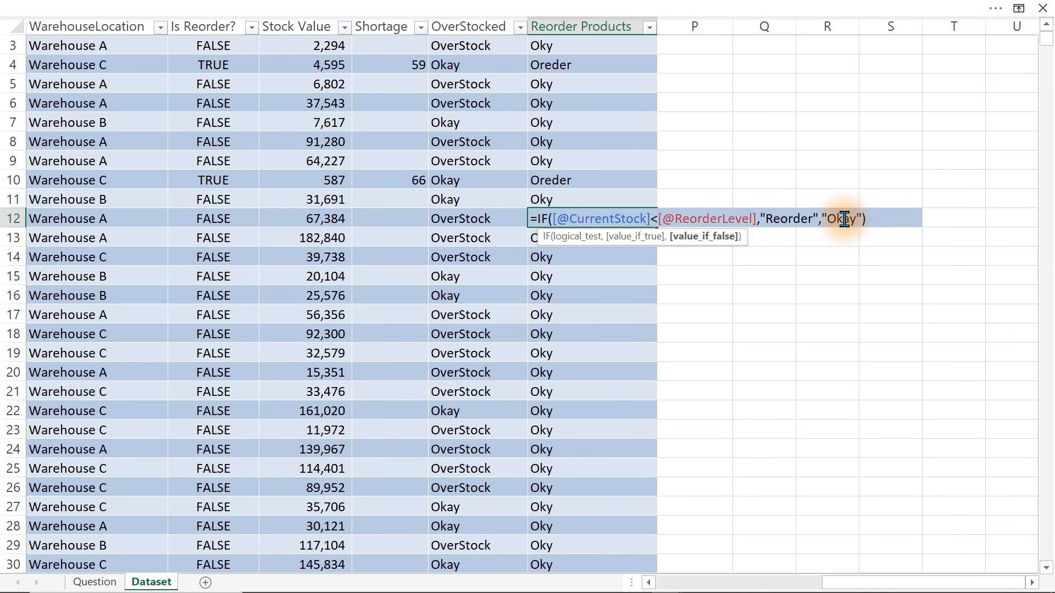
pyautogui.write('a')
pyautogui.press('Return')
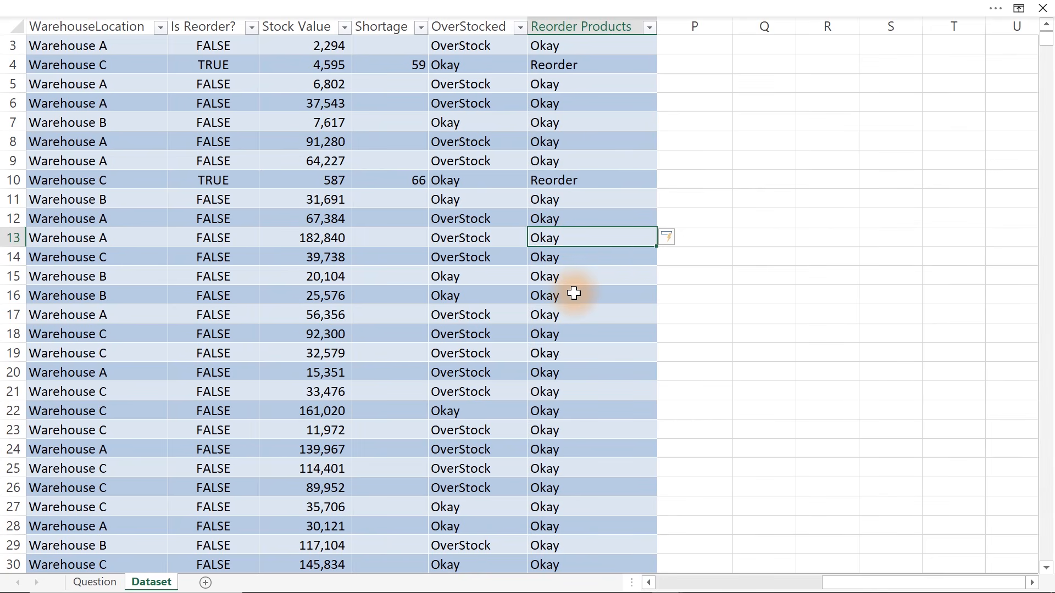
# Step: Refresh the ProductName PivotTable at BC6 on the Question sheet and add Reorder Products as its report filter
pyautogui.click(98, 584)
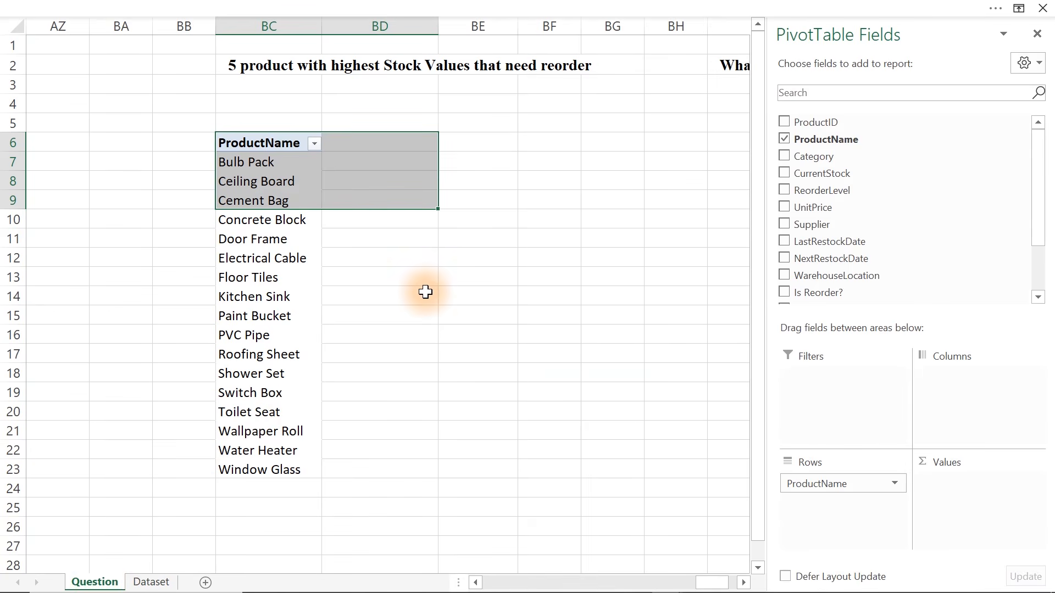
pyautogui.rightClick(258, 260)
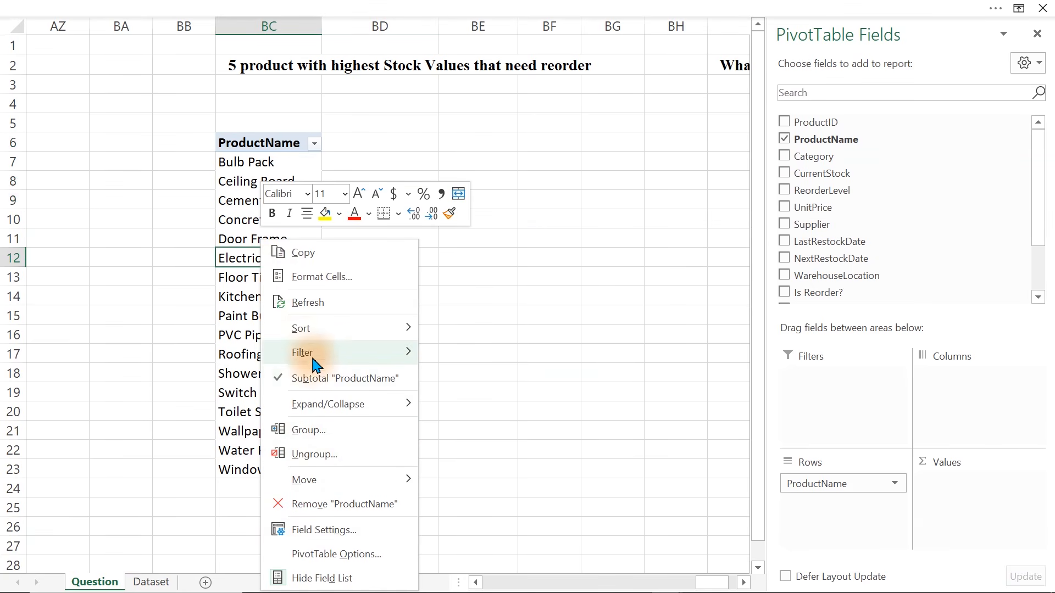
pyautogui.click(312, 302)
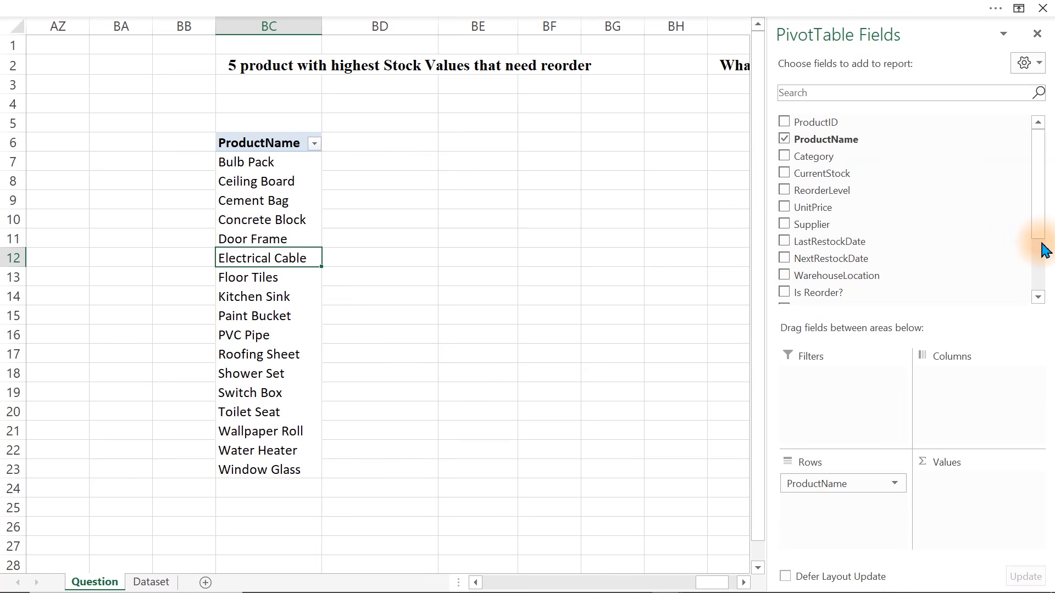
pyautogui.moveTo(1040, 223); pyautogui.dragTo(1038, 294)
pyautogui.click(784, 274)
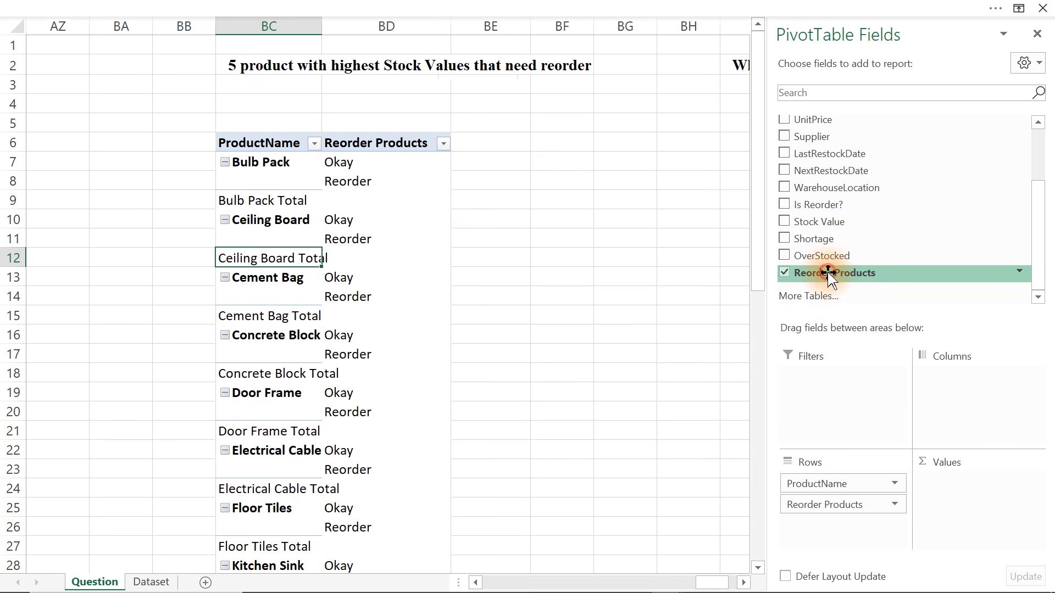
pyautogui.moveTo(830, 273); pyautogui.dragTo(839, 411)
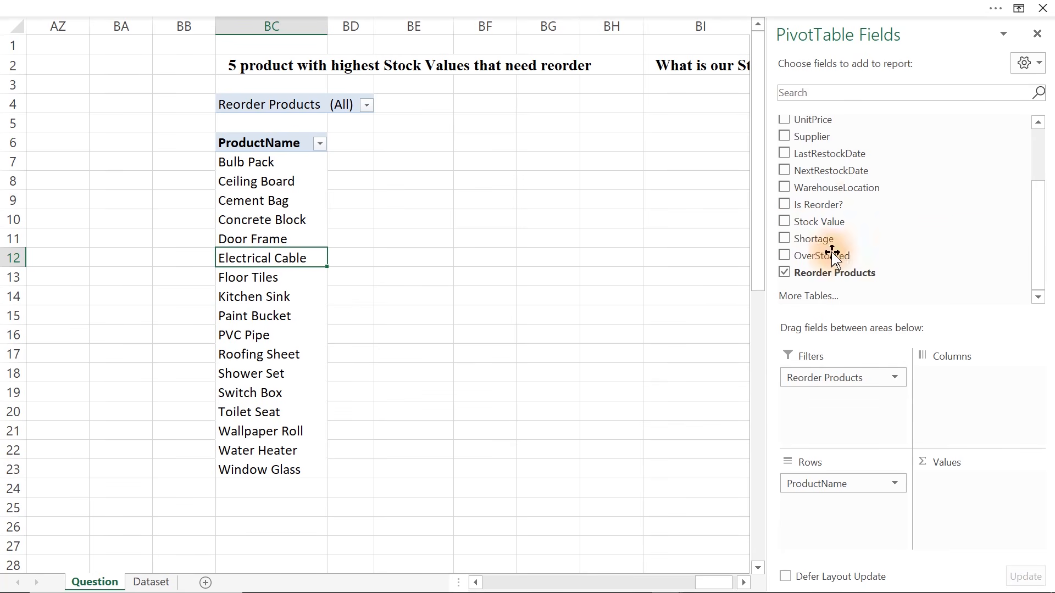
# Step: Add a count of Shortage to the PivotTable's values and rename the field Total Products
pyautogui.moveTo(799, 242); pyautogui.dragTo(968, 502)
pyautogui.doubleClick(373, 144)
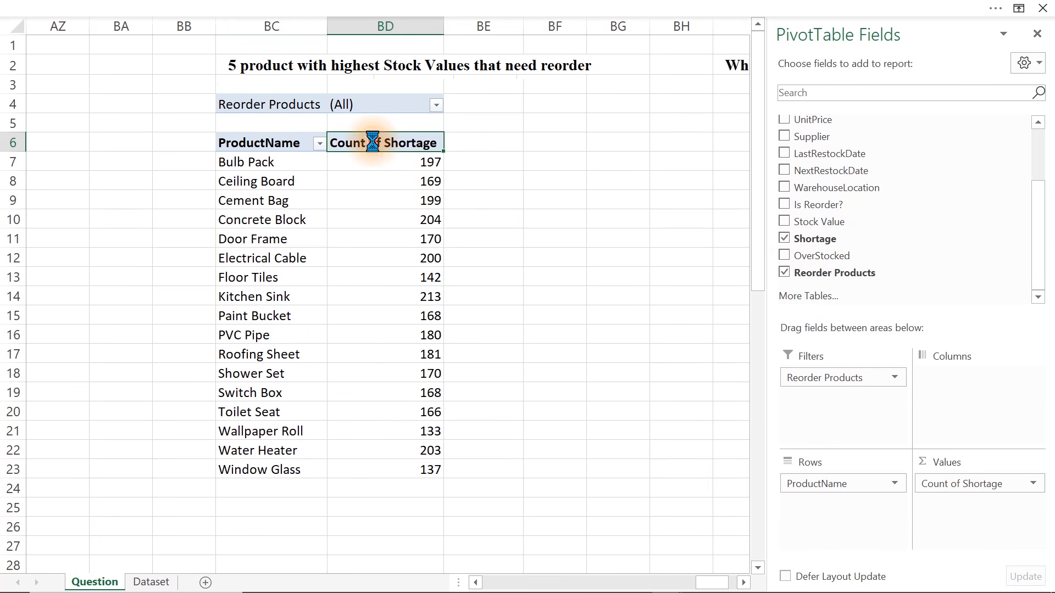
pyautogui.write('Total Pr')
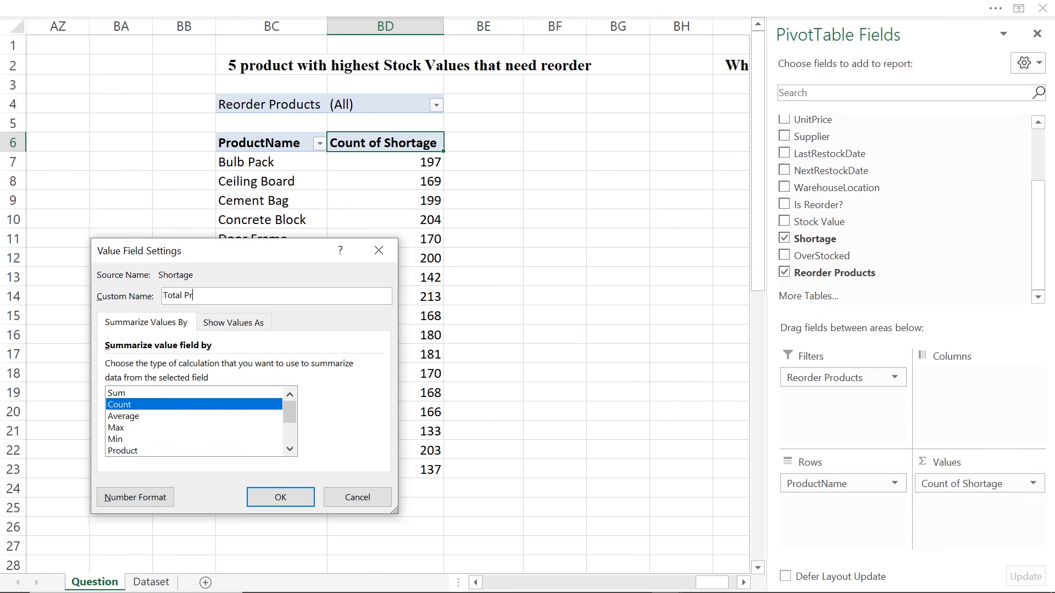
pyautogui.write('oducts')
pyautogui.press('Return')
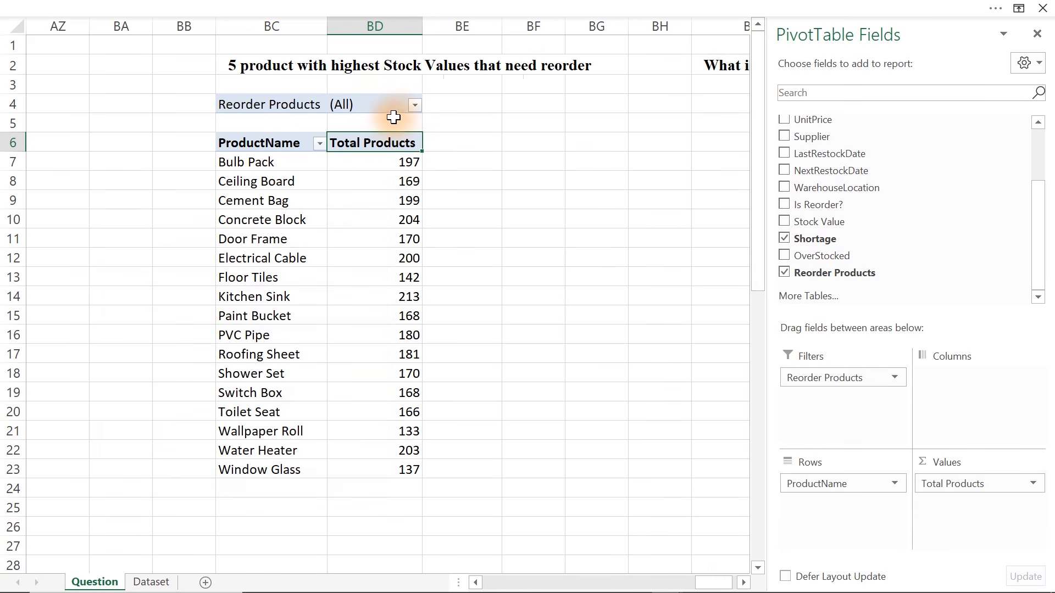
# Step: Filter the PivotTable's Reorder Products field to Reorder only and add Sum of Stock Value as a second value
pyautogui.click(415, 105)
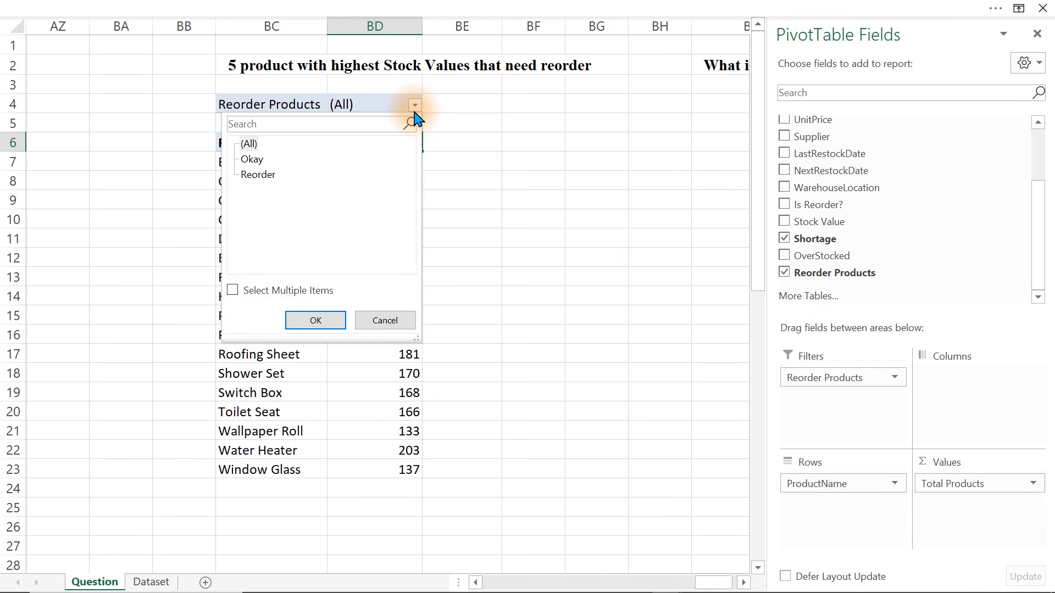
pyautogui.click(257, 174)
pyautogui.click(232, 290)
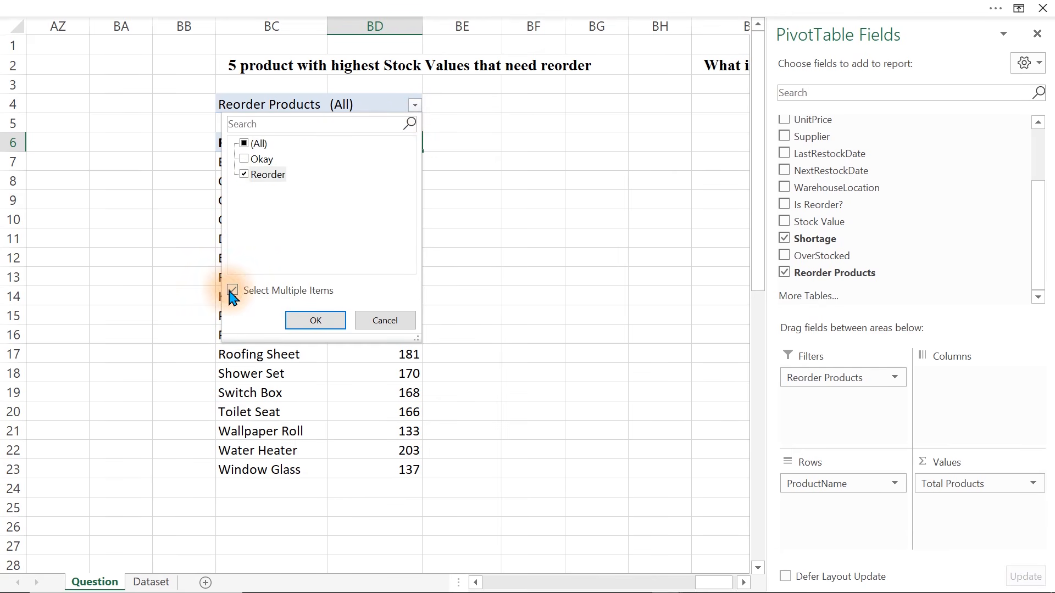
pyautogui.click(329, 326)
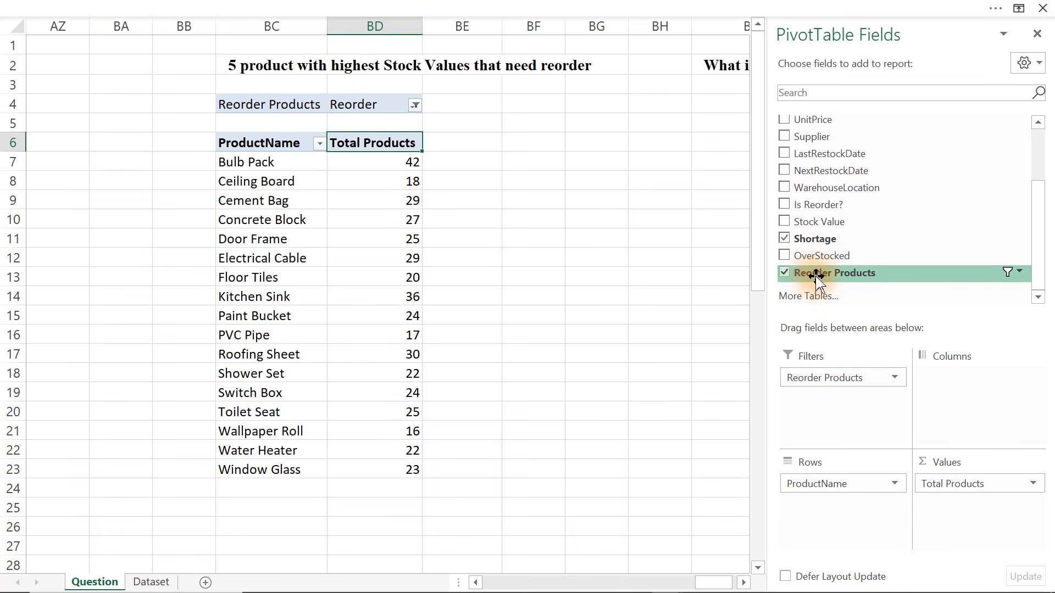
pyautogui.moveTo(862, 222); pyautogui.dragTo(964, 511)
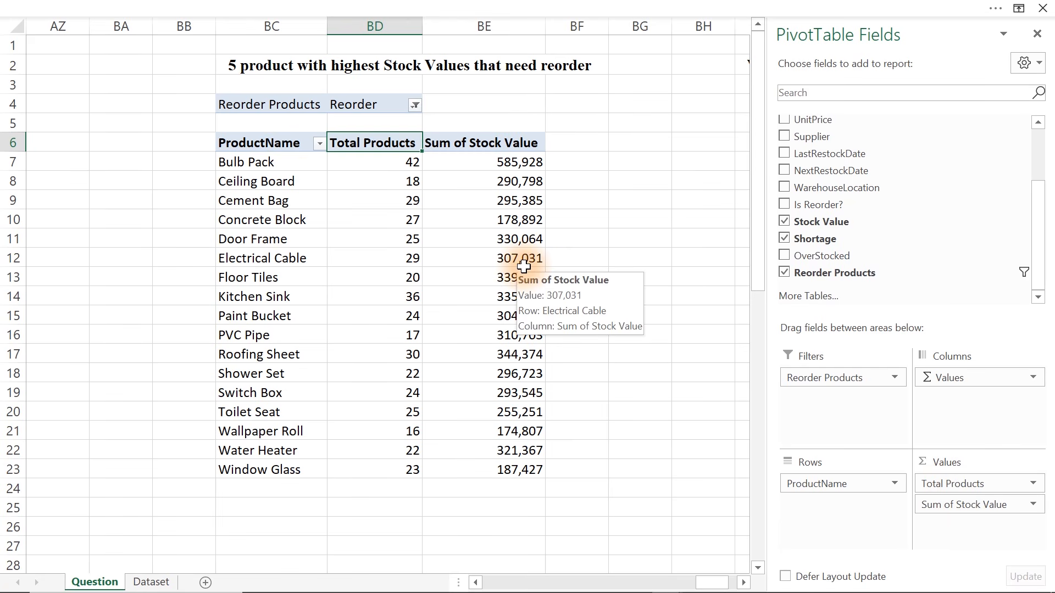
# Step: Apply a top 5 items filter by Total Products to the PivotTable's ProductName rows
pyautogui.click(263, 181)
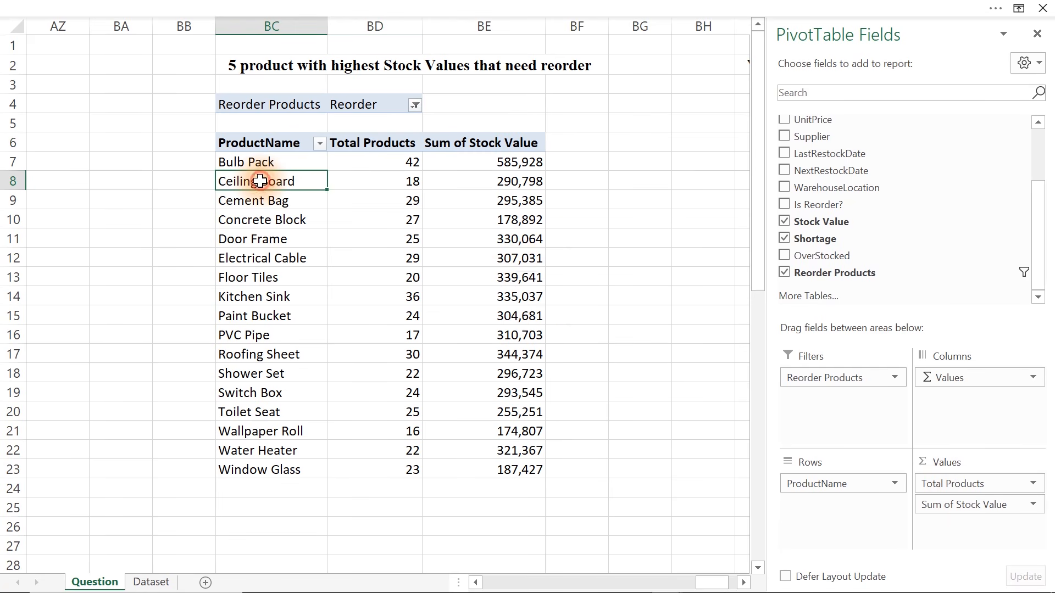
pyautogui.rightClick(260, 181)
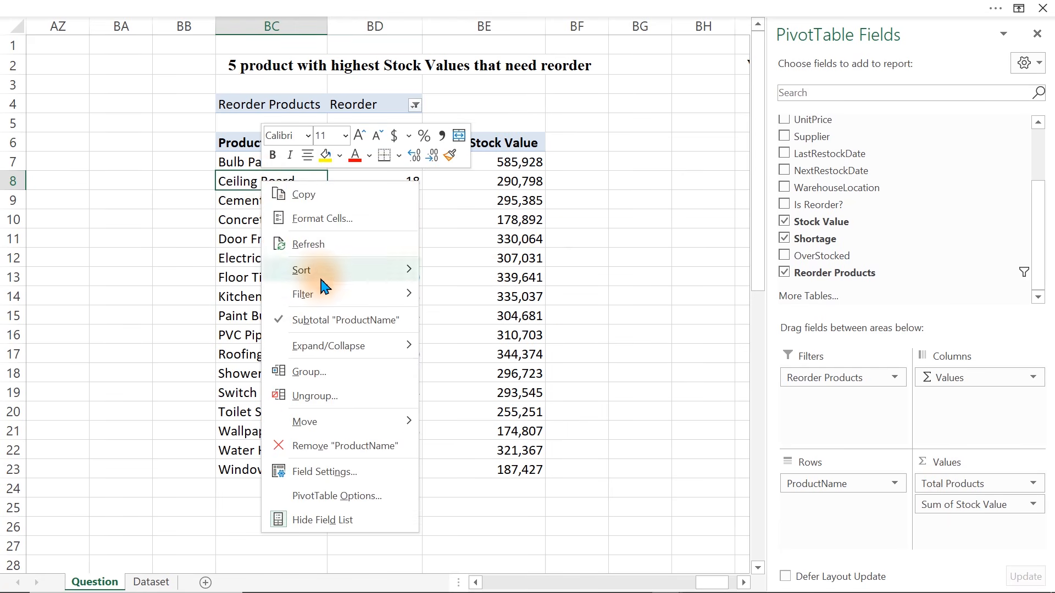
pyautogui.moveTo(352, 294)
pyautogui.click(475, 371)
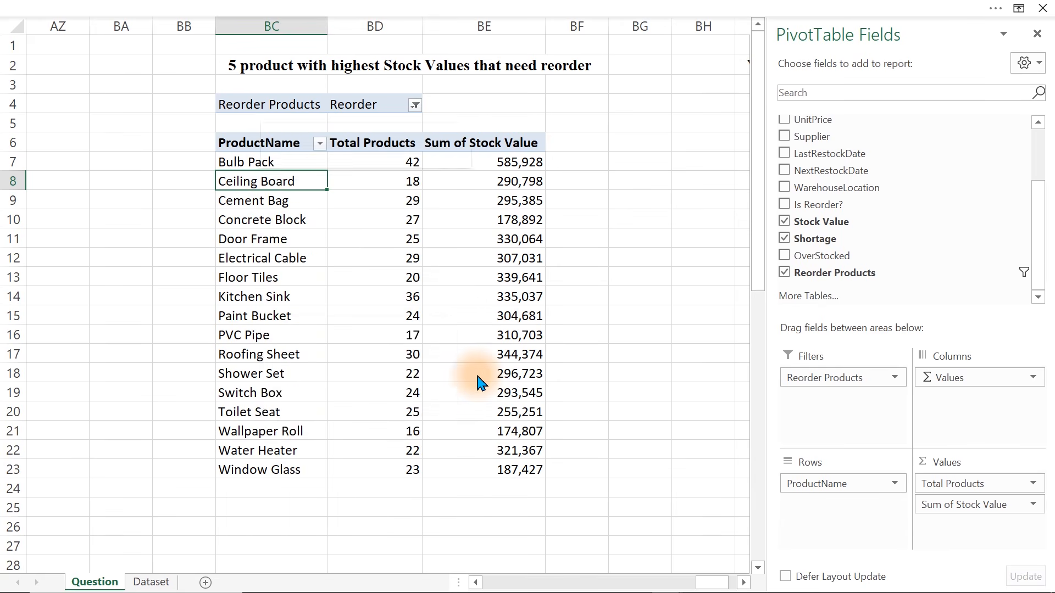
pyautogui.doubleClick(177, 378)
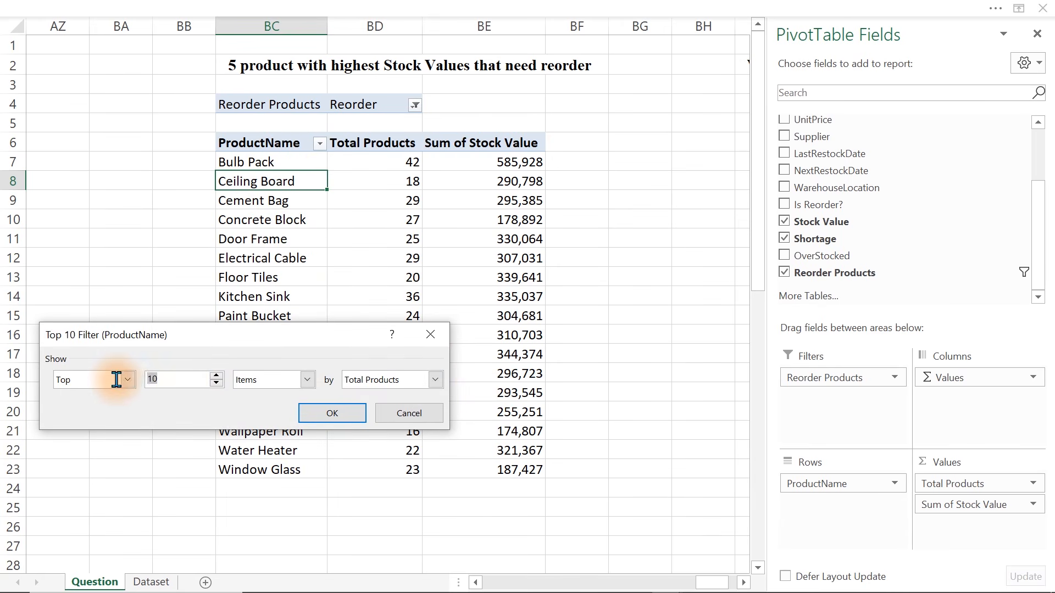
pyautogui.click(328, 415)
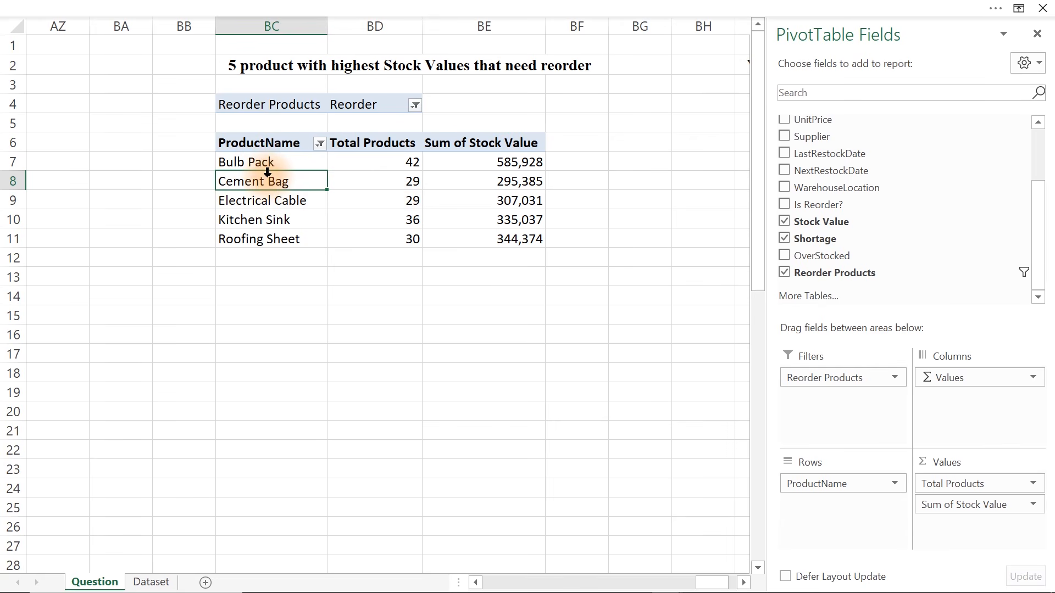
# Step: Correct the heading in BC2 to read "5 products with highest Stock Values that need reorder"
pyautogui.click(280, 71)
pyautogui.press('F2')
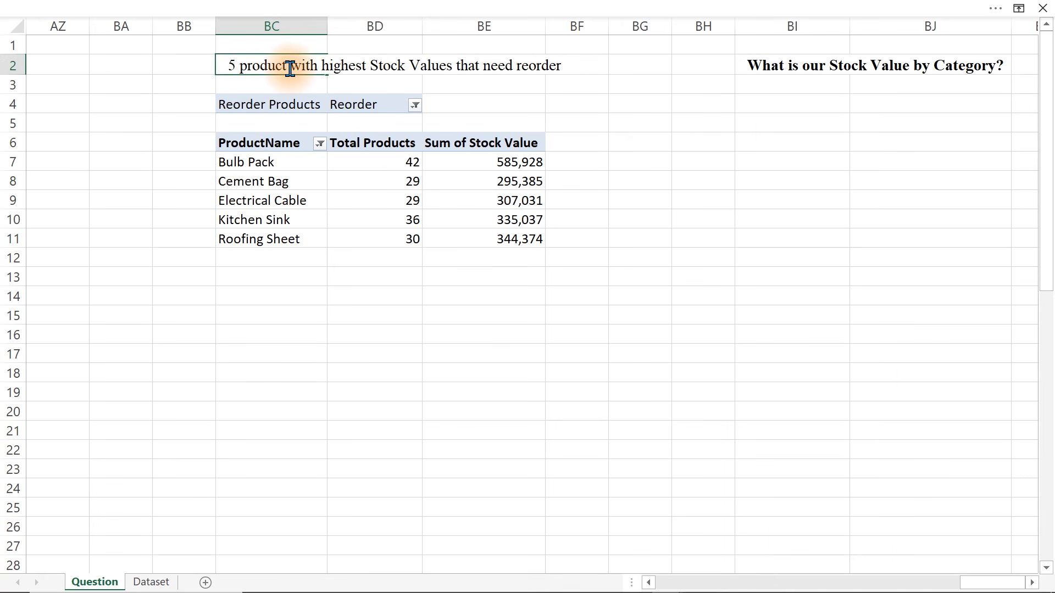
pyautogui.write('s')
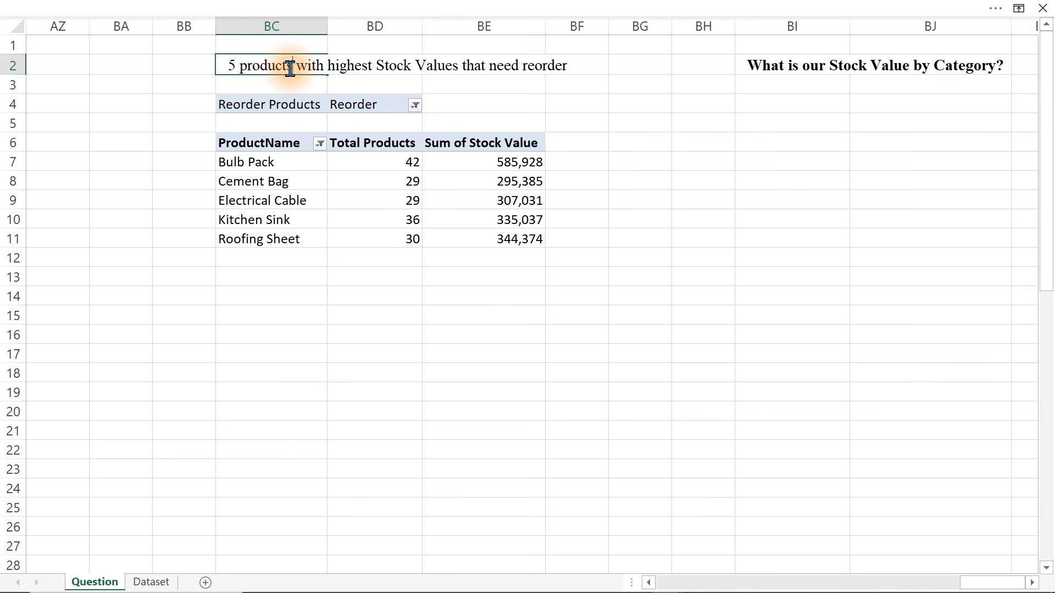
pyautogui.hotkey('ctrl', 'b')
pyautogui.press('Return')
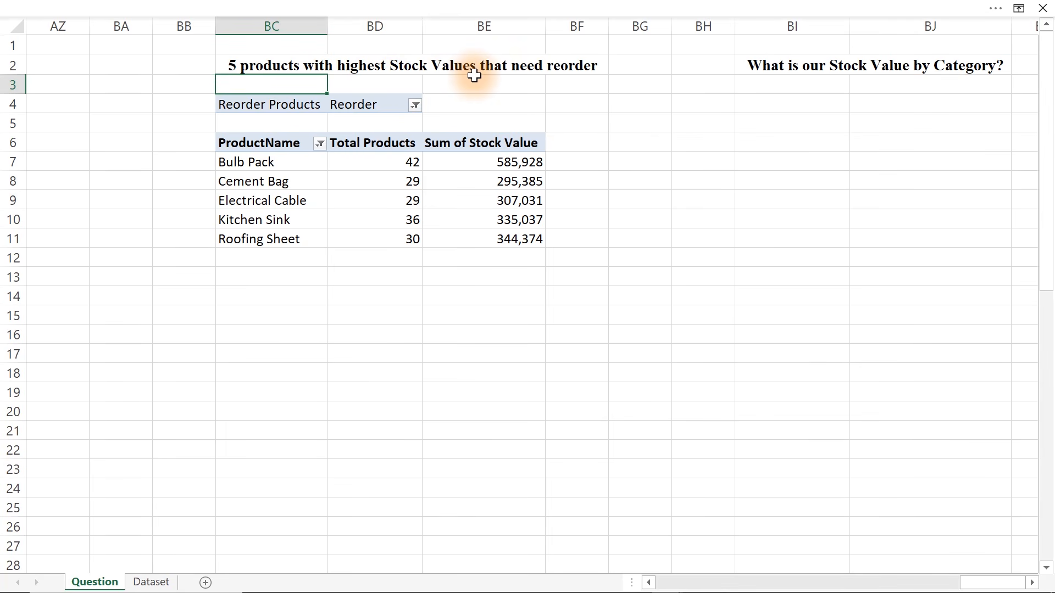
# Step: Change the ProductName top 5 filter to rank the items by Sum of Stock Value
pyautogui.click(254, 180)
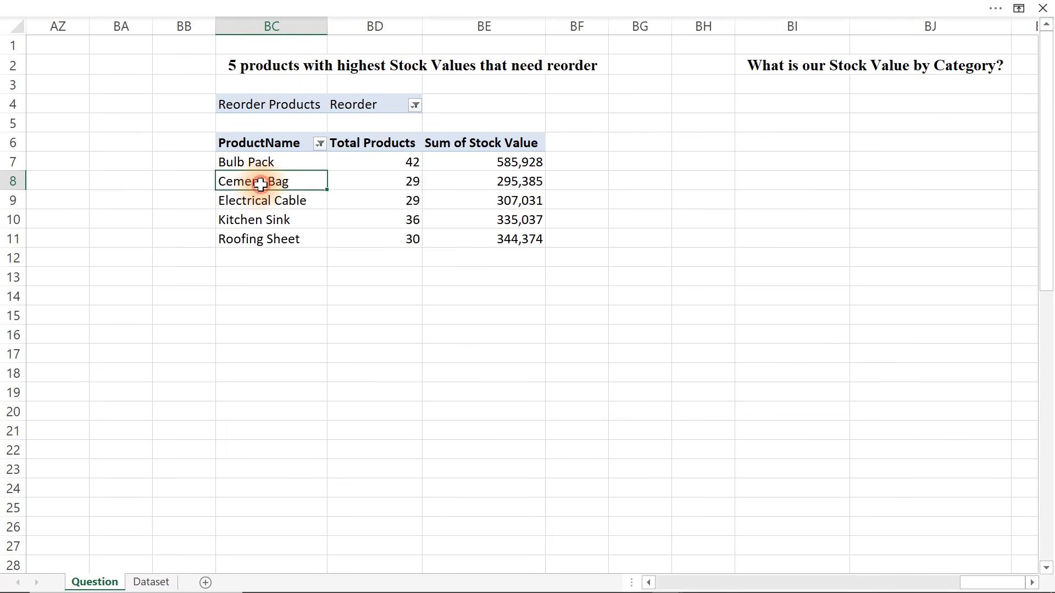
pyautogui.rightClick(256, 180)
pyautogui.moveTo(315, 305)
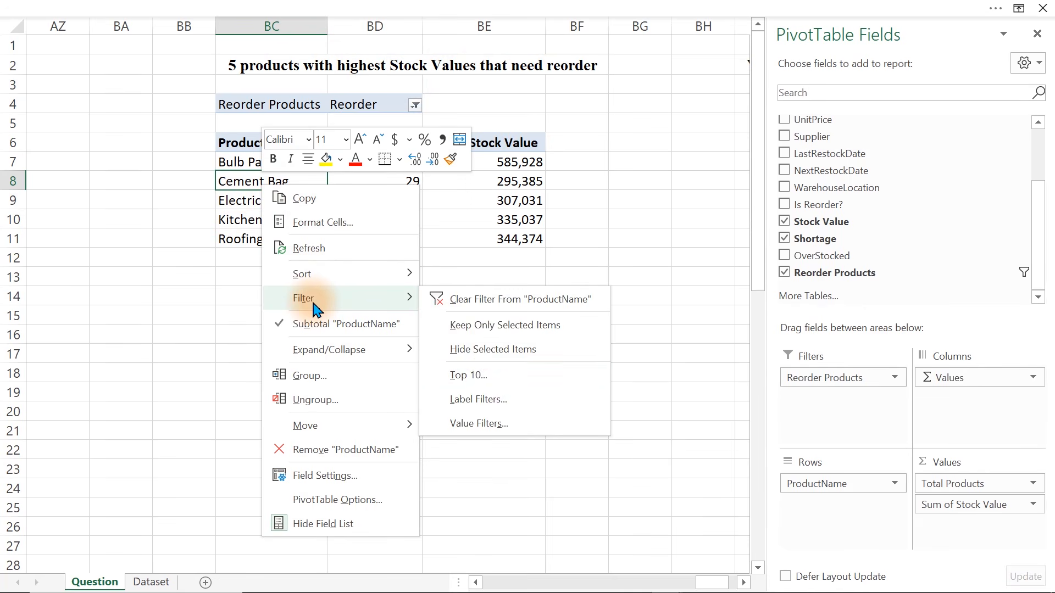
pyautogui.click(495, 375)
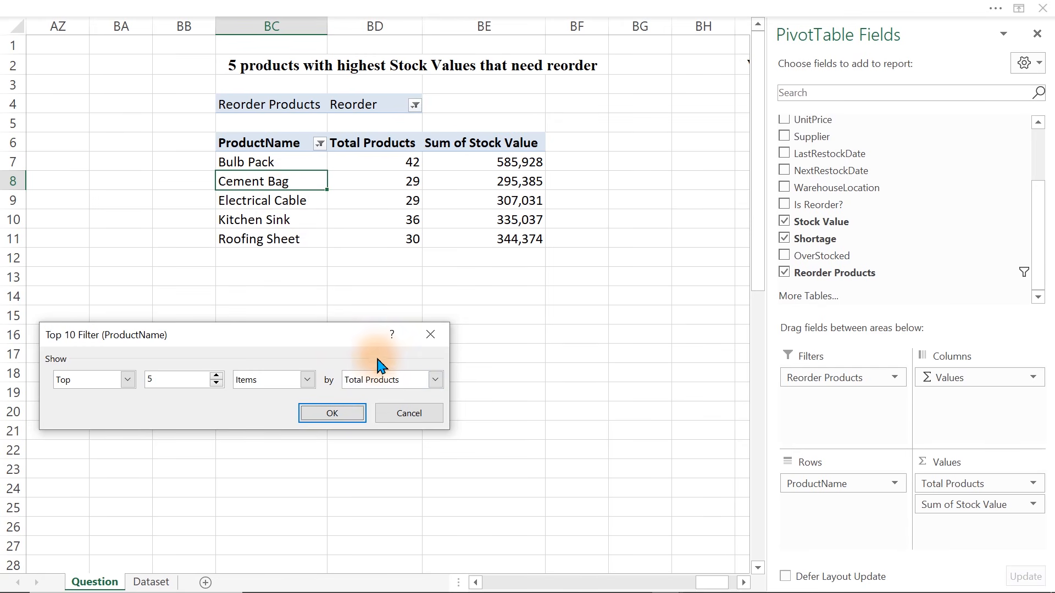
pyautogui.click(382, 380)
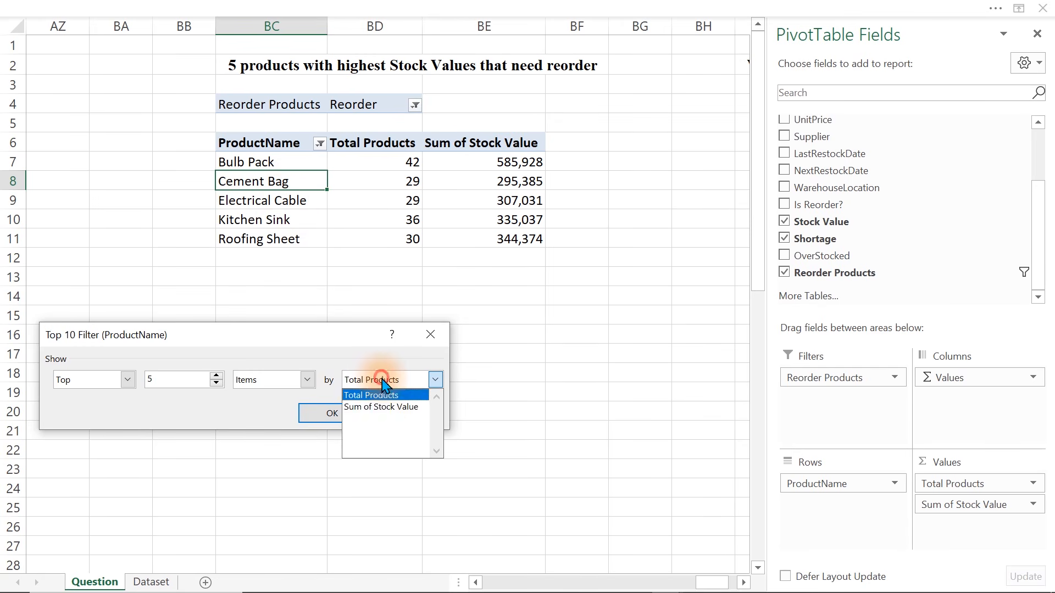
pyautogui.click(382, 407)
pyautogui.click(333, 415)
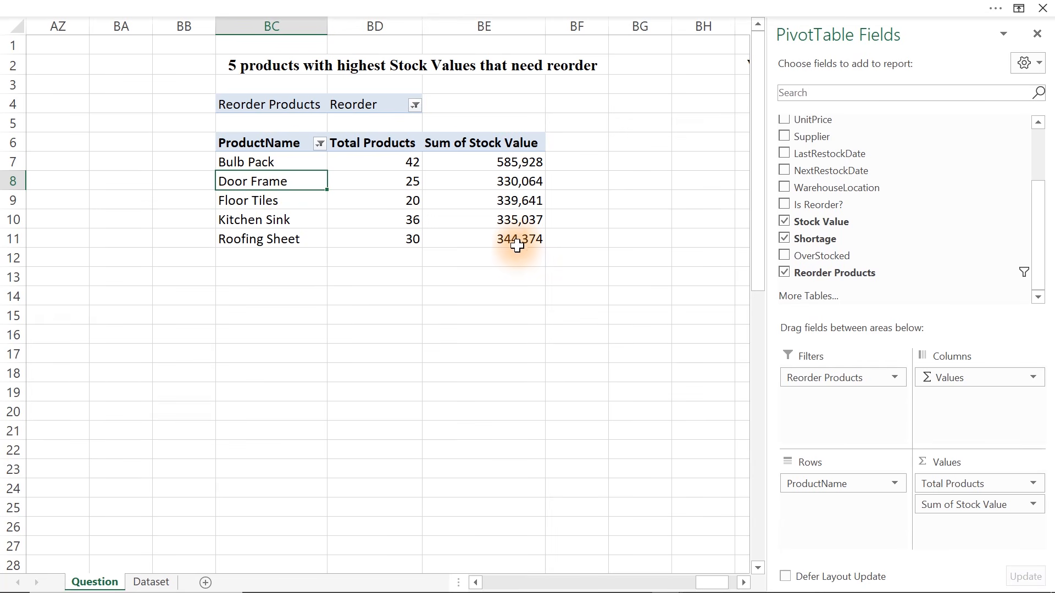
pyautogui.moveTo(517, 242)
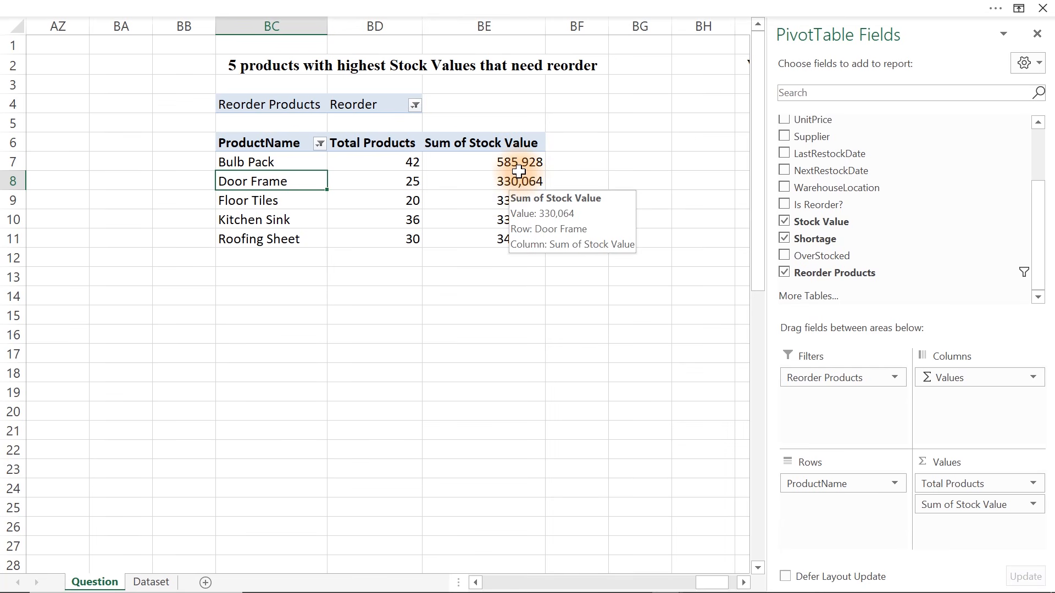
pyautogui.click(383, 164)
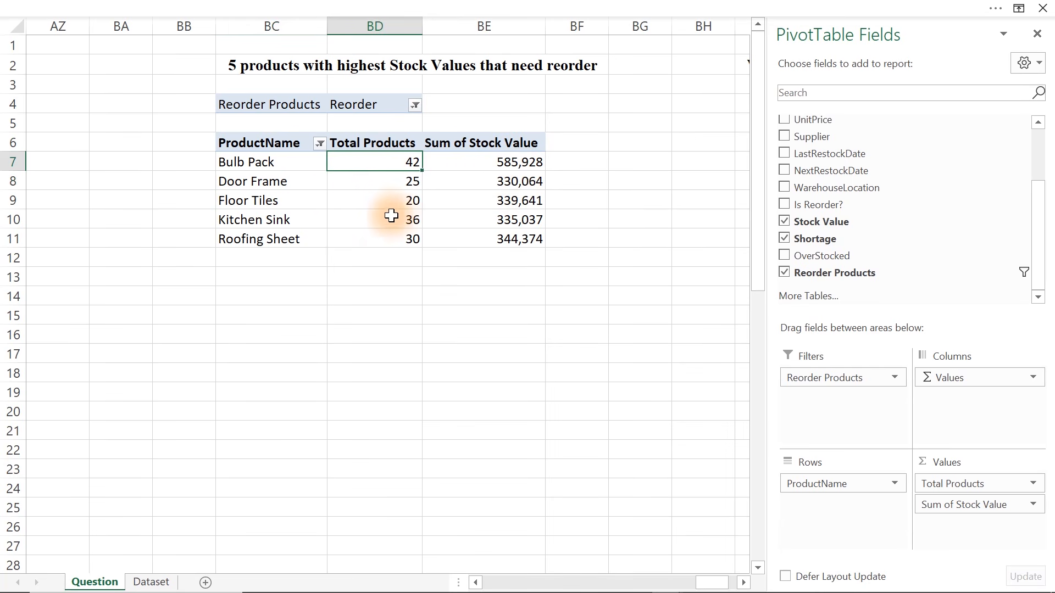
pyautogui.moveTo(399, 210)
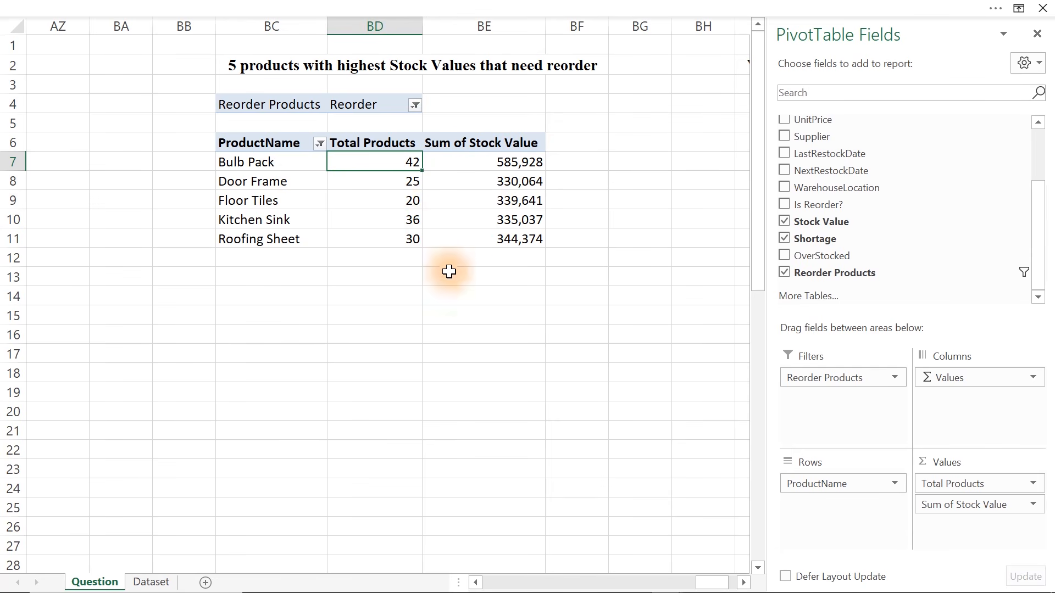
pyautogui.click(457, 295)
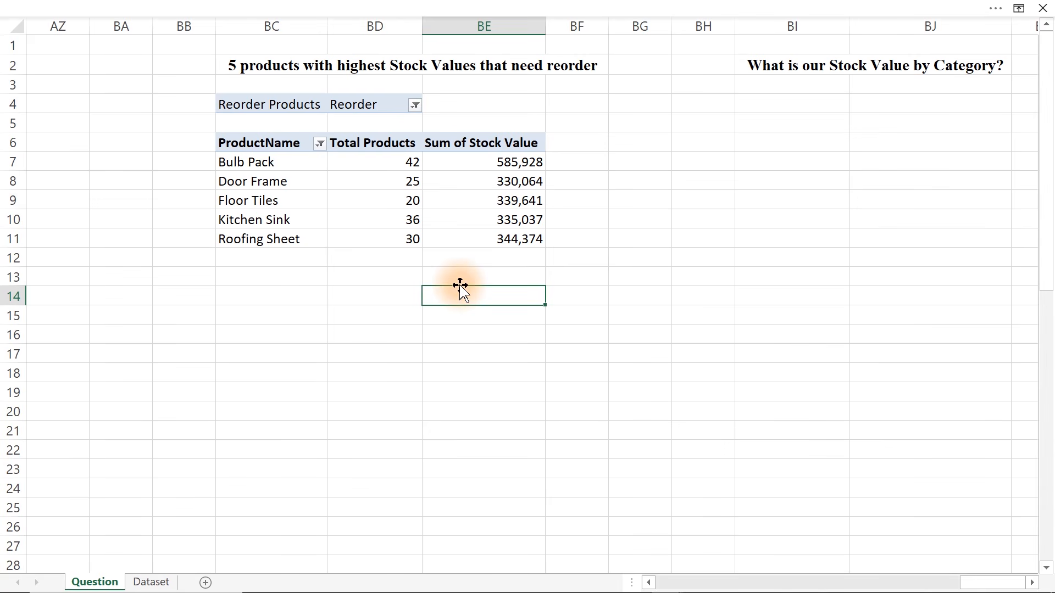
pyautogui.moveTo(255, 144); pyautogui.dragTo(501, 238)
pyautogui.hotkey('ctrl', 'c')
pyautogui.click(737, 181)
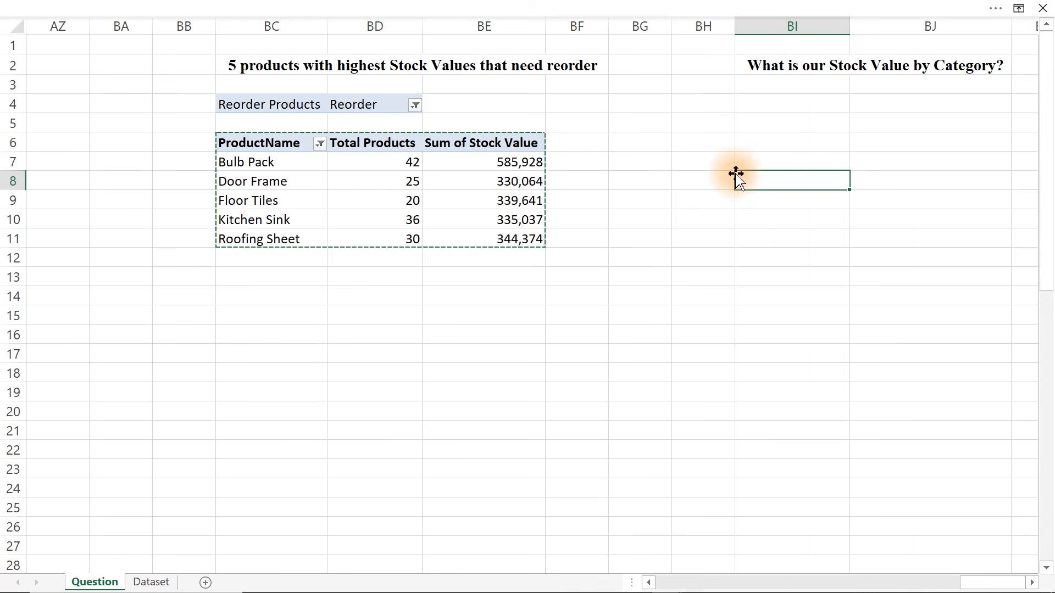
pyautogui.click(777, 140)
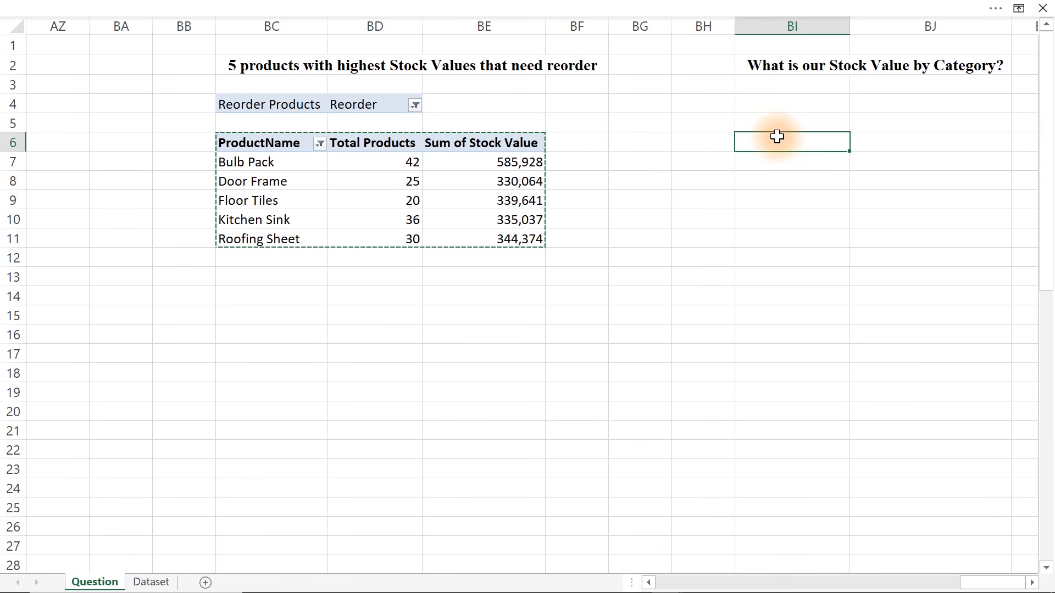
pyautogui.click(777, 105)
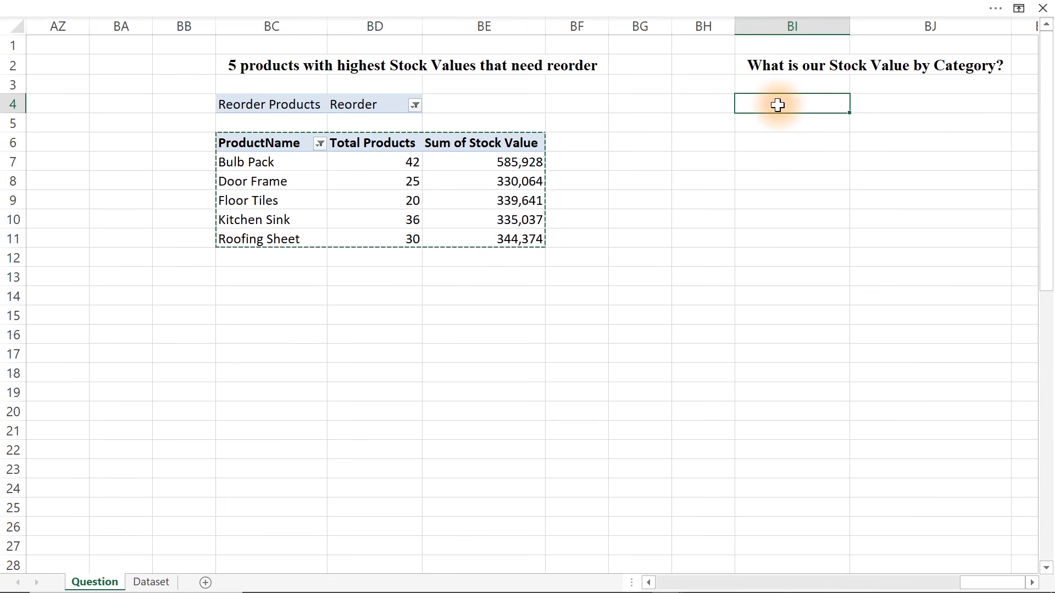
pyautogui.click(789, 143)
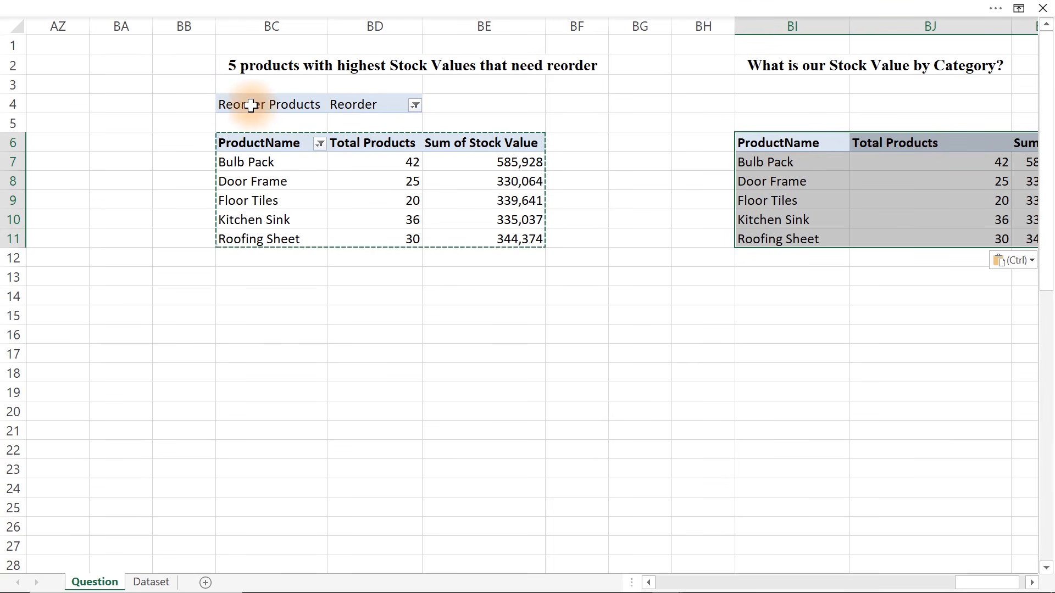
pyautogui.hotkey('ctrl', 'z')
# Step: Copy the entire top 5 reorder PivotTable with its report filter to BI4 and remove the Reorder Products filter from the copy
pyautogui.moveTo(297, 106); pyautogui.dragTo(501, 235)
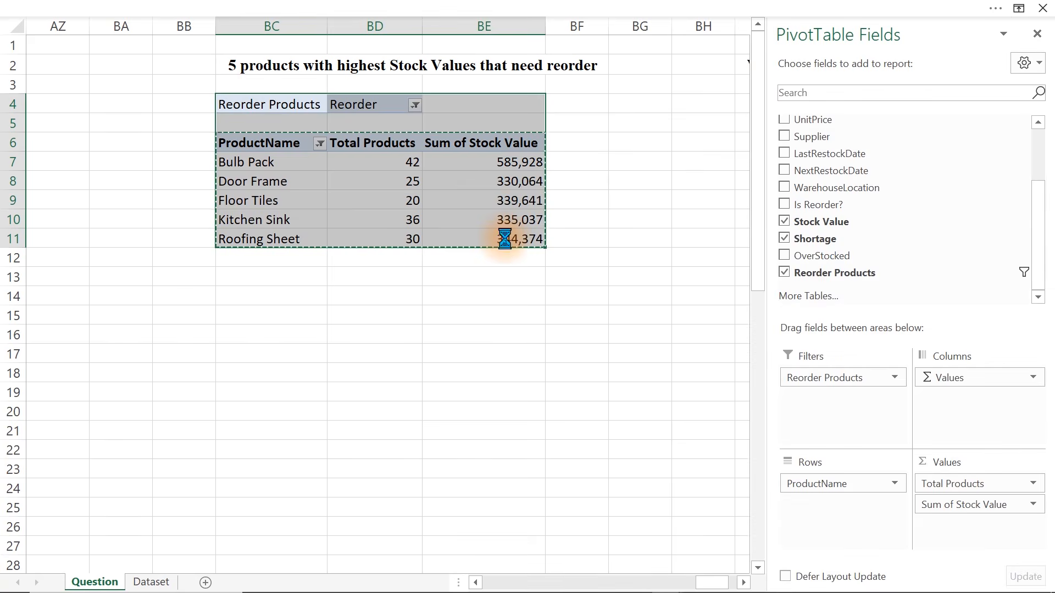
pyautogui.click(687, 238)
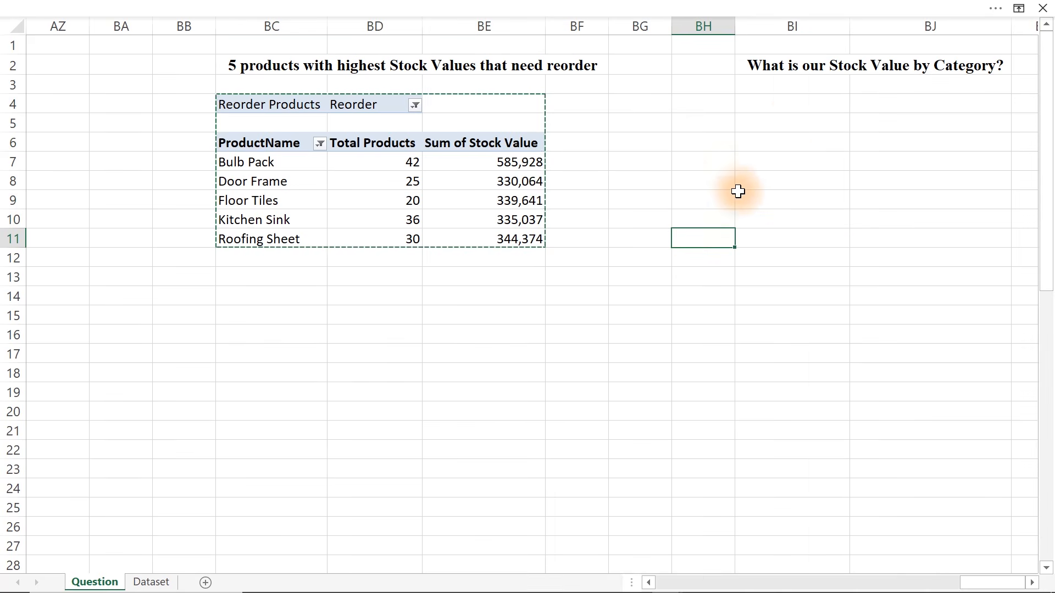
pyautogui.click(797, 111)
pyautogui.hotkey('ctrl', 'v')
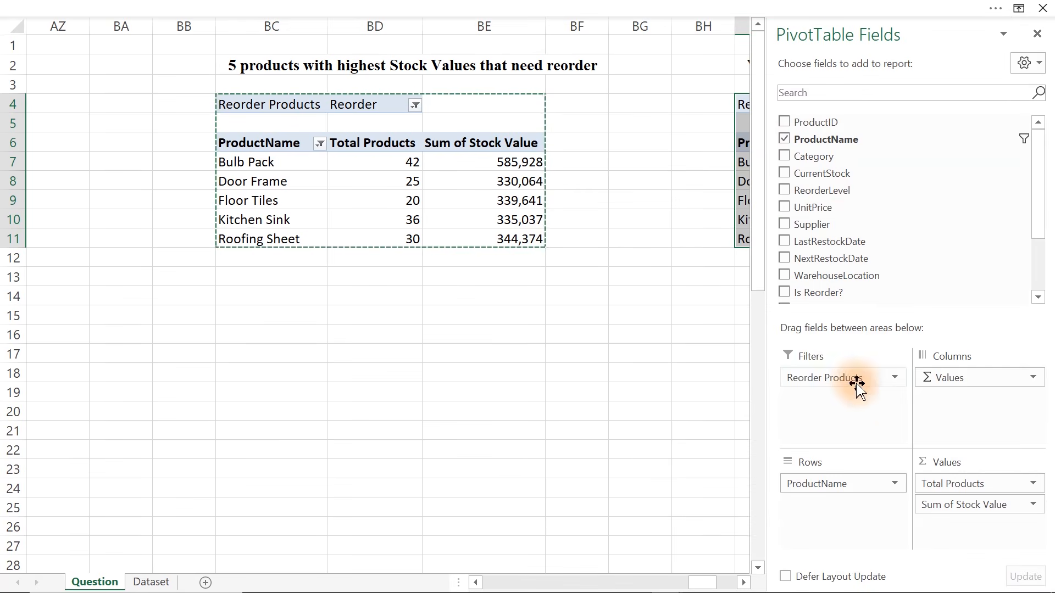
pyautogui.moveTo(846, 379); pyautogui.dragTo(532, 388)
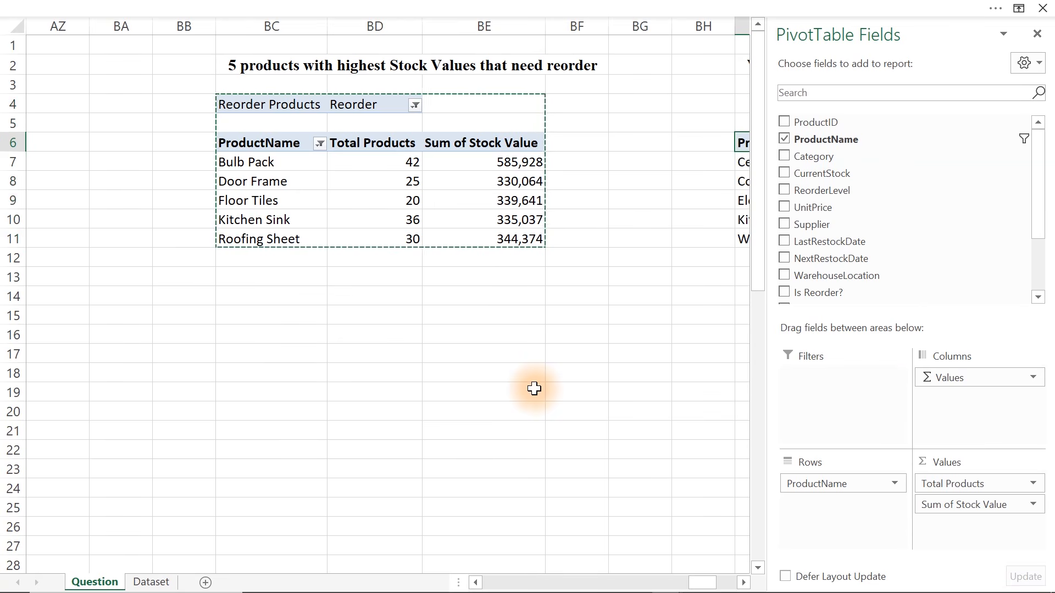
pyautogui.click(536, 390)
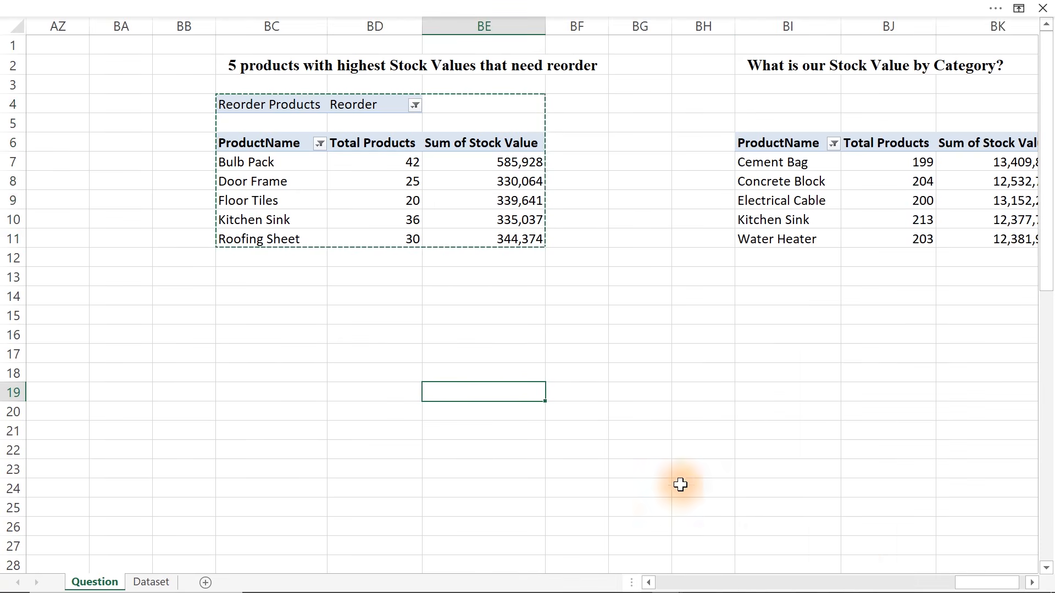
# Step: Remove ProductName and Total Products from the copied PivotTable and add Category as rows to show Sum of Stock Value by category
pyautogui.click(1032, 583)
pyautogui.click(1032, 583)
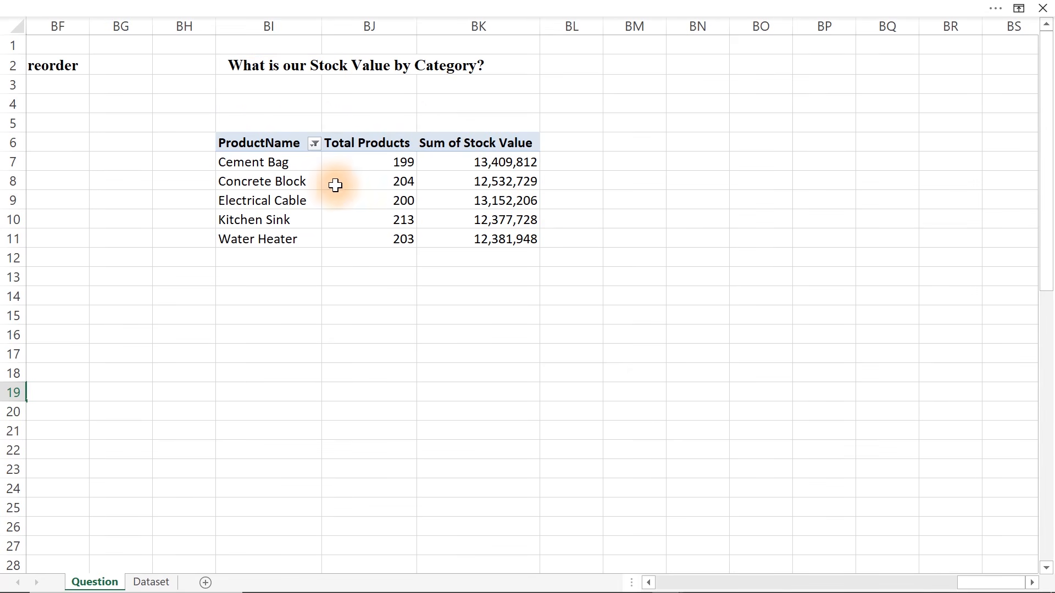
pyautogui.moveTo(332, 187)
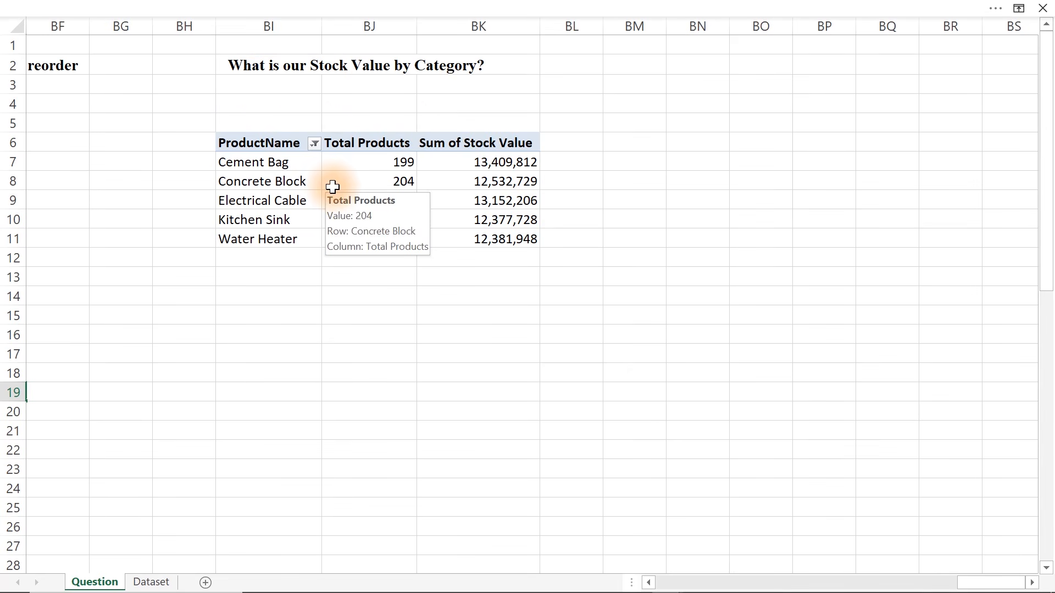
pyautogui.click(332, 187)
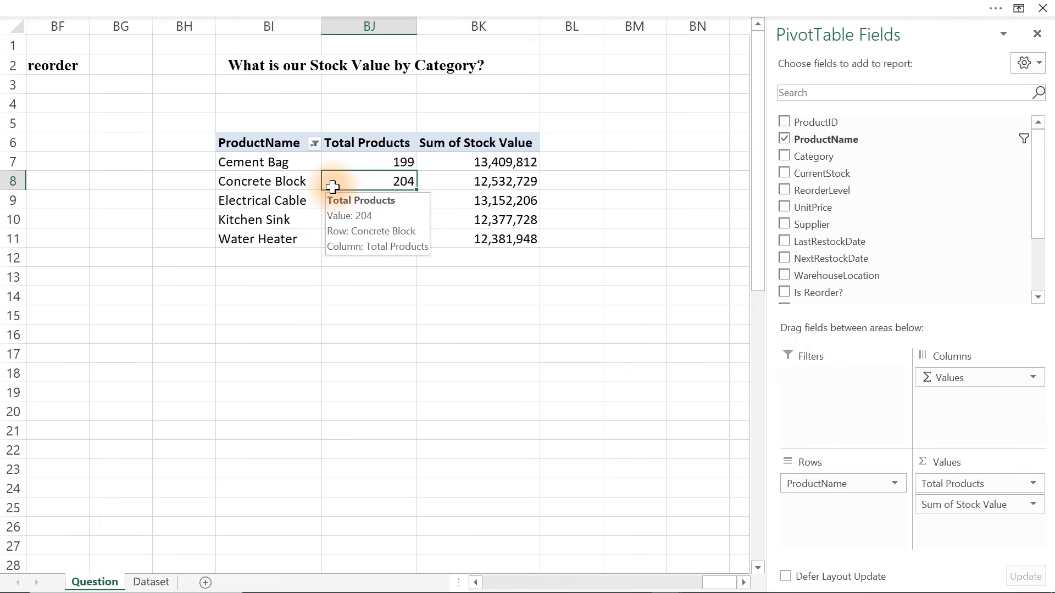
pyautogui.moveTo(862, 486); pyautogui.dragTo(584, 447)
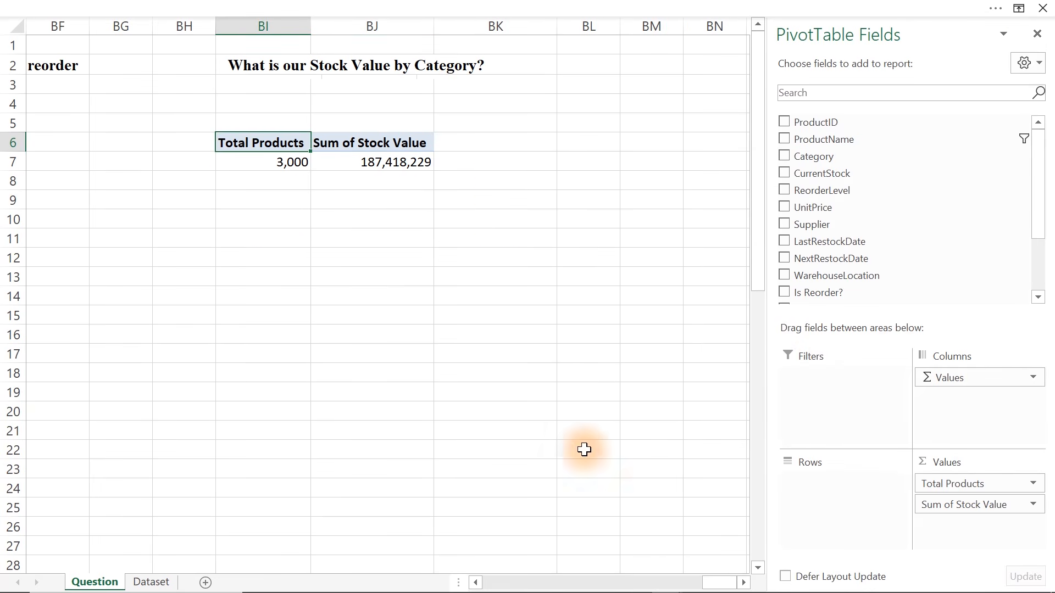
pyautogui.moveTo(932, 482); pyautogui.dragTo(587, 458)
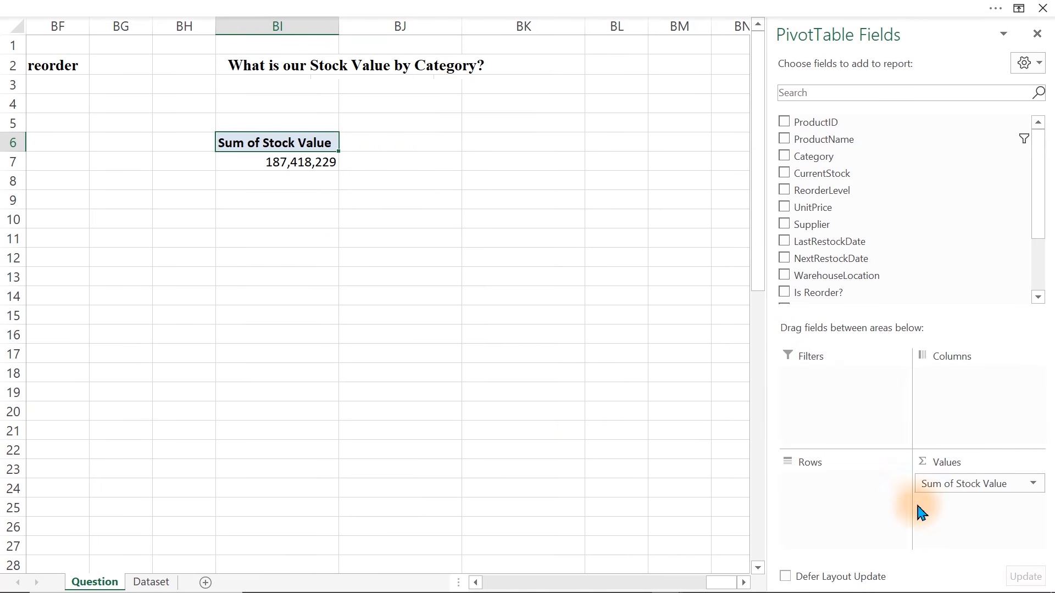
pyautogui.click(784, 156)
pyautogui.click(530, 306)
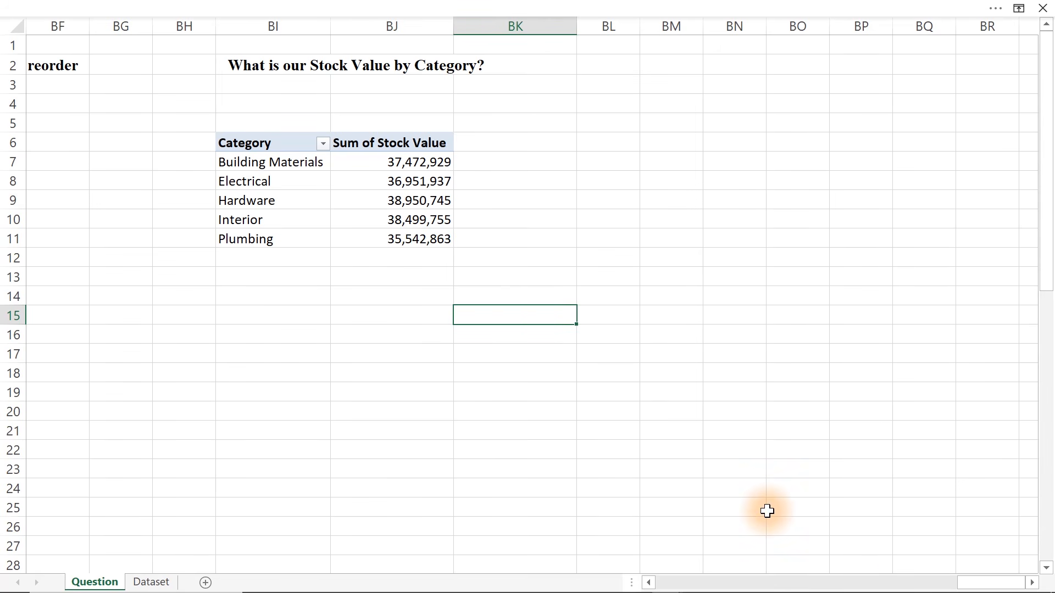
pyautogui.moveTo(965, 582); pyautogui.dragTo(665, 589)
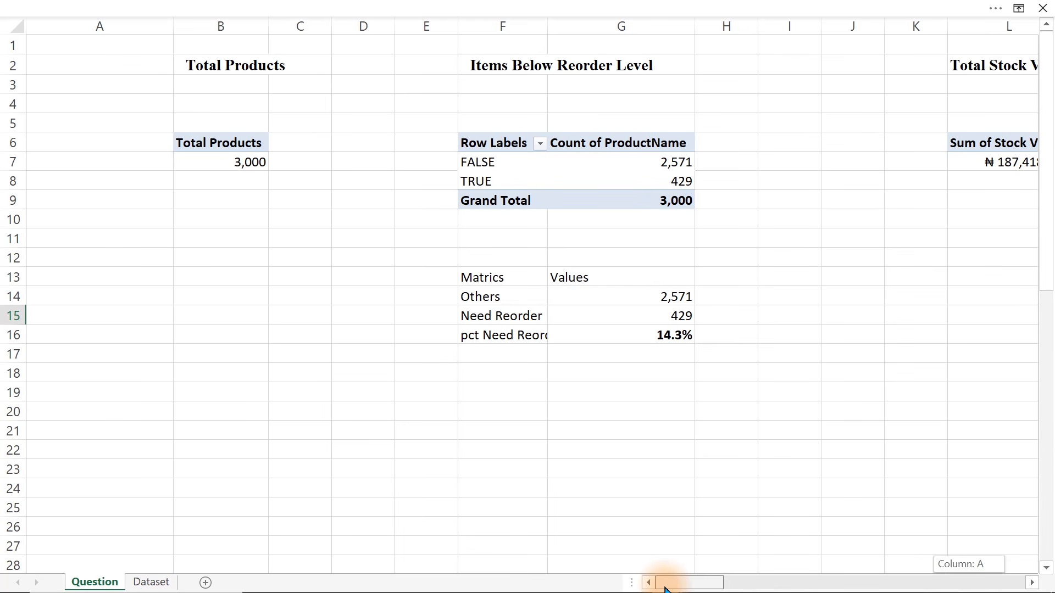
pyautogui.moveTo(665, 589); pyautogui.dragTo(665, 588)
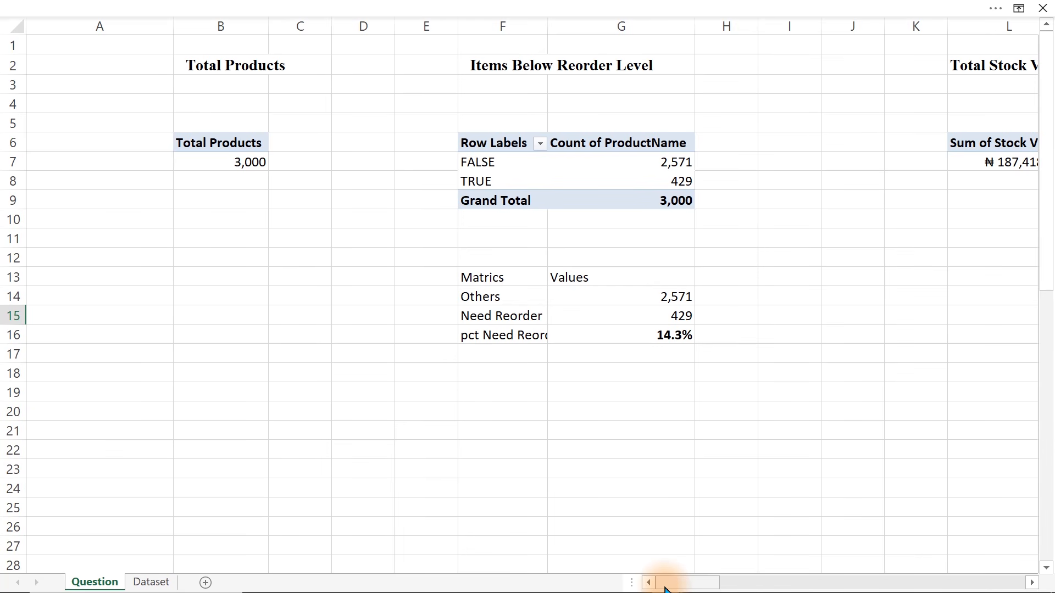